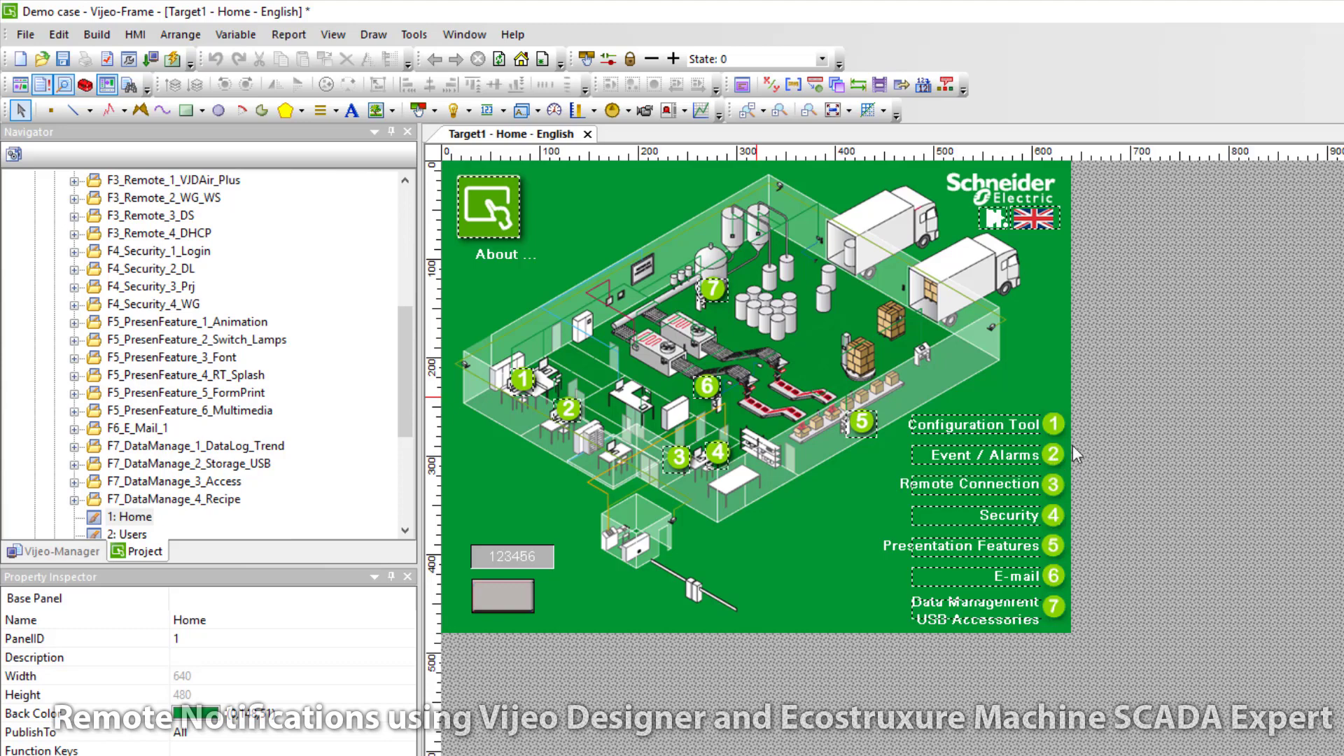
# Step: Save the Demo case project under the new name 'Demo case with E-mail'
pyautogui.moveTo(400, 372); pyautogui.dragTo(406, 210)
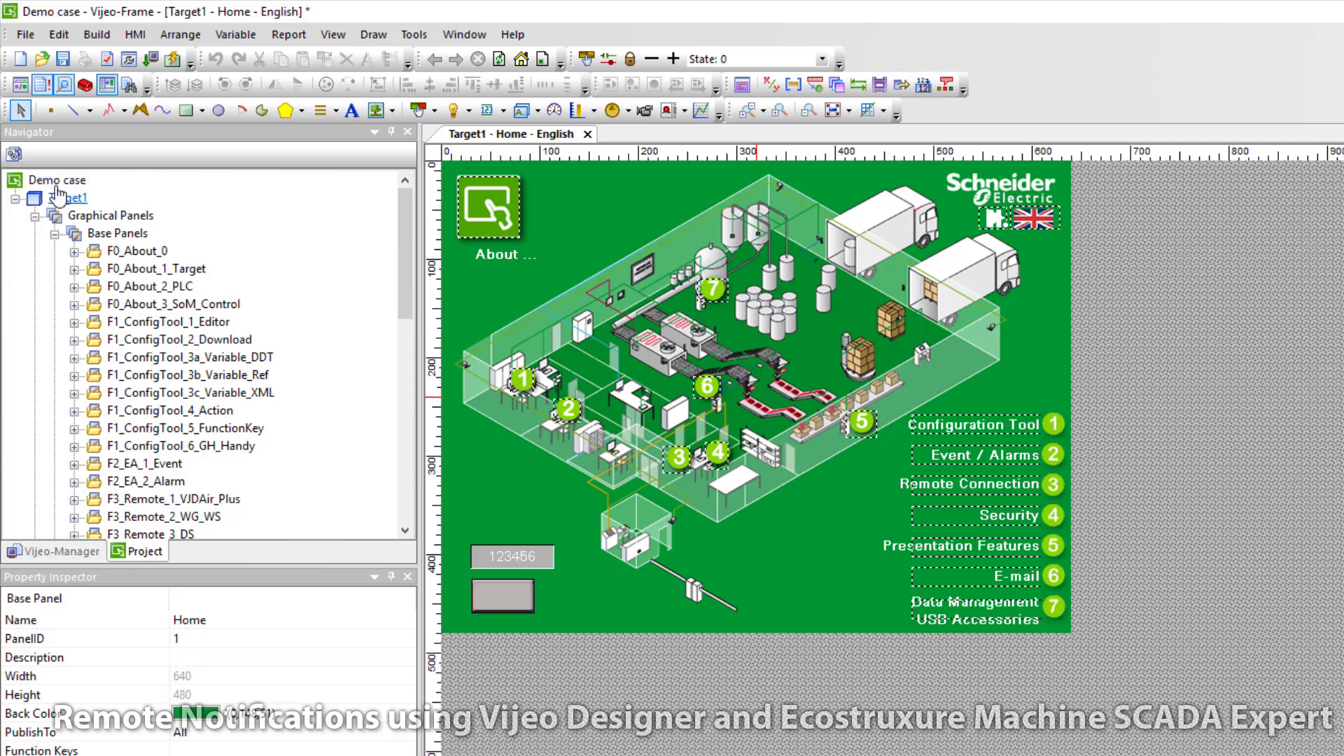
pyautogui.click(57, 180)
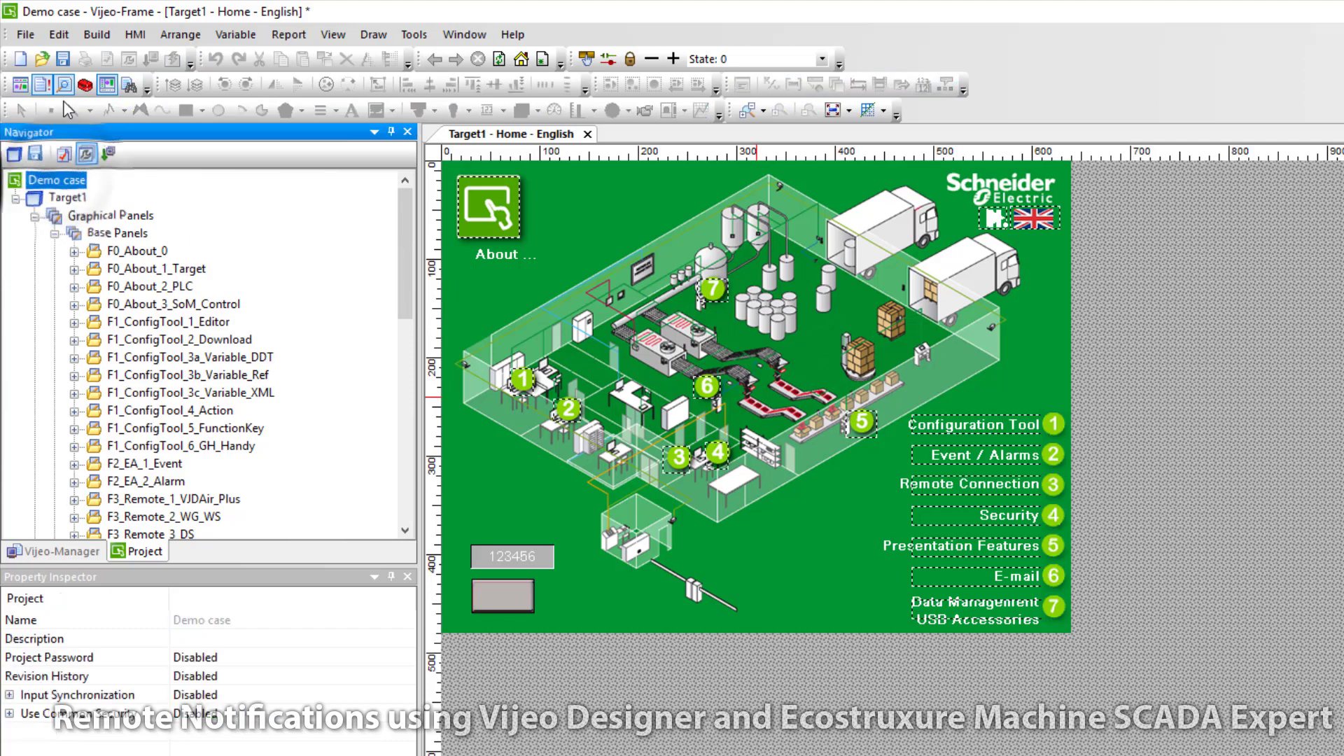
pyautogui.click(25, 35)
pyautogui.click(78, 150)
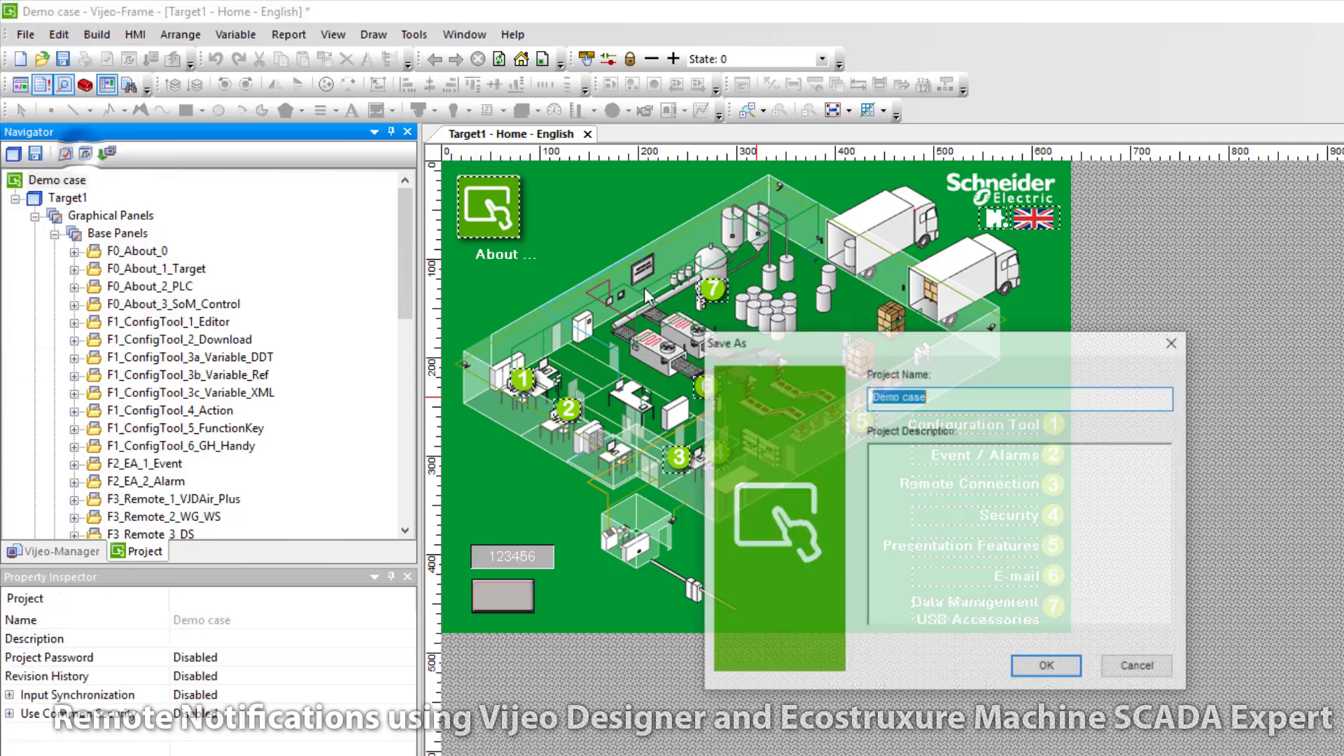
pyautogui.click(938, 396)
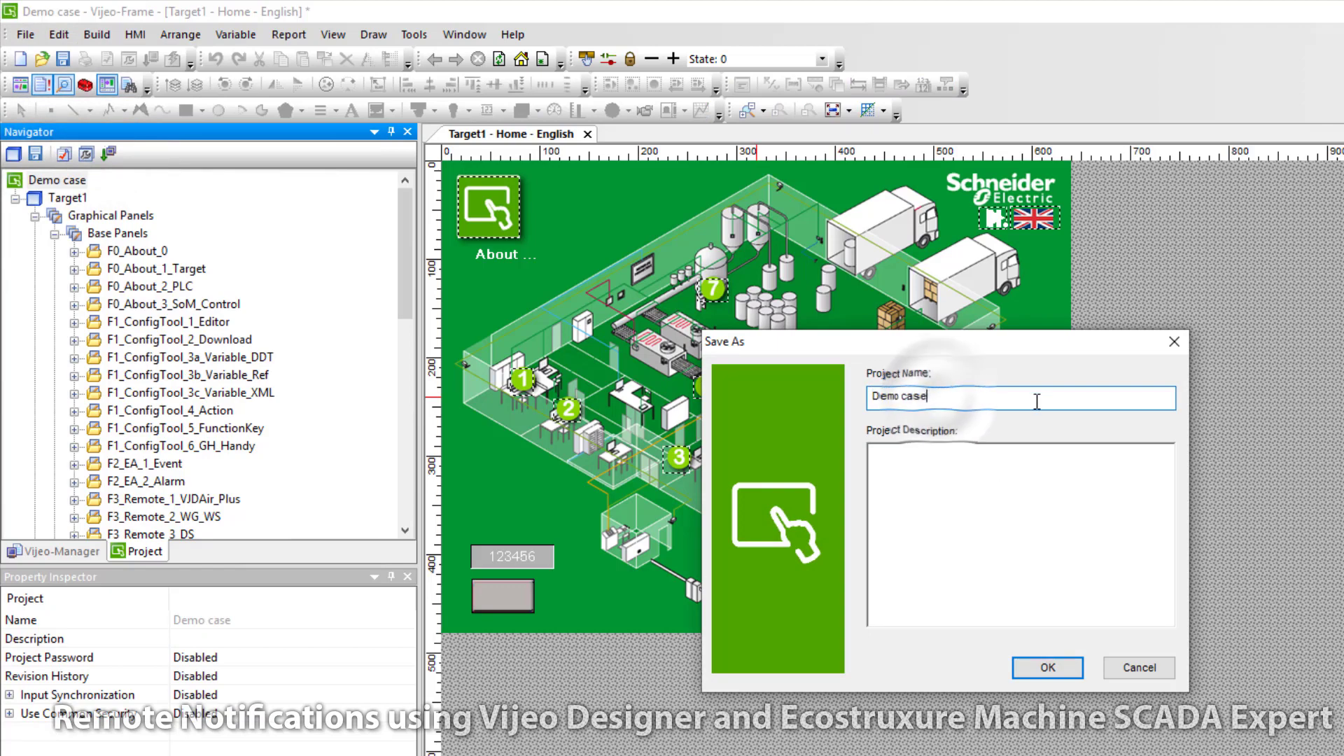
pyautogui.write('with E-ma')
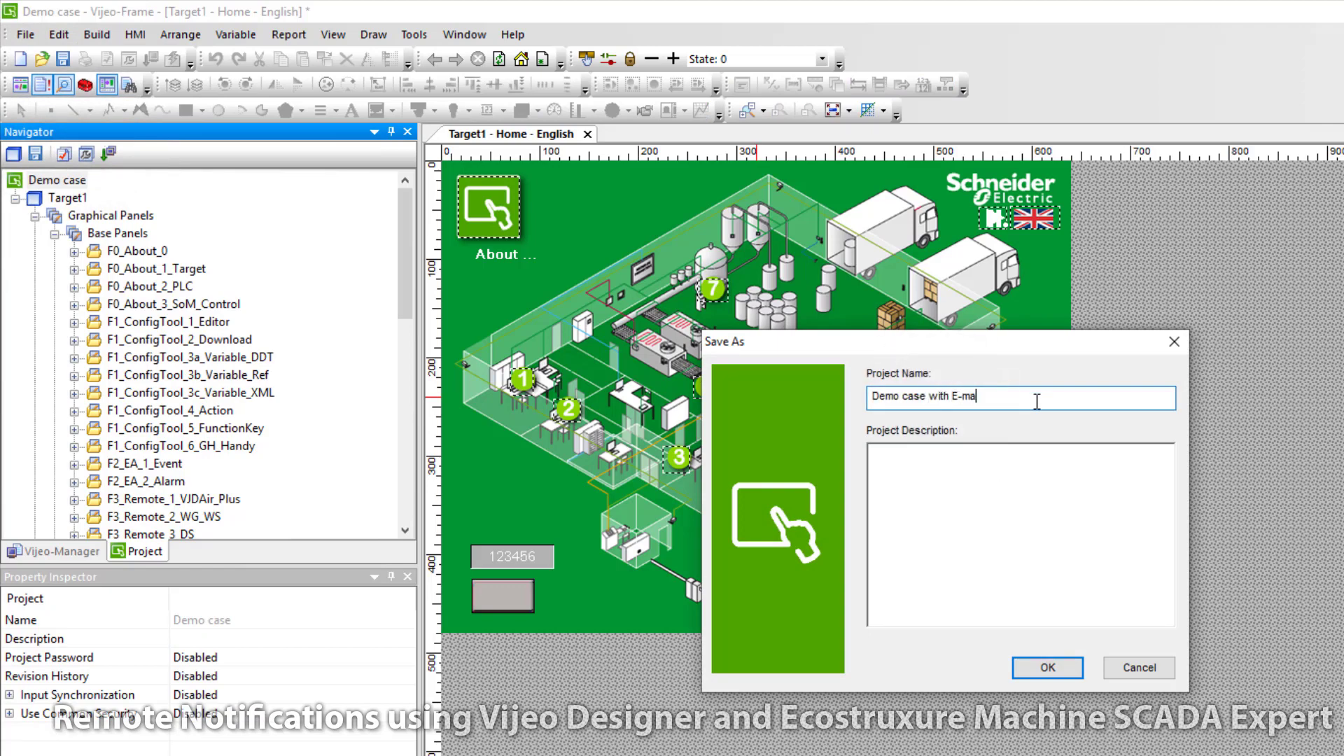
pyautogui.write('il')
pyautogui.click(1048, 667)
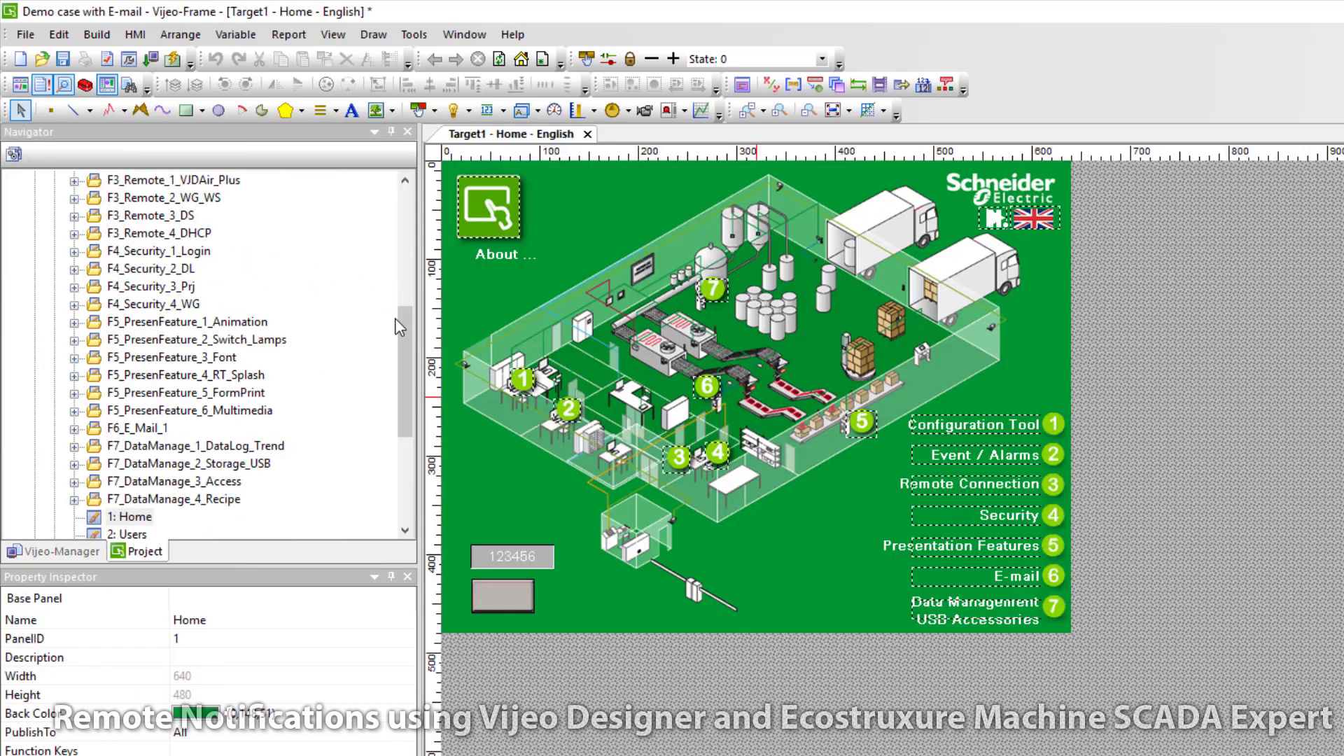
pyautogui.moveTo(408, 351); pyautogui.dragTo(404, 200)
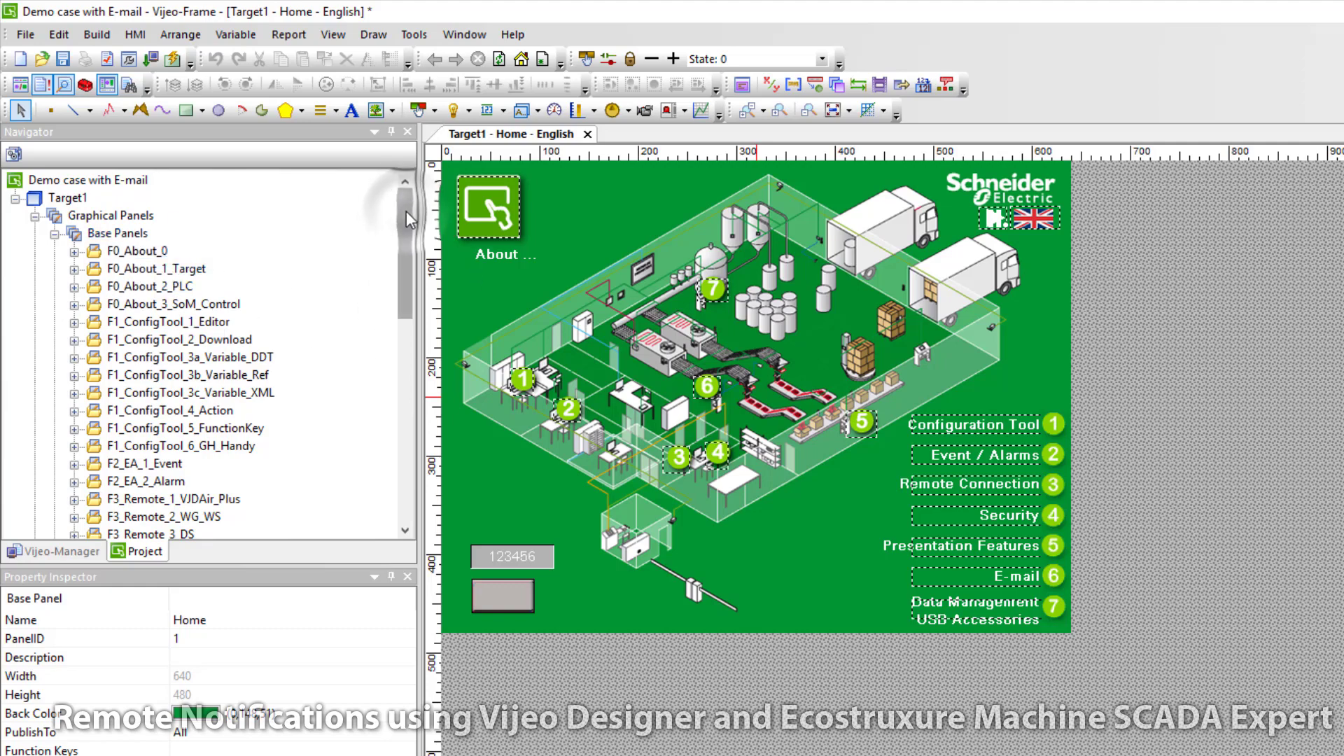
# Step: Enable the E-mail option in Target1's Options properties
pyautogui.doubleClick(67, 198)
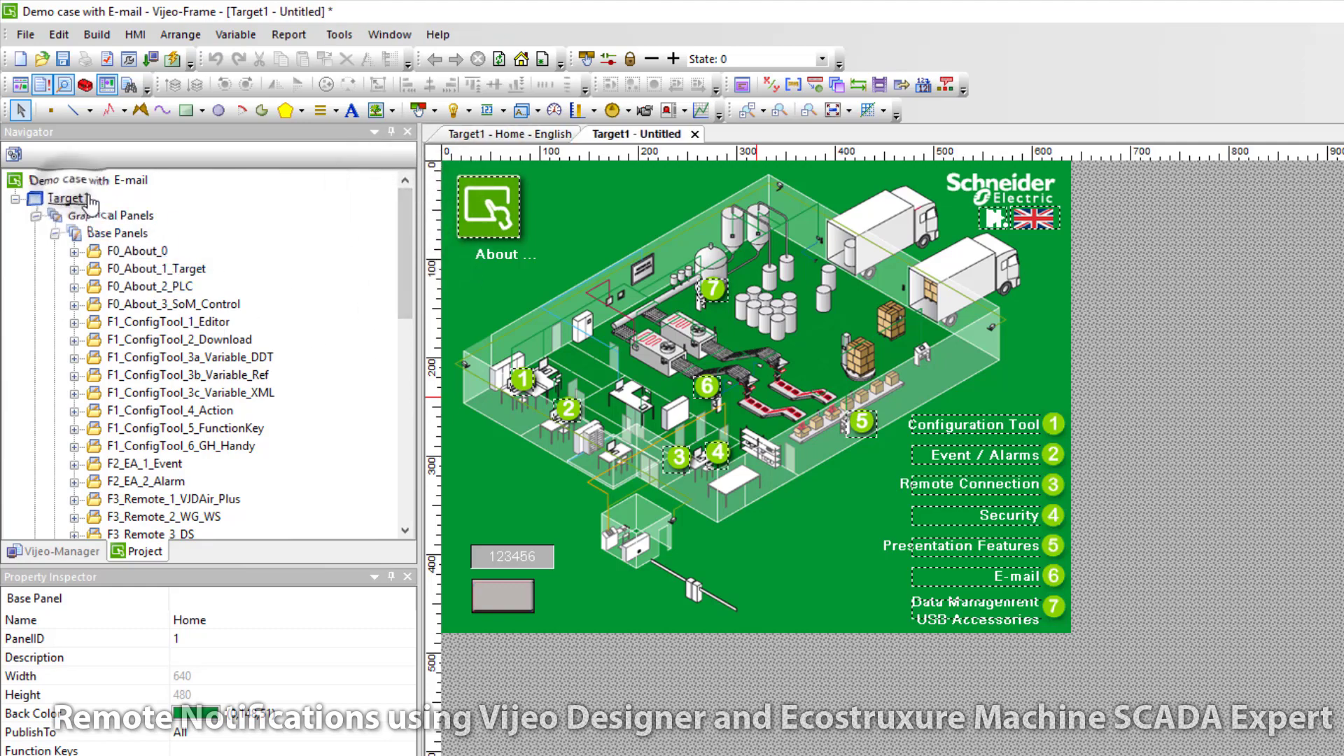
pyautogui.click(474, 240)
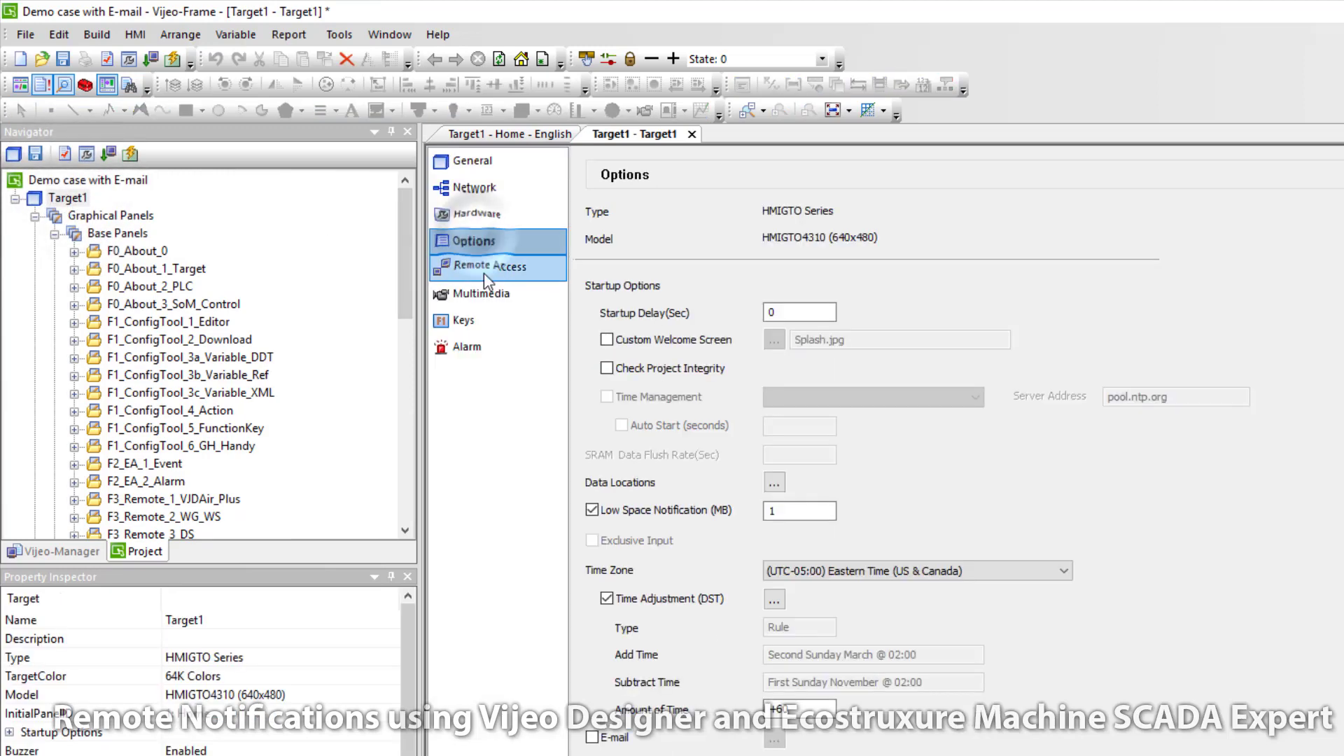
pyautogui.click(620, 735)
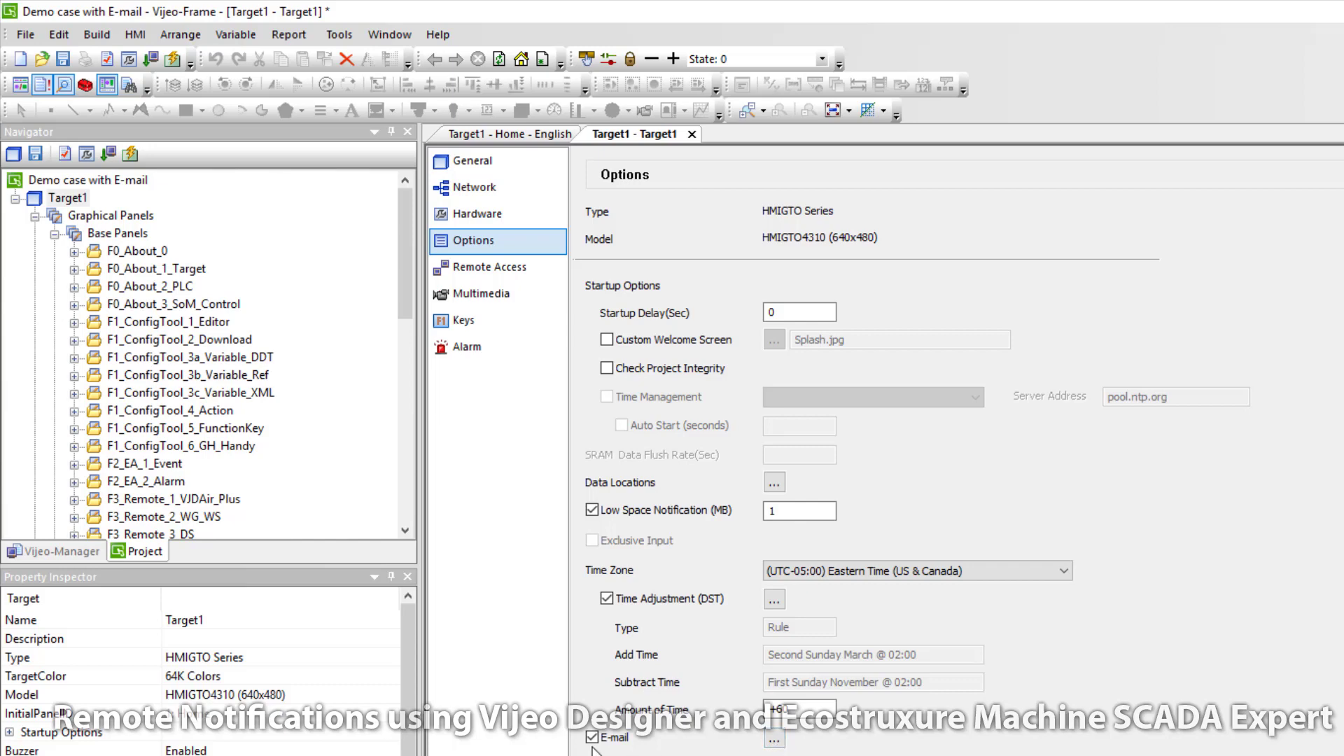
pyautogui.click(775, 742)
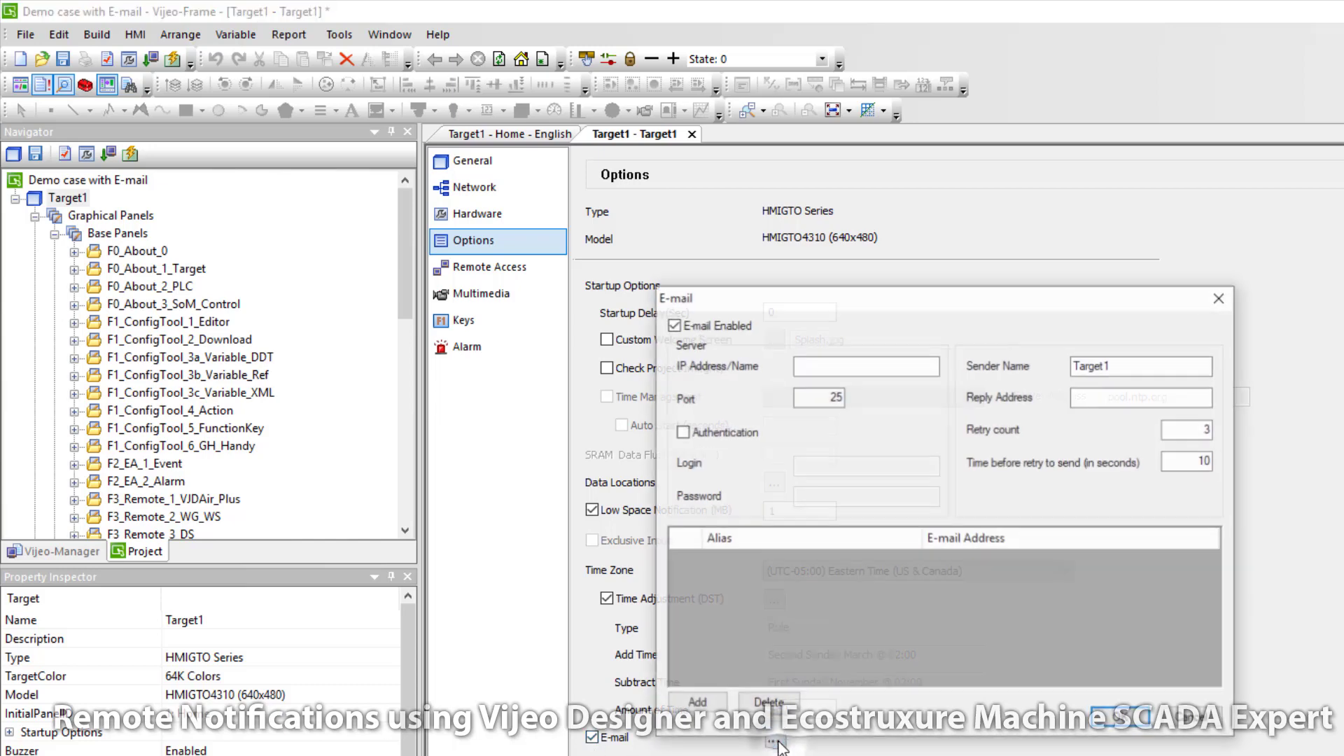
# Step: Set the Gmail mail server on port 587 with authentication, login name and account password
pyautogui.click(841, 367)
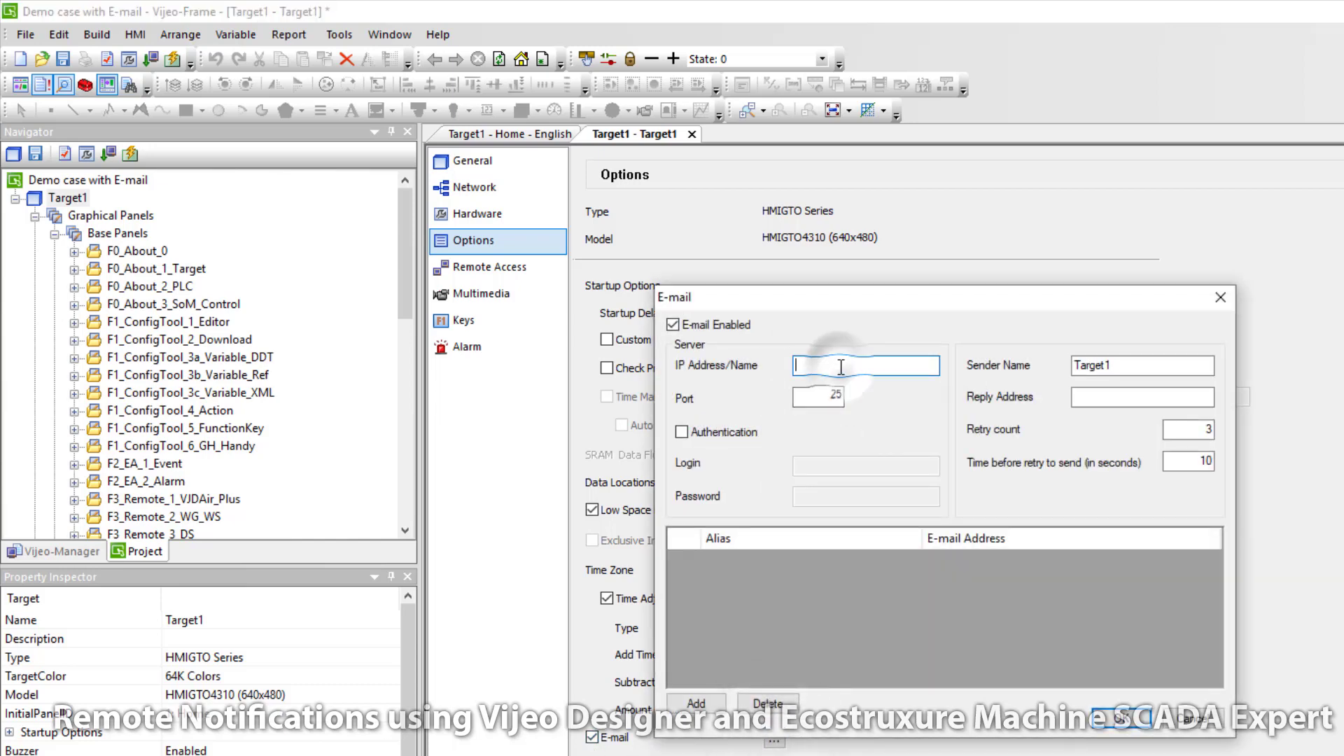
pyautogui.write('s')
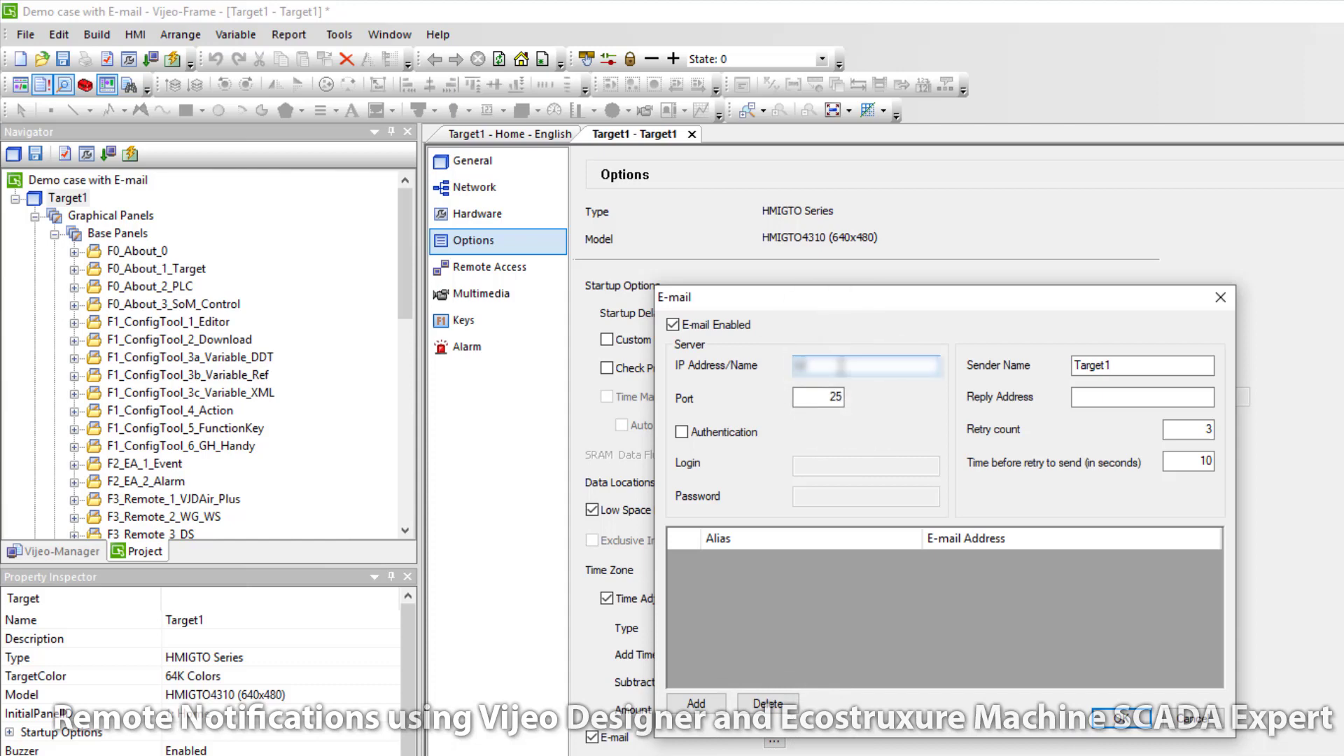
pyautogui.write('p.gmail.')
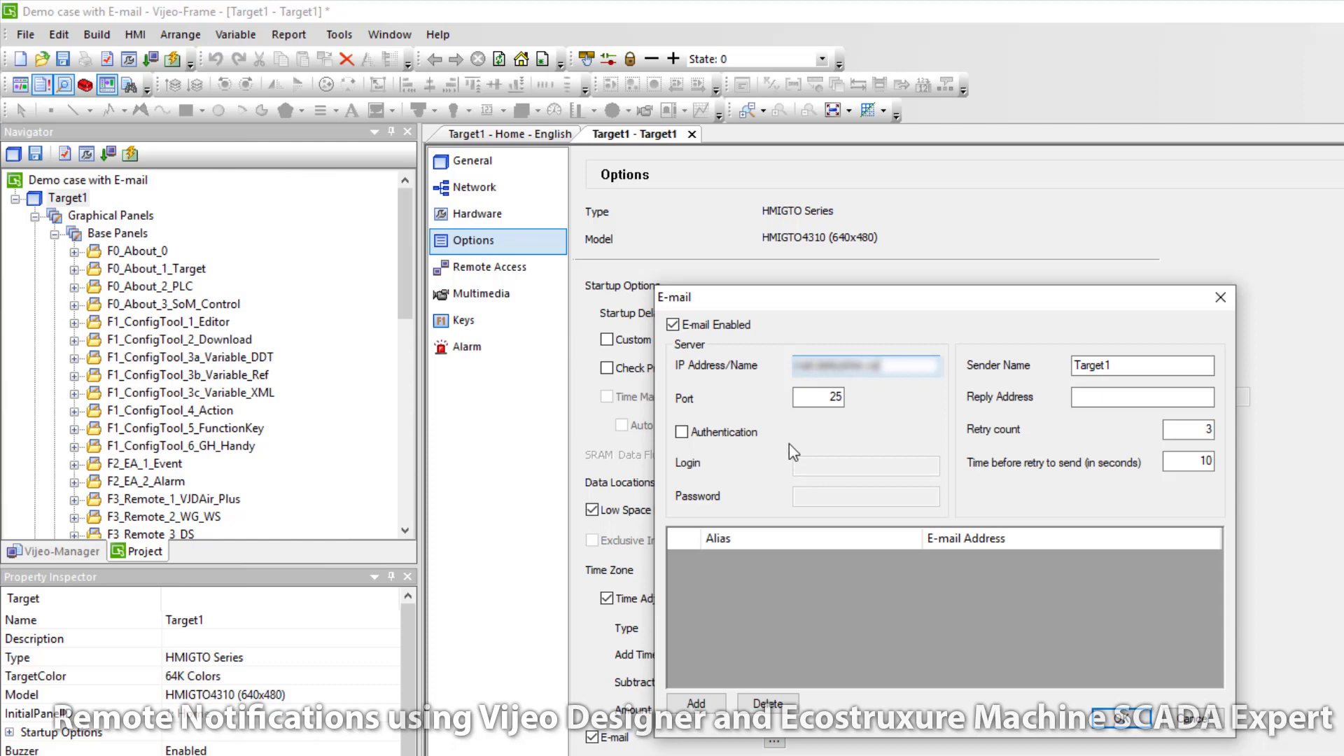
pyautogui.doubleClick(833, 396)
pyautogui.write('587')
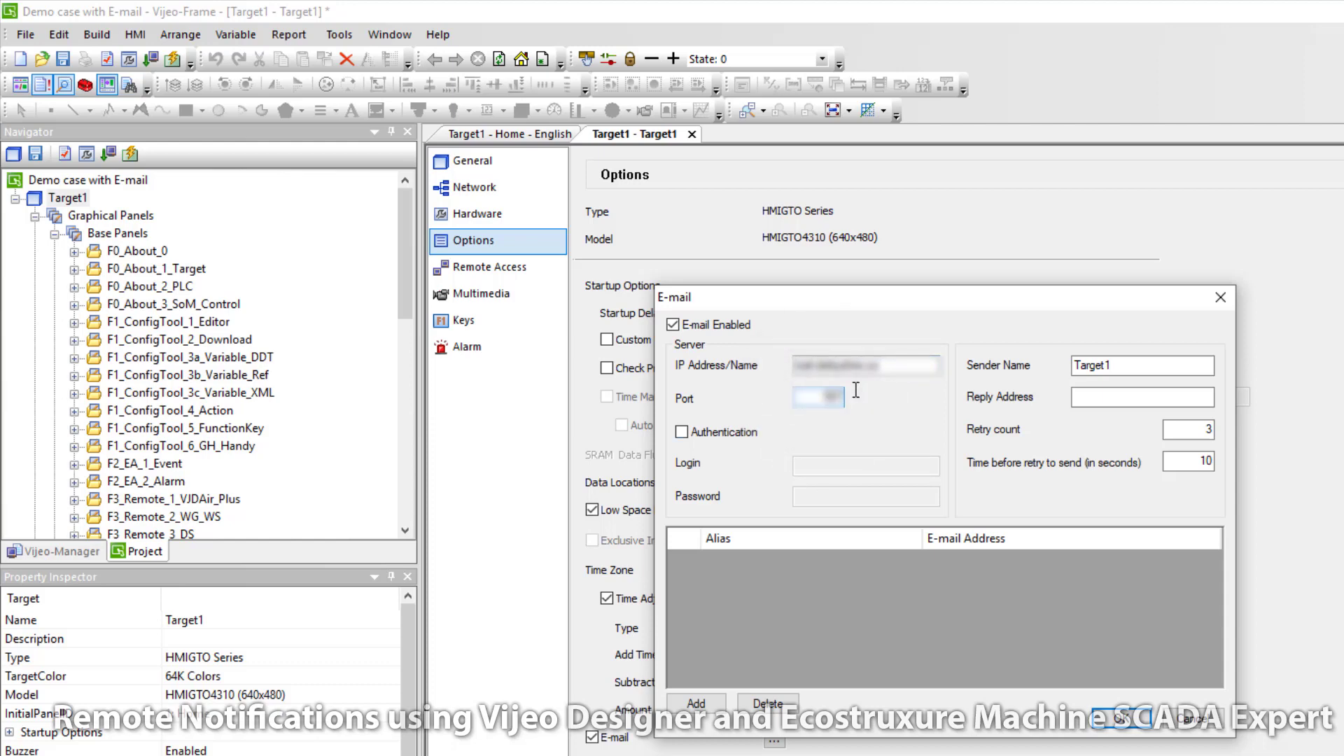
pyautogui.click(685, 432)
pyautogui.click(845, 467)
pyautogui.hotkey('ctrl', 'v')
pyautogui.write('er')
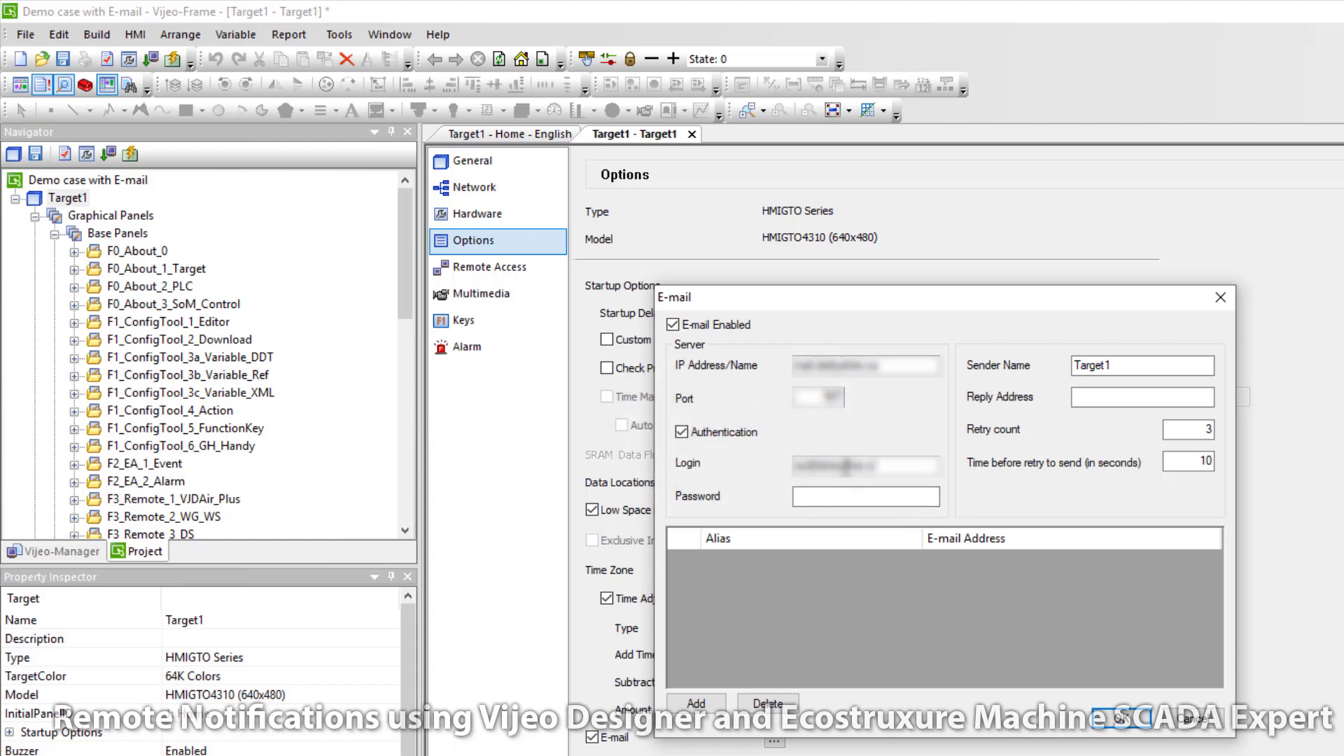
pyautogui.click(854, 493)
pyautogui.write('******')
# Step: Set sender name 'Vijeo Designer Demo', enter the reply address, and add a recipient row
pyautogui.moveTo(1114, 365); pyautogui.dragTo(968, 369)
pyautogui.write('Vijeo Designer Demo')
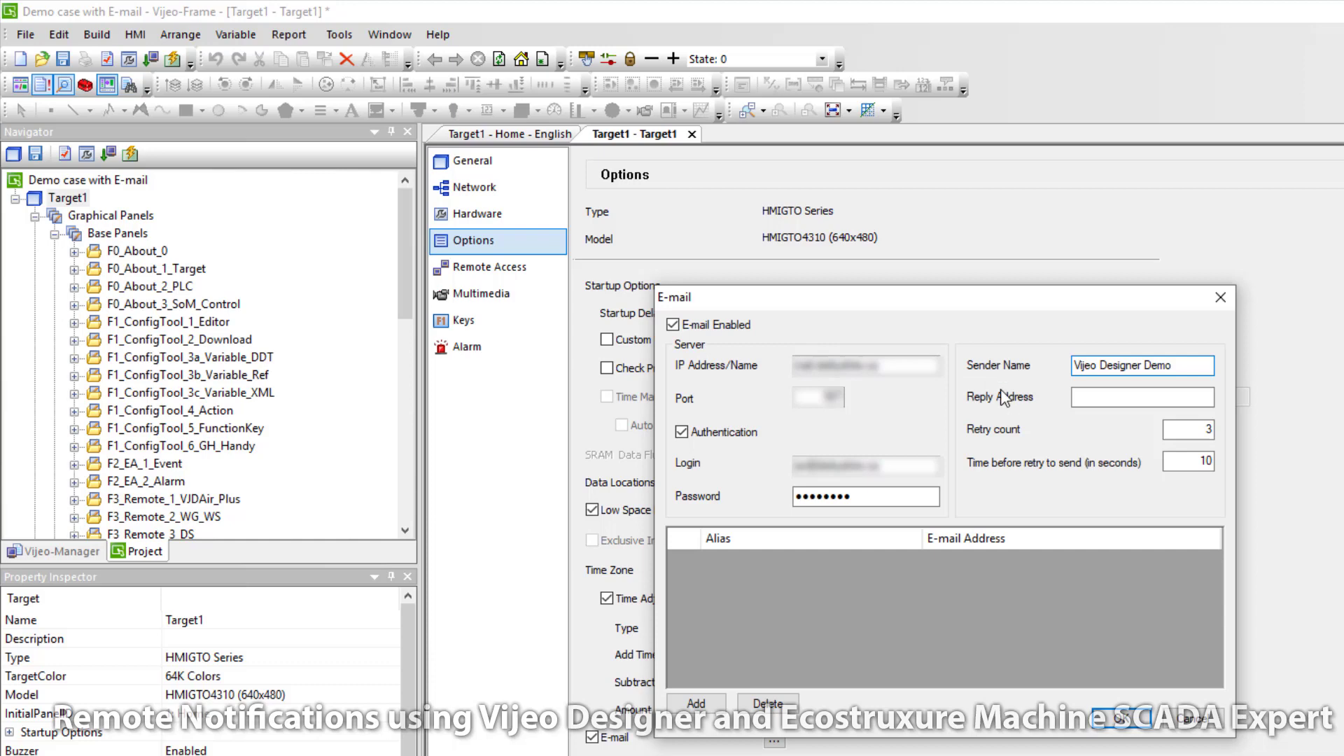
pyautogui.click(1088, 396)
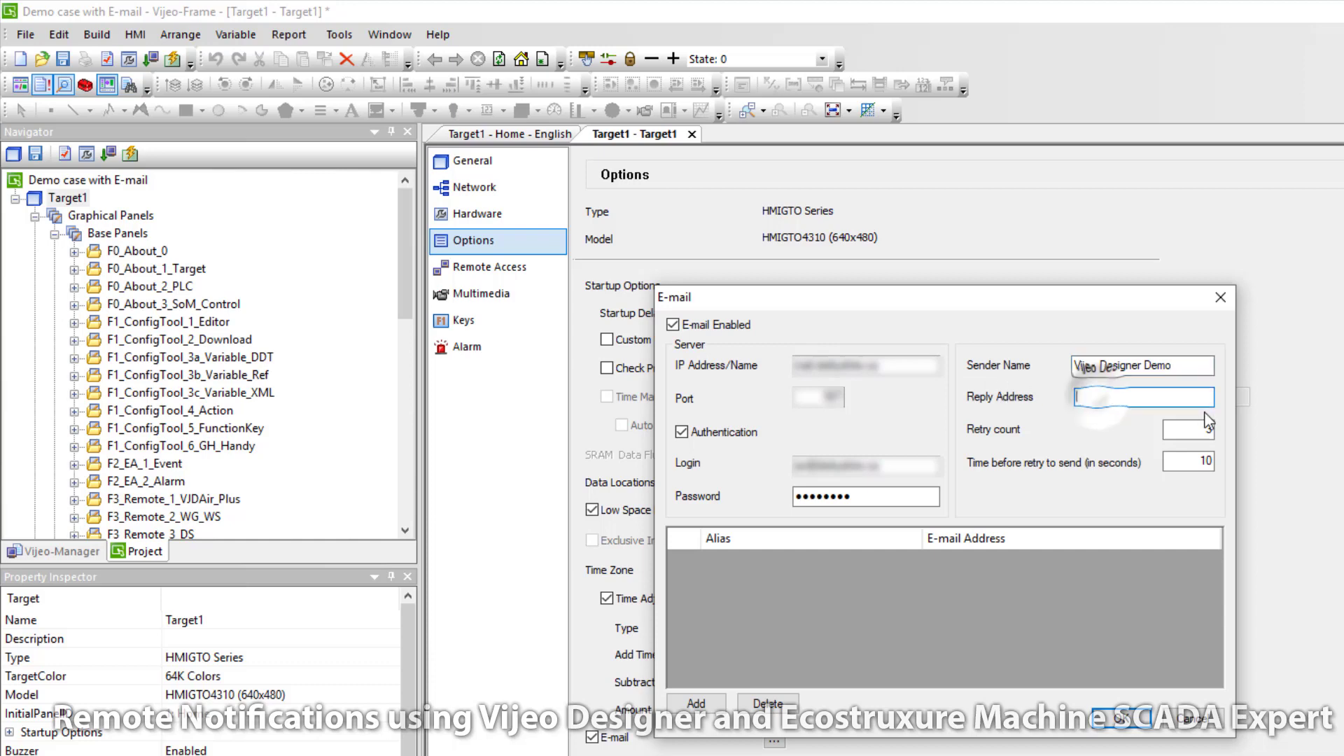
pyautogui.write('admin@ex')
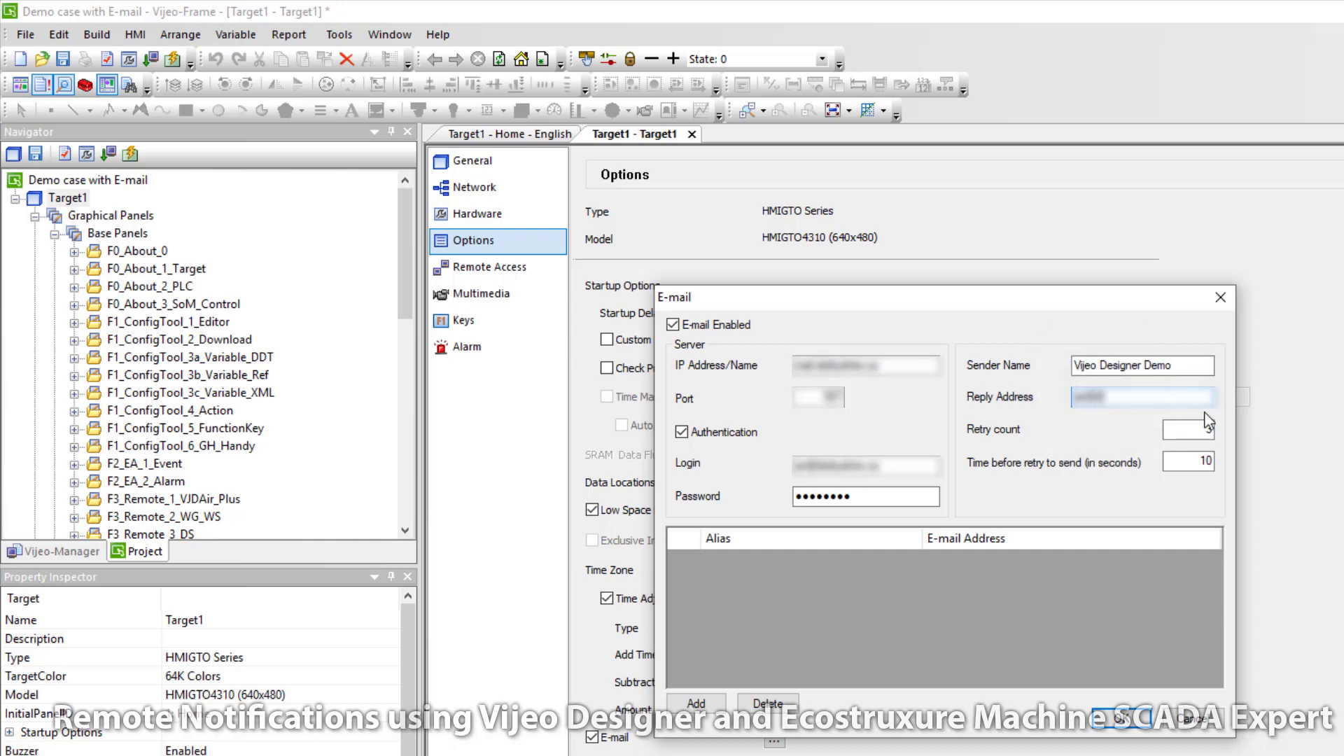
pyautogui.write('ample.com')
pyautogui.click(705, 708)
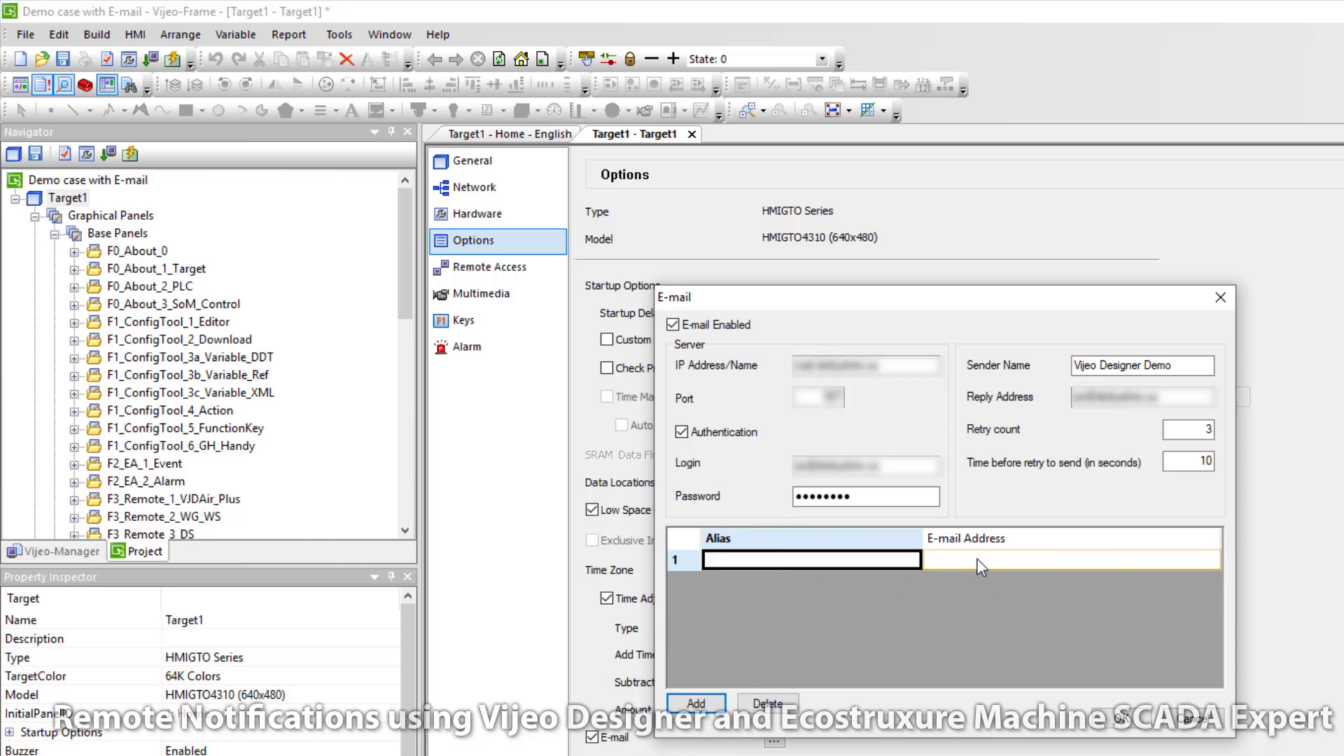
# Step: Name the first recipient alias Technician E-mail and enter its e-mail address
pyautogui.click(741, 559)
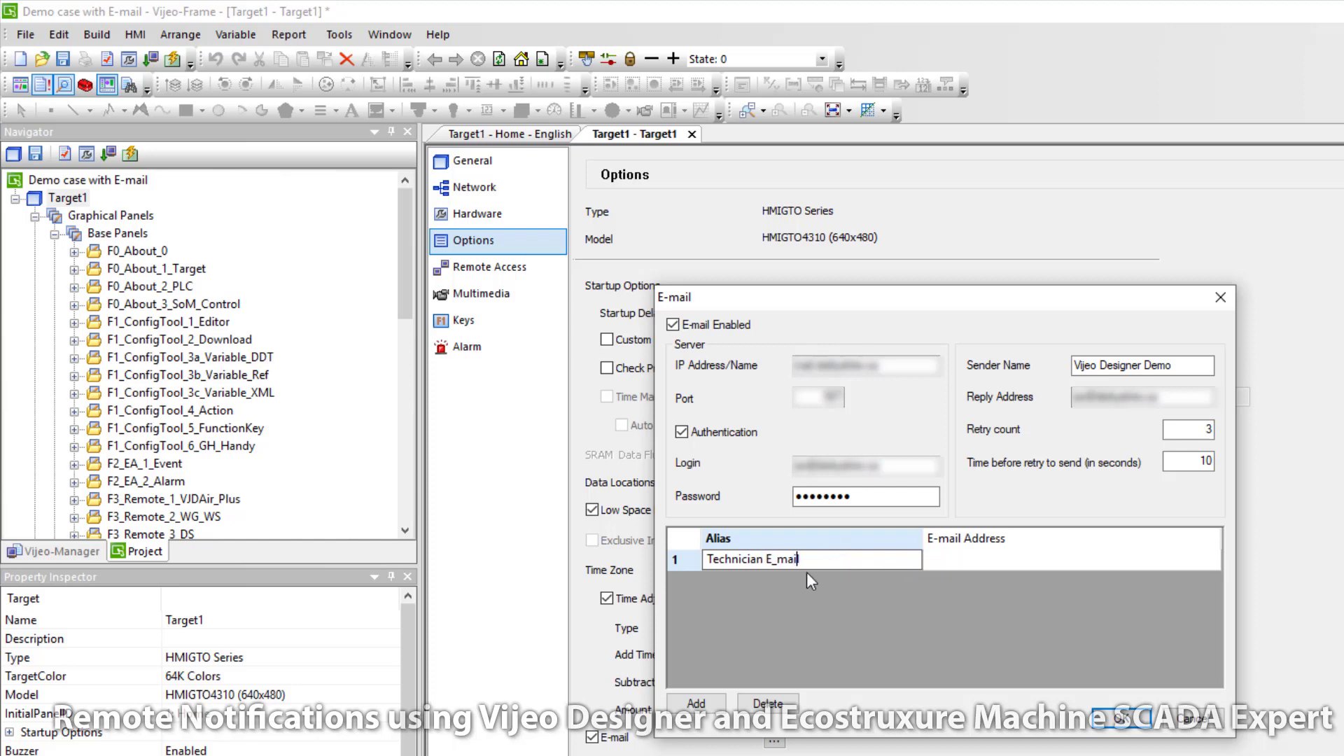
pyautogui.write('-')
pyautogui.click(965, 560)
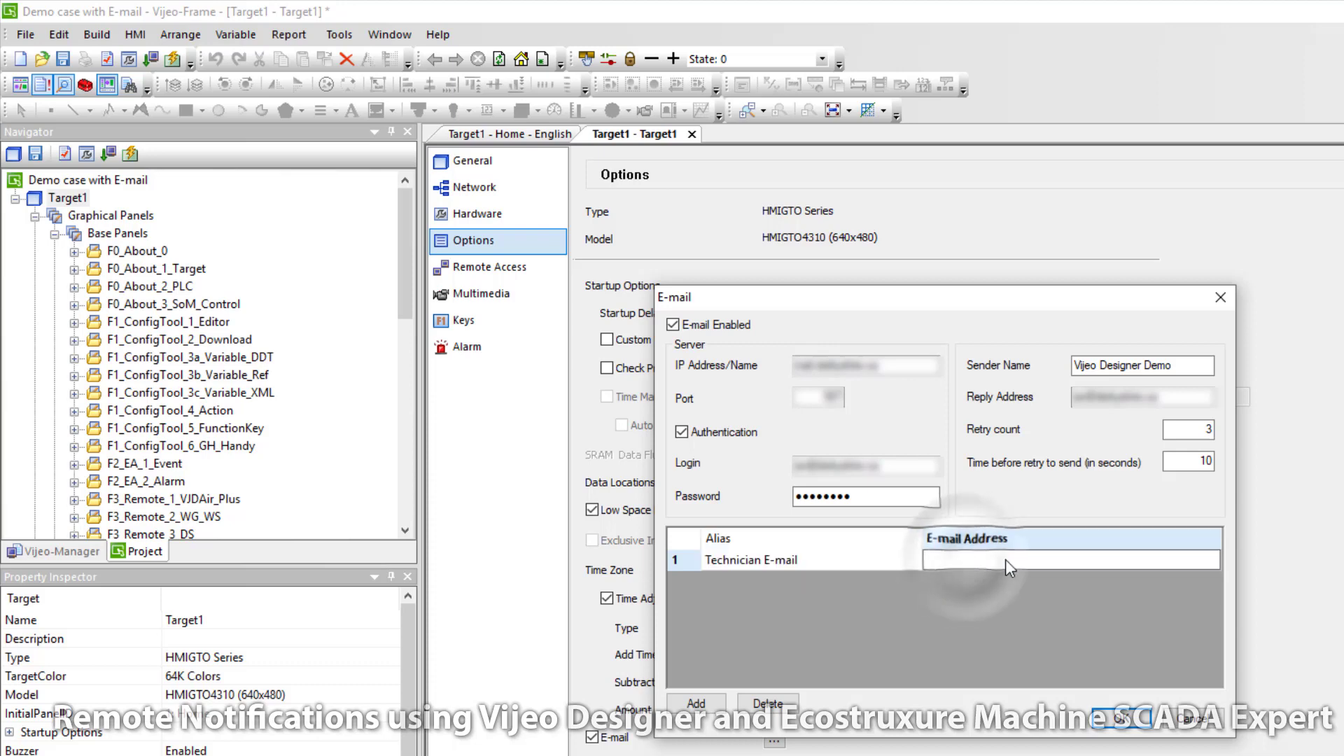
pyautogui.write('admin@company.')
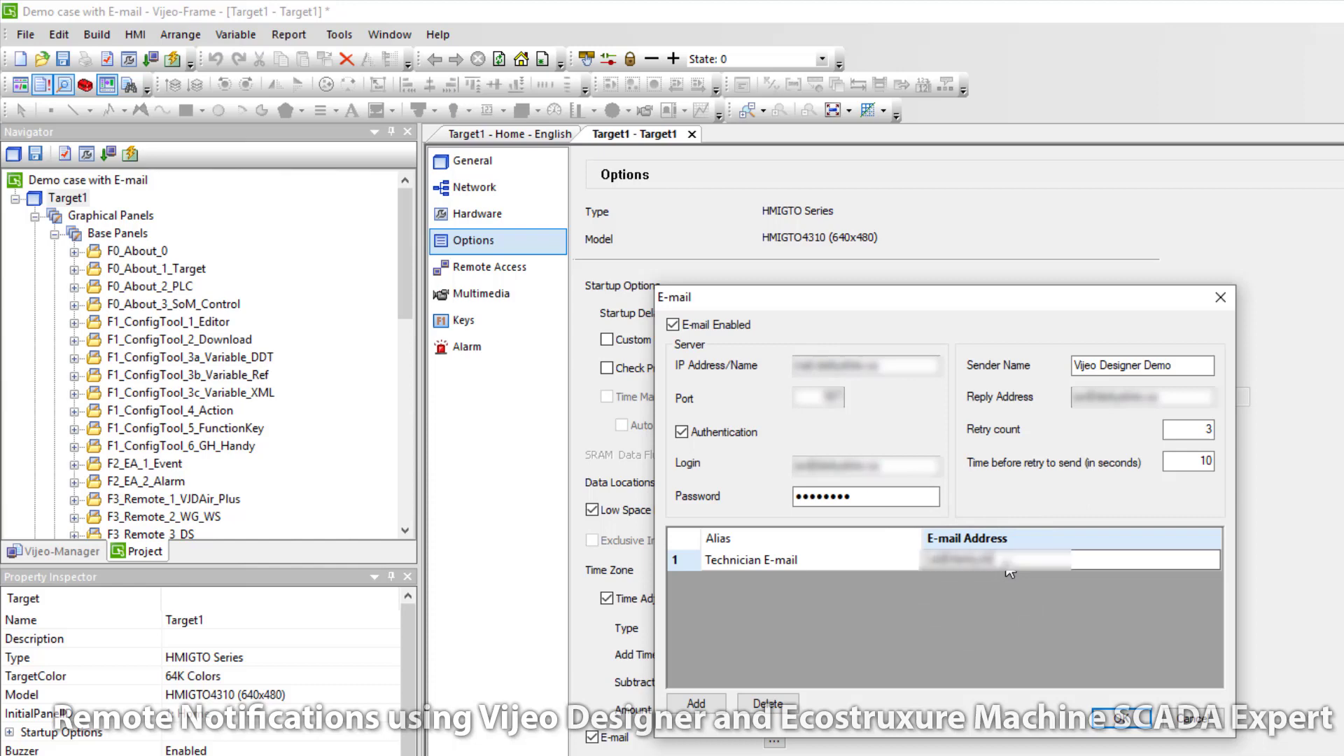
# Step: Add a second recipient, Technician SMS, with its SMS gateway address, and confirm the e-mail settings
pyautogui.click(696, 703)
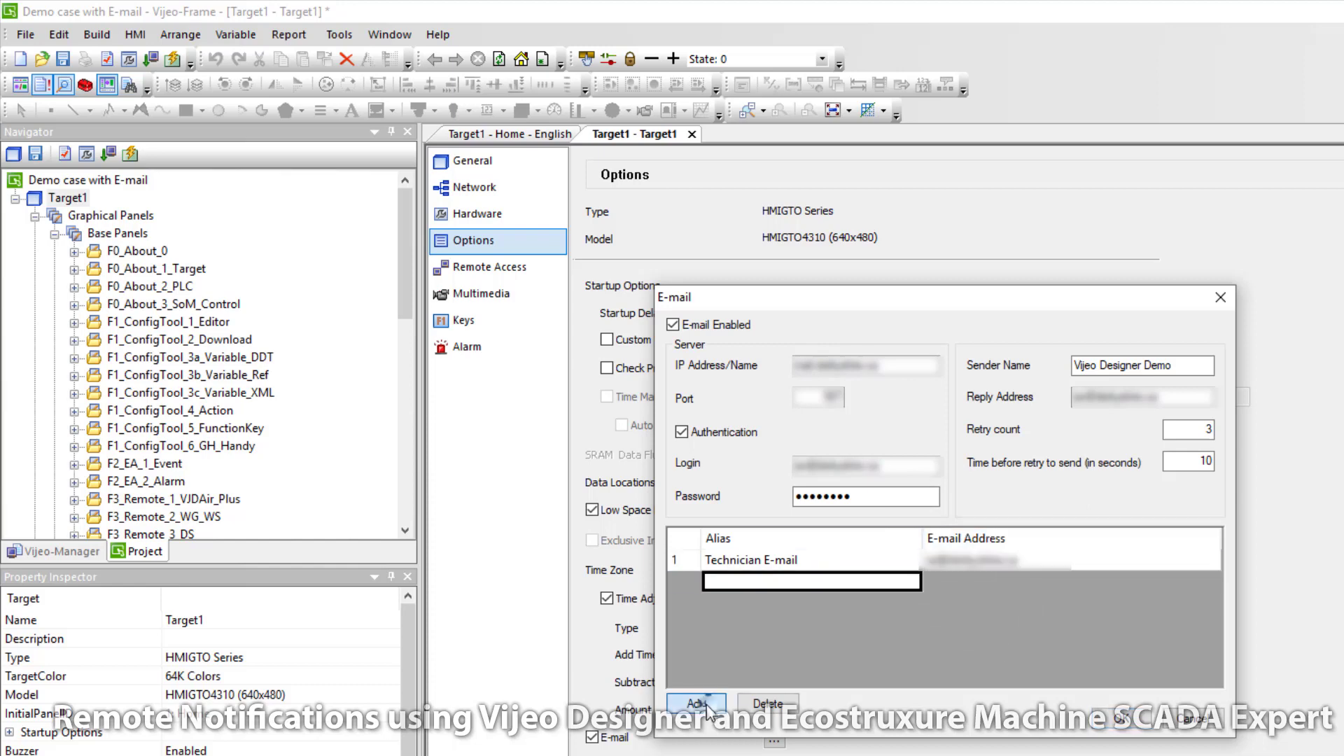
pyautogui.write('Techni')
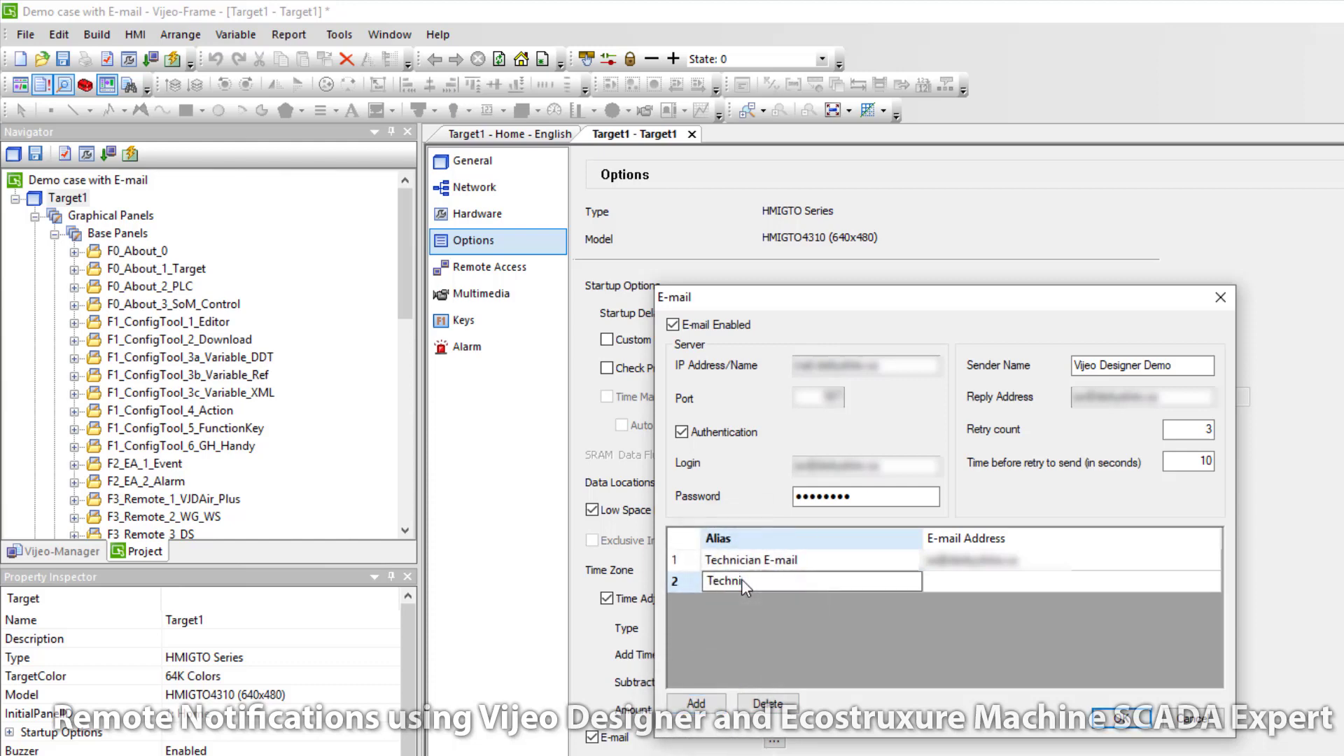
pyautogui.write('cian SMS')
pyautogui.click(948, 583)
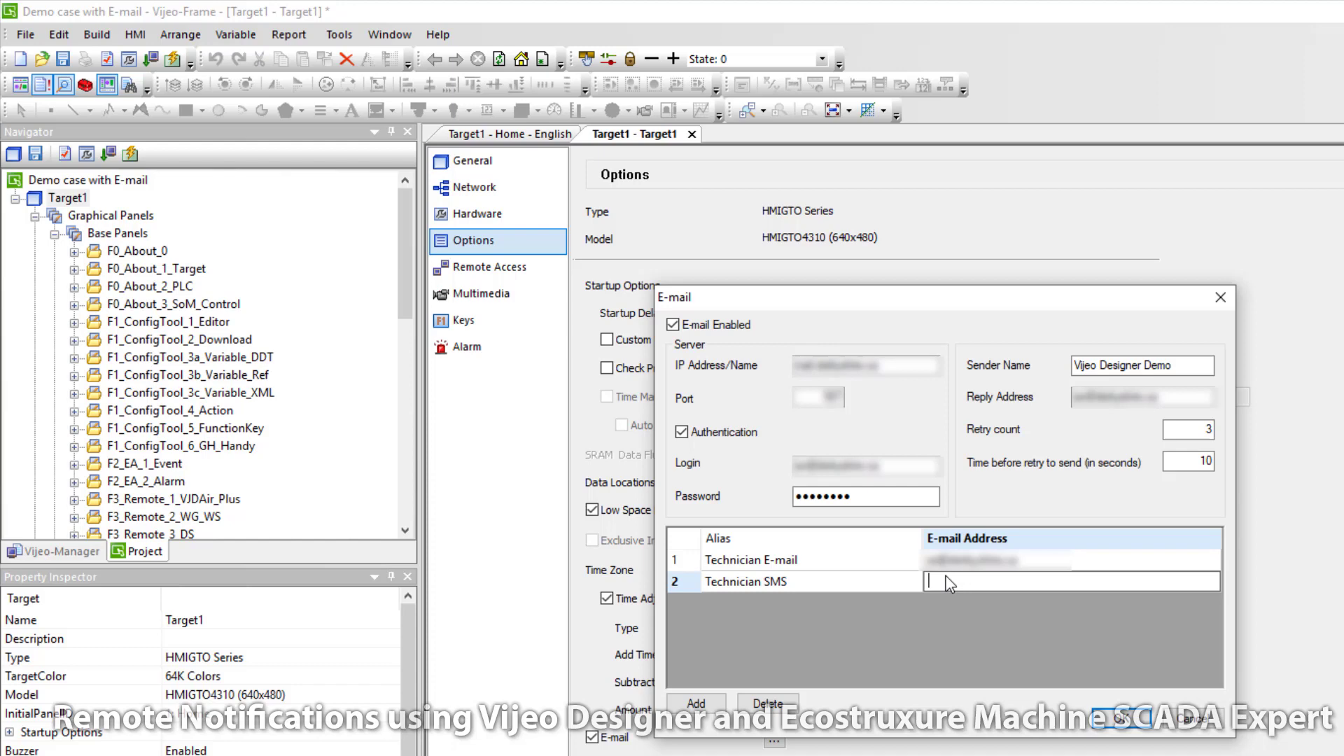
pyautogui.hotkey('ctrl', 'v')
pyautogui.write('5551234')
pyautogui.write('0')
pyautogui.write('@txt.be')
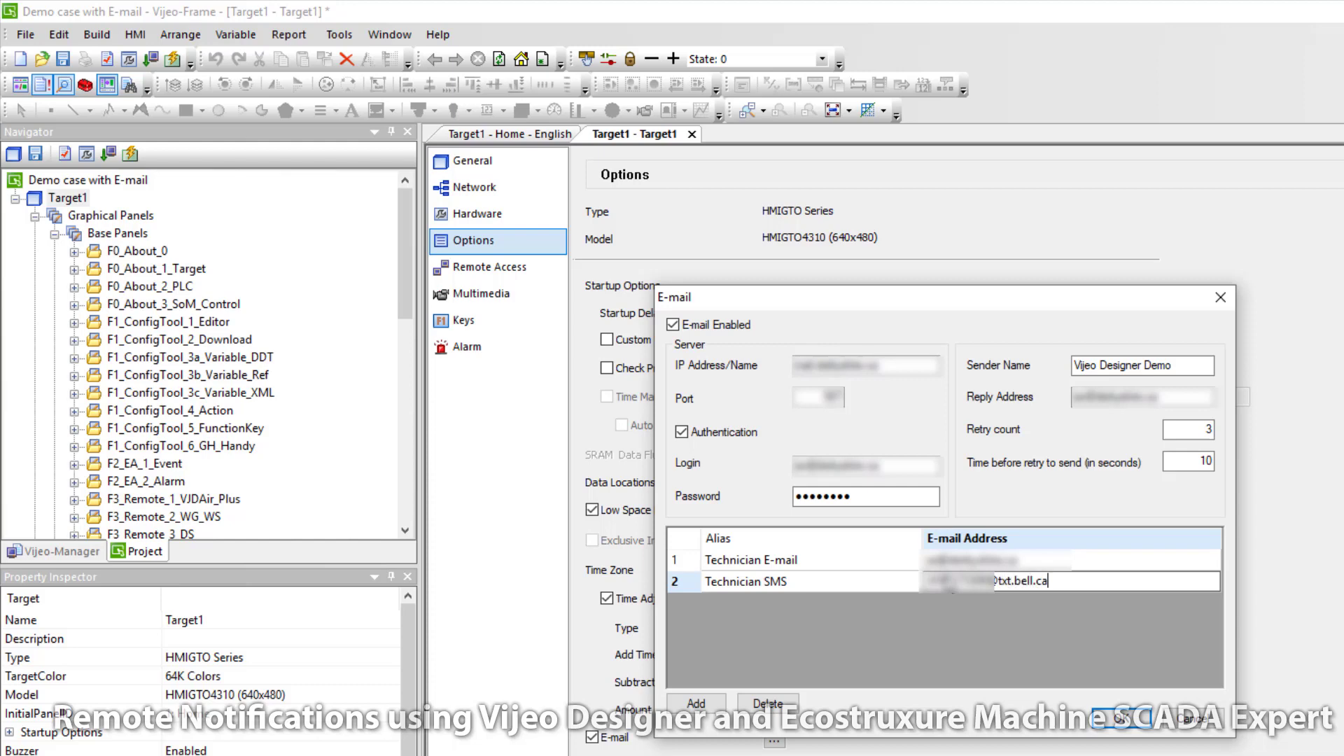
pyautogui.click(1083, 564)
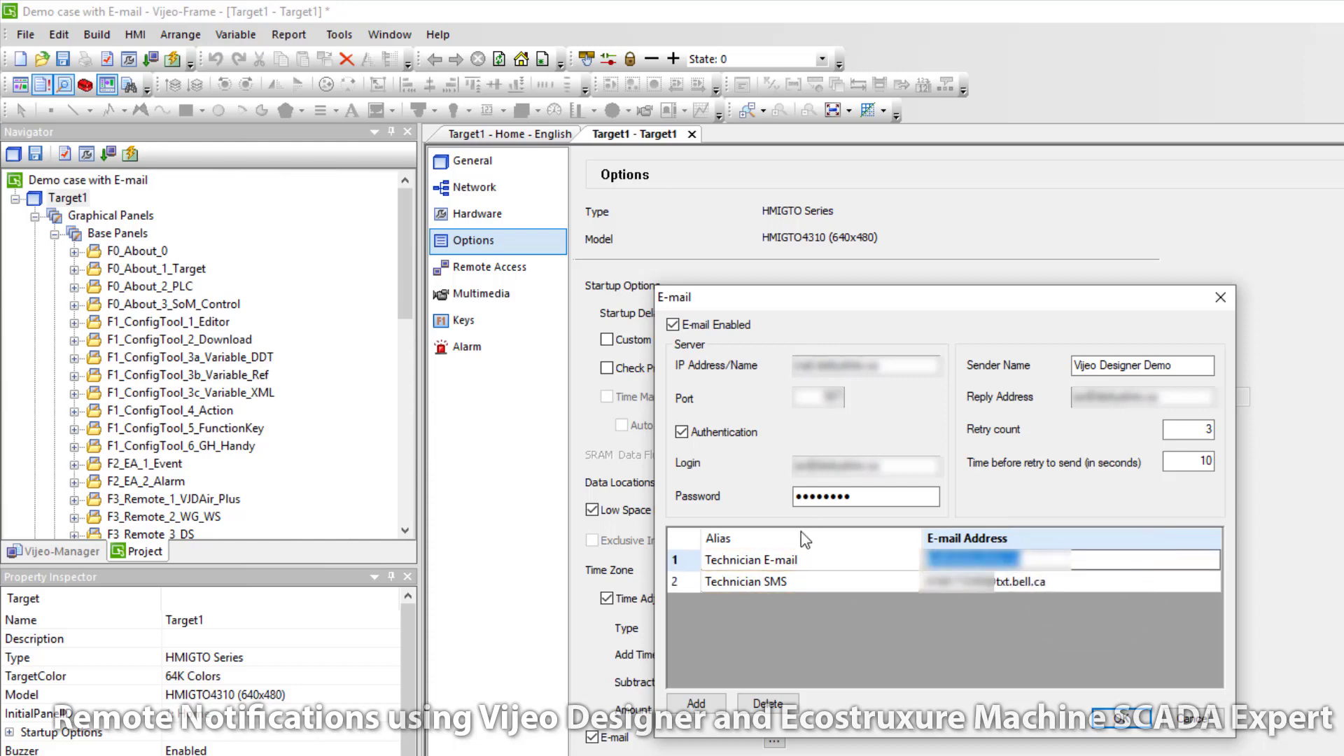
pyautogui.click(1120, 721)
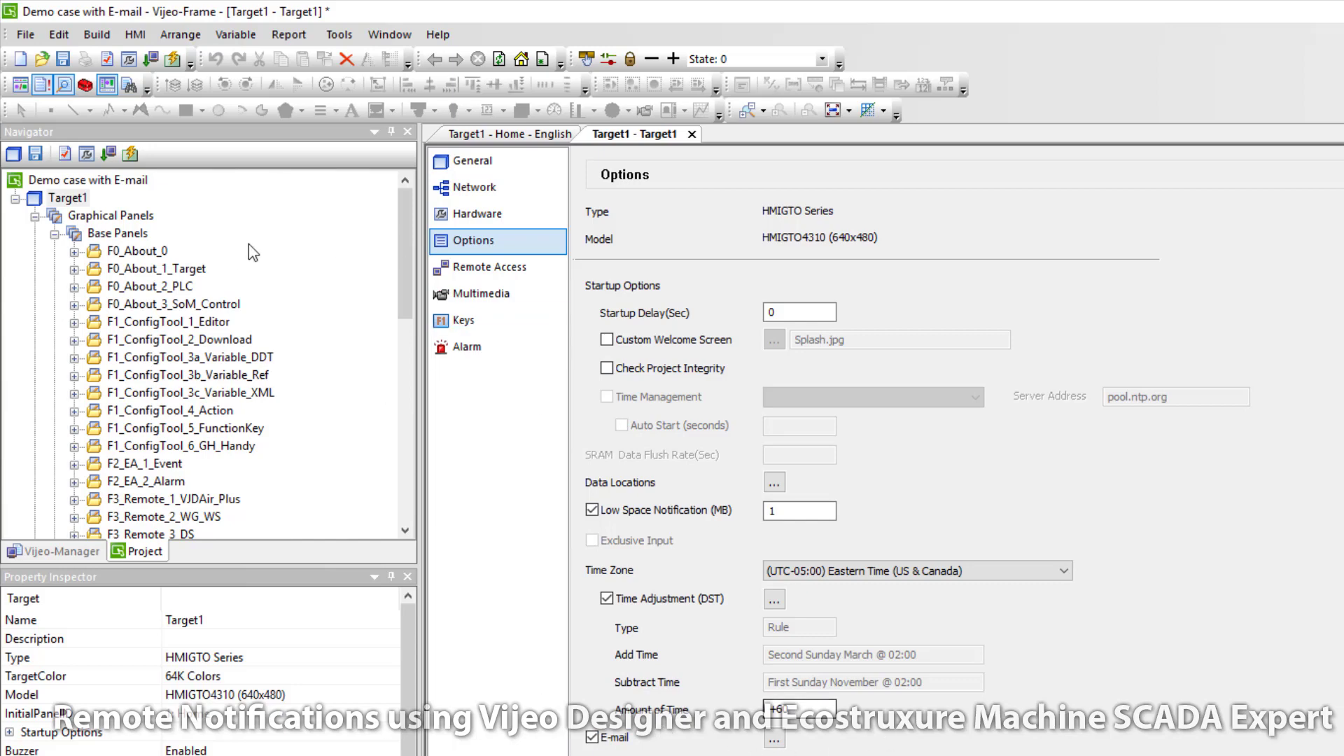
# Step: Draw a switch at the Home panel's top-left with the Static label 'Test E-mail'
pyautogui.moveTo(404, 213); pyautogui.dragTo(406, 380)
pyautogui.doubleClick(132, 394)
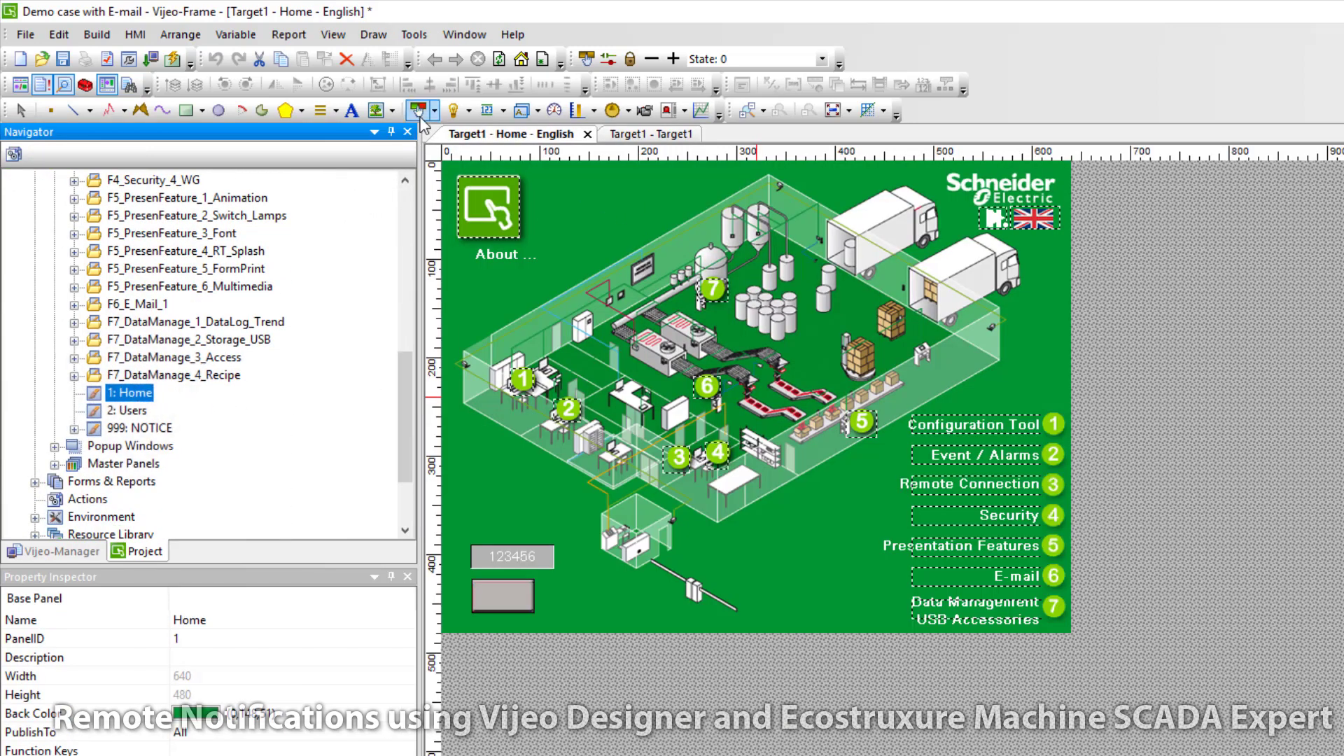
pyautogui.click(418, 110)
pyautogui.moveTo(539, 176); pyautogui.dragTo(621, 199)
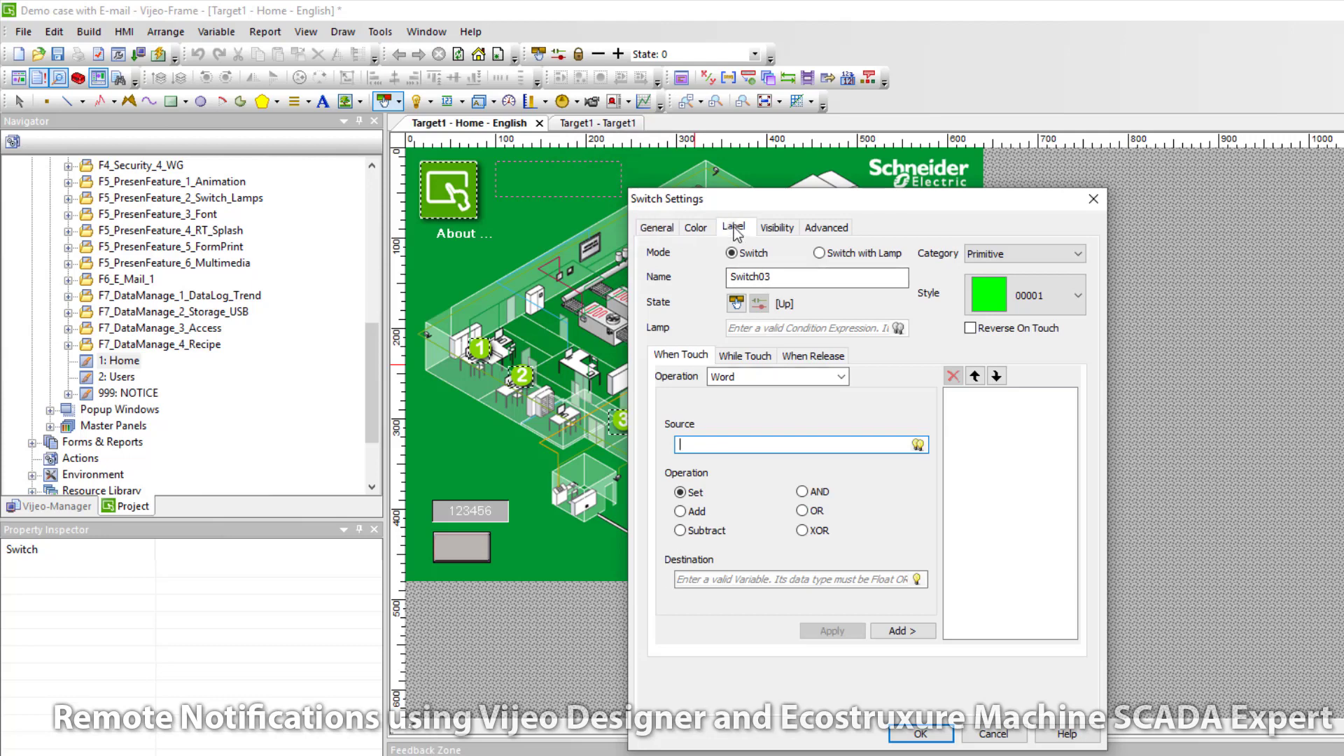
pyautogui.click(734, 227)
pyautogui.click(770, 259)
pyautogui.click(761, 280)
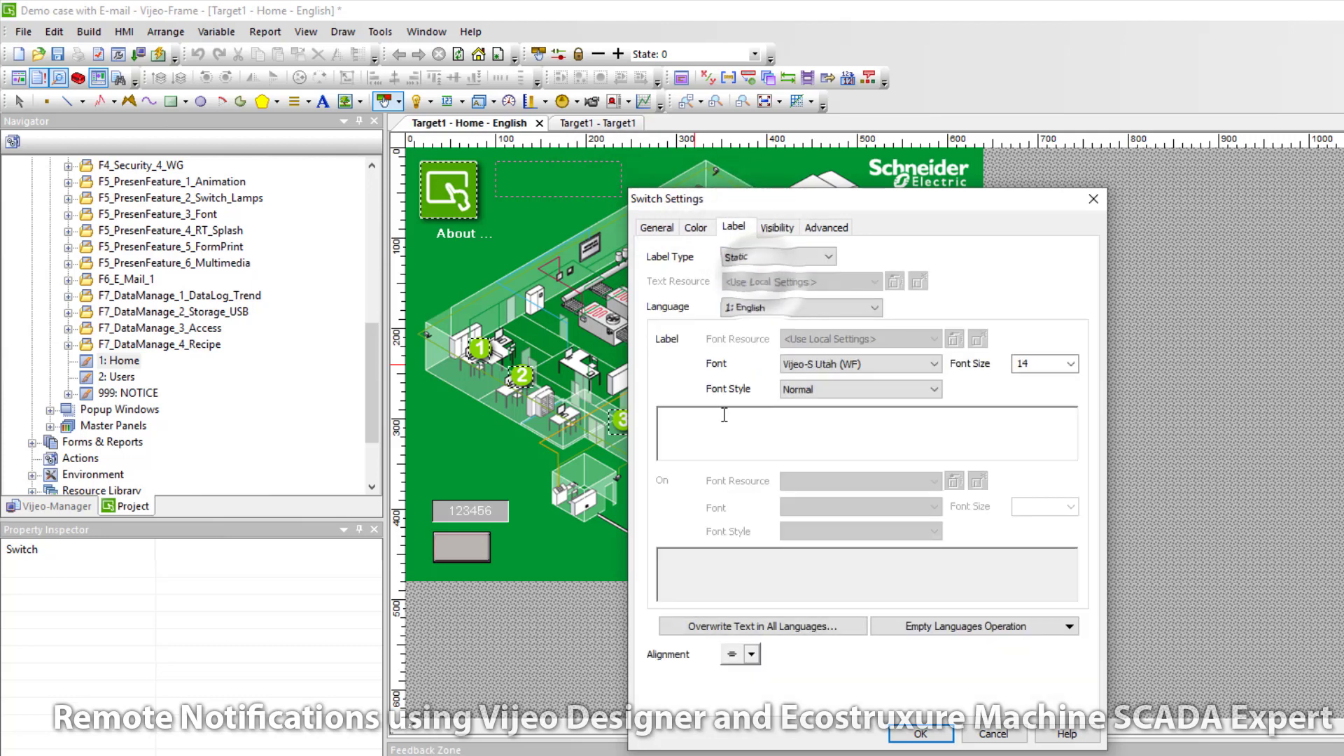
pyautogui.click(674, 450)
pyautogui.write('Test E-mail')
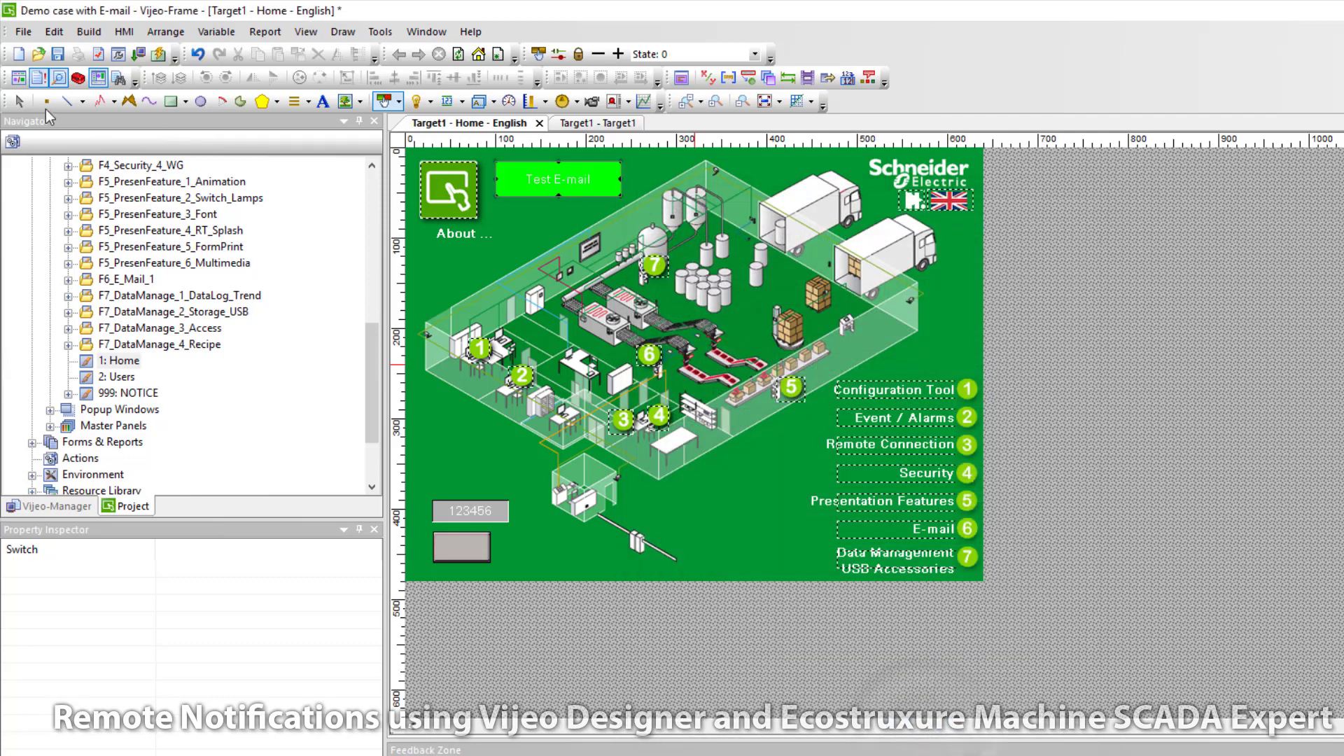
# Step: Duplicate the switch below the original and relabel the copy 'Test SMS'
pyautogui.hotkey('ctrl', 'd')
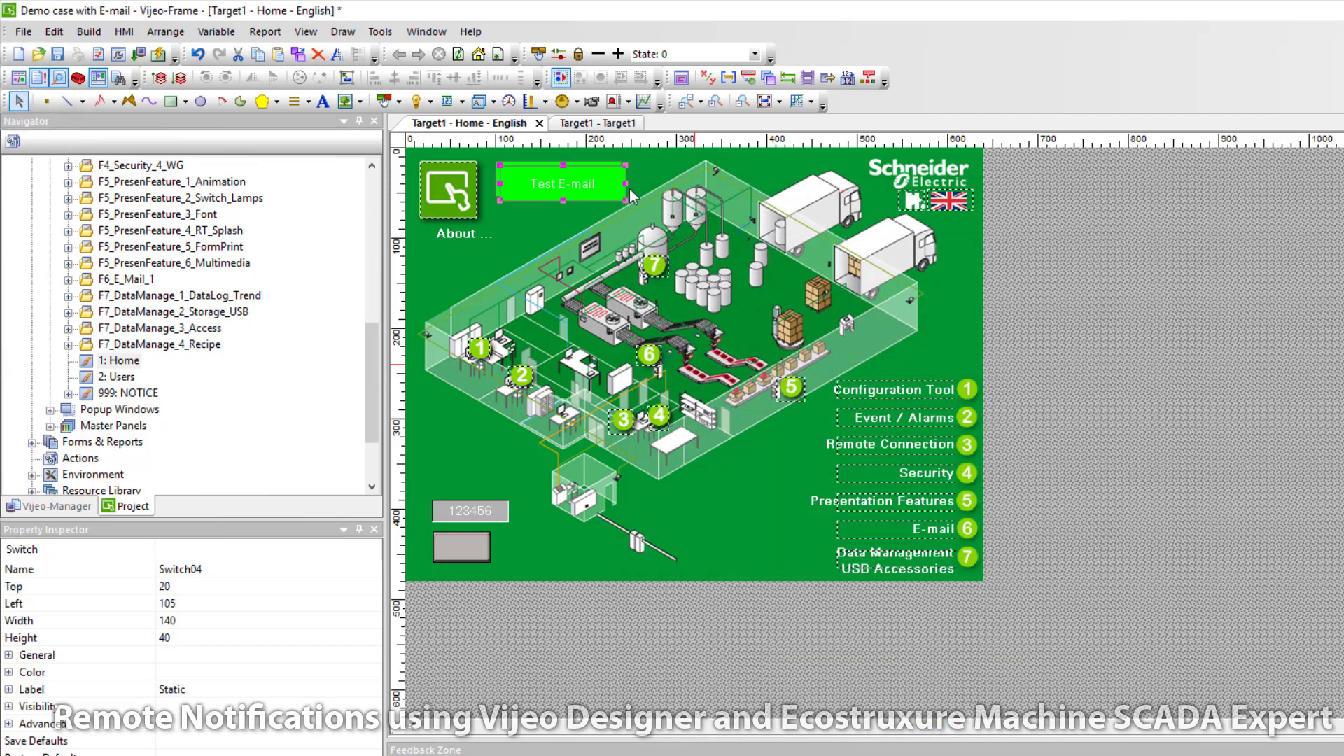
pyautogui.moveTo(605, 199); pyautogui.dragTo(606, 232)
pyautogui.doubleClick(596, 222)
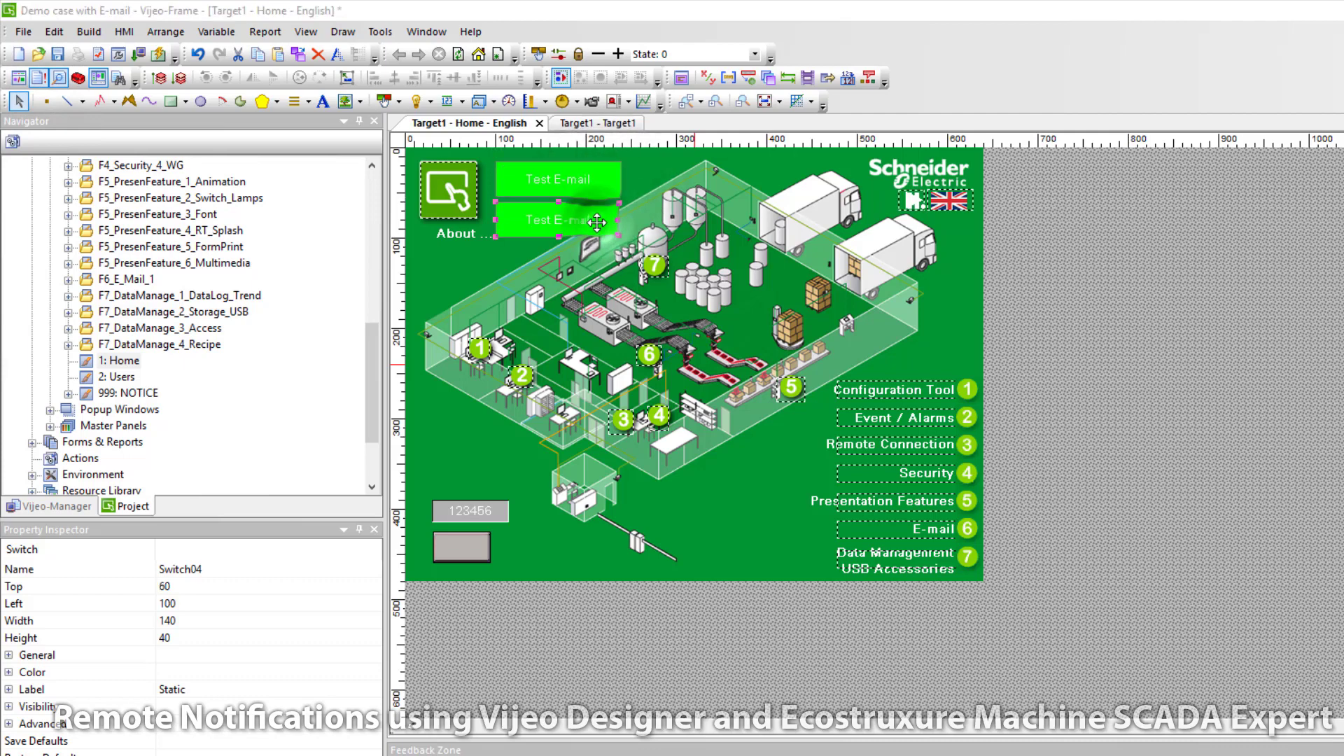
pyautogui.click(740, 228)
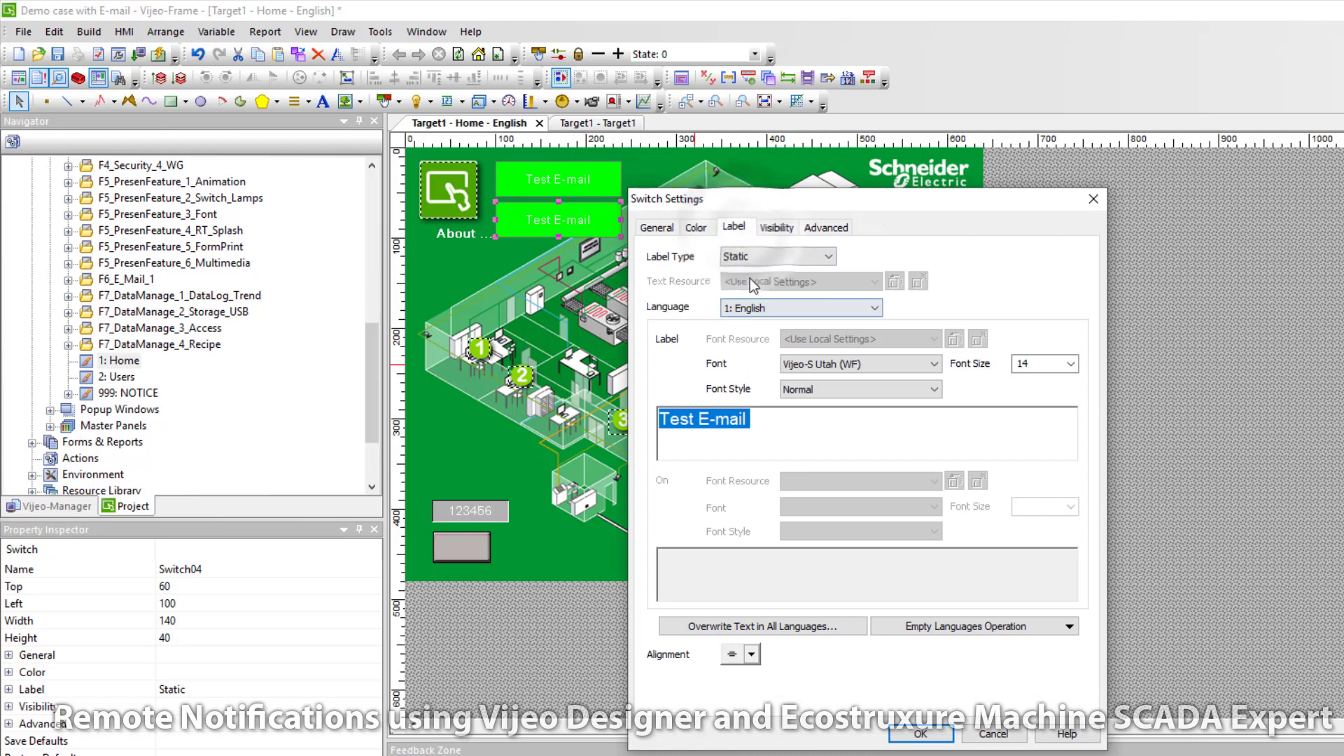
pyautogui.click(704, 418)
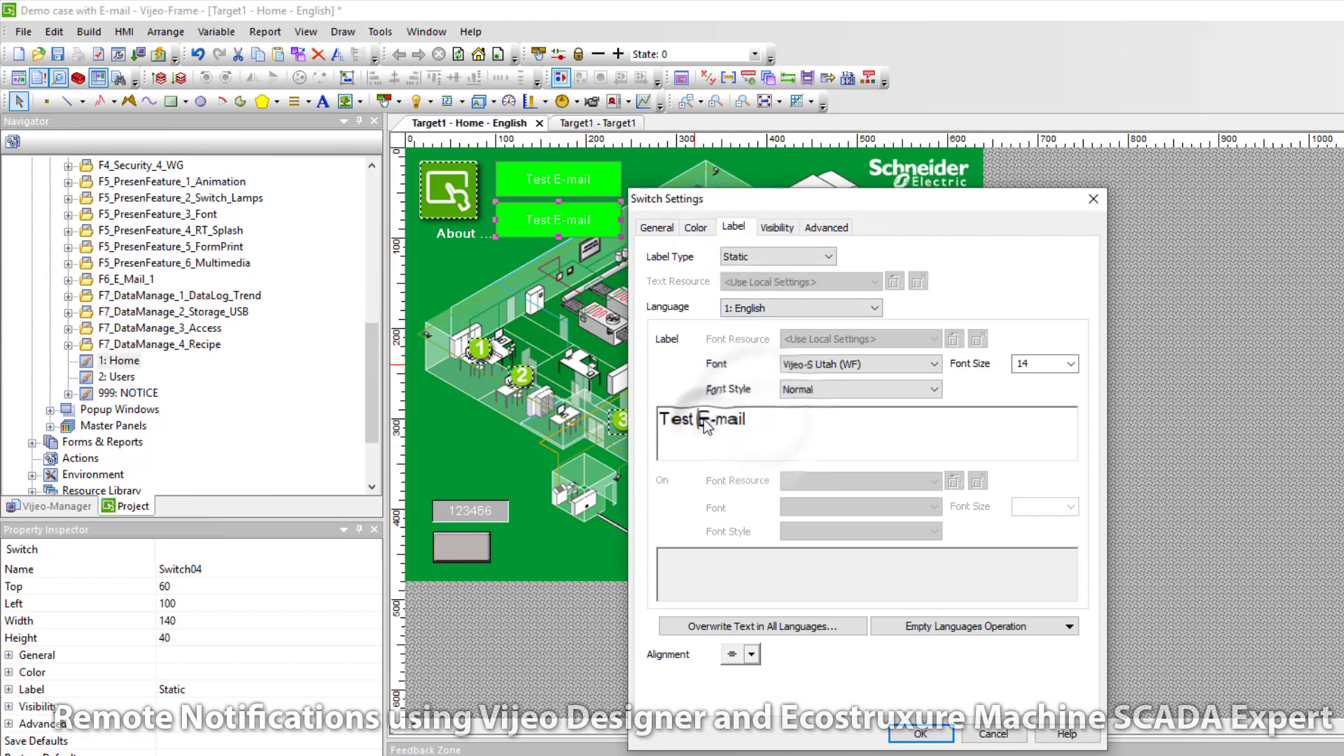
pyautogui.moveTo(703, 419); pyautogui.dragTo(746, 418)
pyautogui.write('SMS')
pyautogui.click(921, 732)
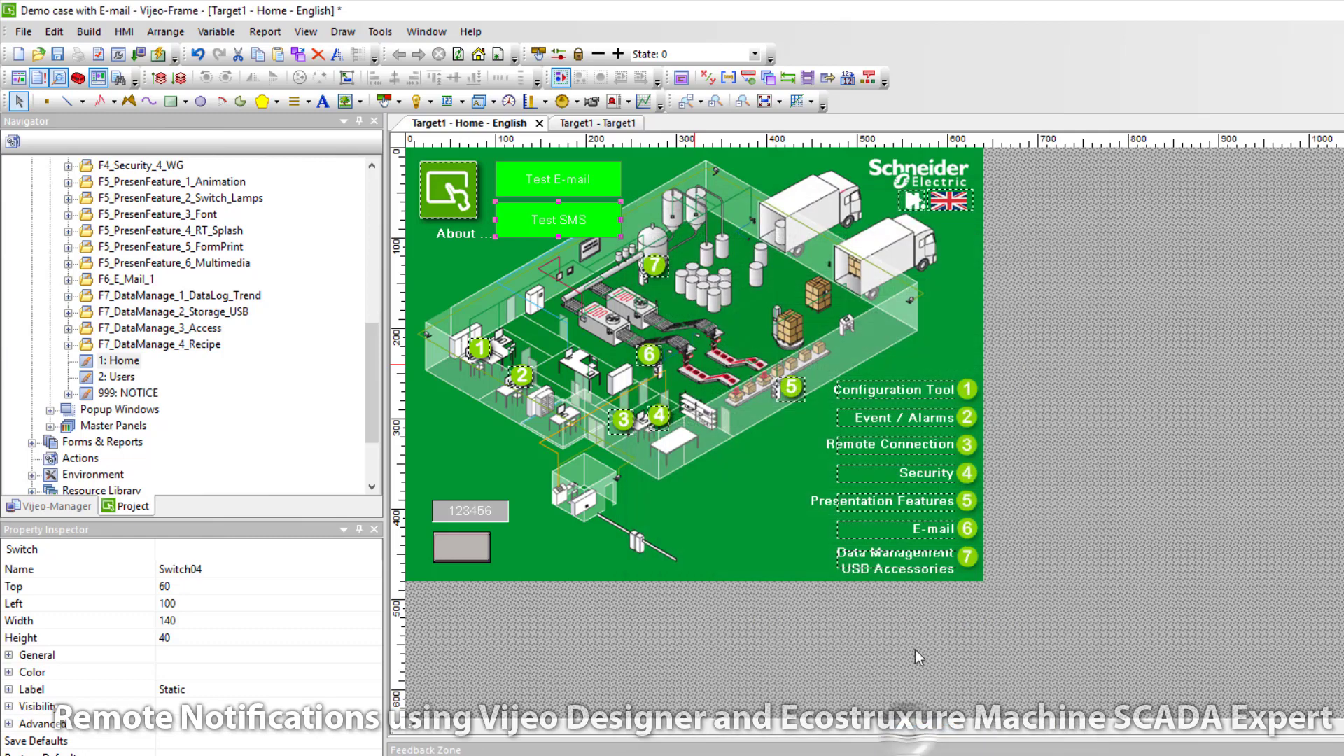
# Step: Set the Test E-mail switch to e-mail Technician E-mail with subject 'This is a test E-mail'
pyautogui.click(588, 178)
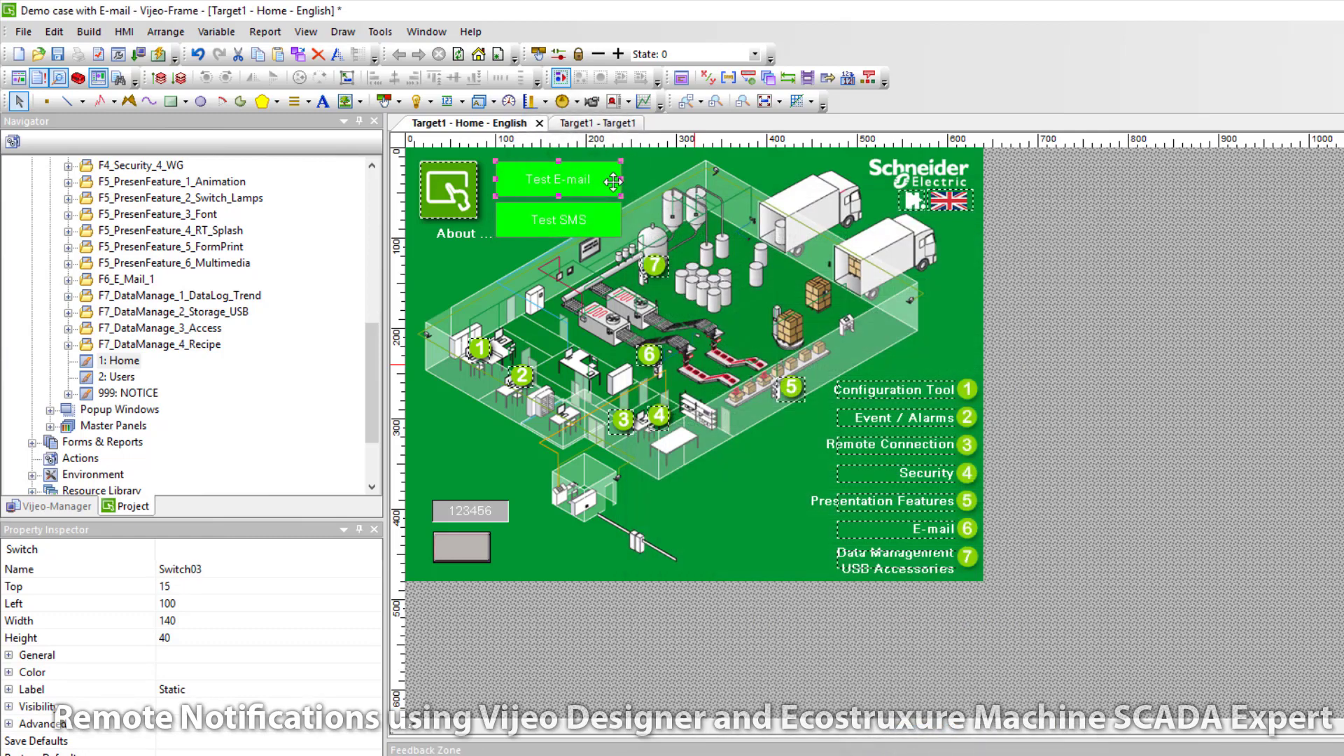
pyautogui.doubleClick(588, 179)
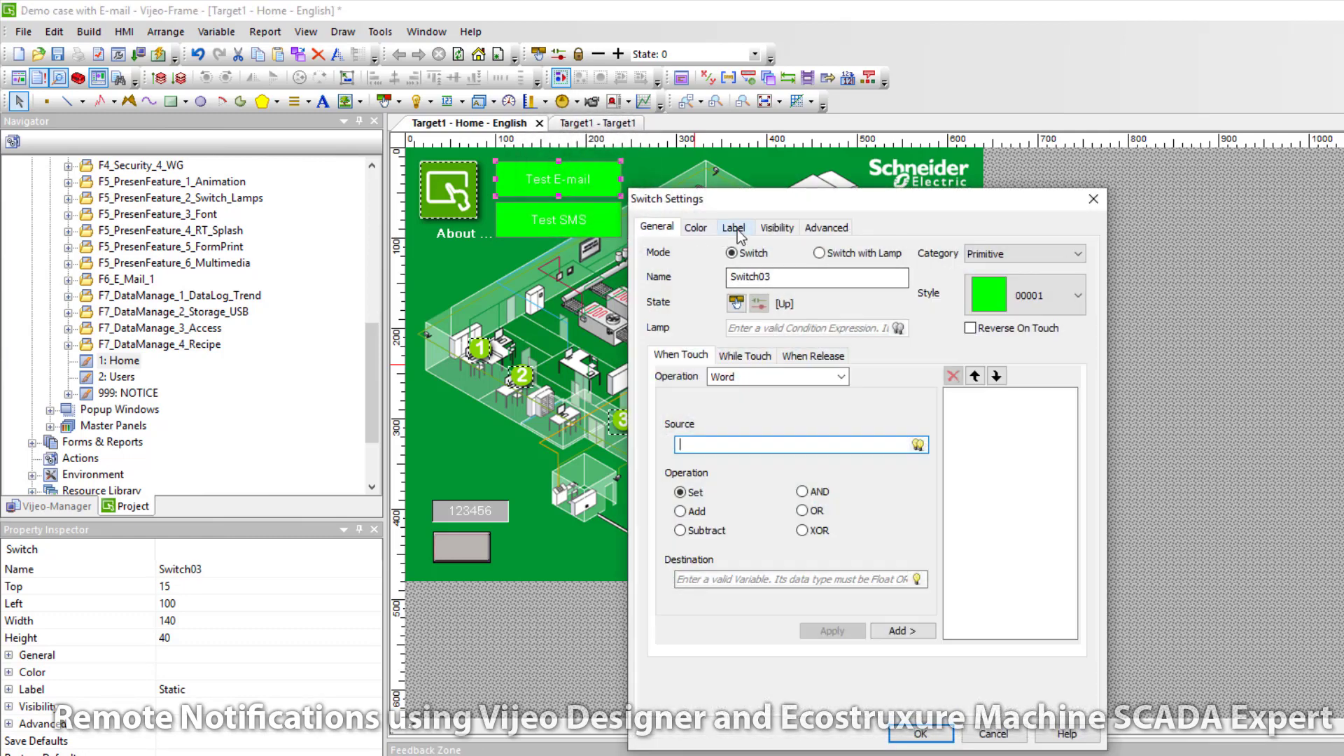
pyautogui.click(840, 377)
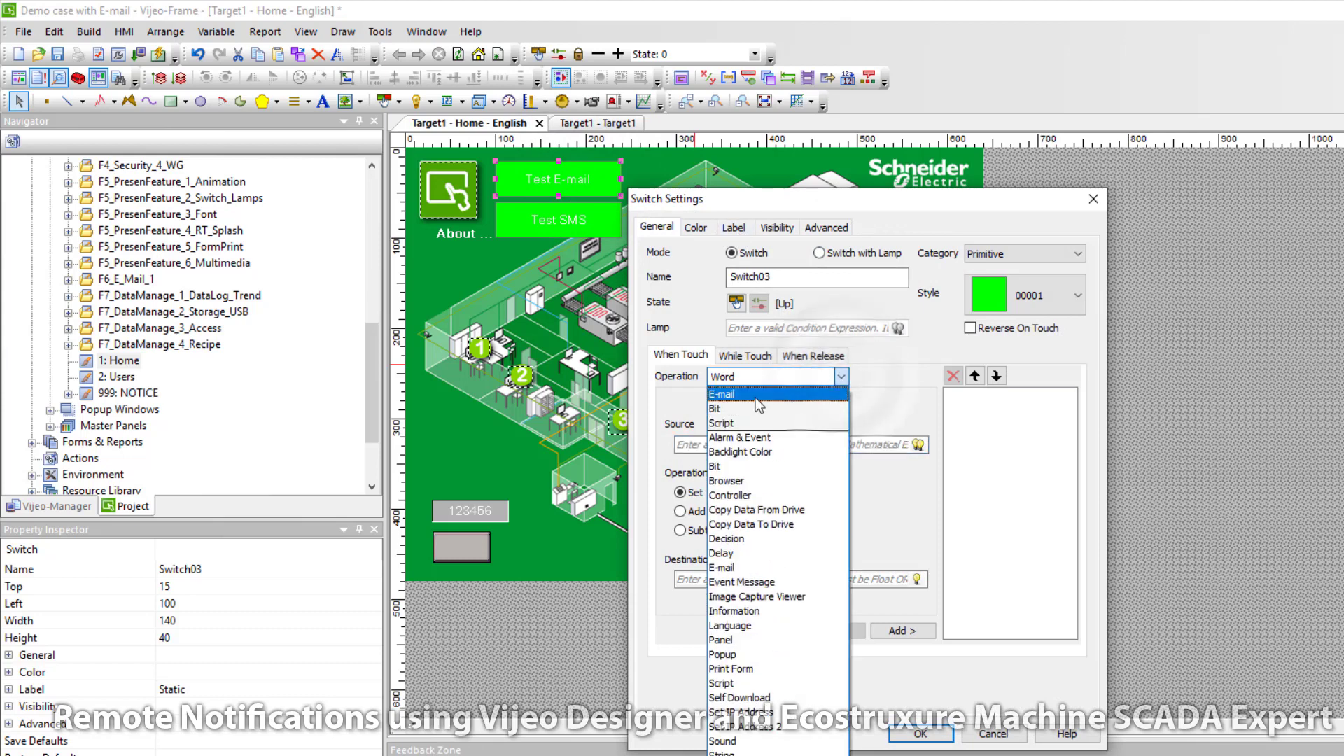
pyautogui.click(754, 397)
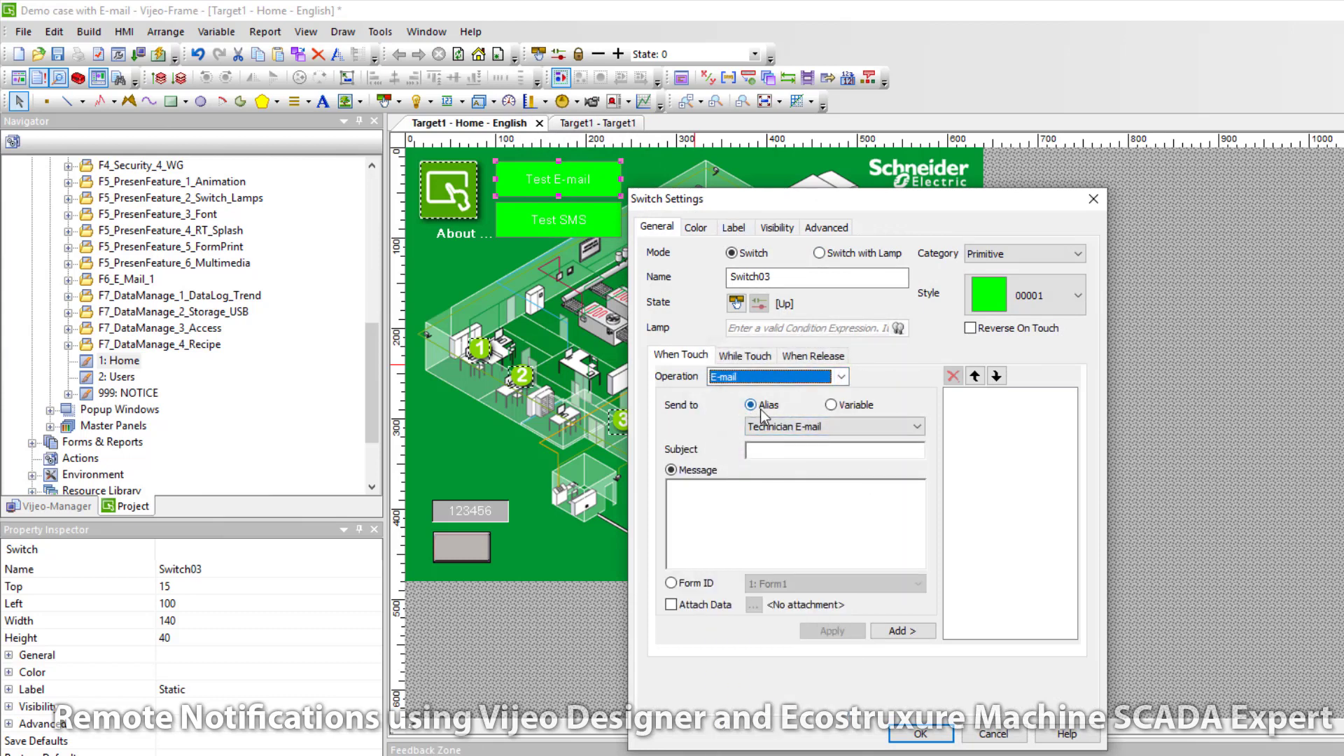
pyautogui.click(812, 426)
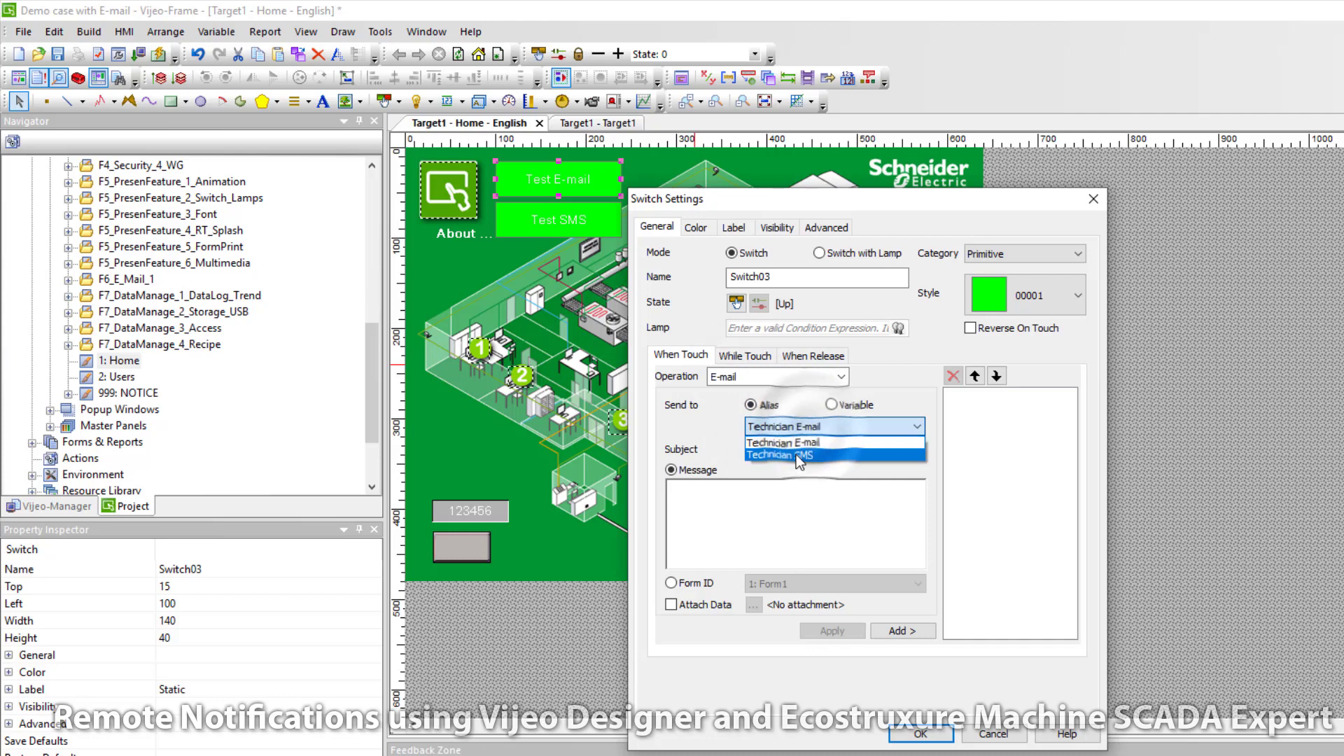
pyautogui.click(812, 443)
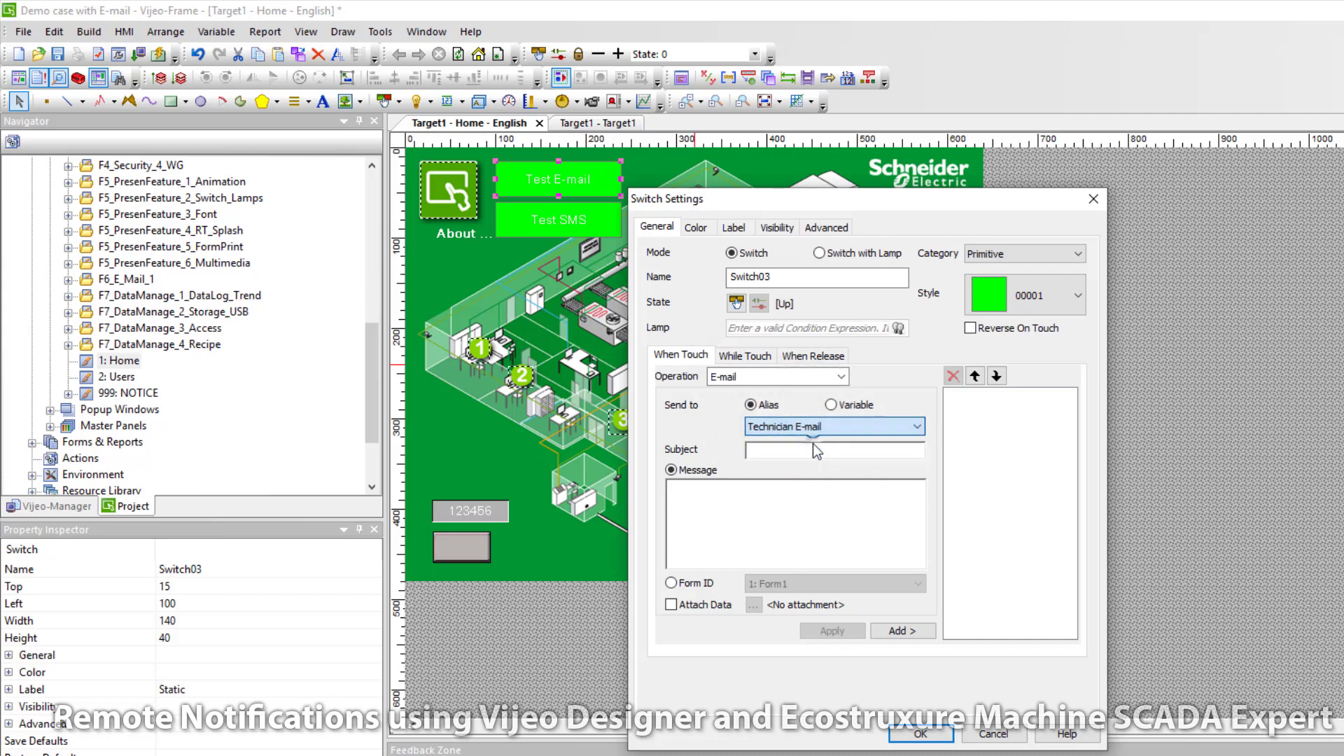
pyautogui.click(821, 447)
pyautogui.write('This is a test E-mail')
# Step: Write the test message body, correct both 'teh' typos, and add the e-mail action
pyautogui.click(774, 507)
pyautogui.write('This is teh body of teh test E-')
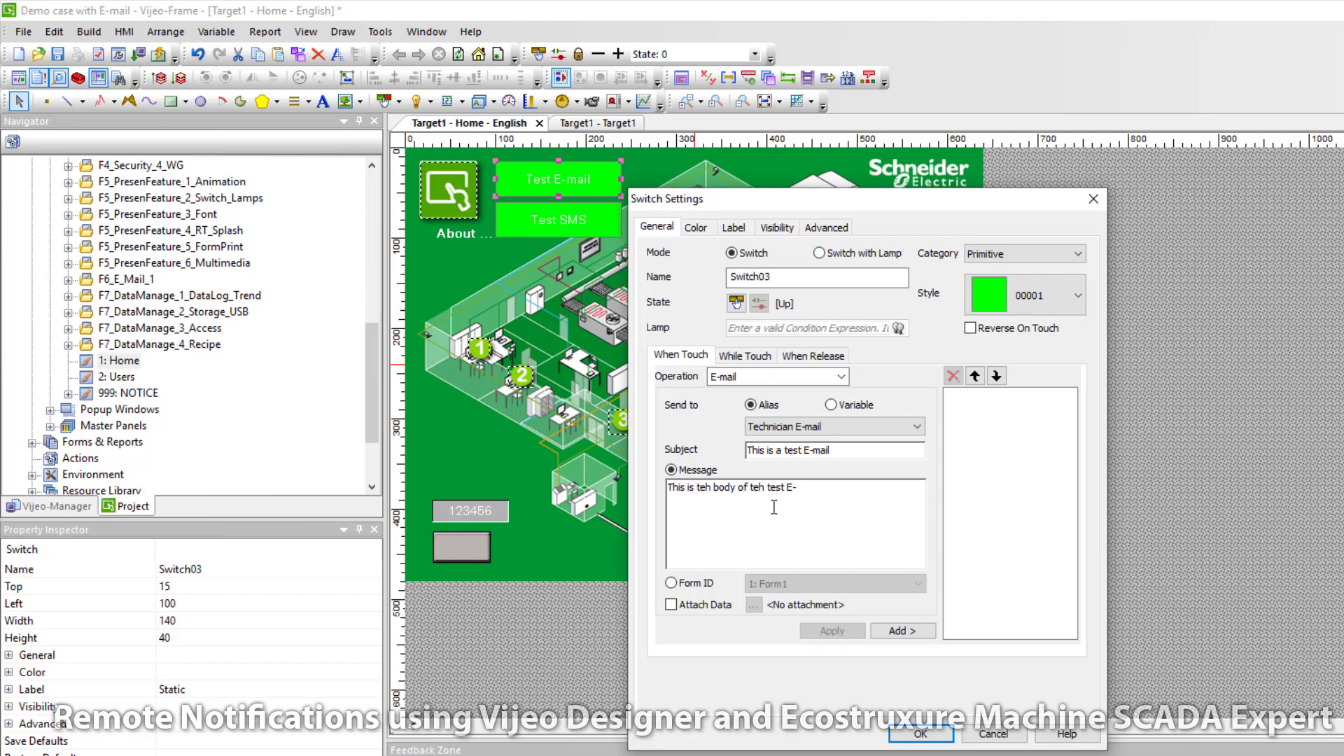
pyautogui.click(759, 487)
pyautogui.press('BackSpace')
pyautogui.write('e')
pyautogui.click(709, 487)
pyautogui.press('BackSpace')
pyautogui.press('Right')
pyautogui.write('e')
pyautogui.click(902, 631)
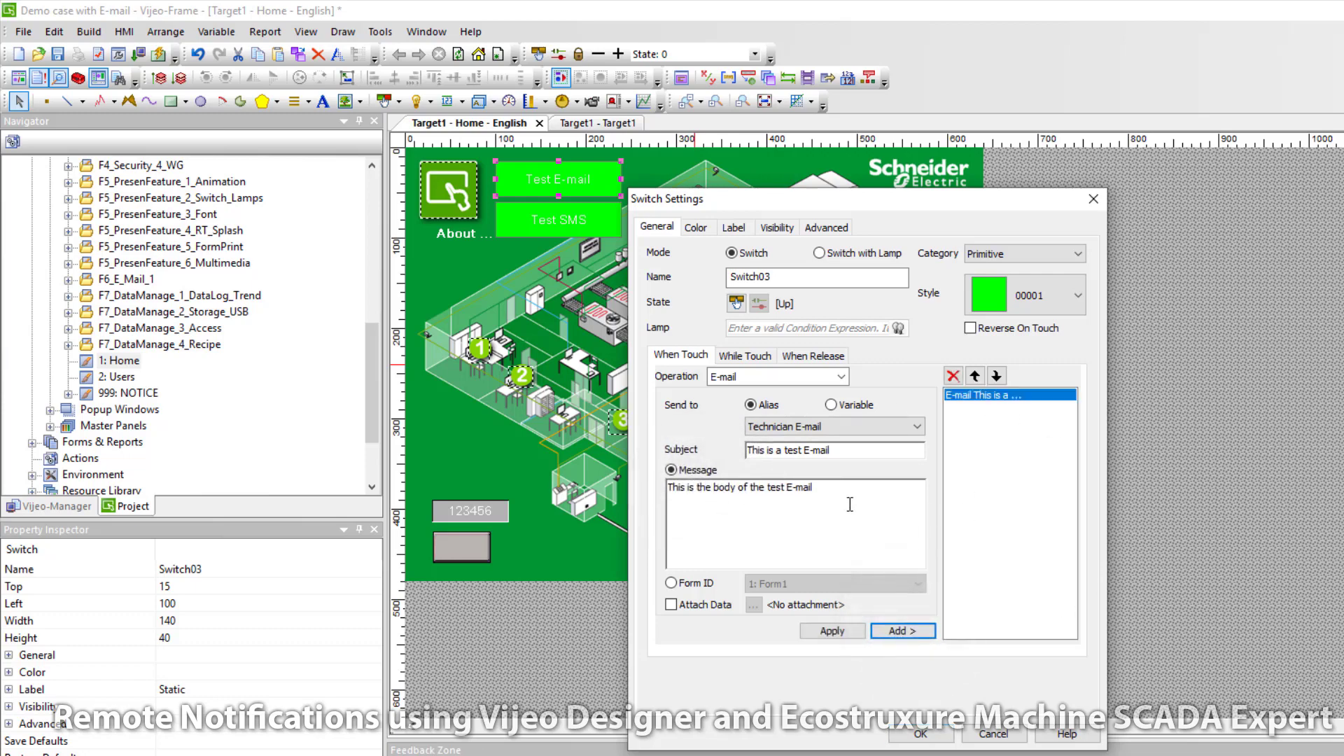
pyautogui.click(920, 733)
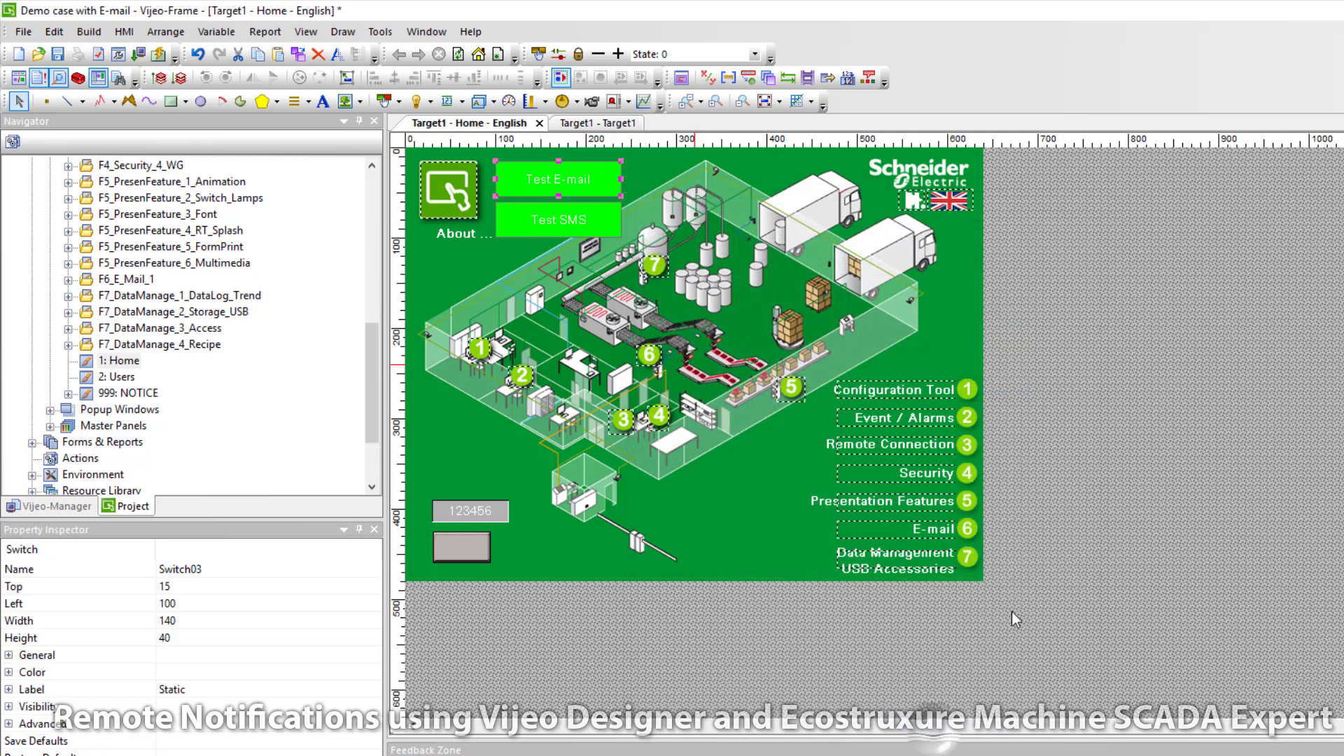
# Step: Make Test SMS e-mail Technician SMS with subject 'This is the SMS subject' and body 'This is the SMS body'
pyautogui.click(582, 211)
pyautogui.doubleClick(582, 211)
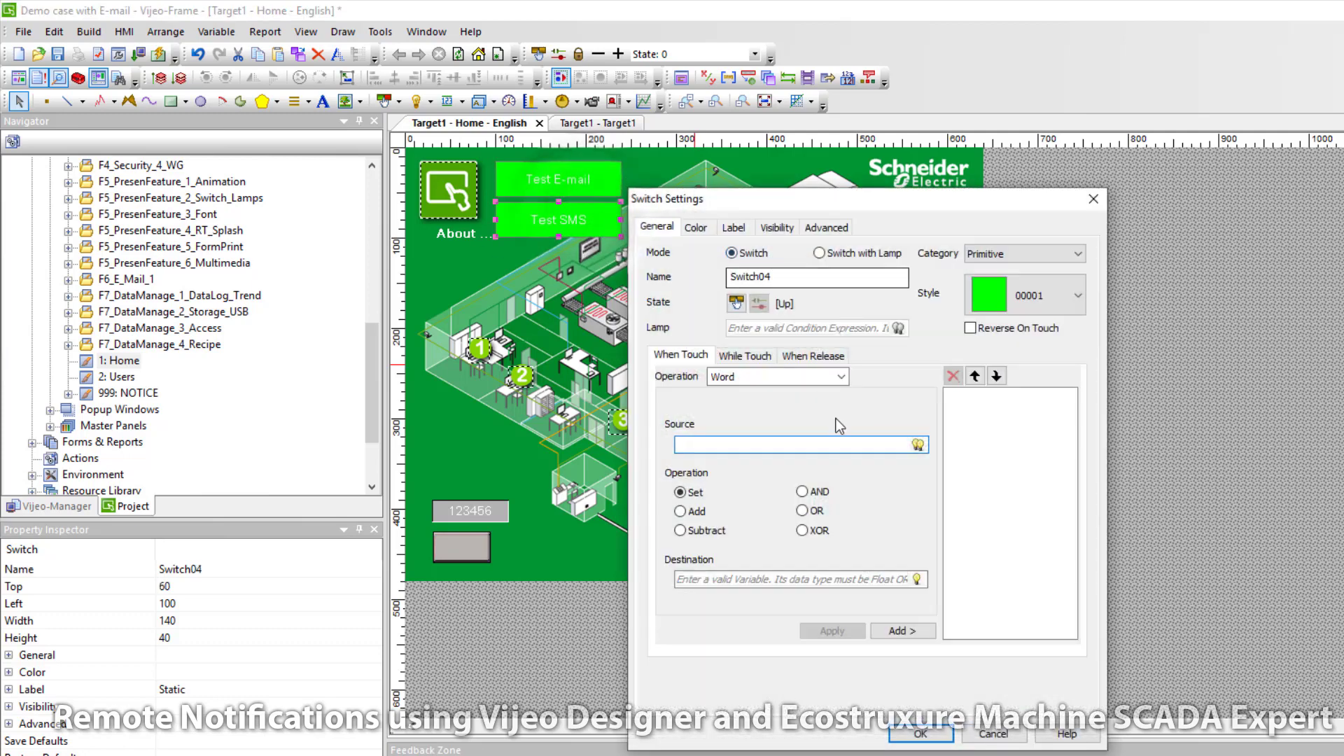
pyautogui.click(820, 377)
pyautogui.click(749, 393)
pyautogui.click(815, 426)
pyautogui.click(813, 454)
pyautogui.click(786, 451)
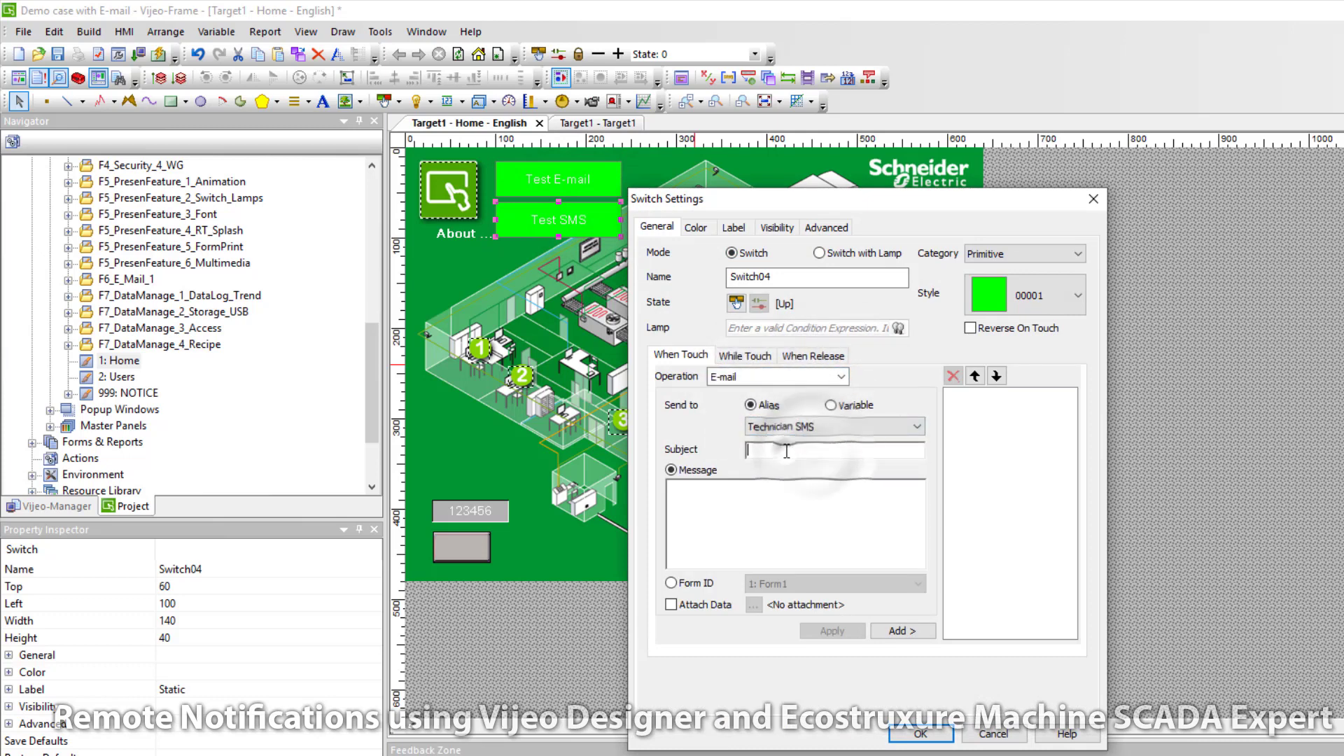
pyautogui.write('This is the SMS subject')
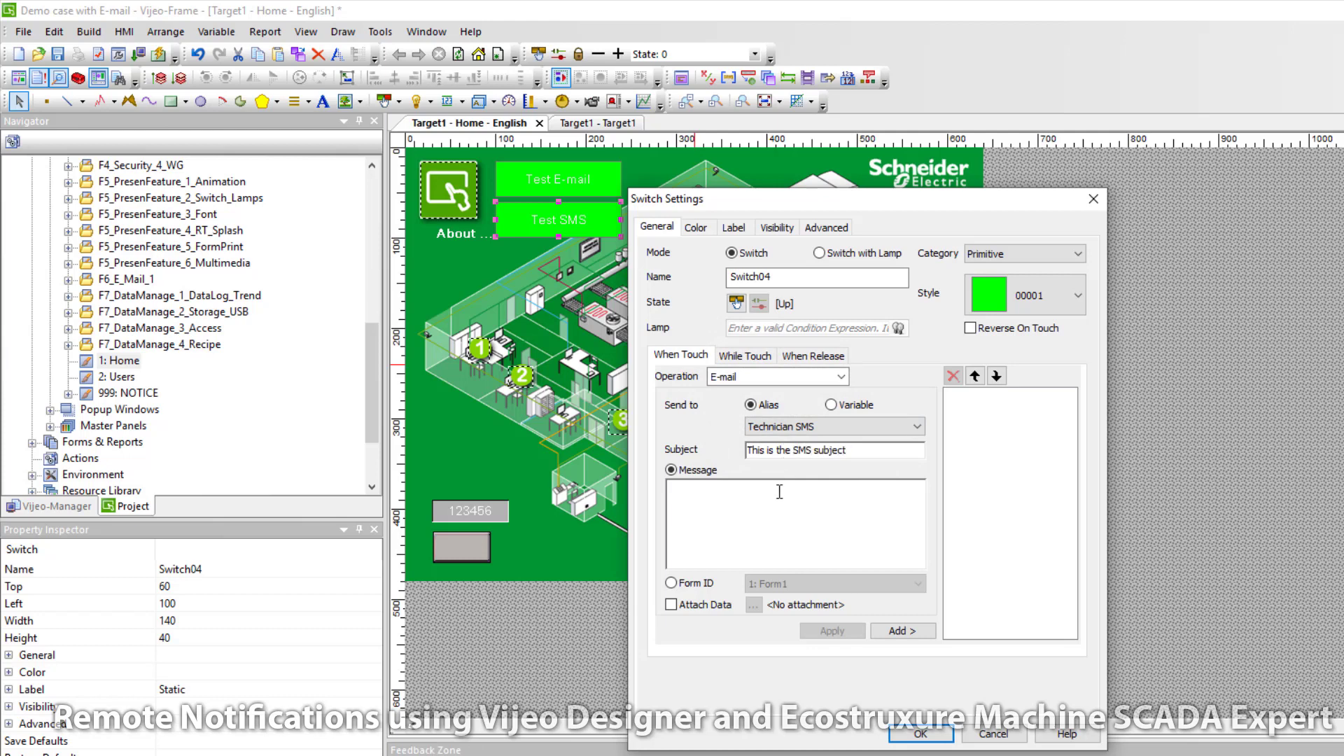
pyautogui.click(779, 492)
pyautogui.write('This is the SMS body')
pyautogui.click(909, 628)
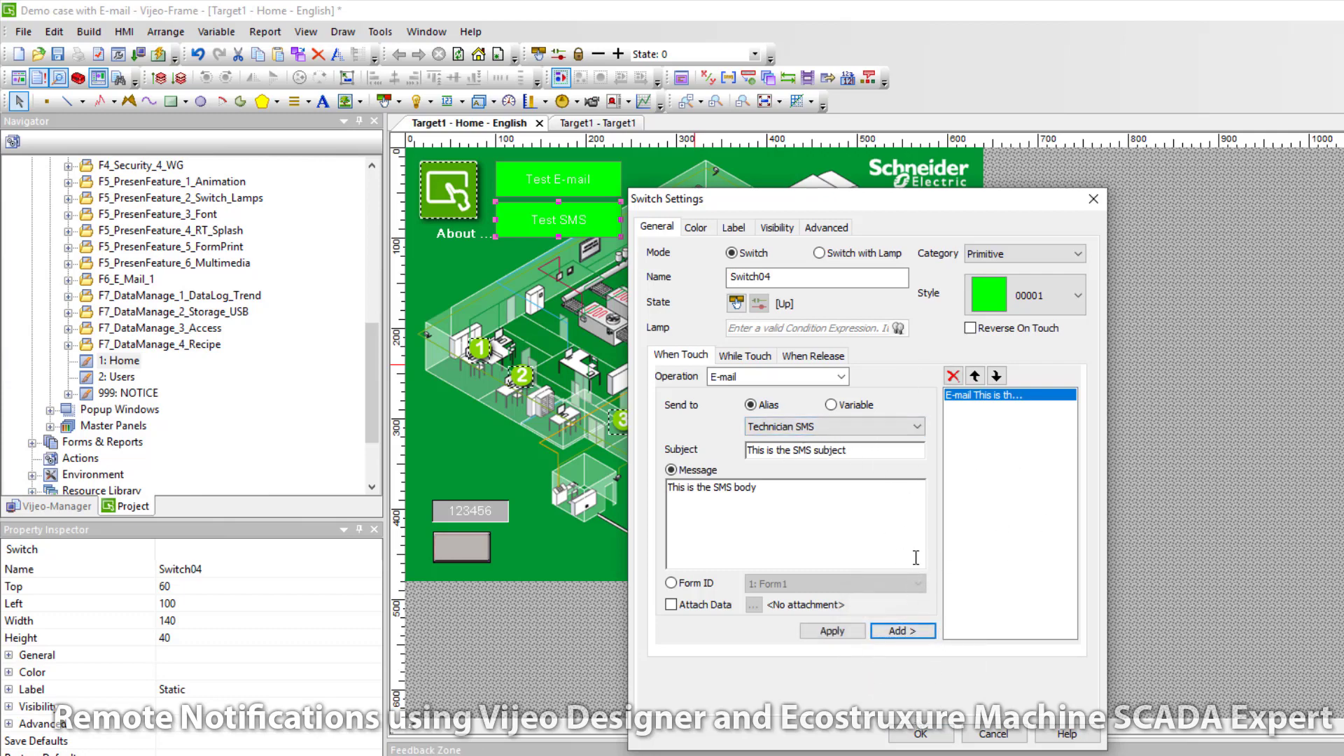
pyautogui.click(925, 739)
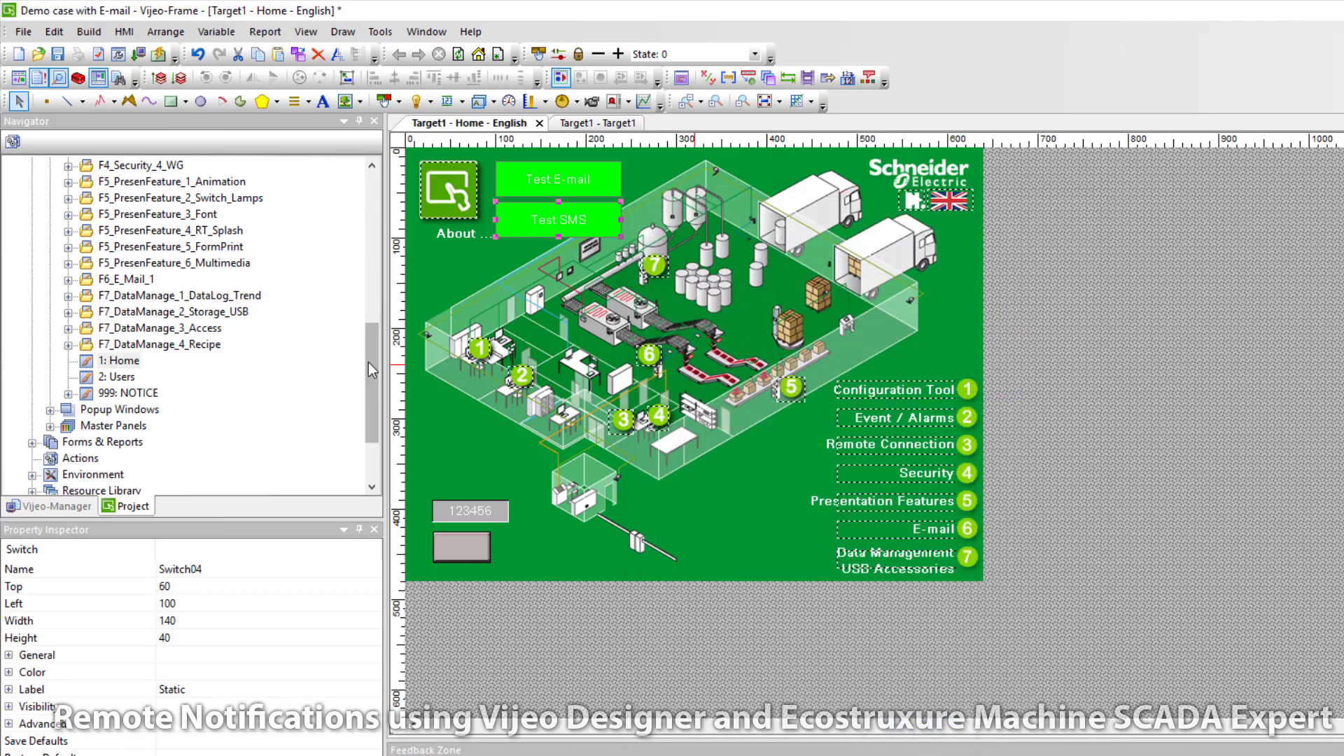
# Step: Validate the Target1 project for errors
pyautogui.moveTo(371, 380); pyautogui.dragTo(362, 191)
pyautogui.click(58, 183)
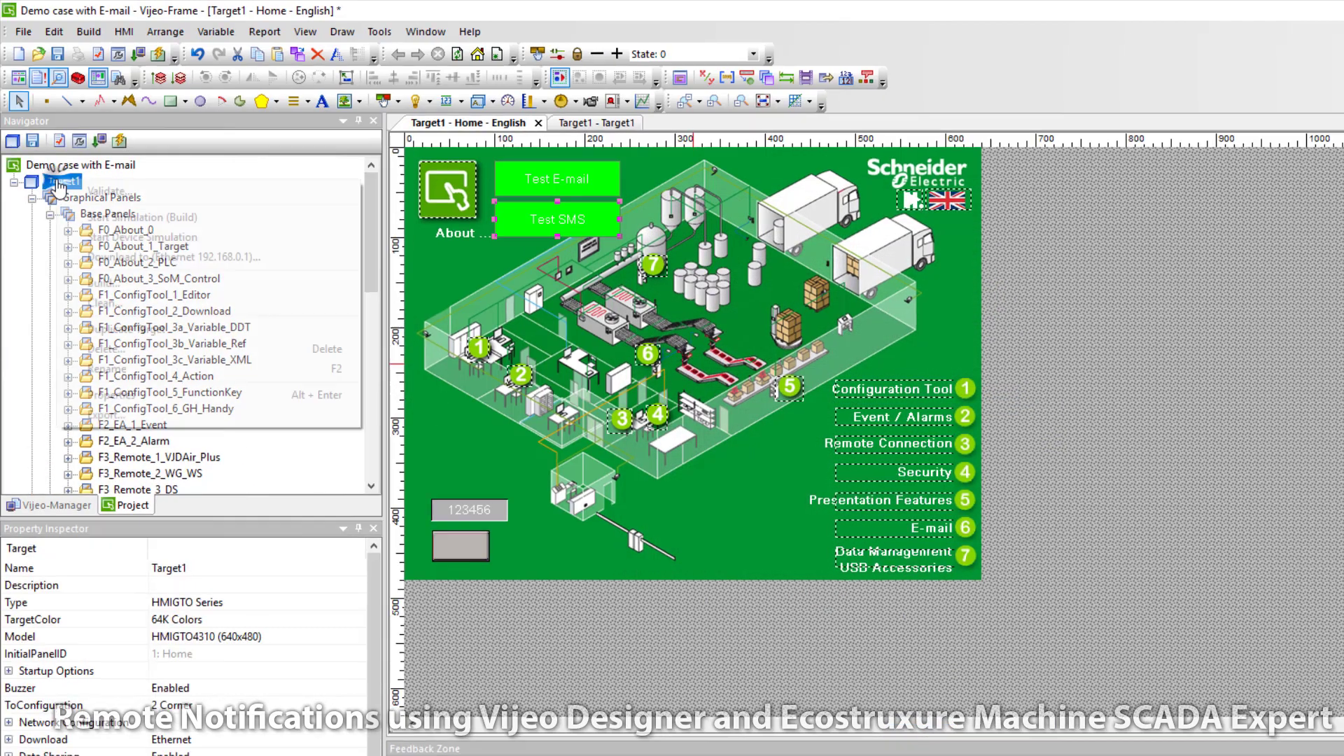
pyautogui.rightClick(58, 183)
pyautogui.click(105, 196)
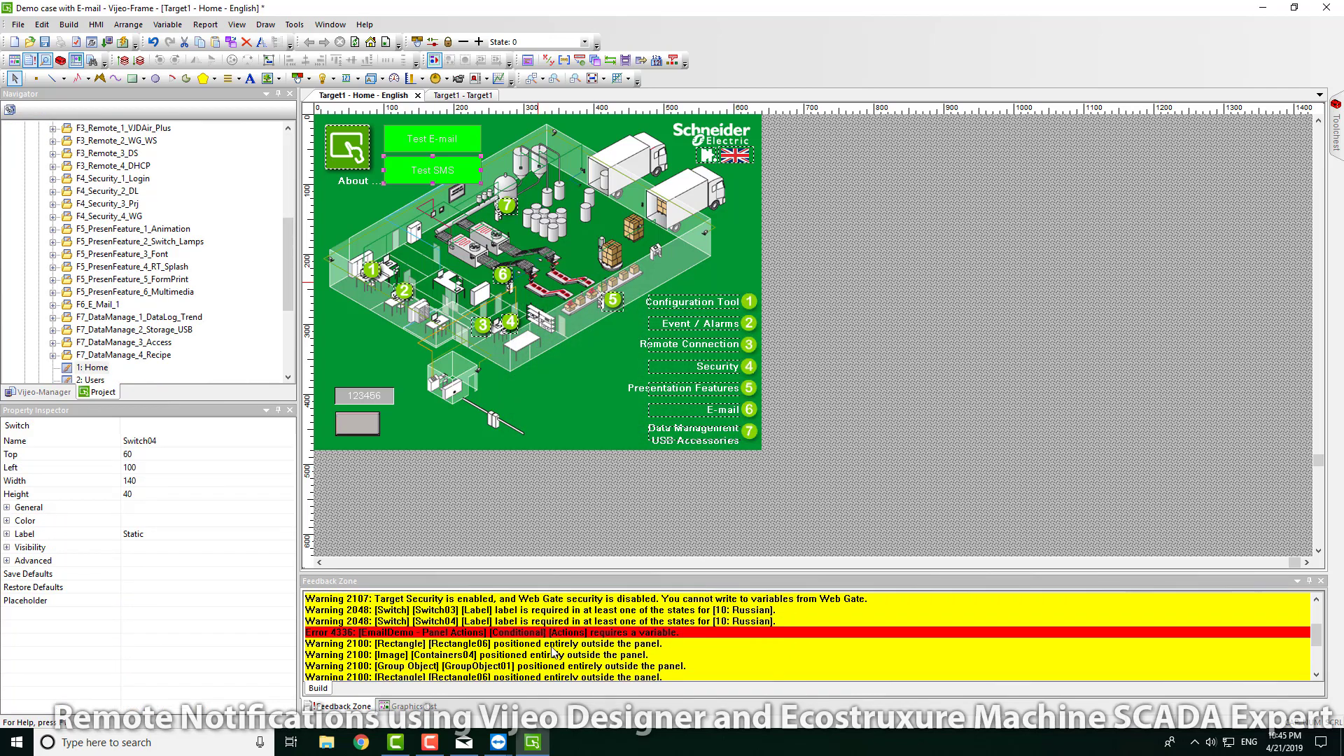
# Step: Fix error 4336 by sending the Form2 e-mail action to alias Technician E-mail
pyautogui.doubleClick(557, 633)
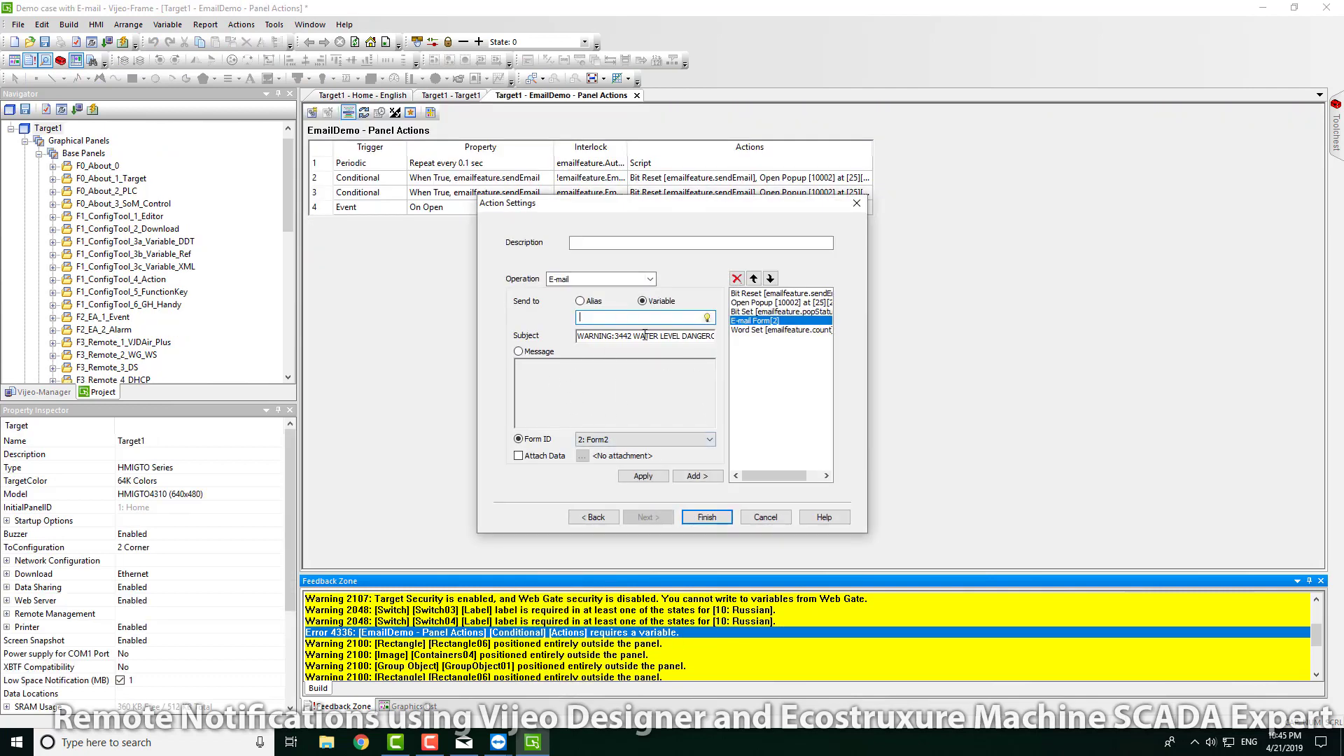
pyautogui.click(580, 301)
pyautogui.click(636, 319)
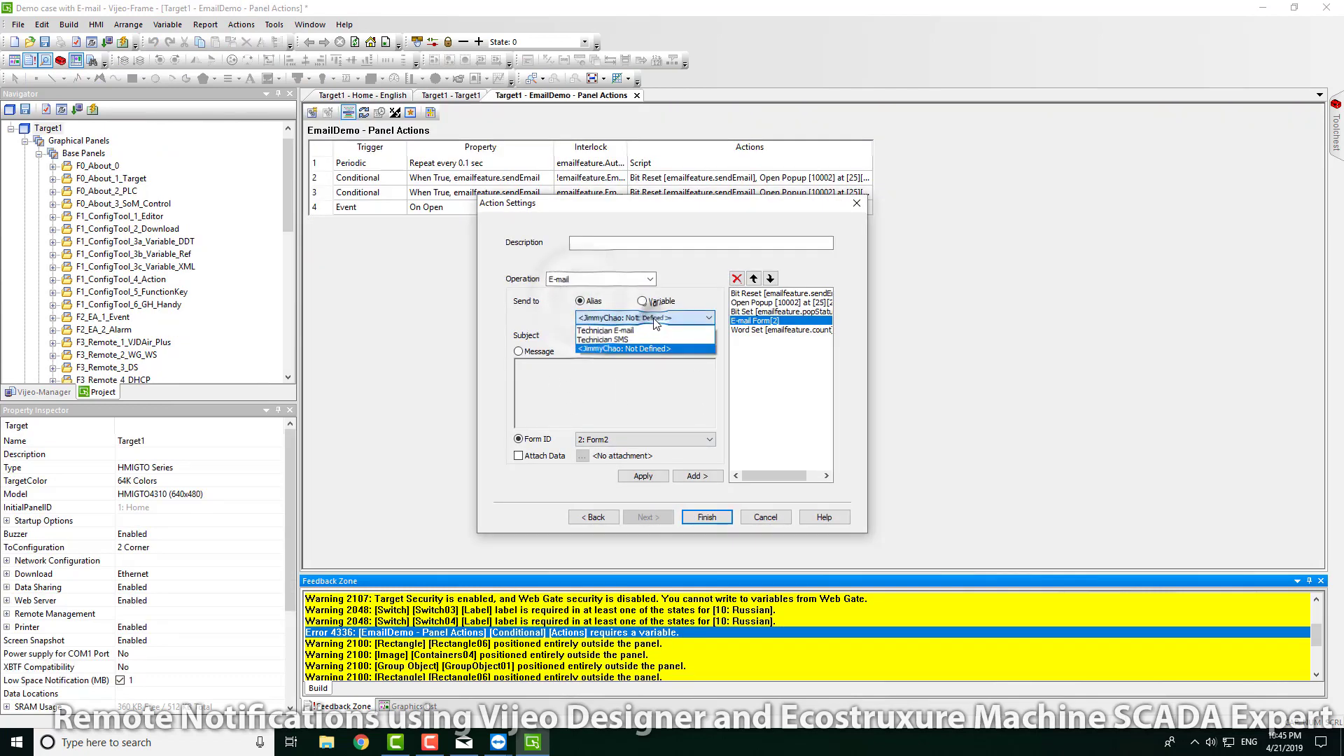
pyautogui.click(607, 350)
pyautogui.click(642, 475)
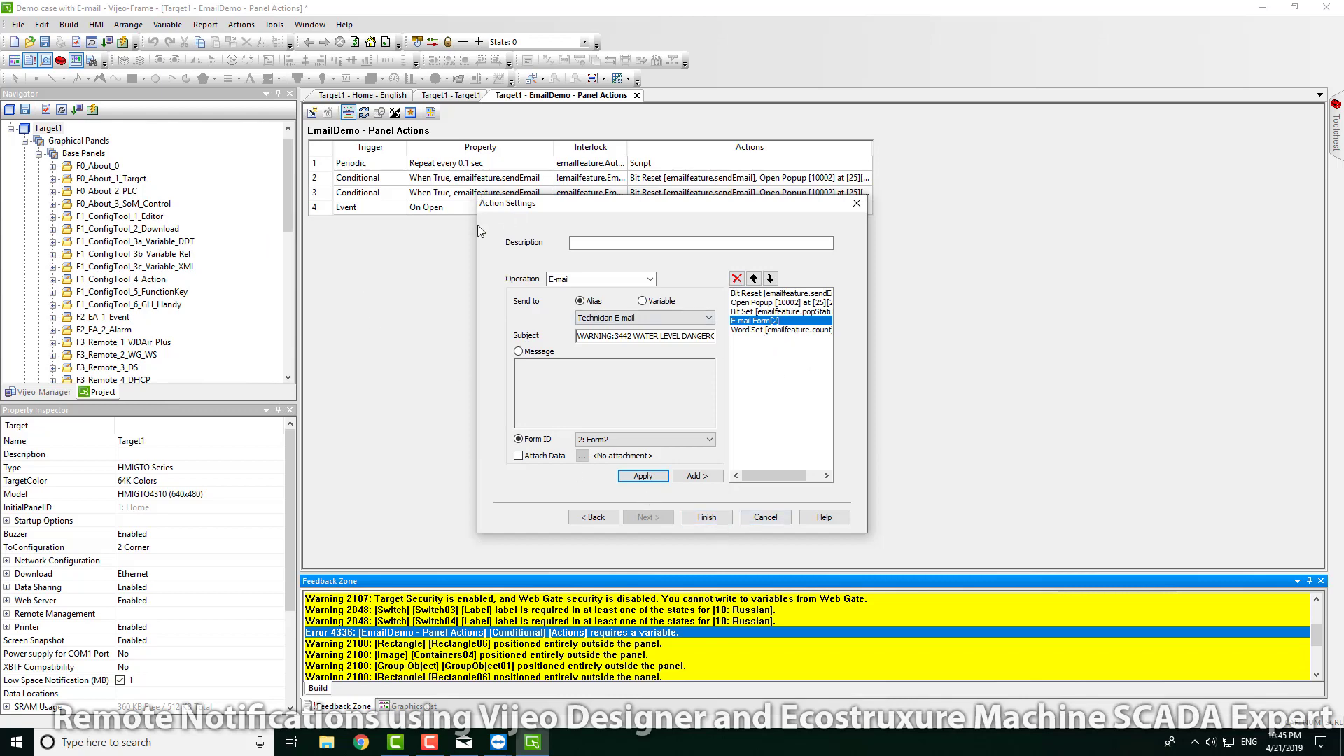
pyautogui.click(707, 516)
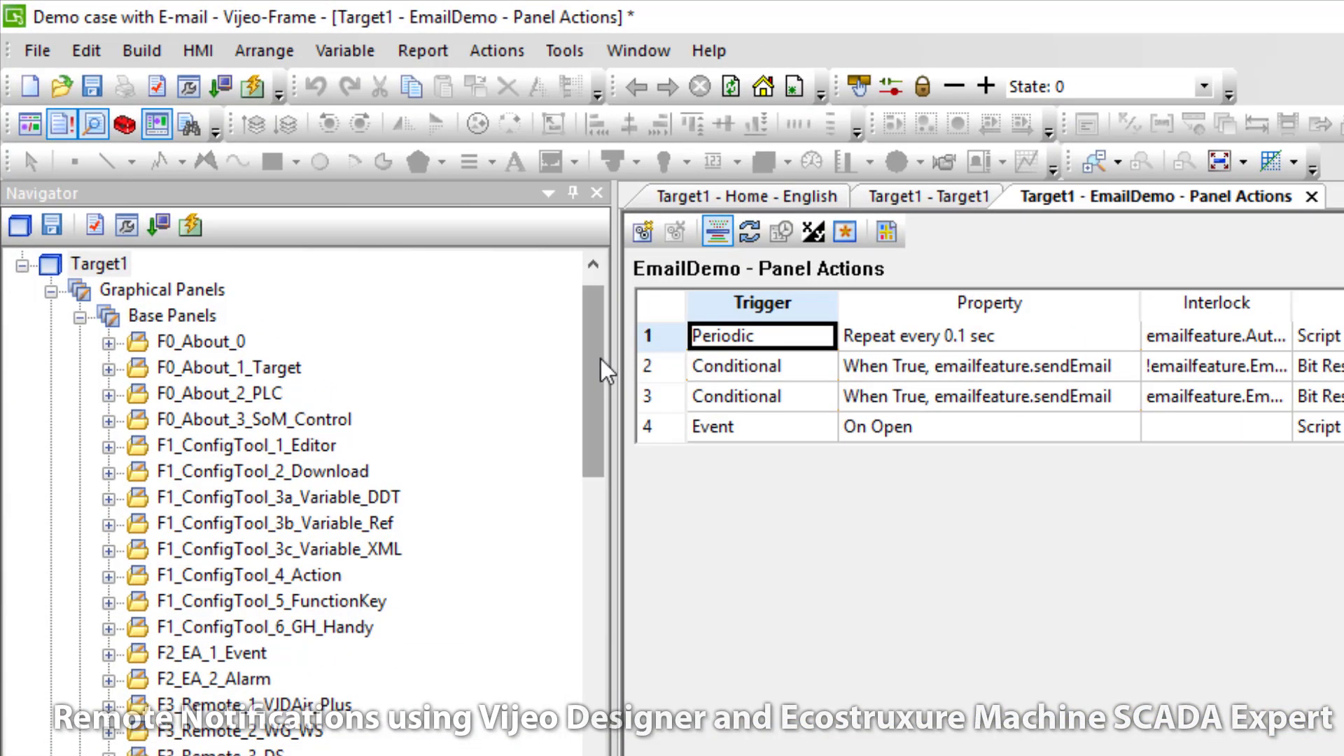
# Step: Start Target1's device simulation, bring up the Mail inbox, and dismiss the illuminated-switch alarm banner
pyautogui.rightClick(98, 264)
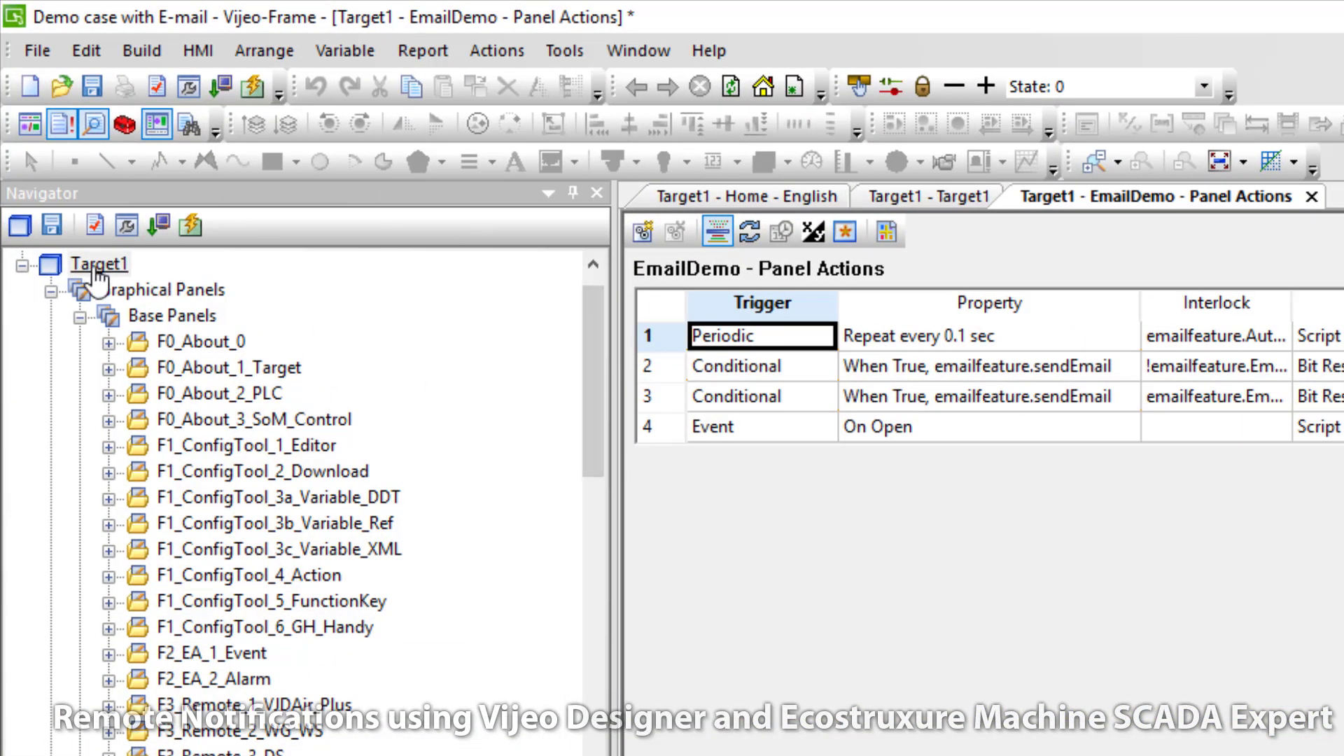
pyautogui.click(196, 356)
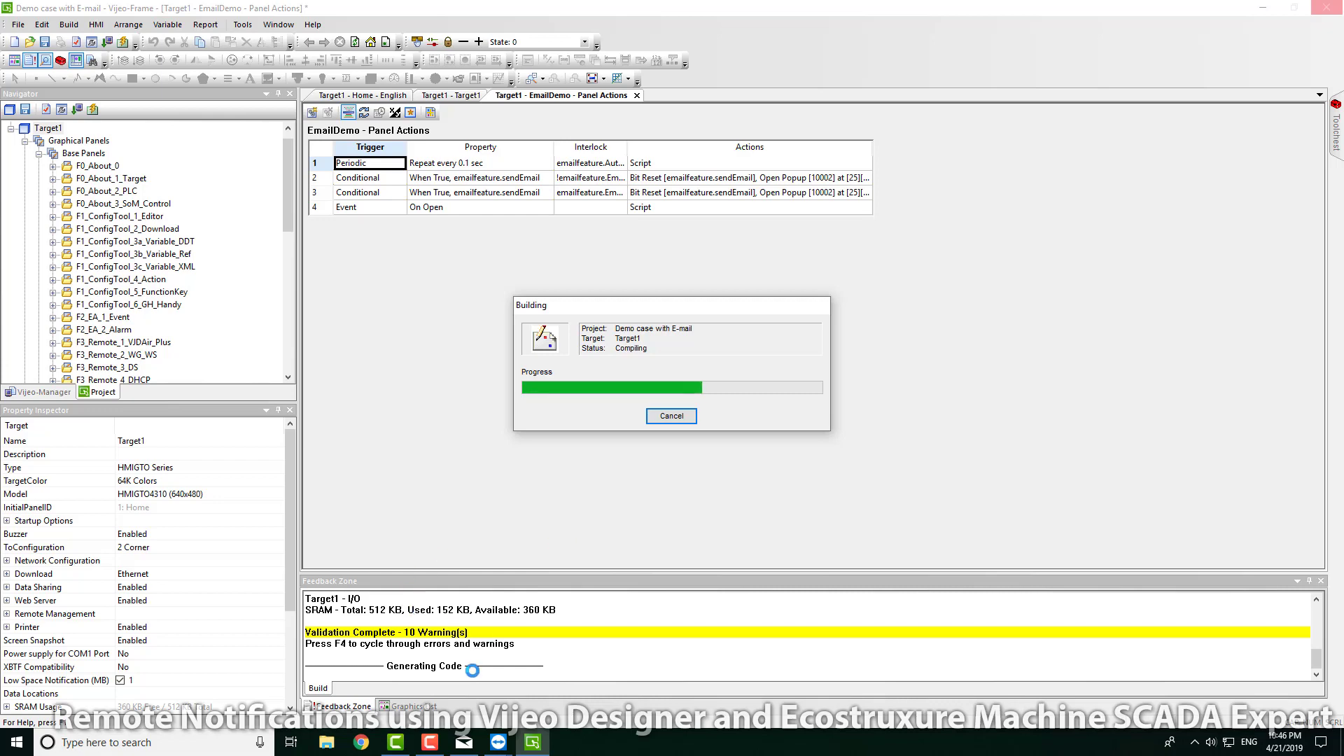
pyautogui.click(464, 742)
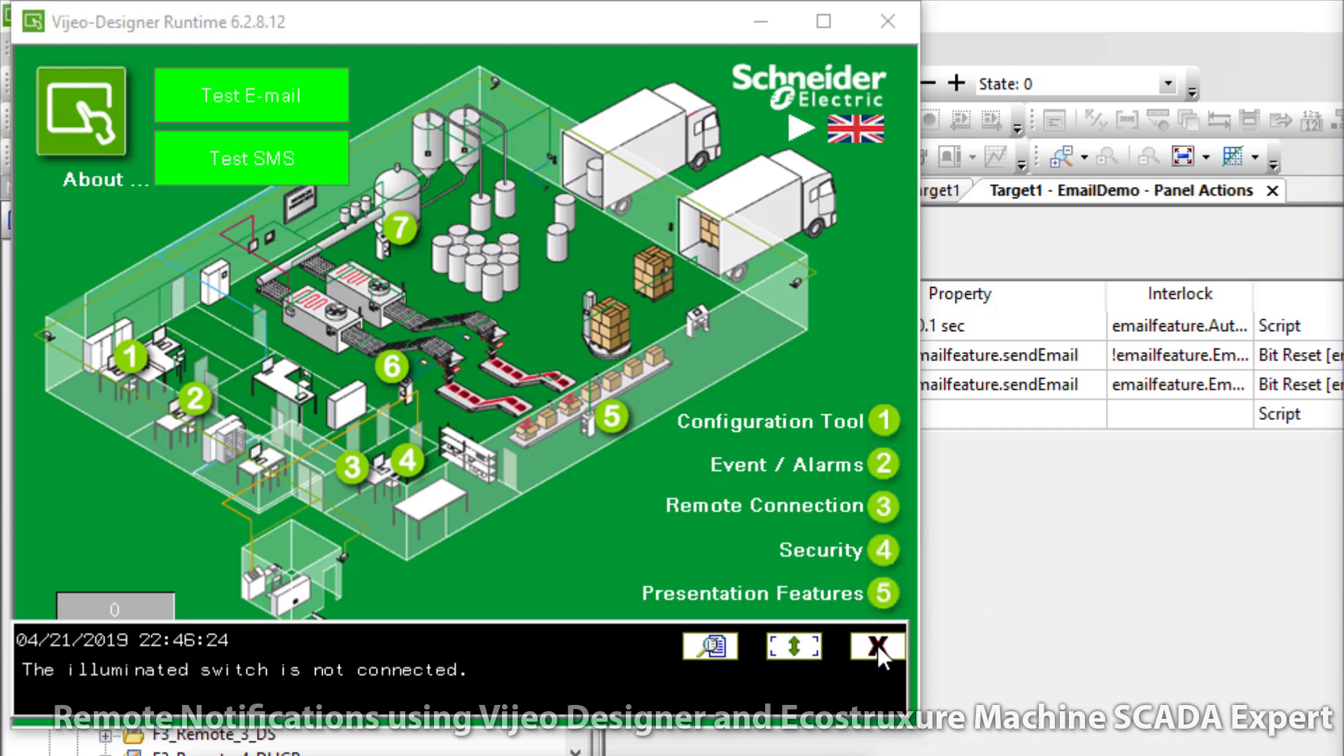
pyautogui.click(876, 645)
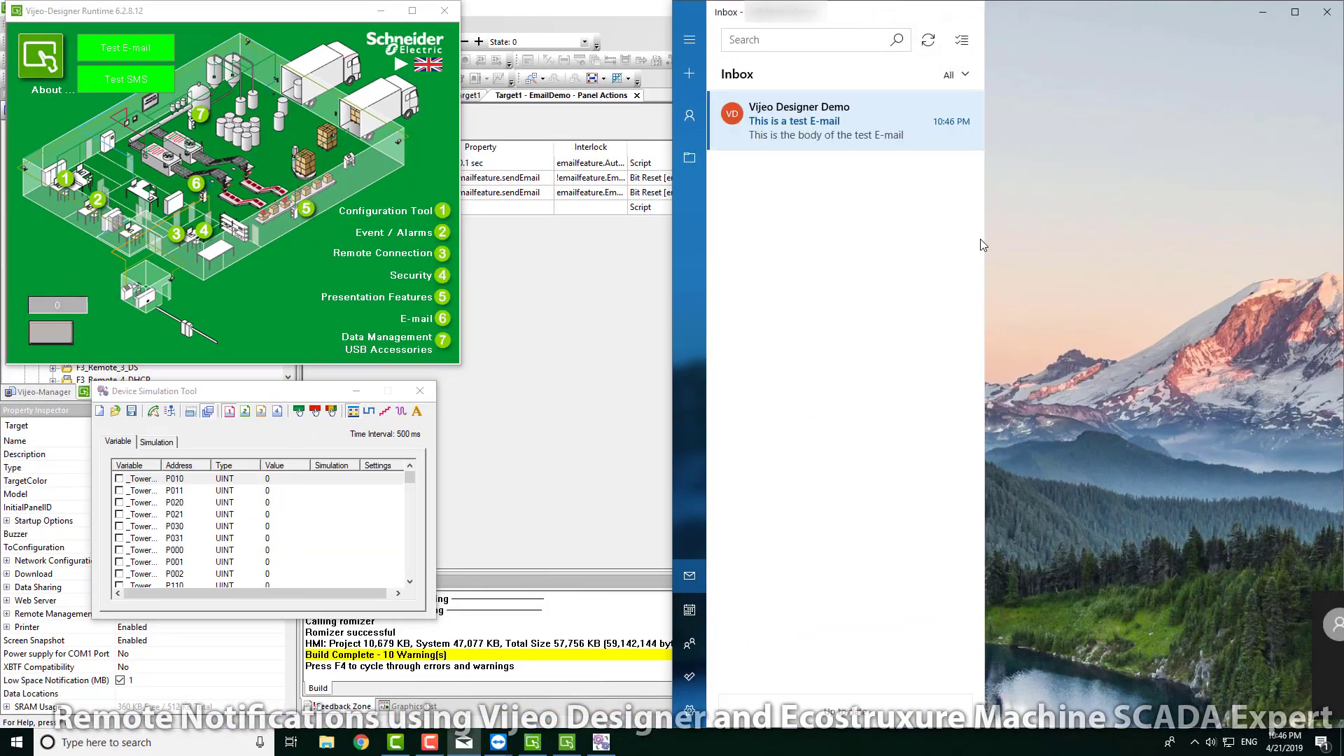
# Step: Open the received 'This is a test E-mail' message in the Mail inbox
pyautogui.click(833, 139)
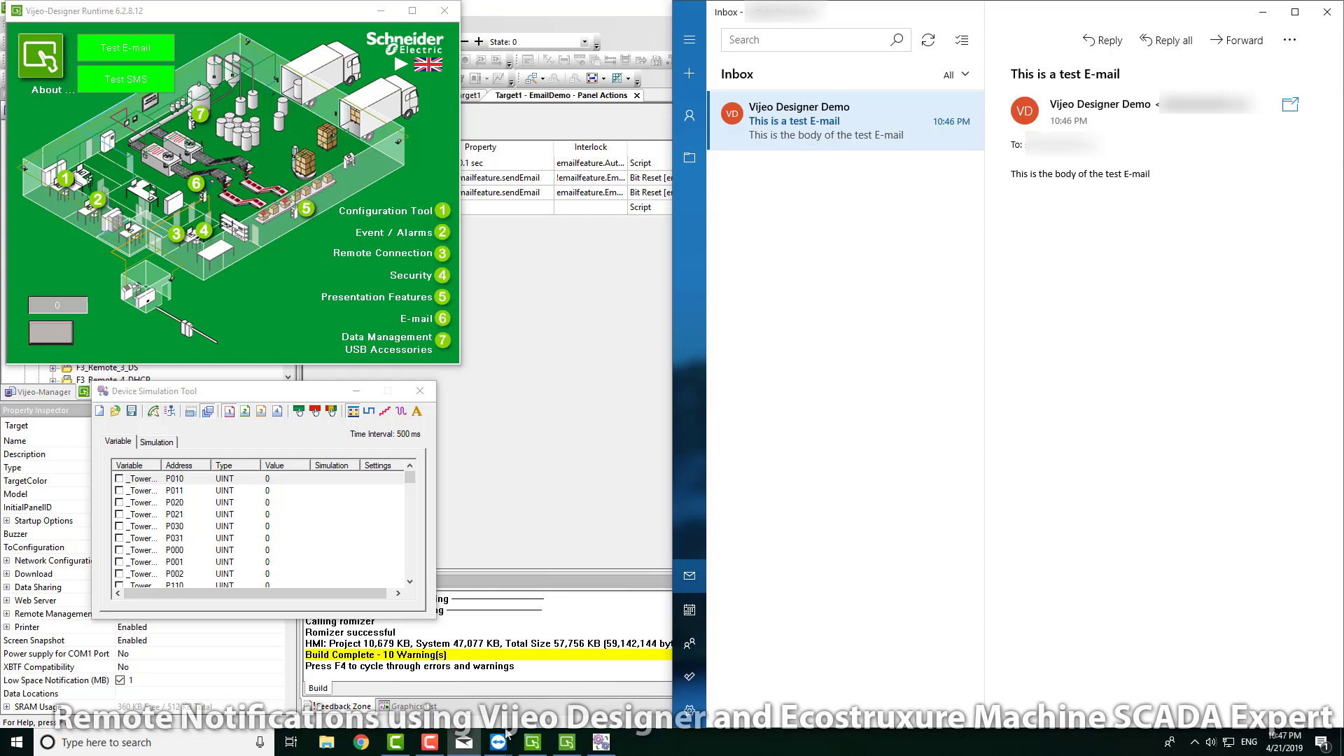
pyautogui.moveTo(501, 739)
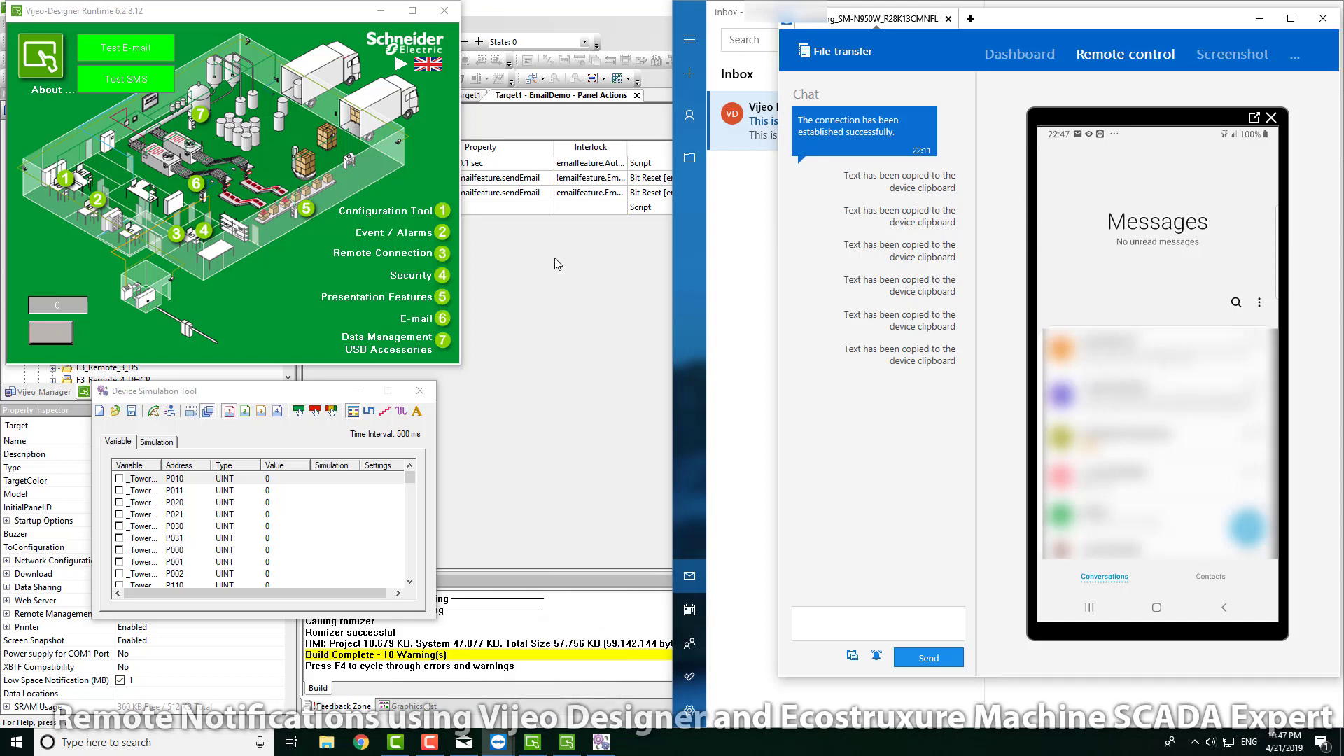
# Step: Send the test SMS twice from the runtime, view the phone conversation, then return to Mail
pyautogui.click(132, 85)
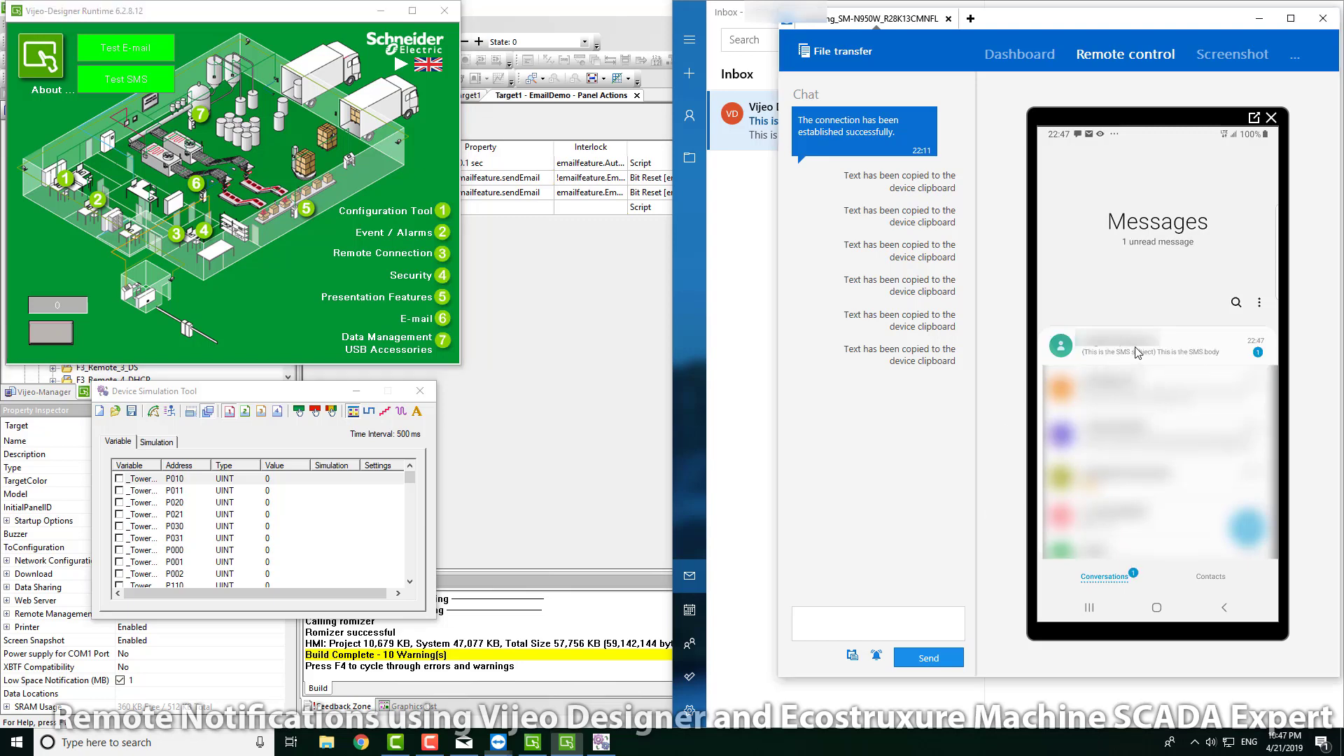
pyautogui.click(1135, 348)
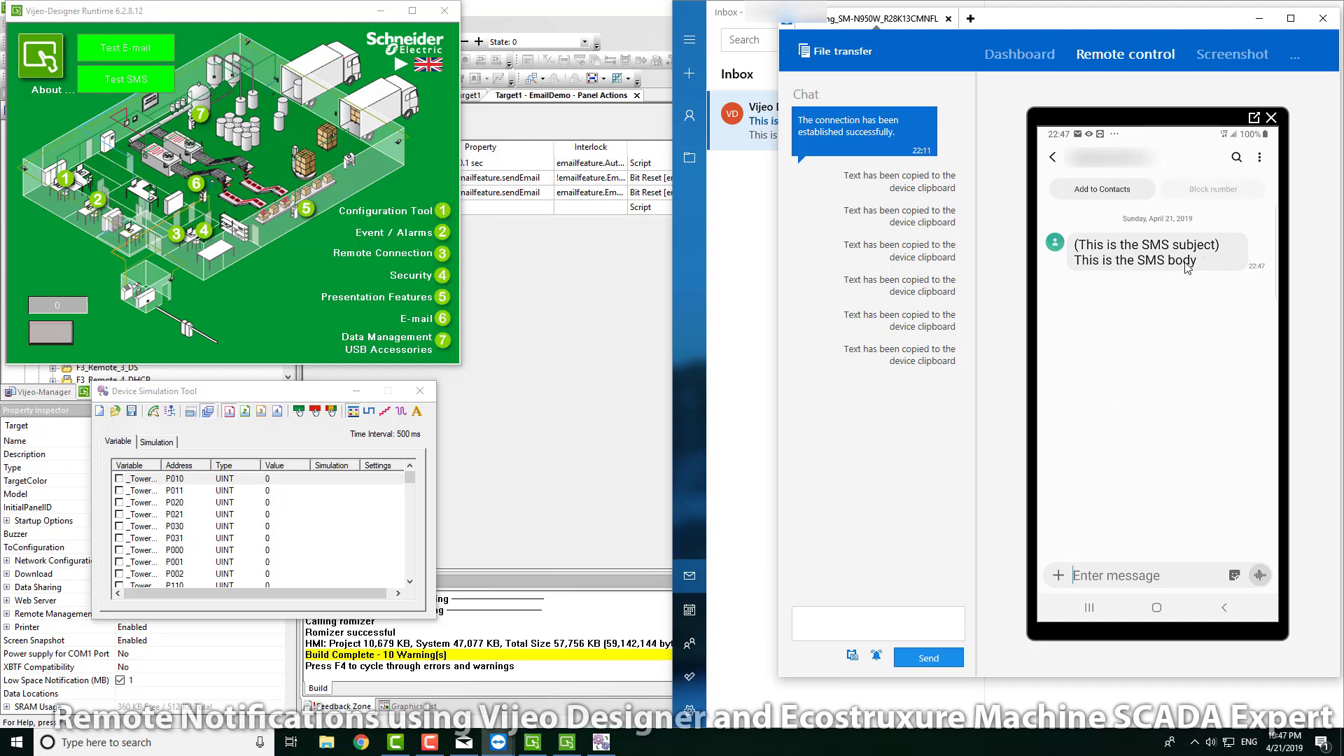
pyautogui.click(147, 94)
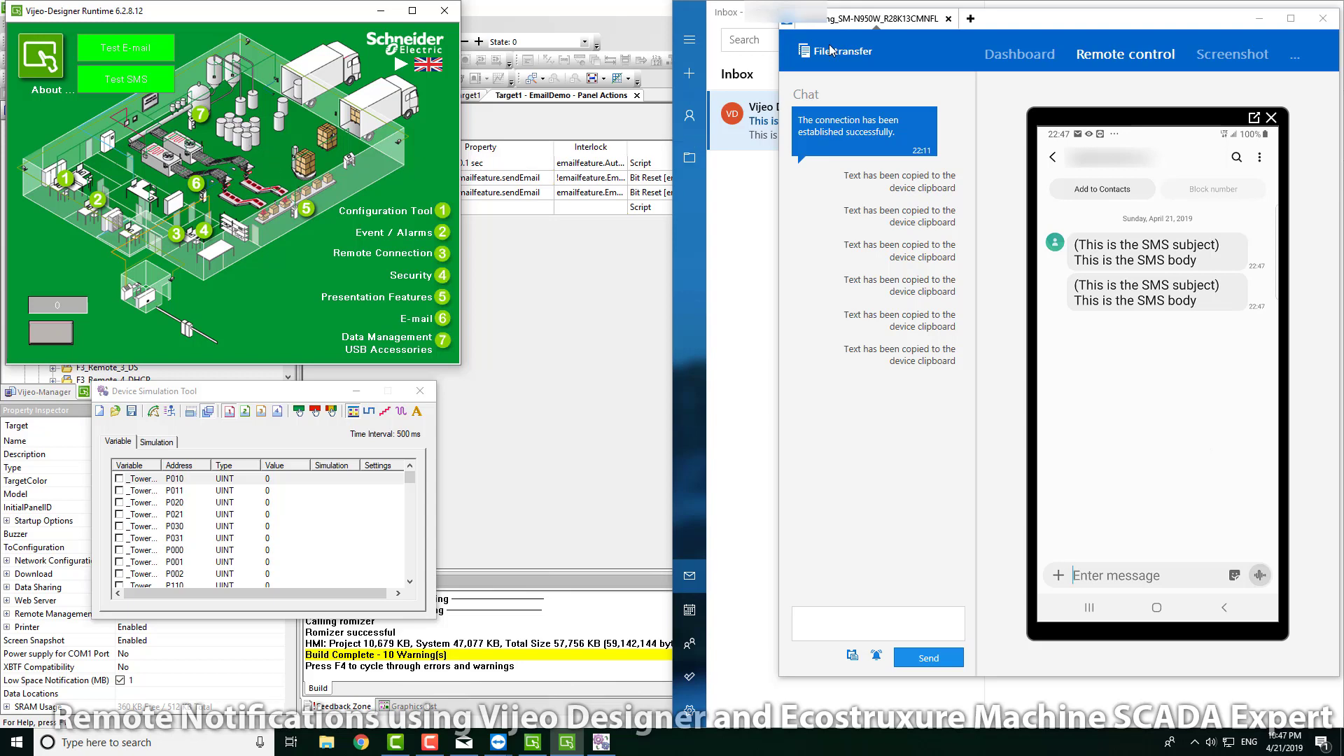
pyautogui.click(693, 19)
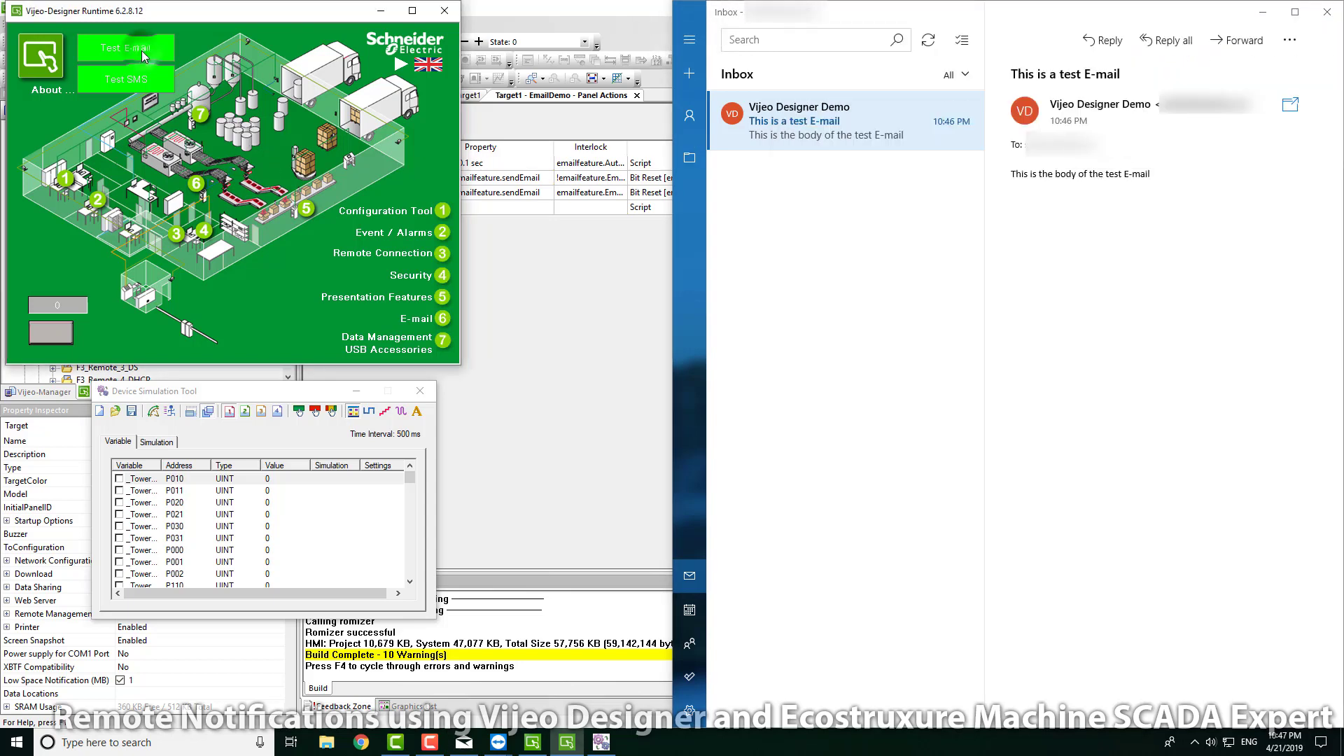
# Step: Sync Mail, open the new 10:47 PM test e-mail, then close the runtime simulation
pyautogui.click(928, 40)
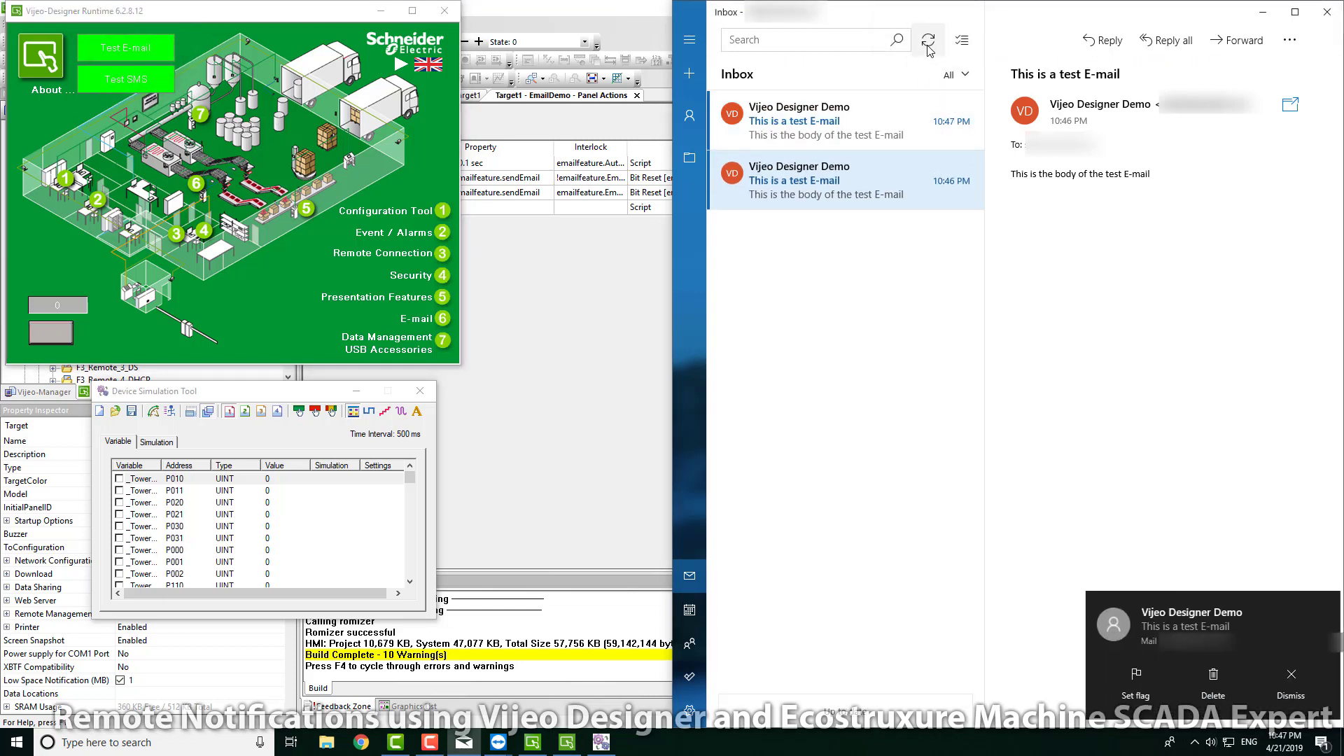
pyautogui.click(808, 133)
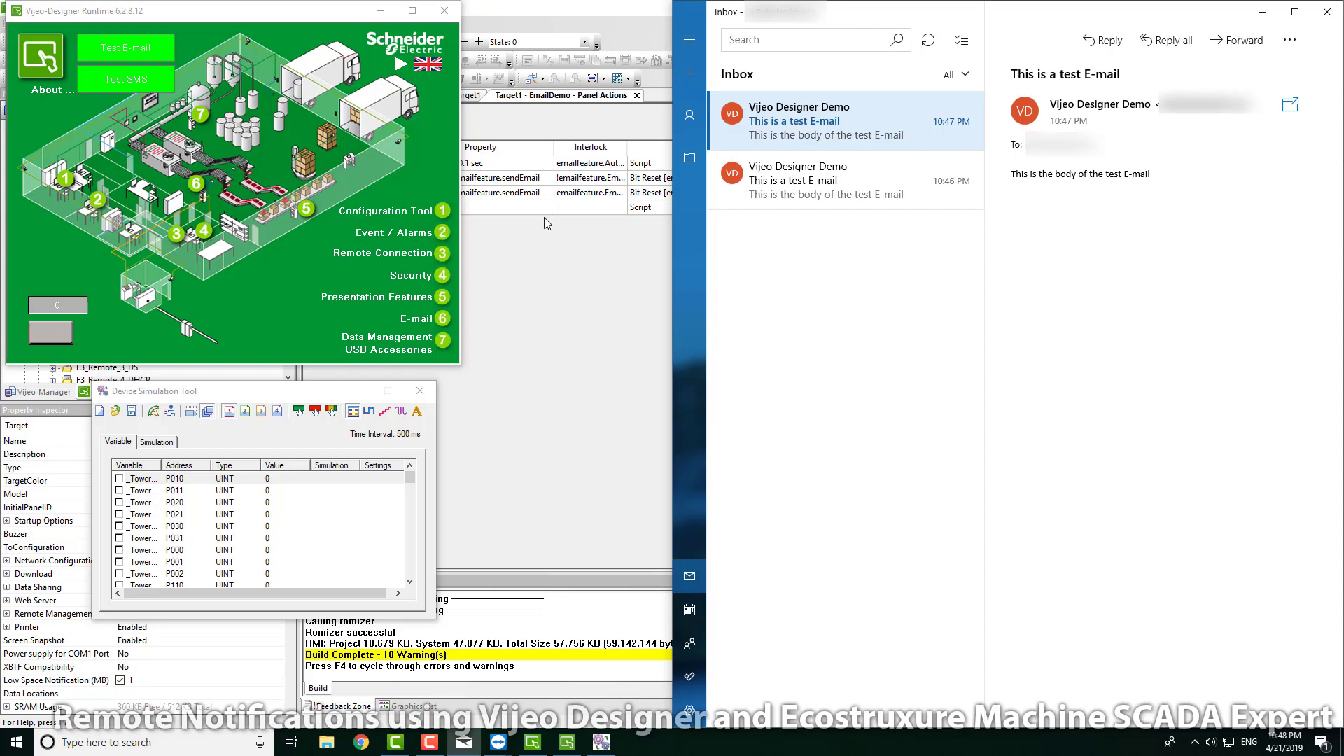
pyautogui.click(444, 10)
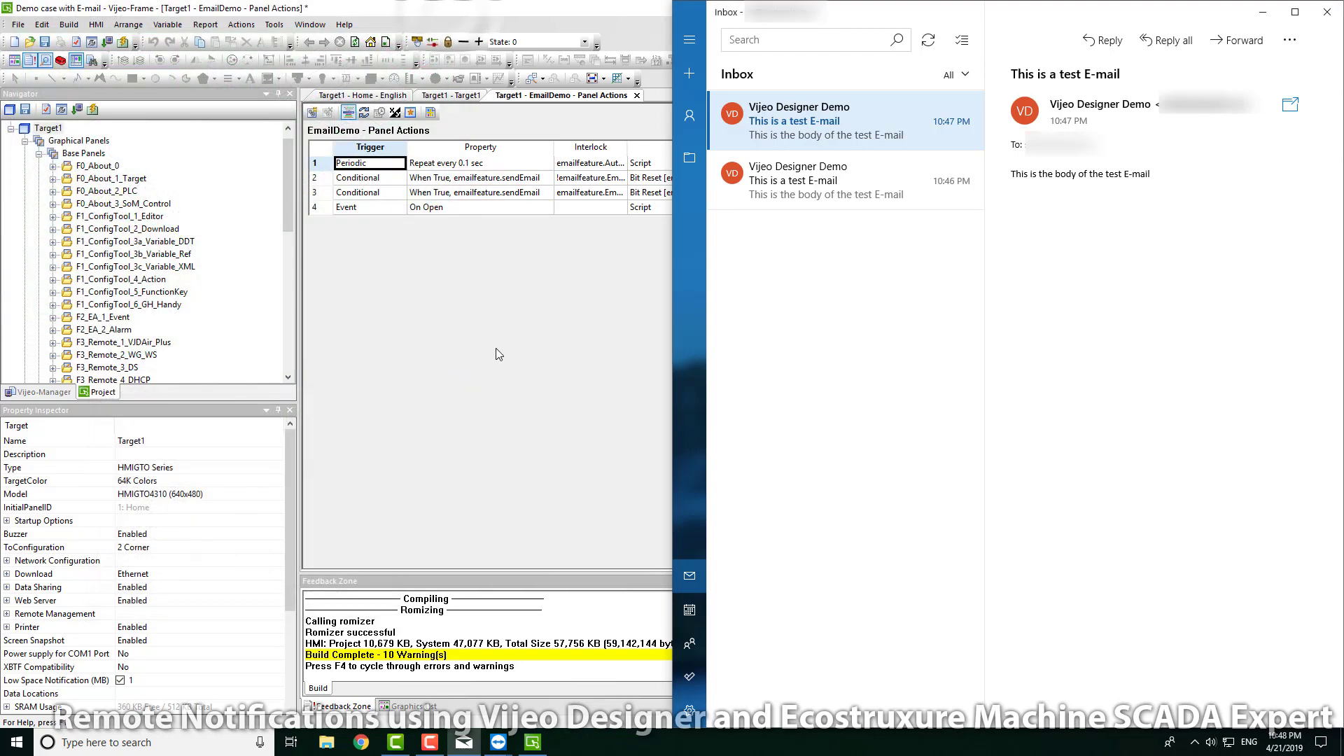
# Step: Back in the editor, expand F2_EA_2_Alarm and open the 2201: Alarm panel
pyautogui.click(498, 350)
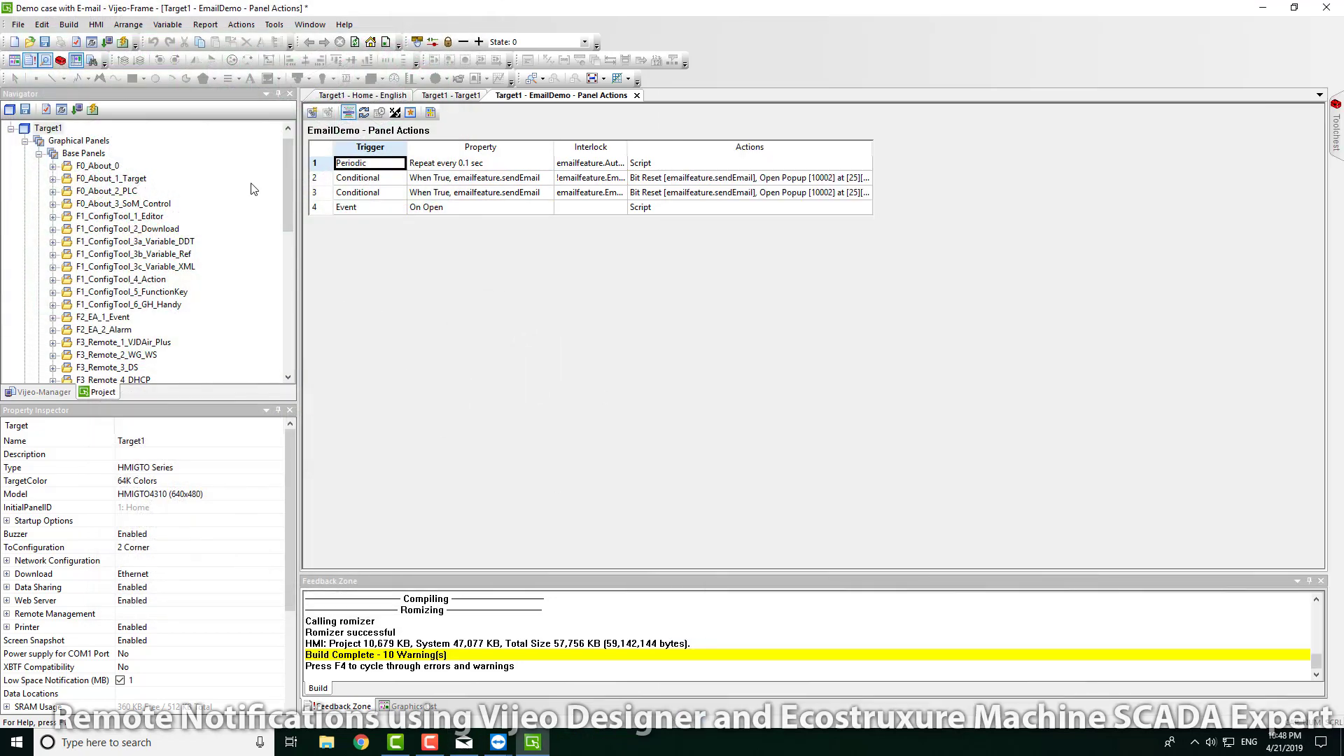
pyautogui.moveTo(288, 151); pyautogui.dragTo(287, 196)
pyautogui.click(114, 204)
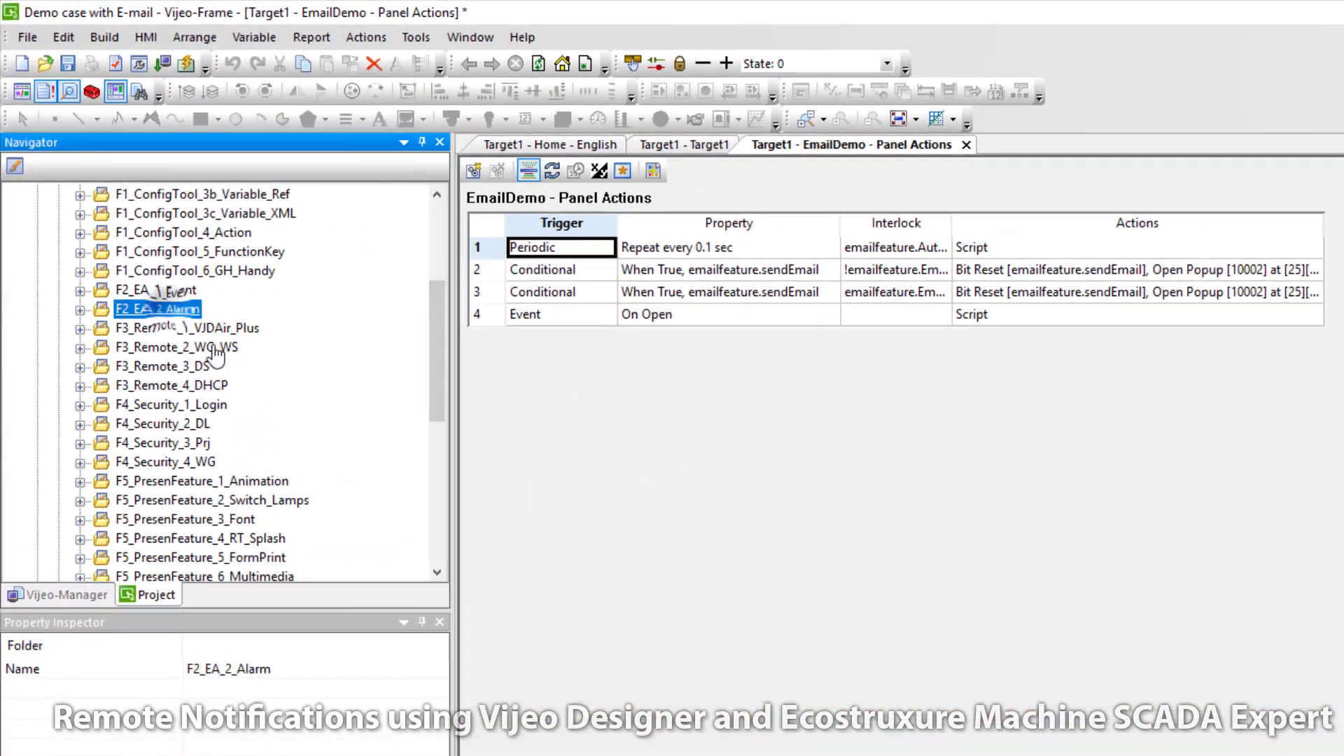
pyautogui.doubleClick(161, 309)
pyautogui.doubleClick(170, 328)
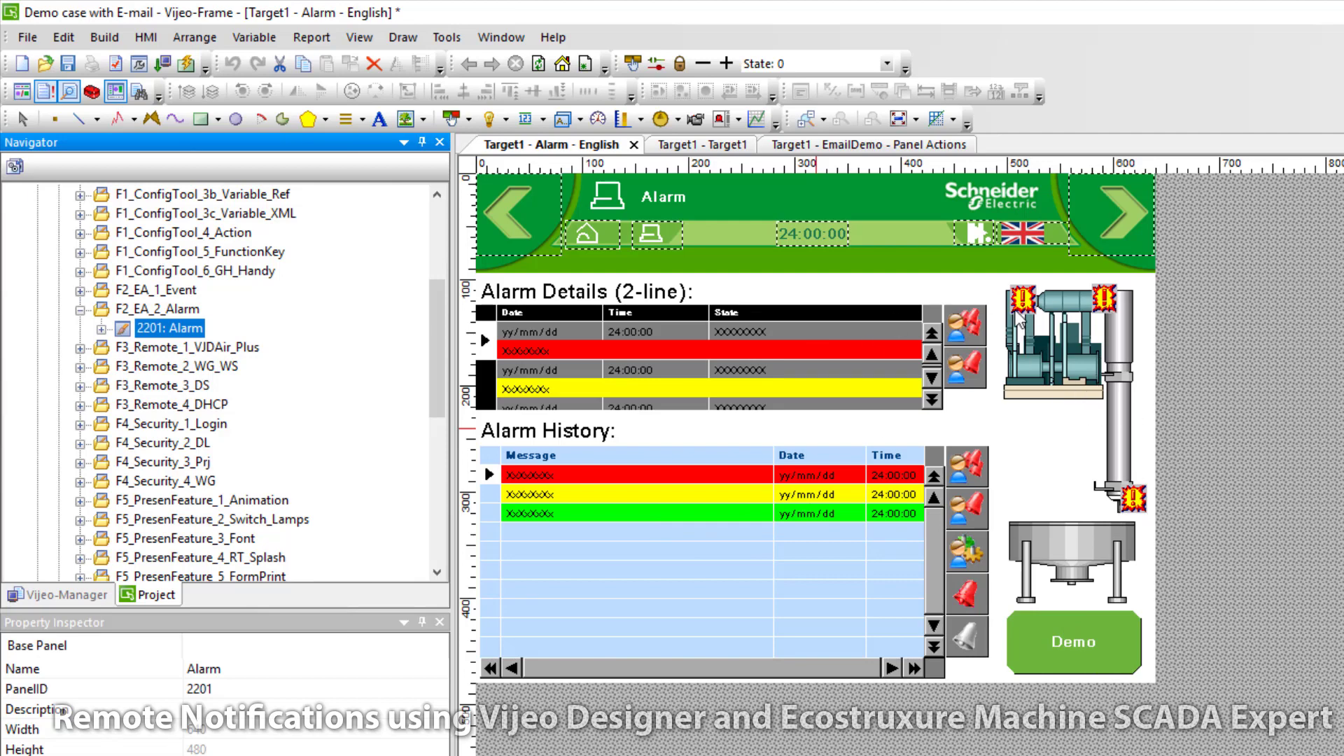
# Step: Check the Alarm Details summary's group, then open AlarmGroup2 under Alarms & Events
pyautogui.click(791, 366)
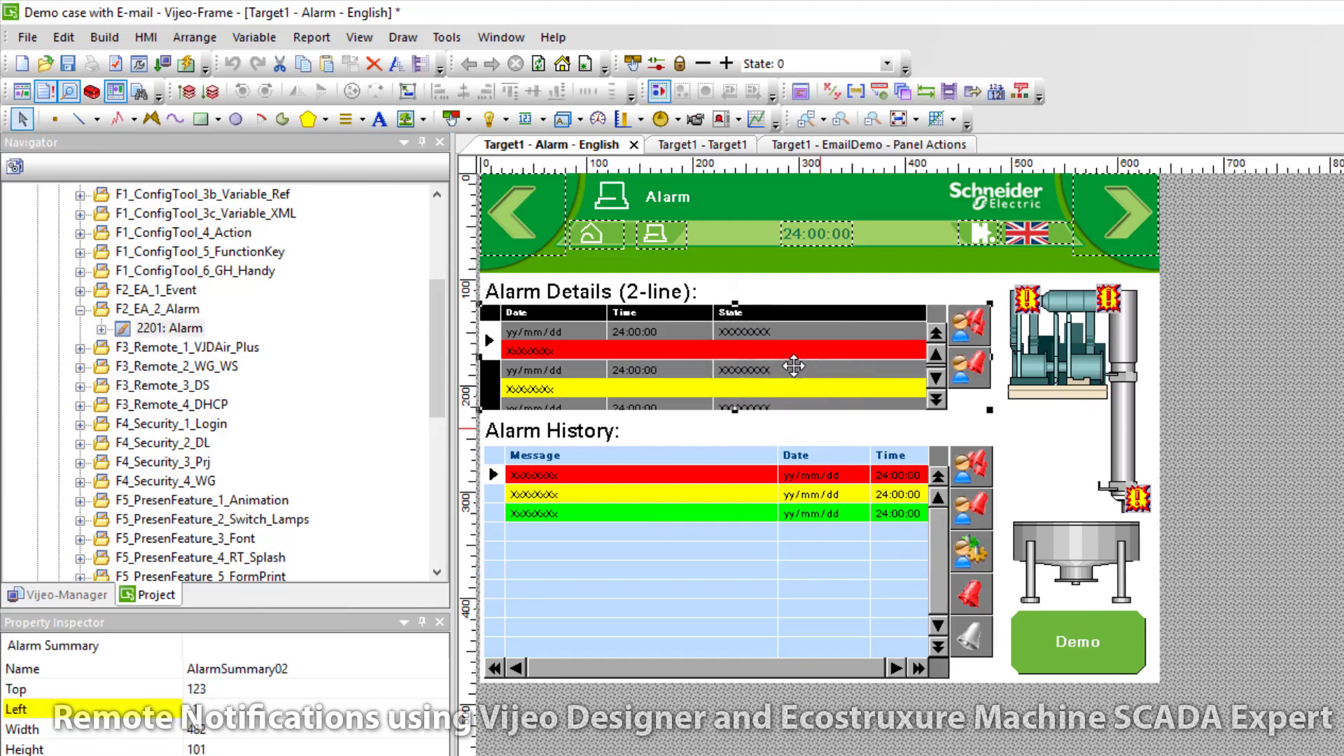
pyautogui.doubleClick(793, 365)
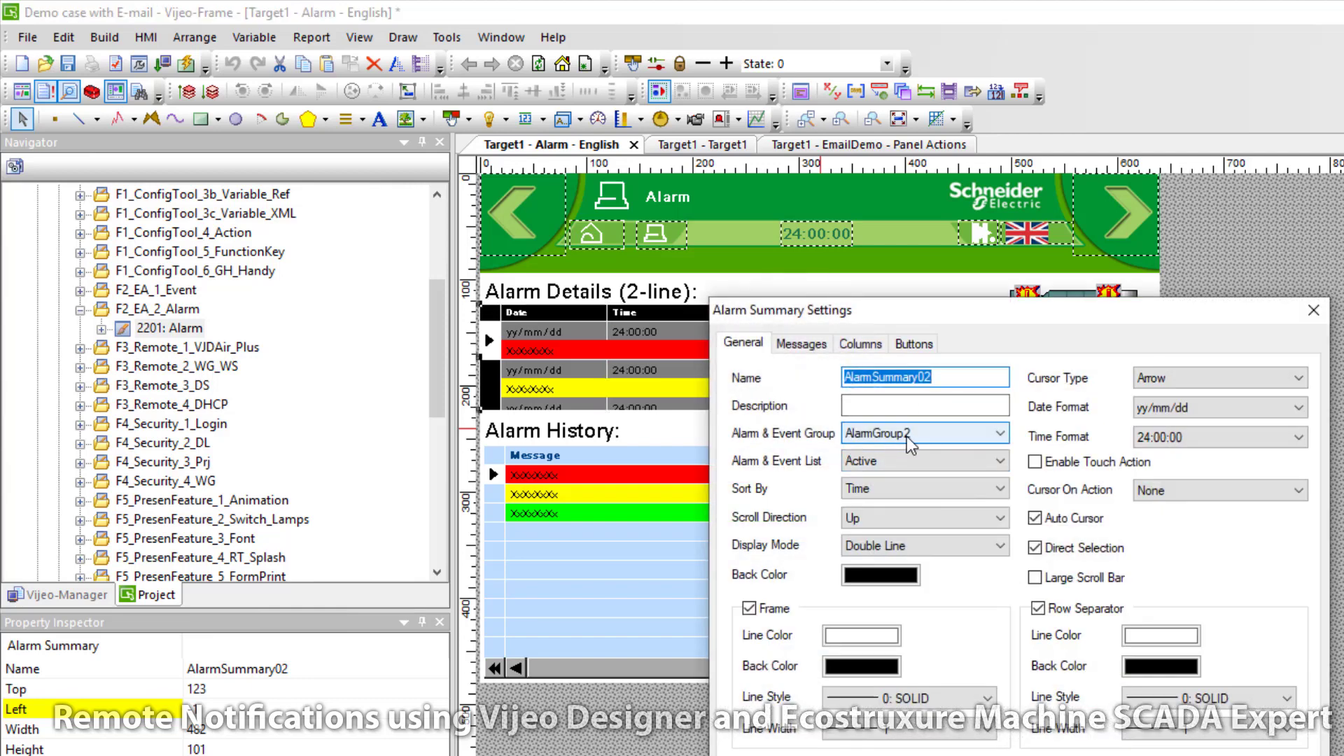
pyautogui.press('Escape')
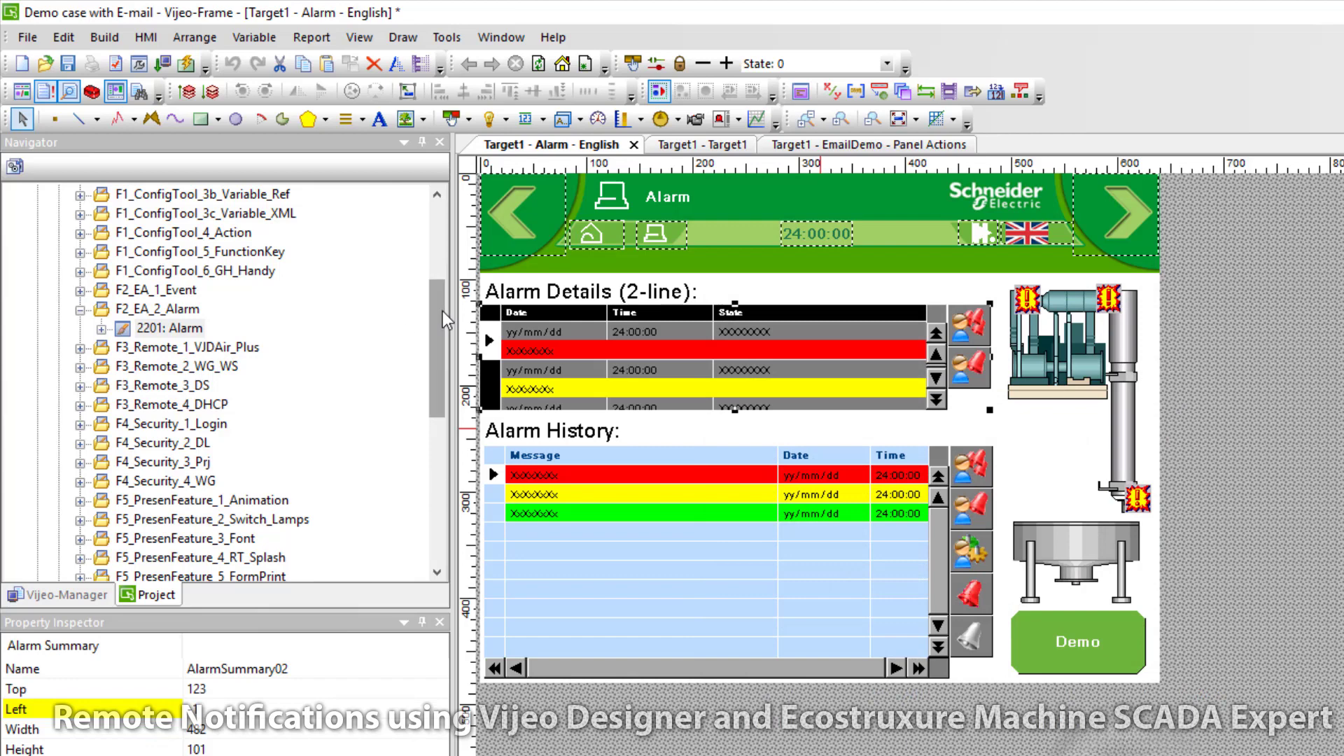
pyautogui.scroll(-7, 437, 311)
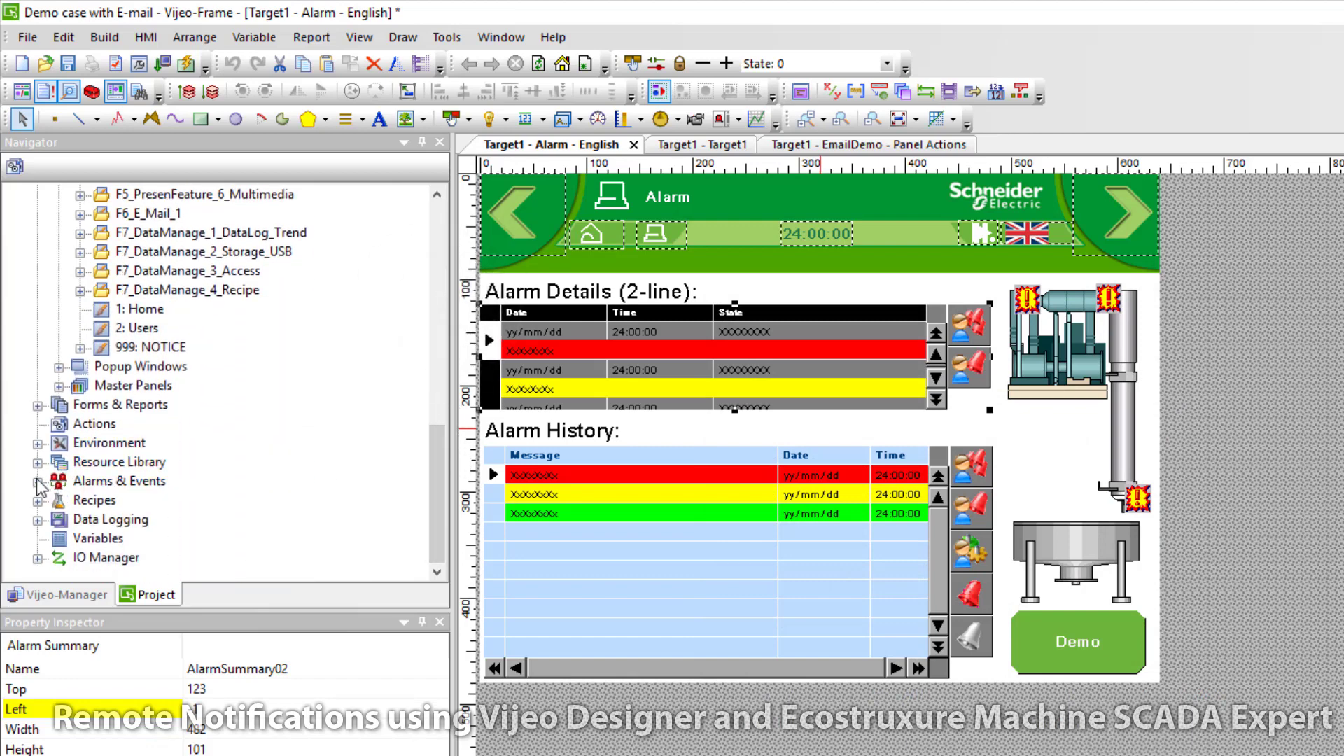
pyautogui.doubleClick(66, 481)
pyautogui.doubleClick(126, 462)
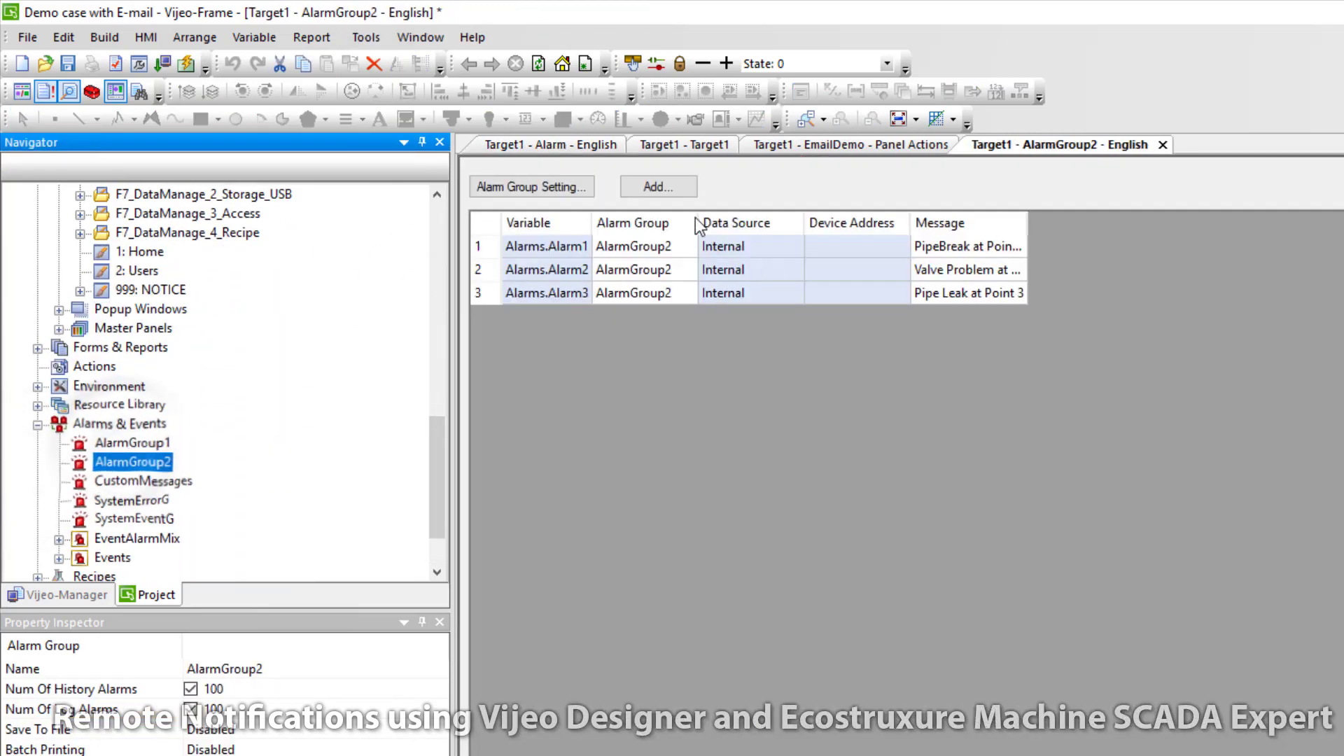
# Step: Widen the AlarmGroup2 Variable and Message columns, then open Target1's Actions table
pyautogui.moveTo(587, 222); pyautogui.dragTo(735, 222)
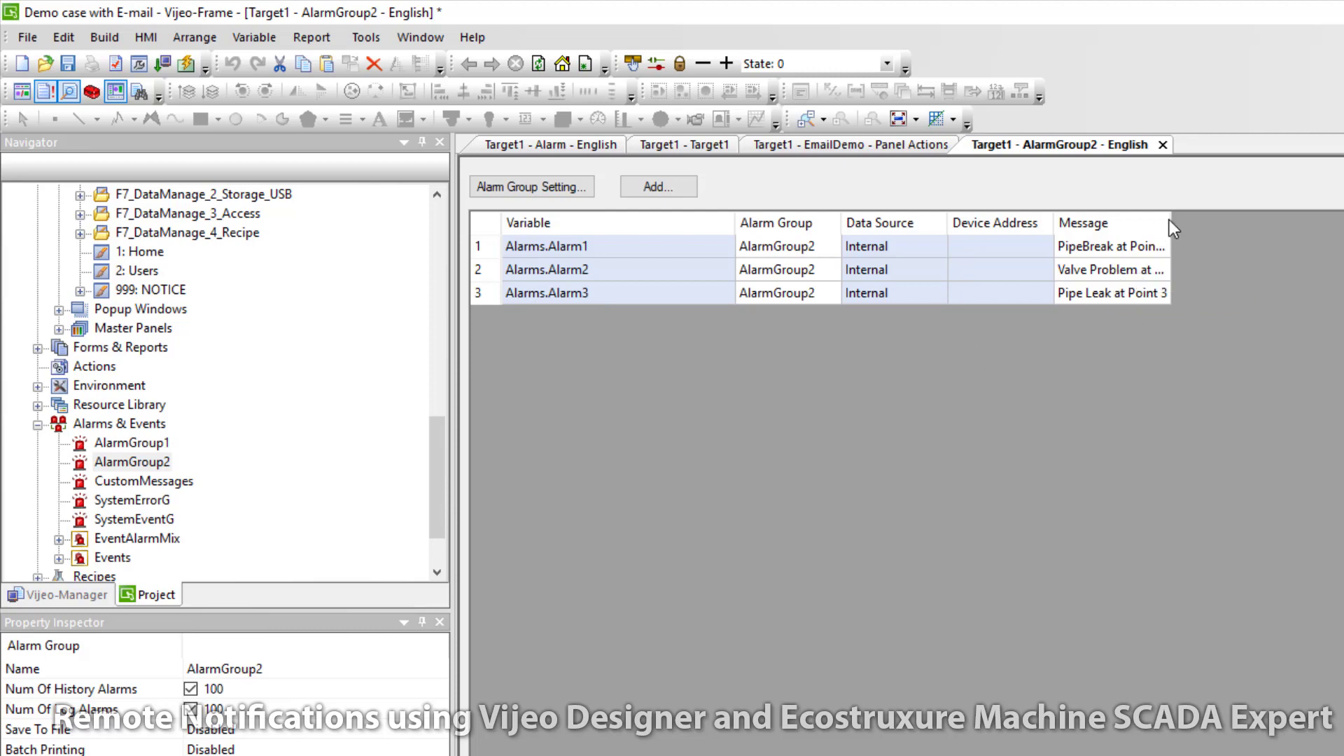
pyautogui.moveTo(1169, 220); pyautogui.dragTo(1270, 220)
pyautogui.click(1166, 439)
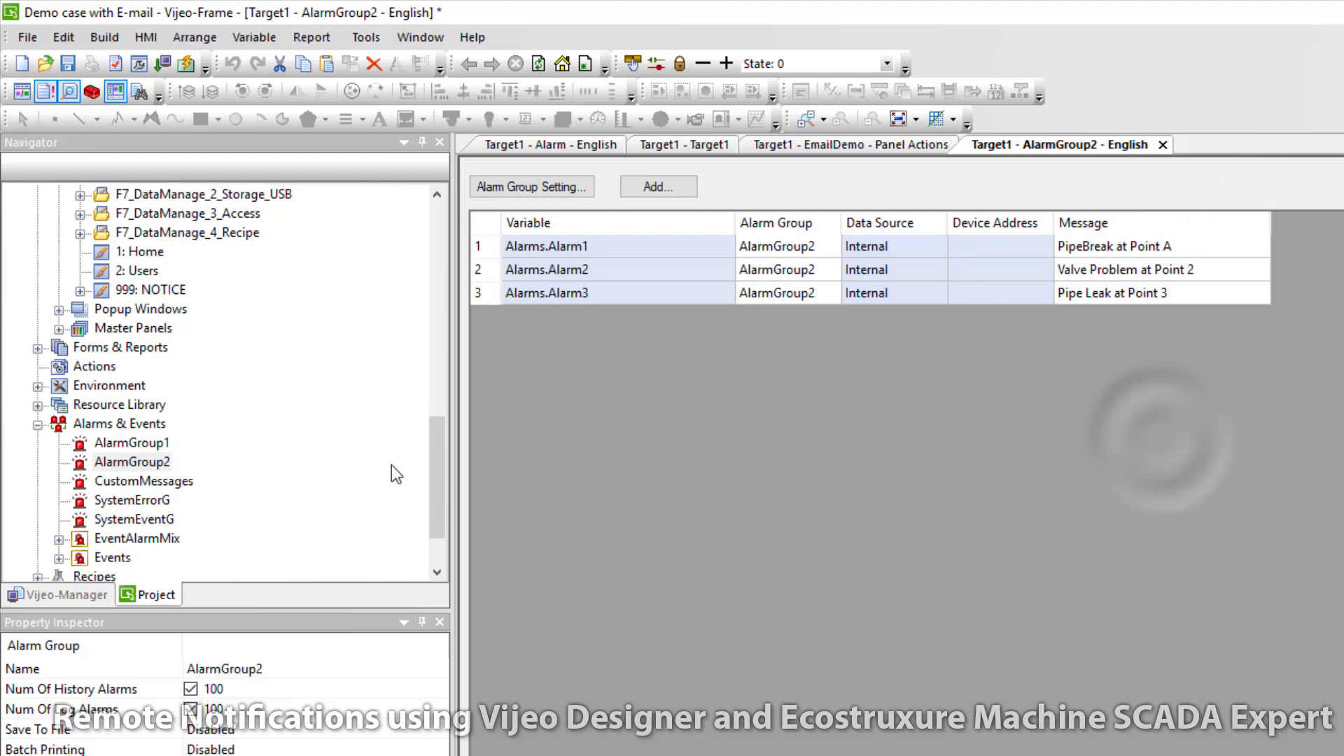
pyautogui.click(1198, 314)
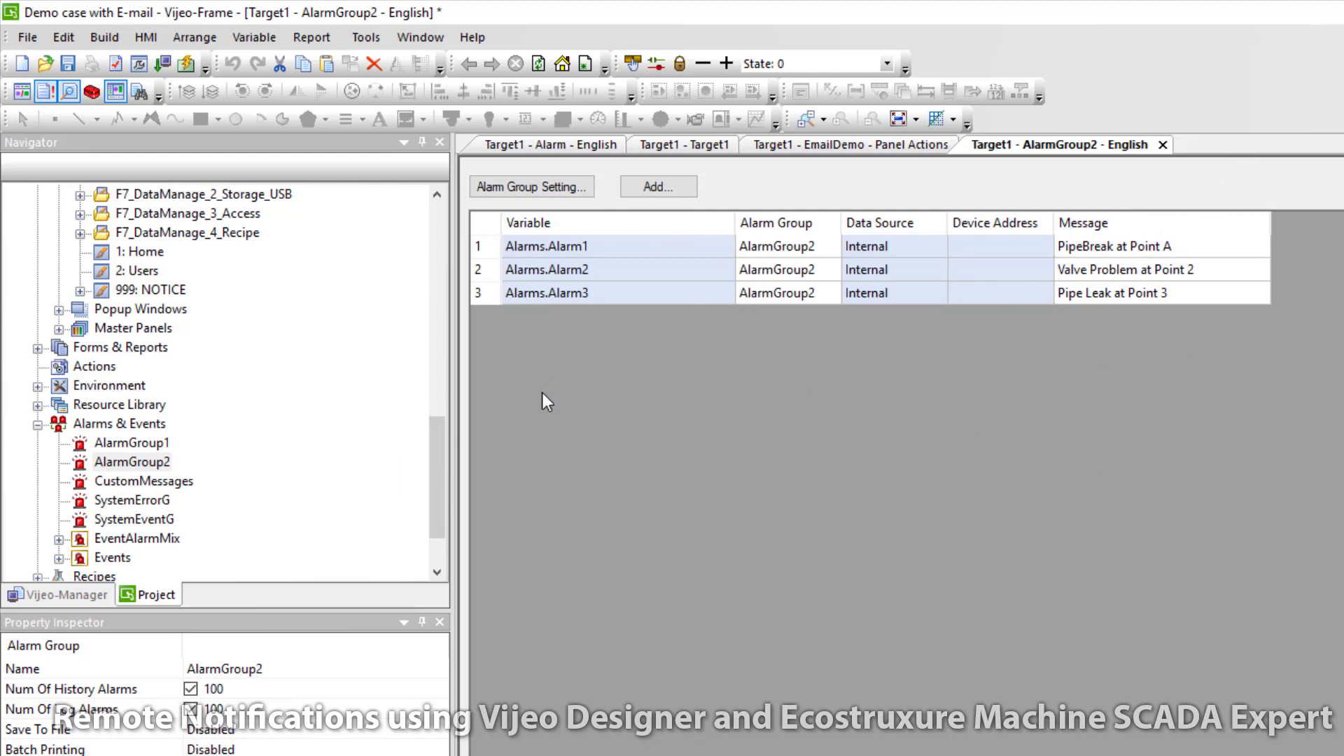
pyautogui.scroll(-2, 434, 476)
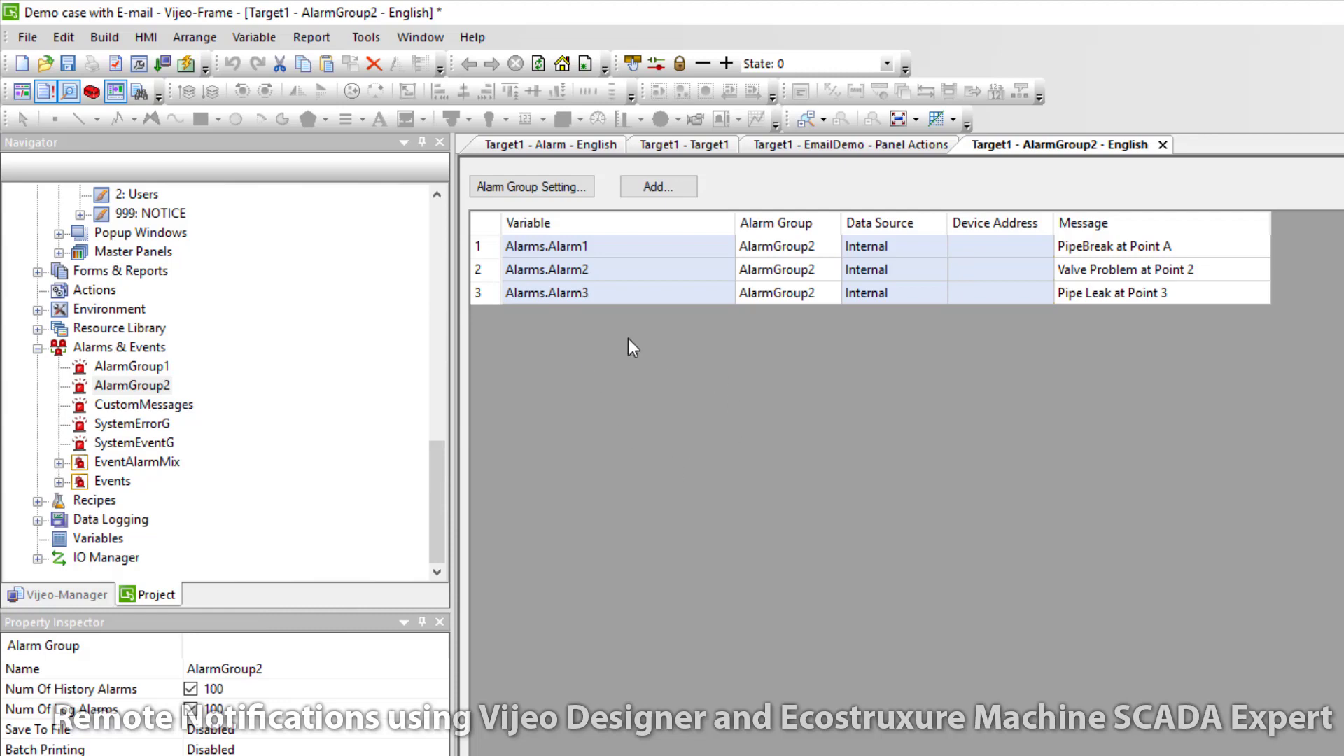
pyautogui.doubleClick(105, 290)
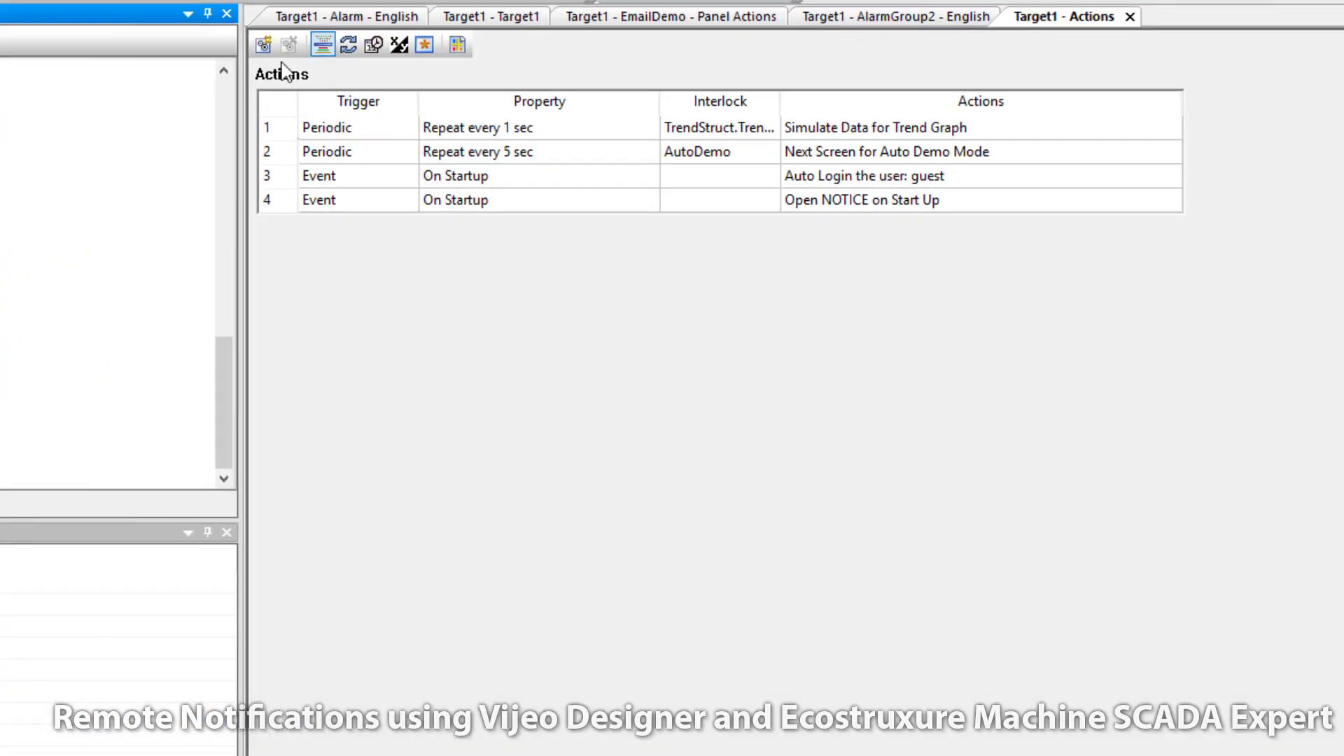
# Step: Begin a Variable Alarm action, then cancel the unfinished setup
pyautogui.click(263, 44)
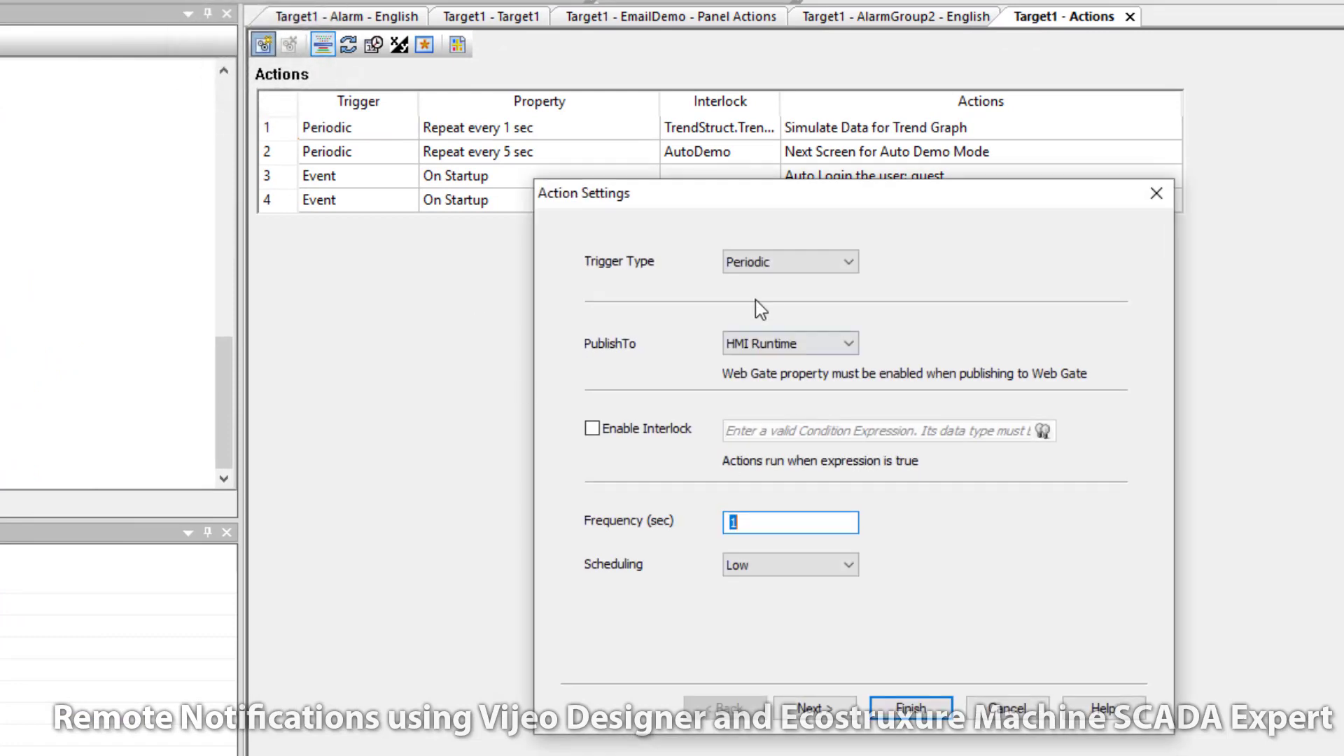
pyautogui.click(808, 262)
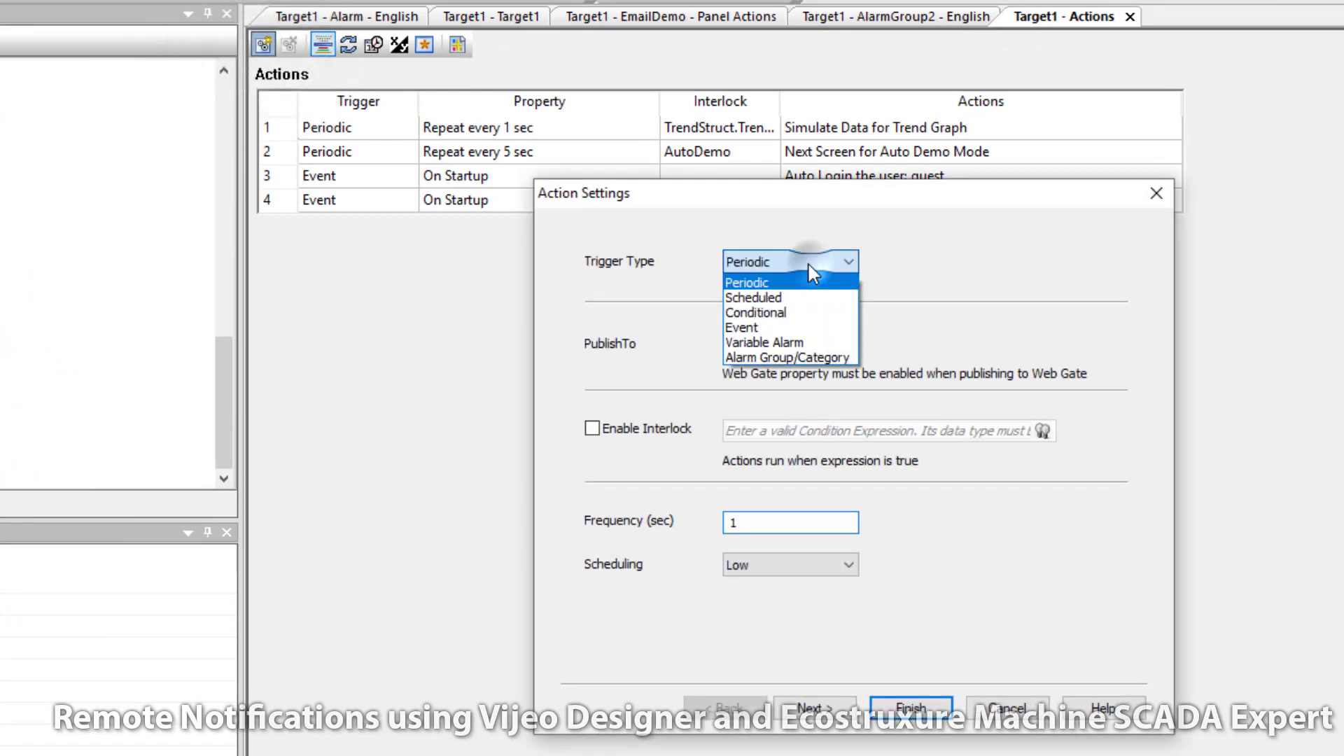
pyautogui.click(763, 342)
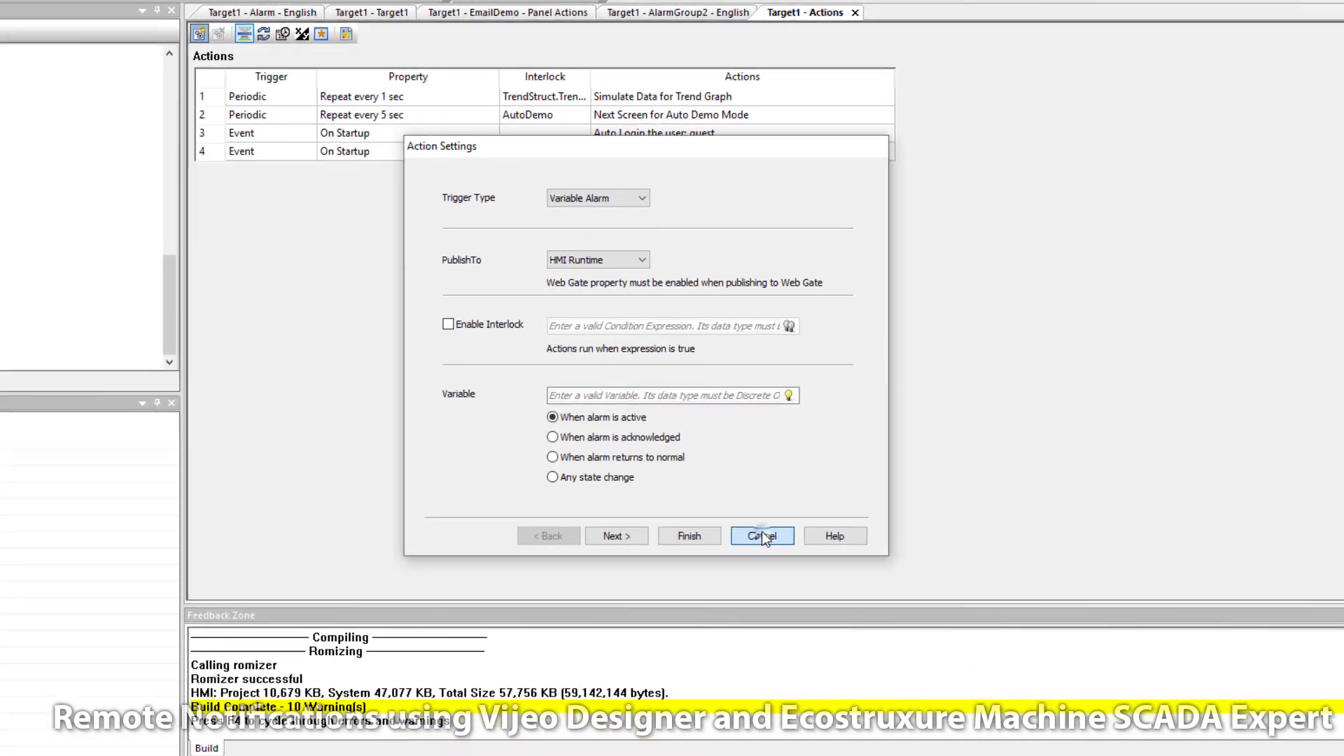
pyautogui.click(1007, 708)
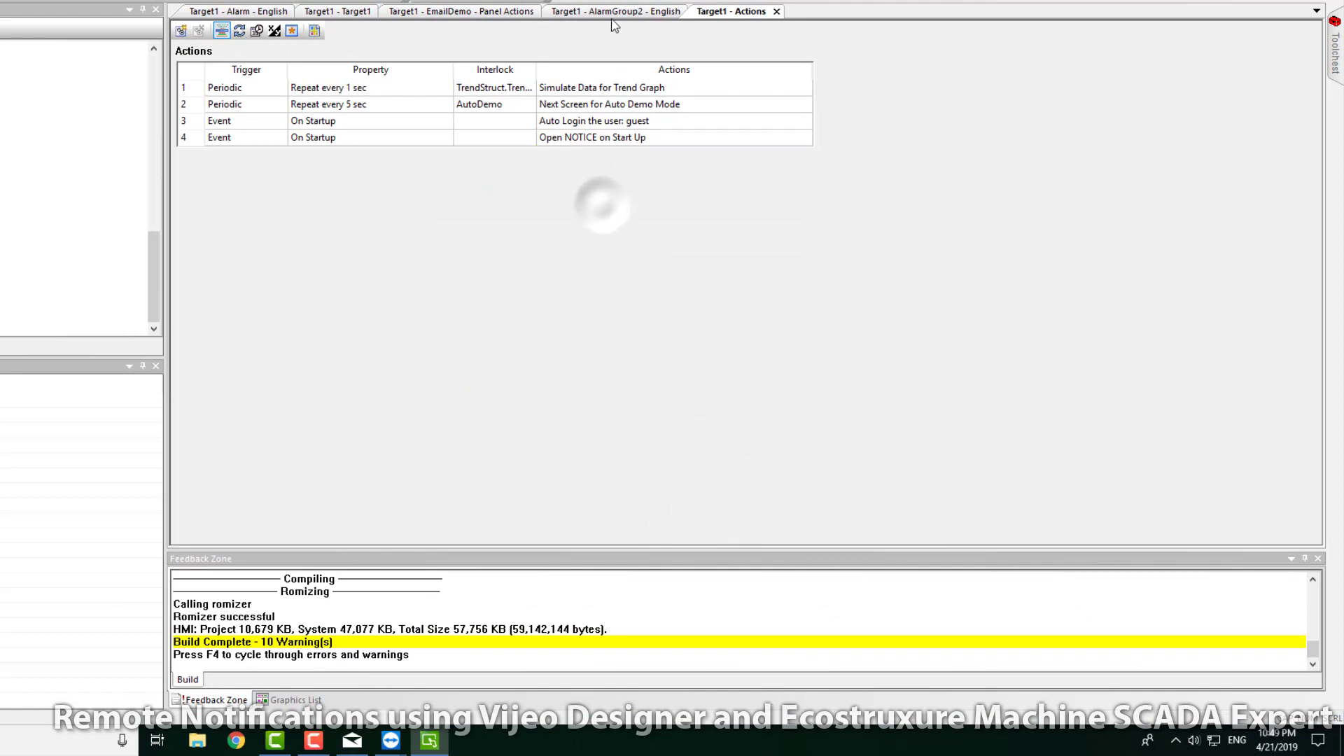
# Step: Dock the AlarmGroup2 alarm table beside the Actions list to read its messages
pyautogui.click(616, 11)
pyautogui.moveTo(1161, 99); pyautogui.dragTo(1304, 145)
pyautogui.click(253, 119)
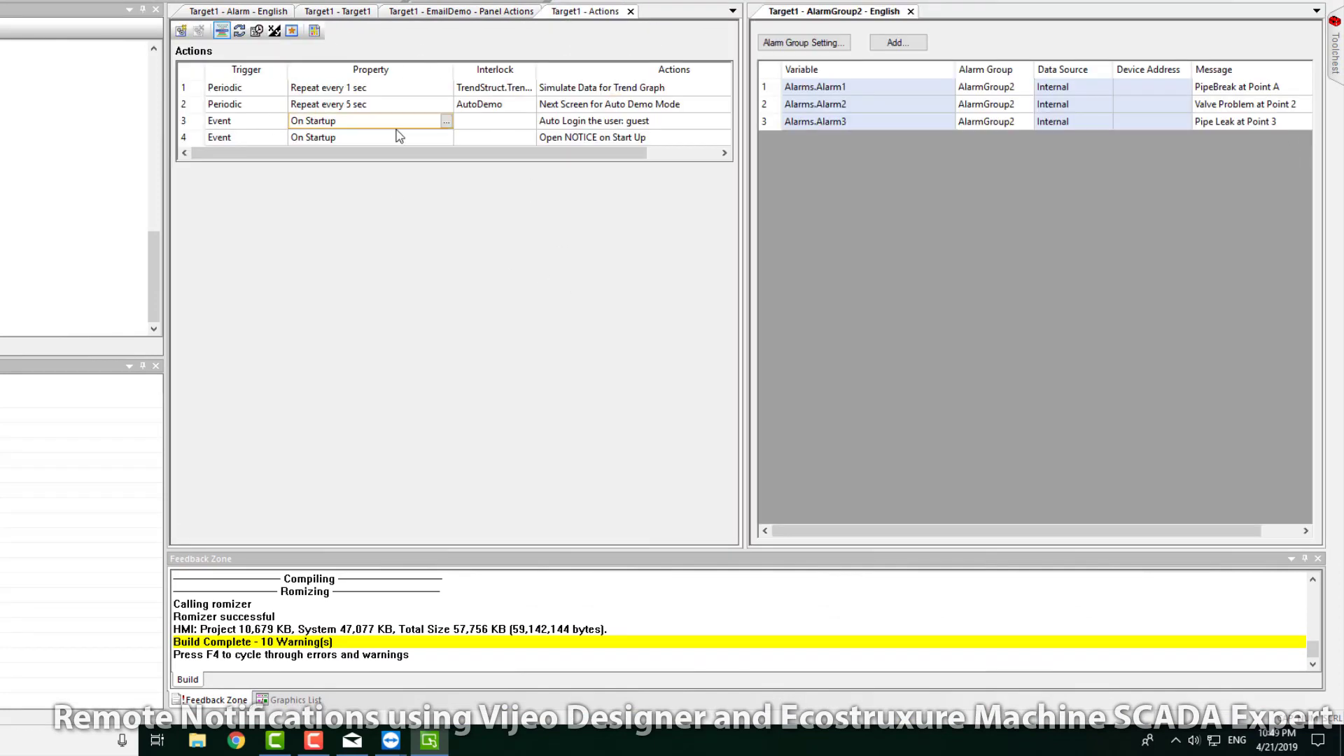
pyautogui.click(1221, 121)
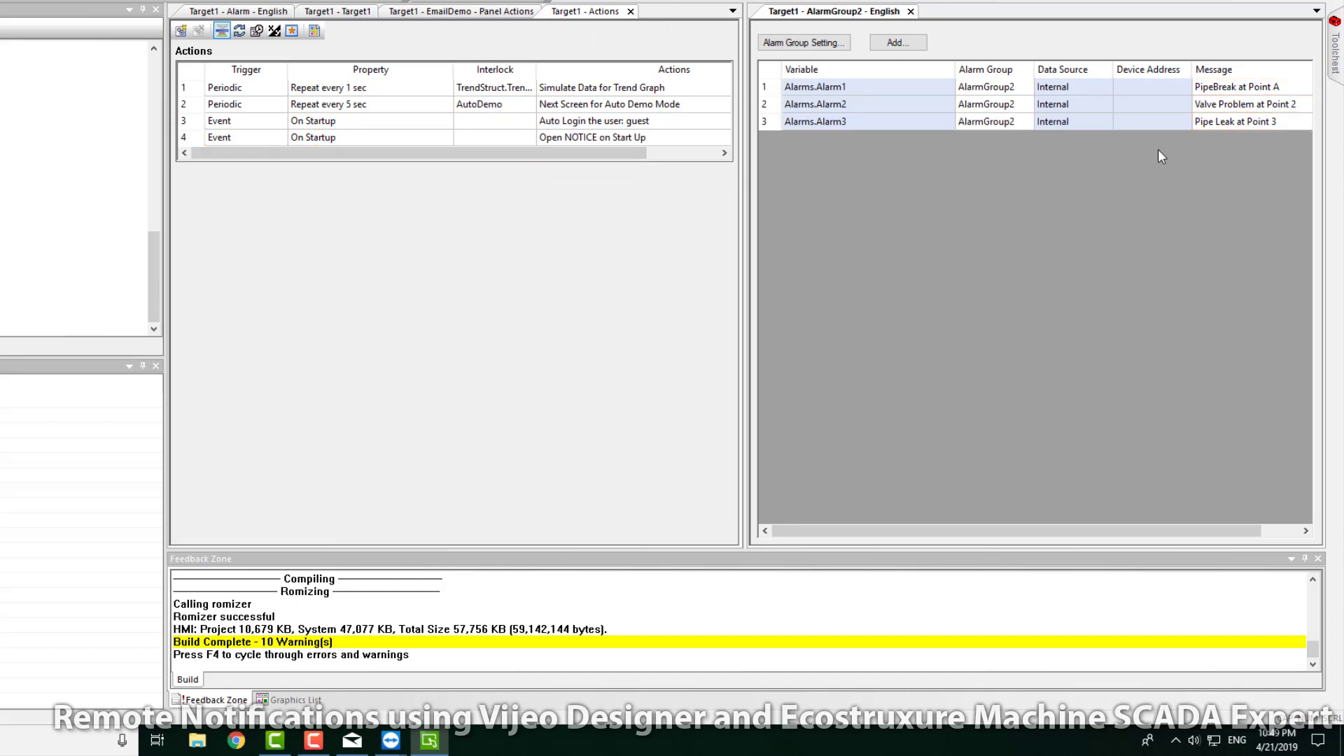
pyautogui.click(179, 32)
# Step: Create a new action triggered by a Variable Alarm on Alarms.Alarm1
pyautogui.click(179, 32)
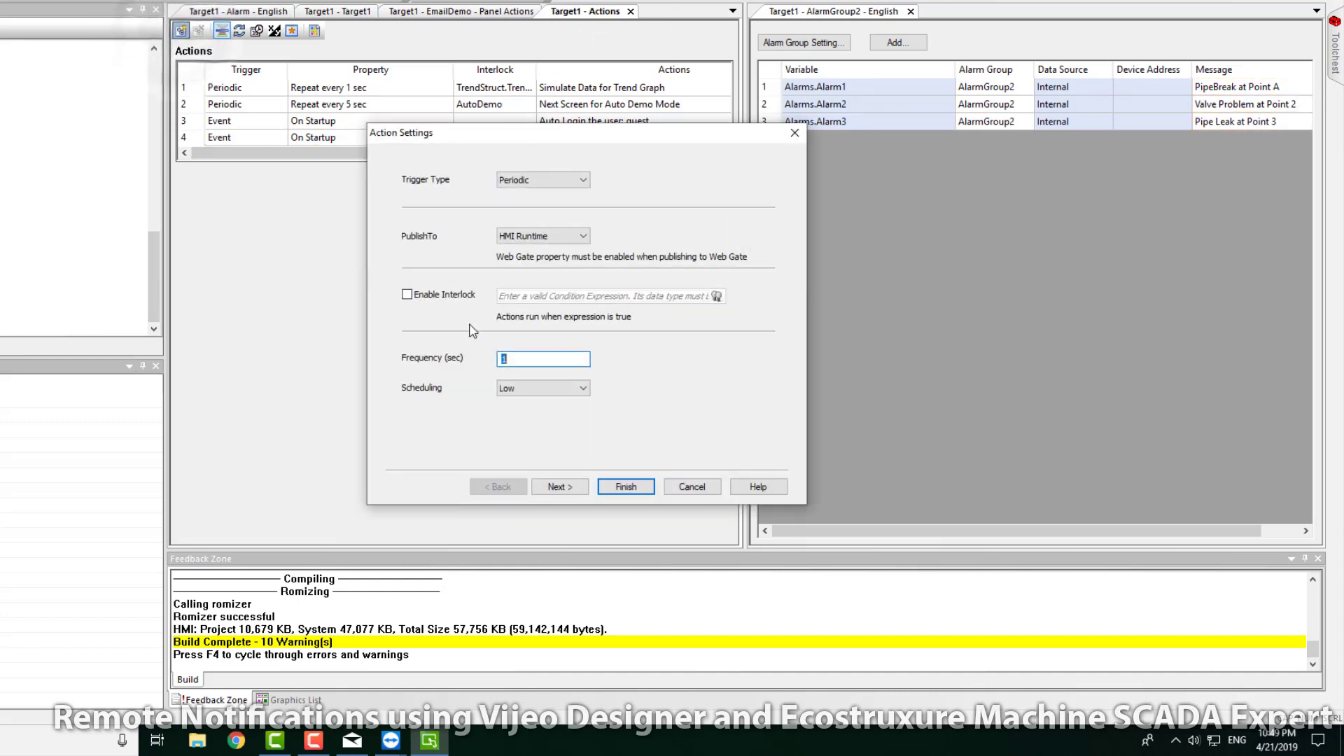
pyautogui.click(543, 180)
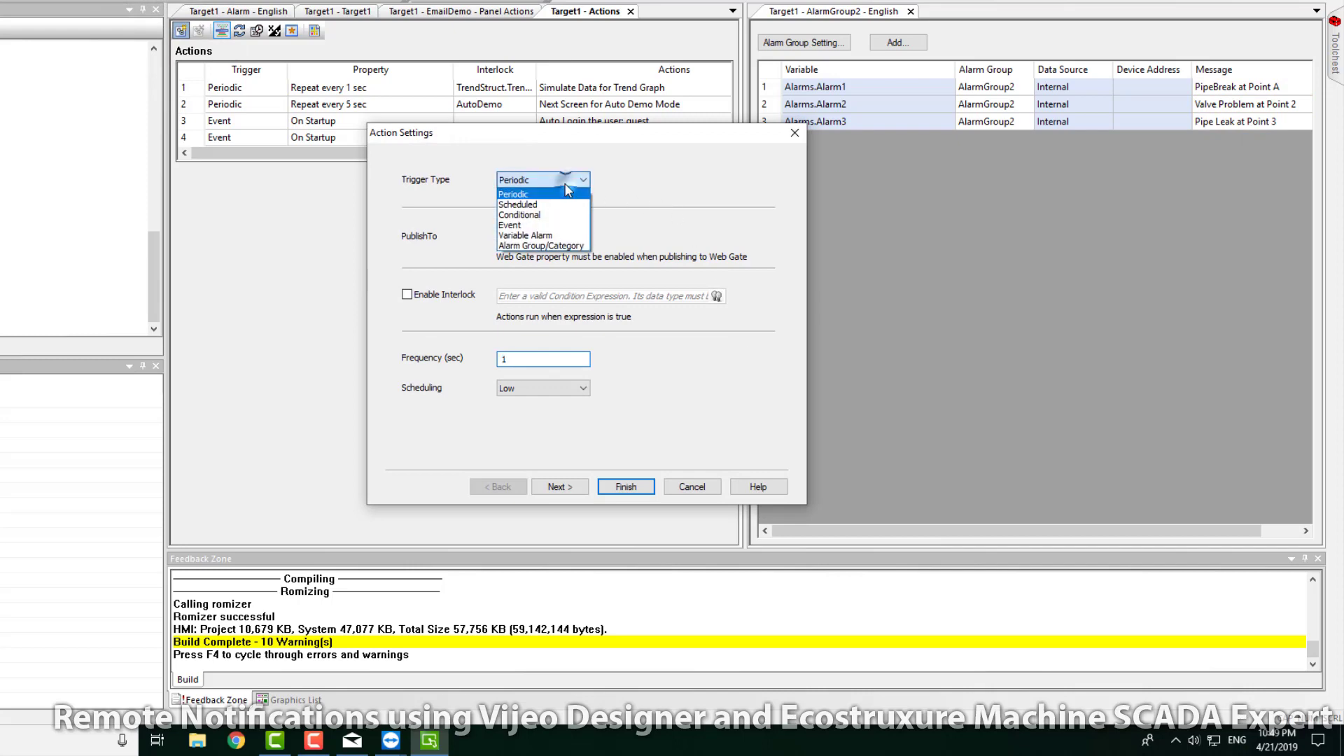
pyautogui.click(532, 235)
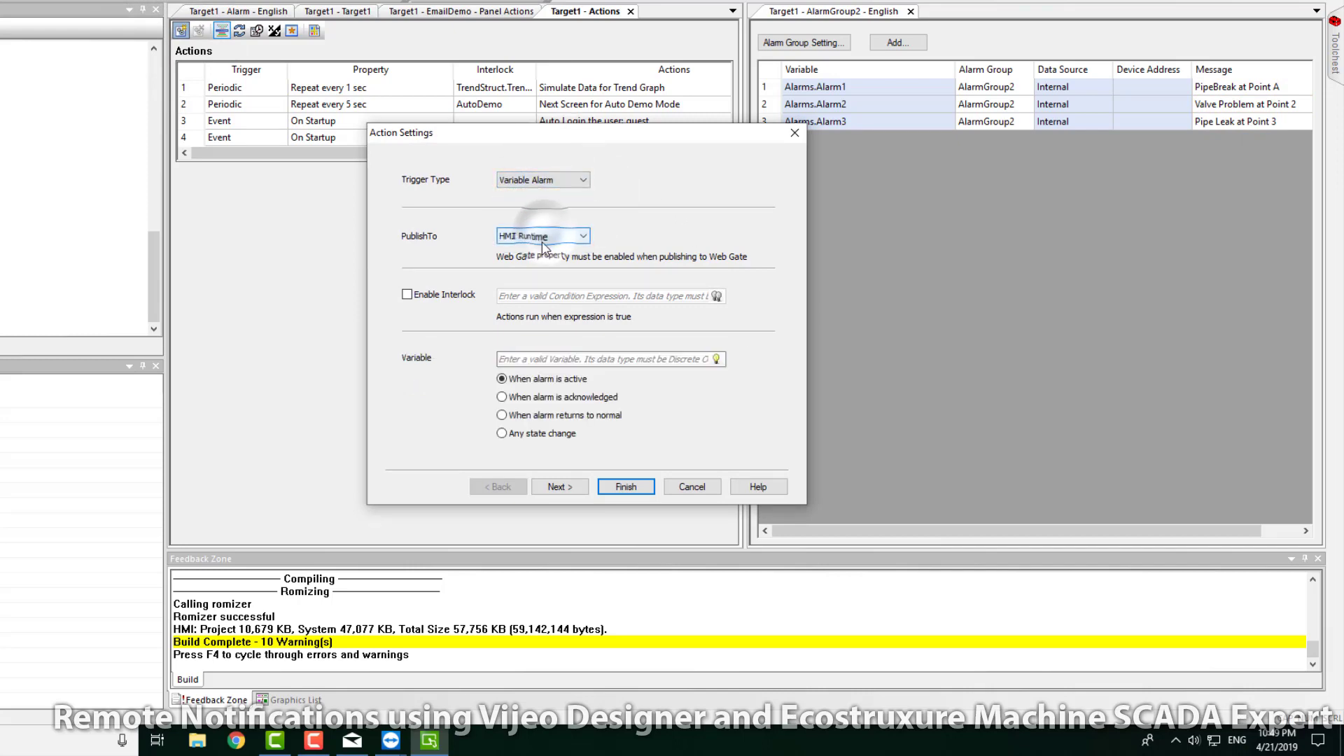
pyautogui.click(716, 358)
pyautogui.moveTo(885, 459); pyautogui.dragTo(887, 536)
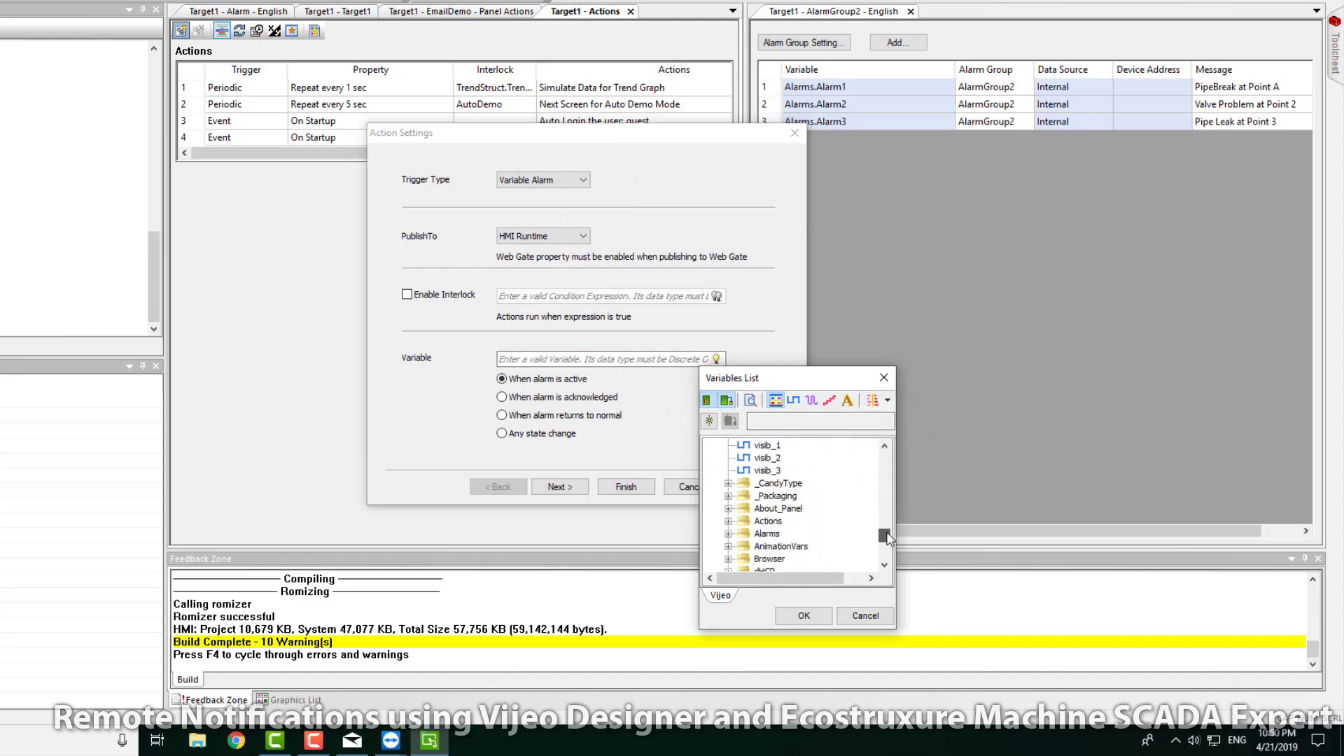
pyautogui.click(725, 525)
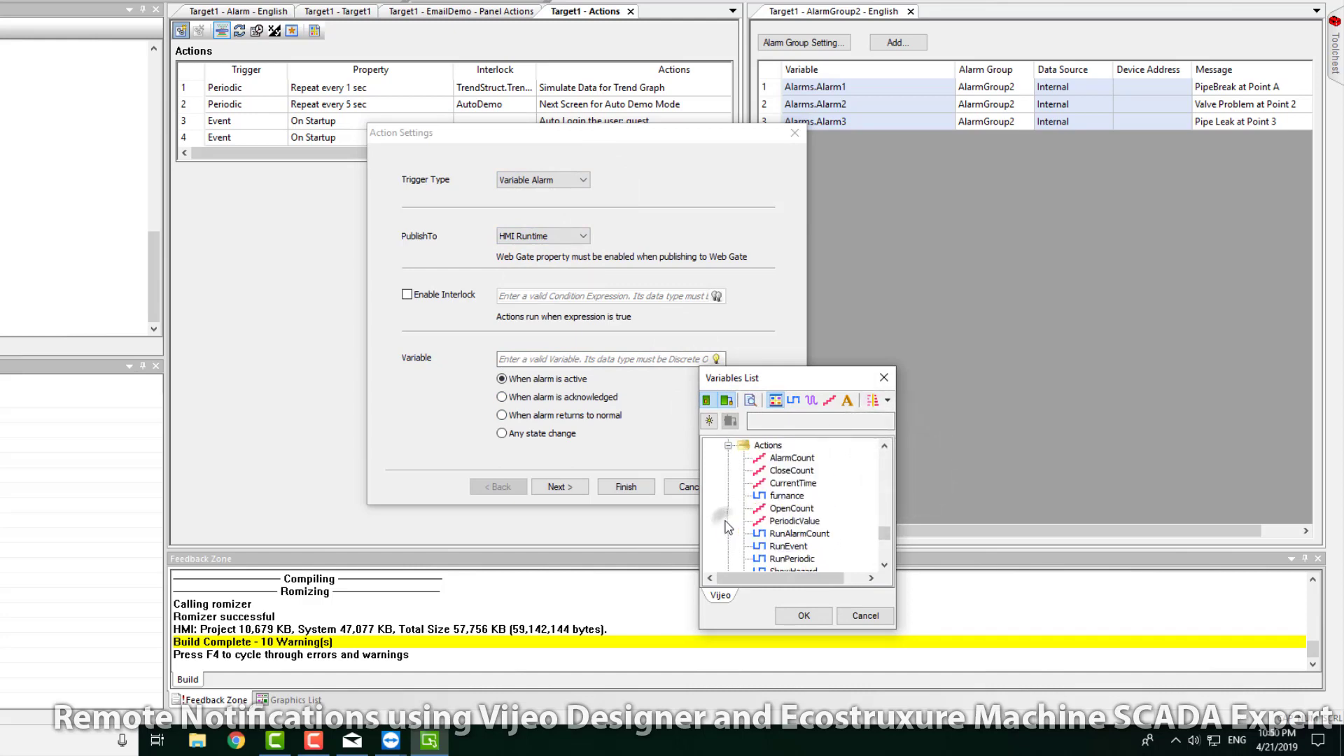
pyautogui.click(728, 461)
pyautogui.click(774, 471)
pyautogui.click(803, 615)
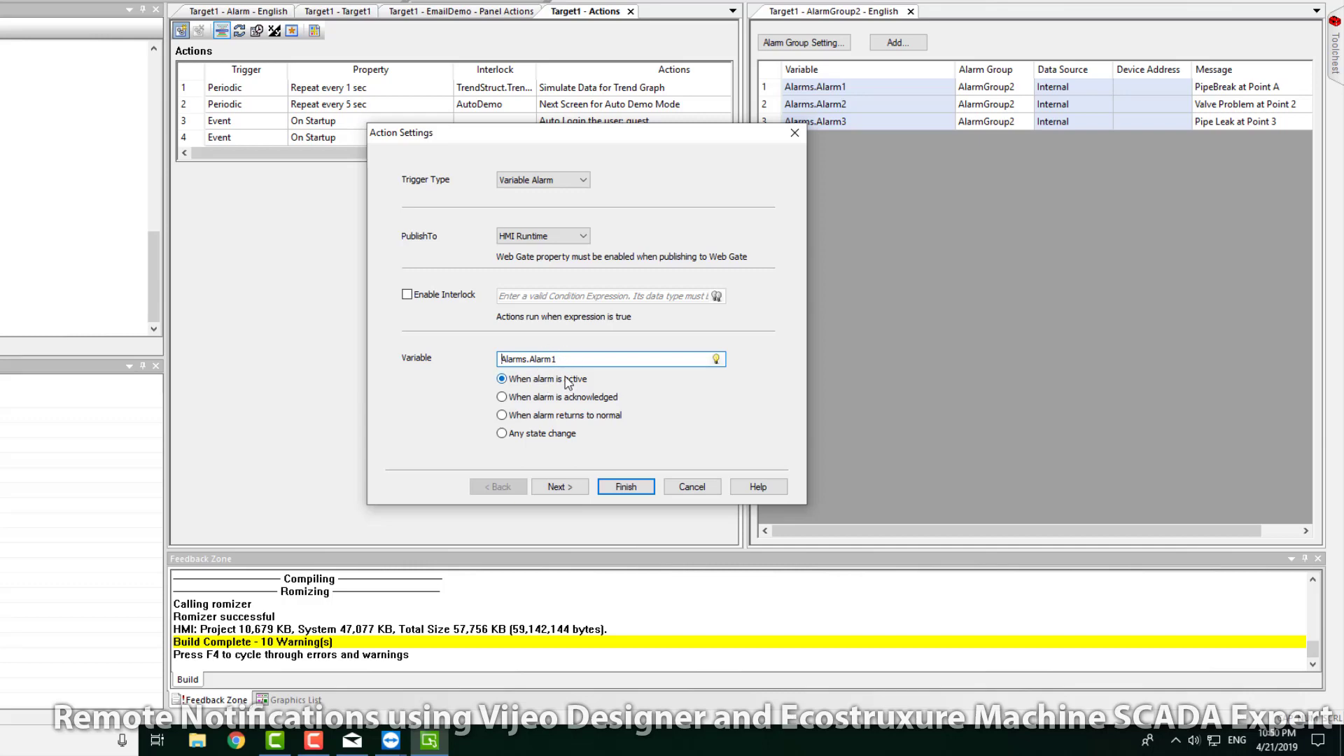
# Step: Add an E-mail operation with subject and message 'PipeBreak at Point A' and finish the action
pyautogui.click(573, 488)
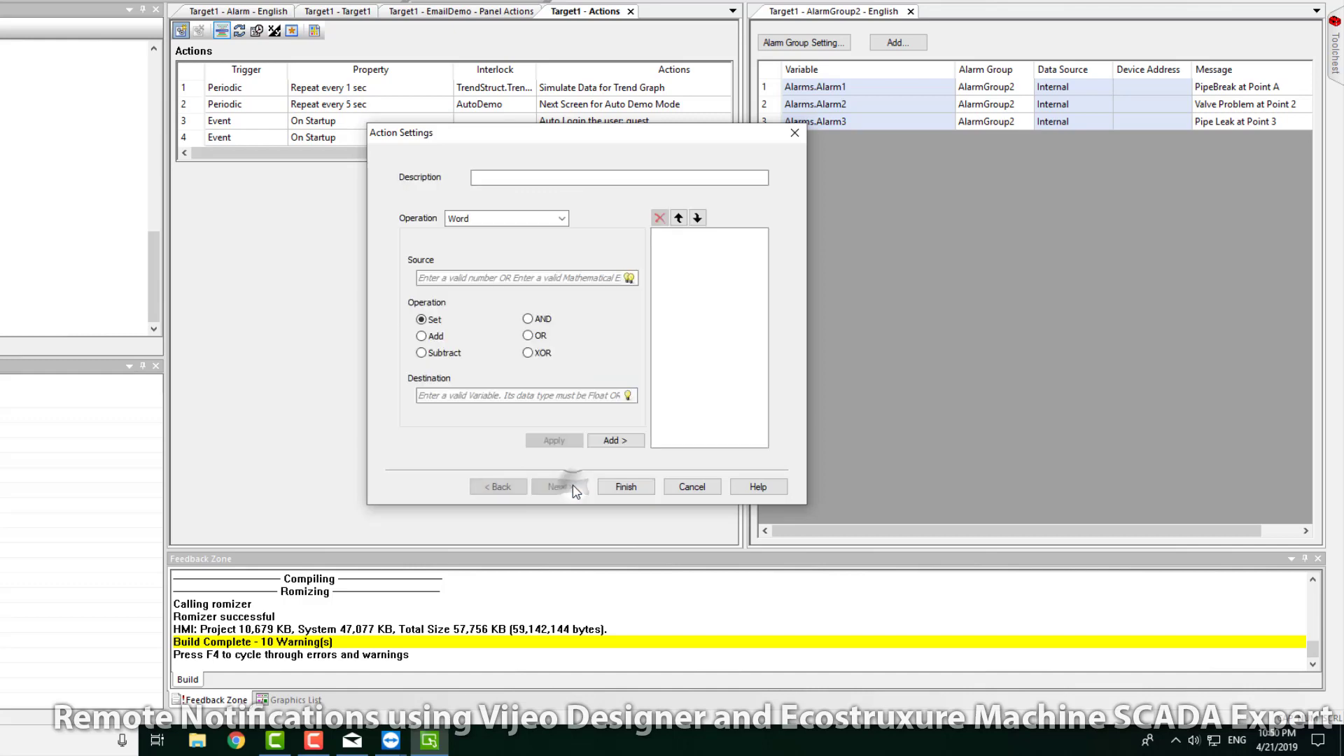
pyautogui.click(562, 218)
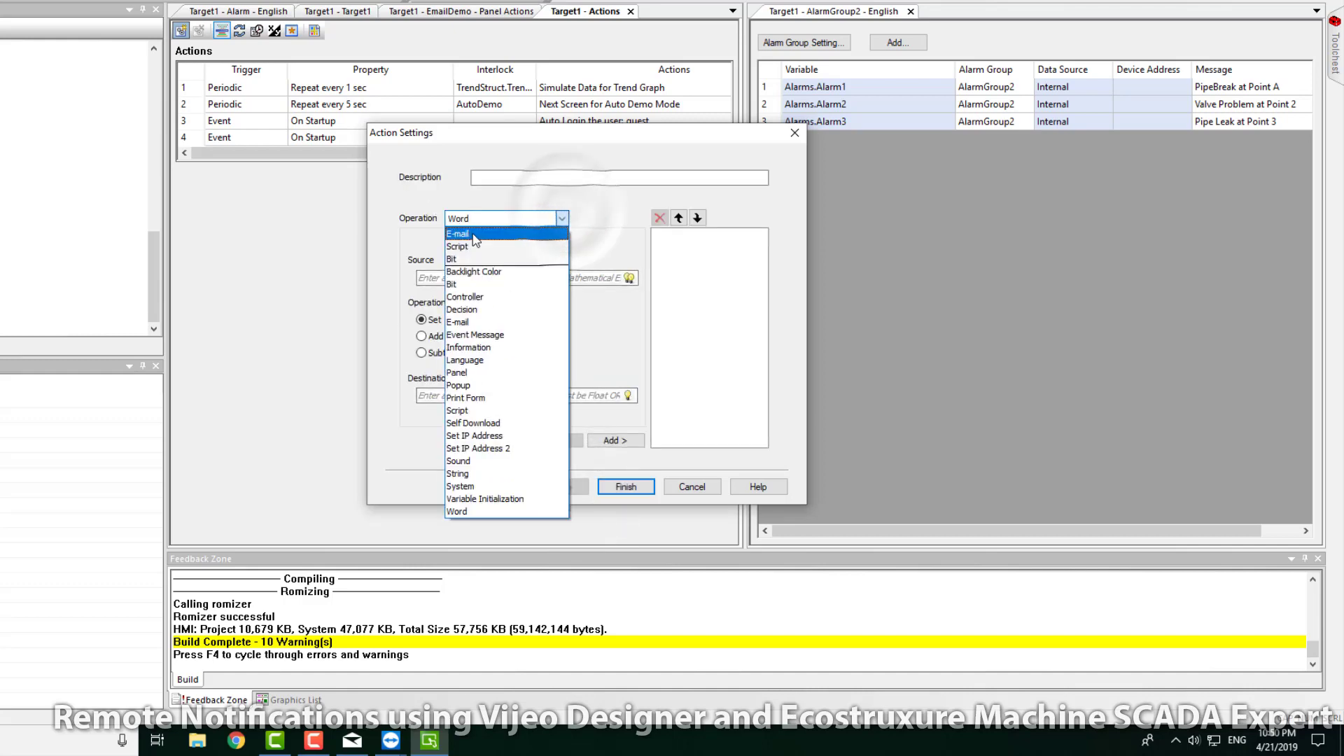
pyautogui.click(473, 236)
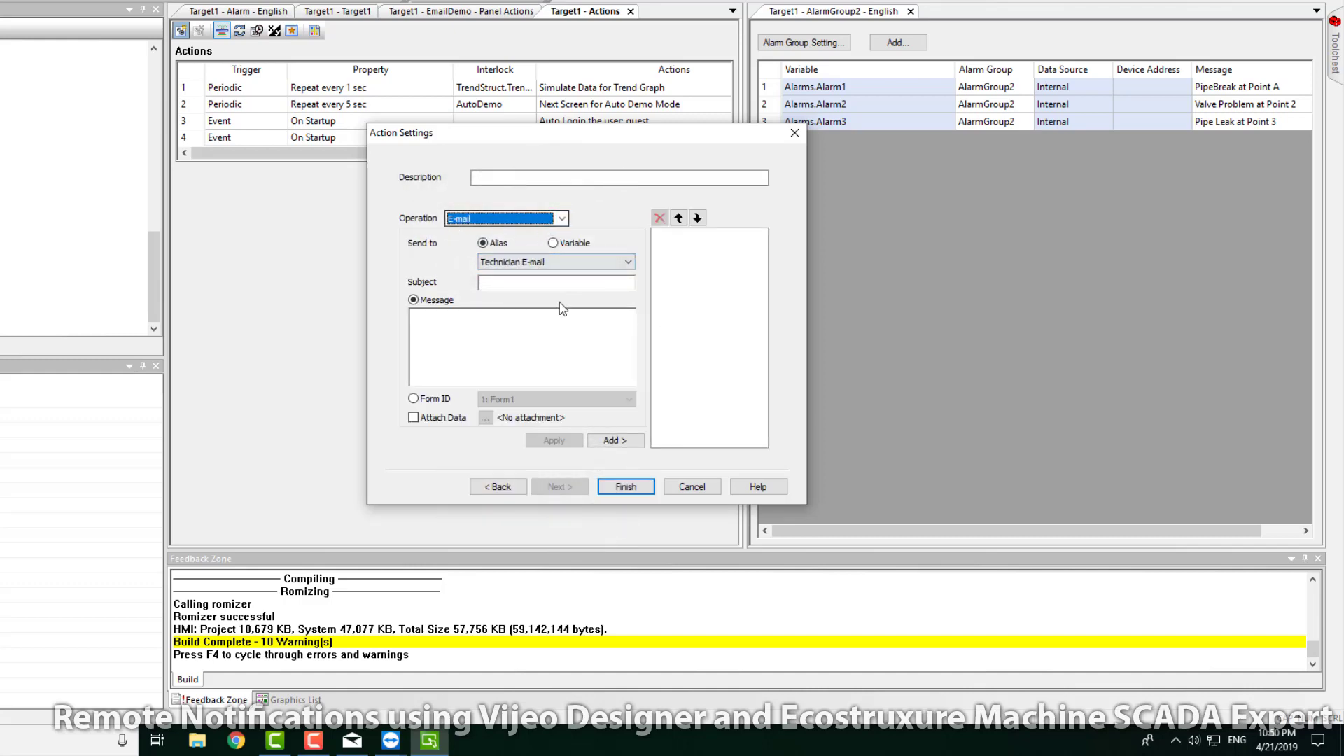
pyautogui.click(508, 284)
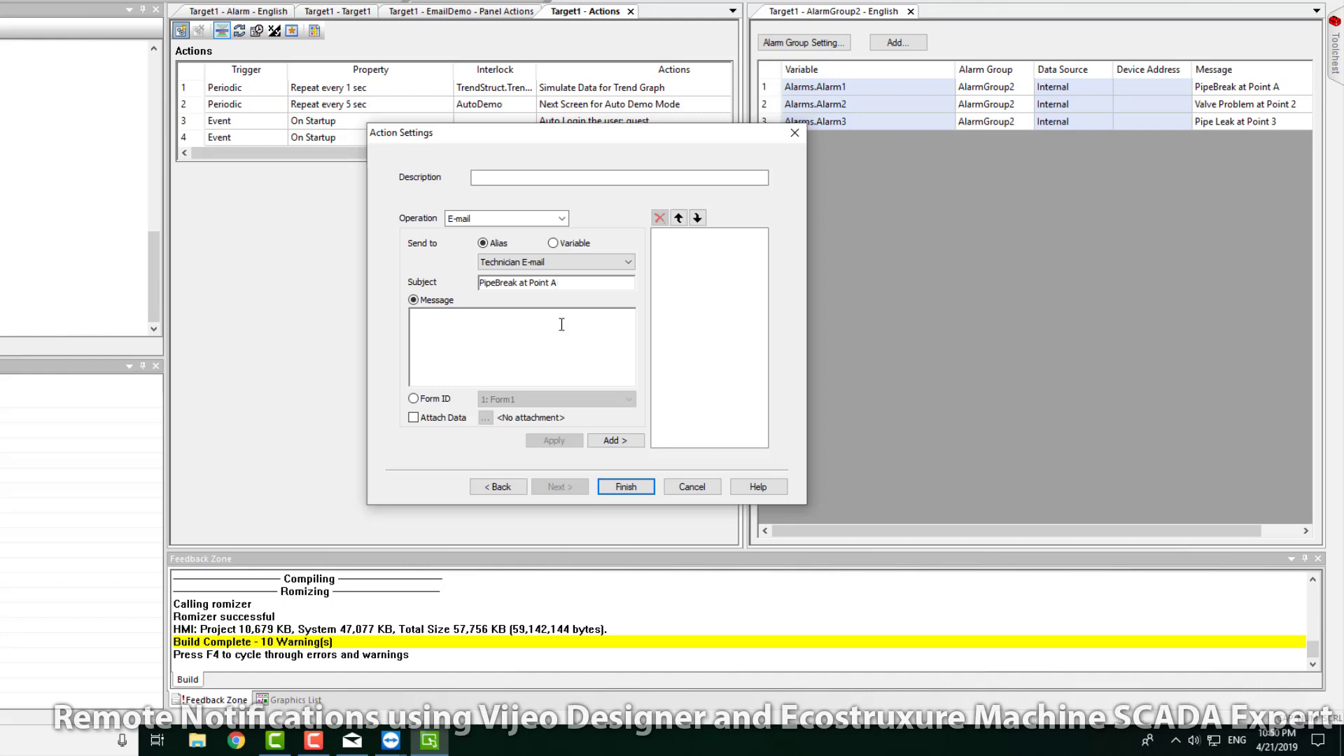
pyautogui.moveTo(568, 283); pyautogui.dragTo(293, 312)
pyautogui.hotkey('ctrl', 'c')
pyautogui.click(467, 334)
pyautogui.hotkey('ctrl', 'v')
pyautogui.click(622, 445)
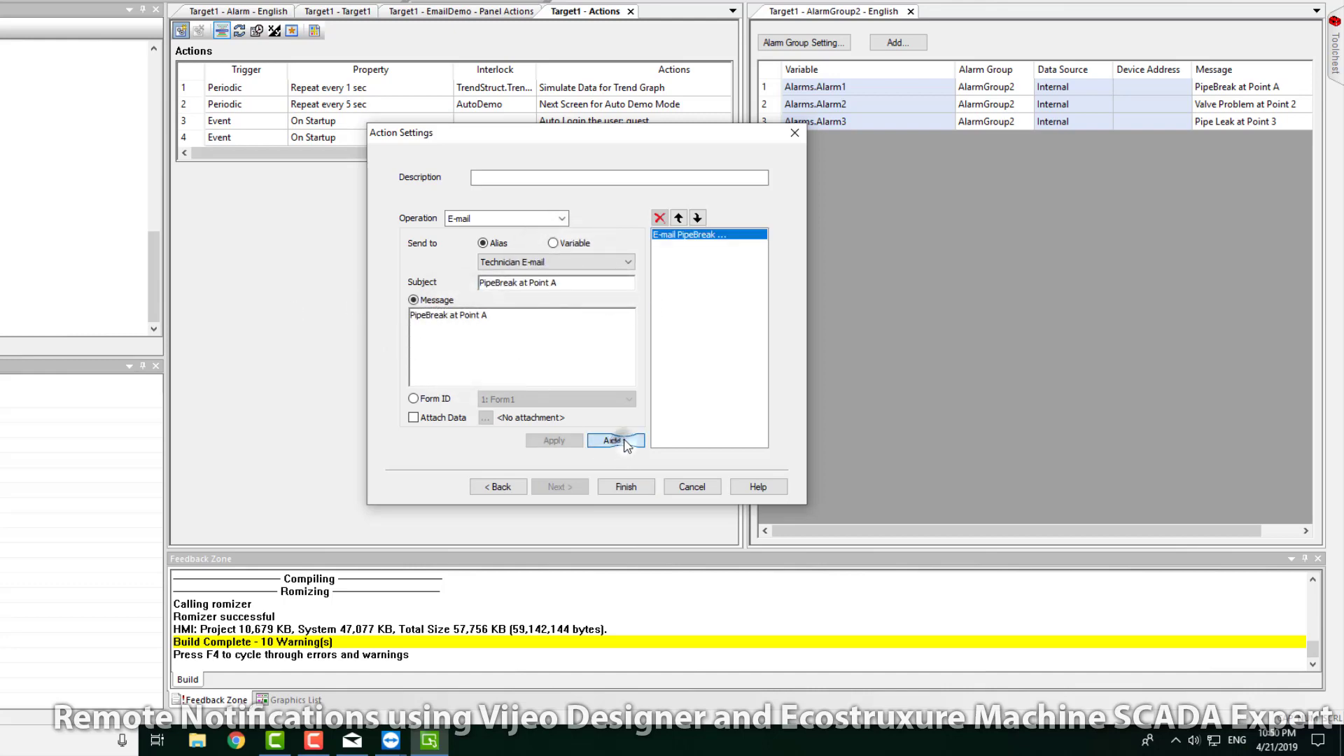
pyautogui.click(625, 487)
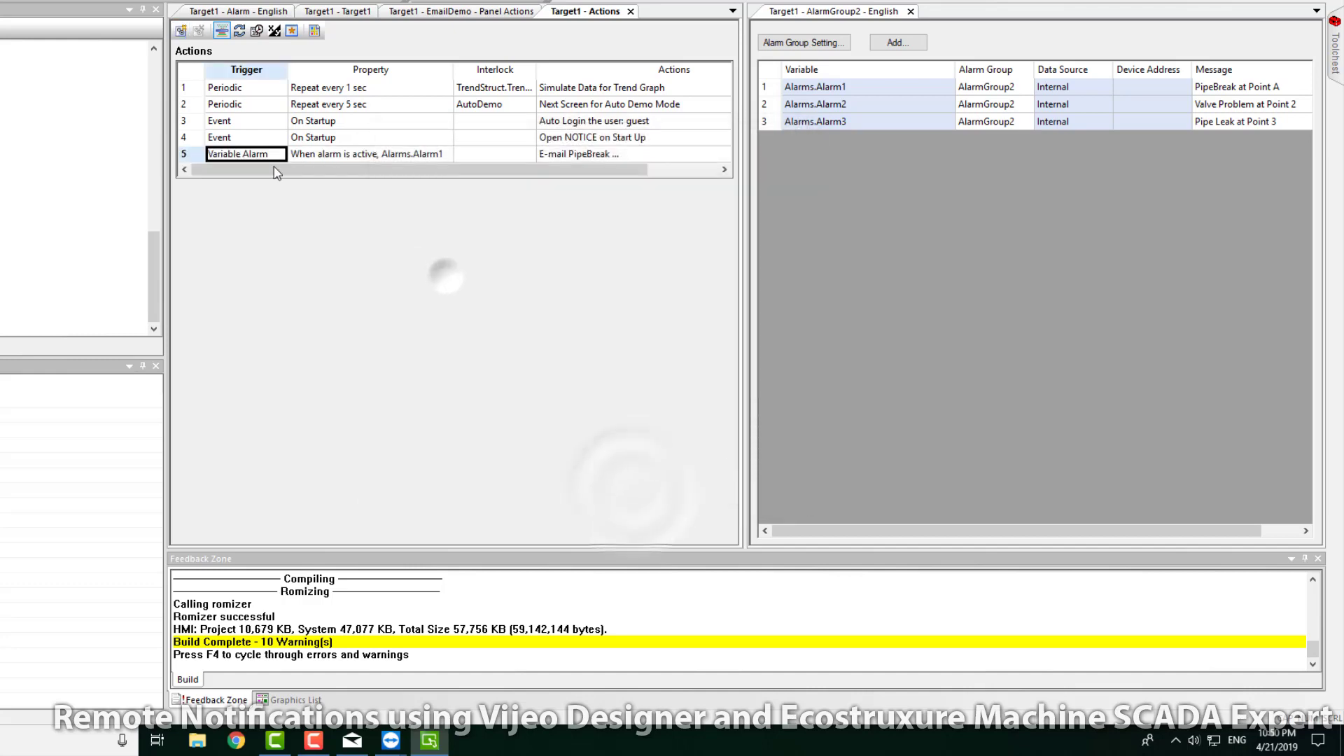
# Step: Create a new action triggered by a Variable Alarm on Alarms.Alarm2
pyautogui.click(181, 32)
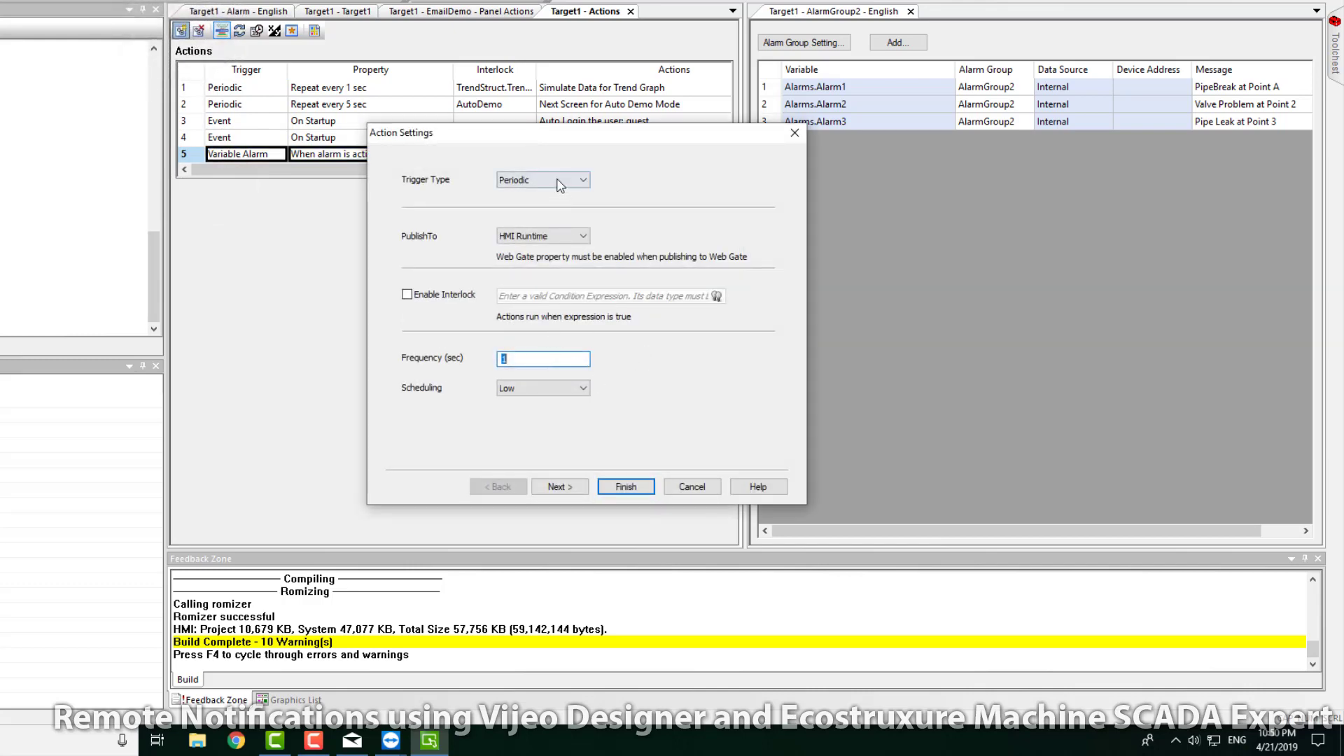
pyautogui.click(561, 180)
pyautogui.click(539, 230)
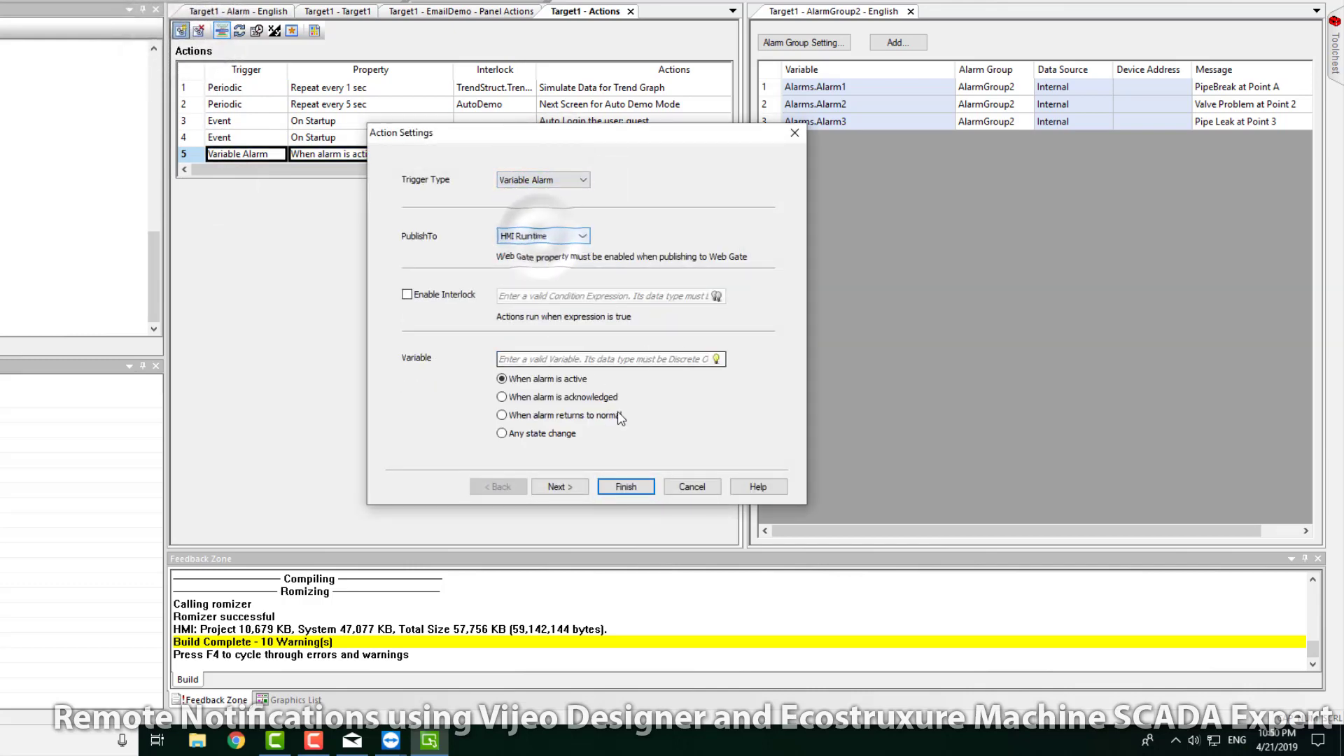
pyautogui.click(716, 358)
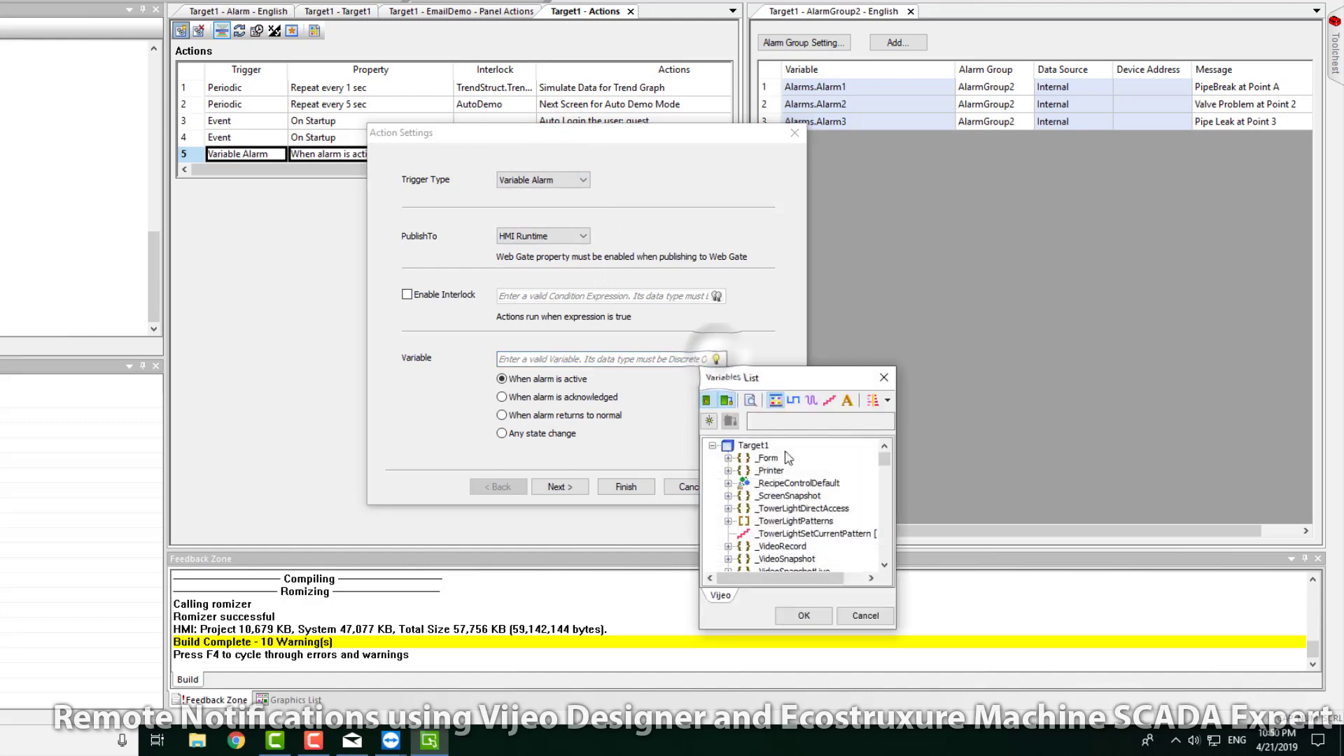
pyautogui.moveTo(884, 461); pyautogui.dragTo(886, 540)
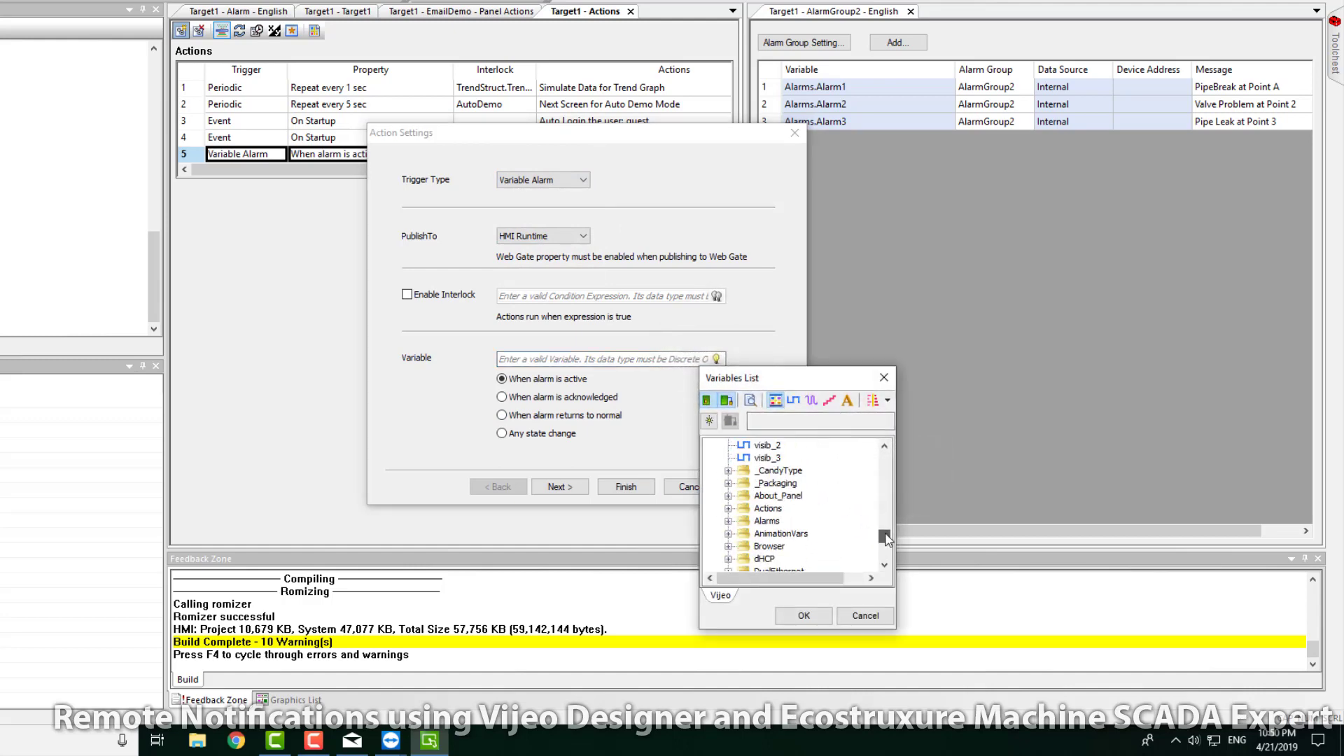
pyautogui.click(729, 520)
pyautogui.click(770, 546)
pyautogui.click(803, 615)
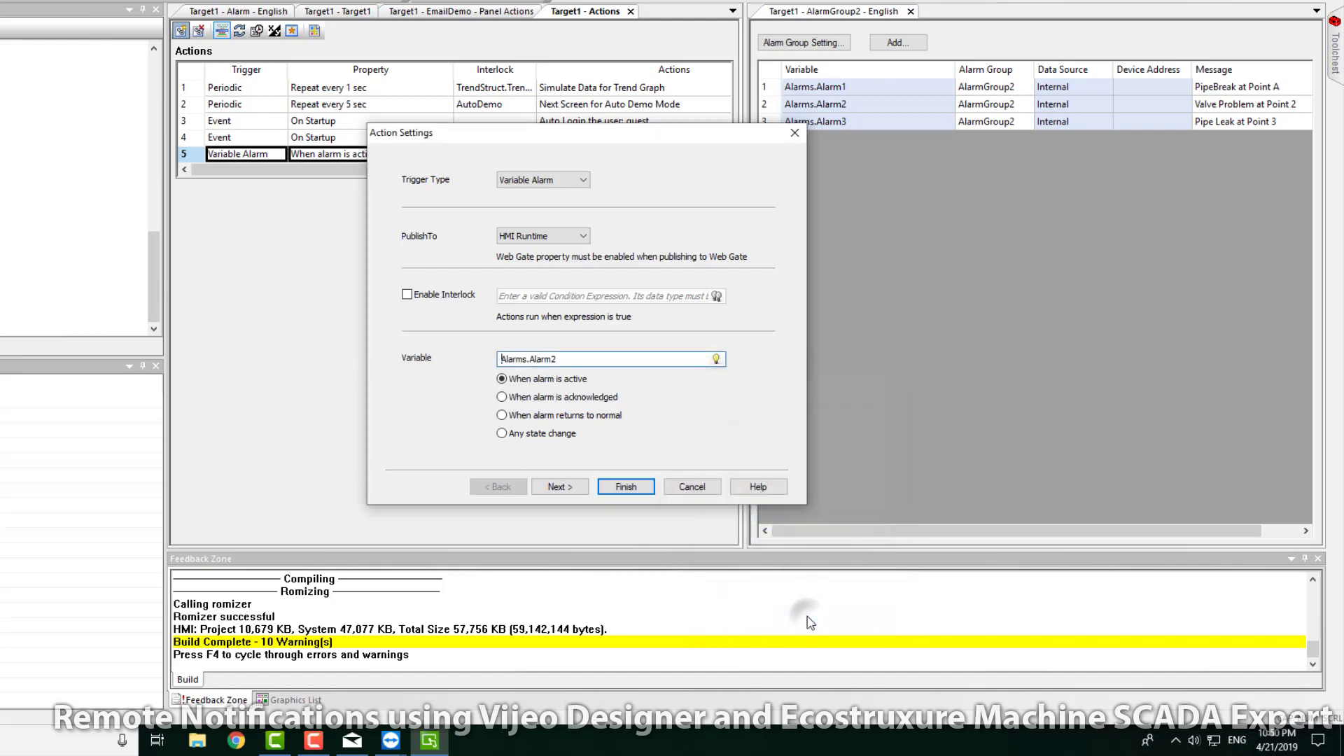
# Step: Add an E-mail operation to Technician SMS with subject and message 'Valve Problem at Point 2', and finish
pyautogui.click(560, 486)
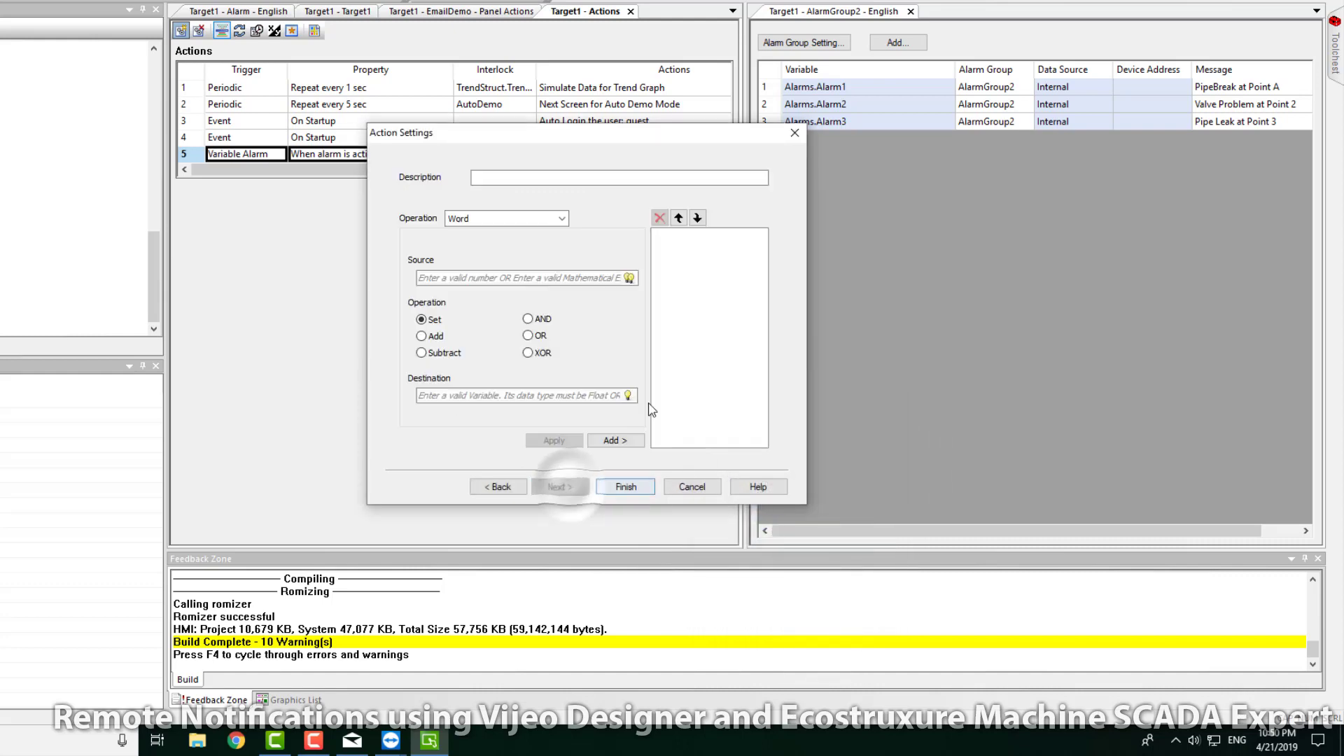
pyautogui.click(556, 219)
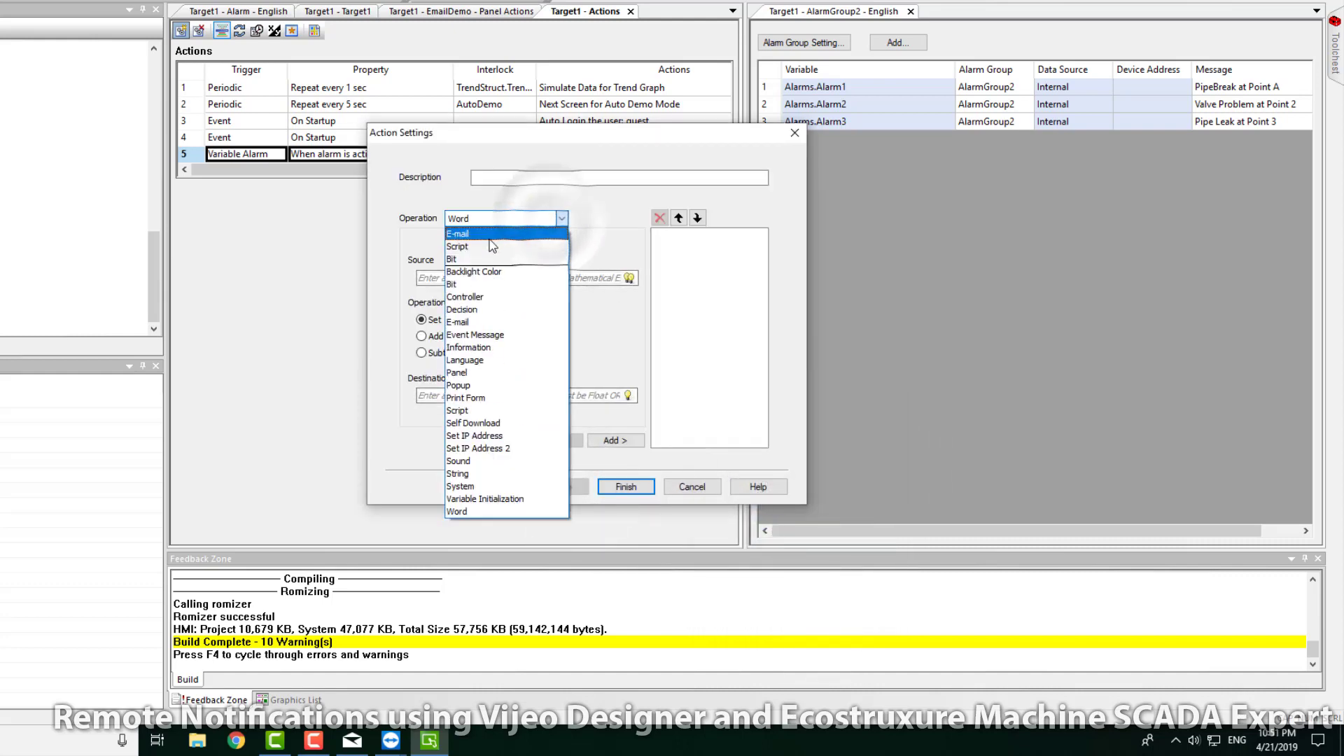
pyautogui.click(490, 236)
pyautogui.click(553, 262)
pyautogui.click(539, 275)
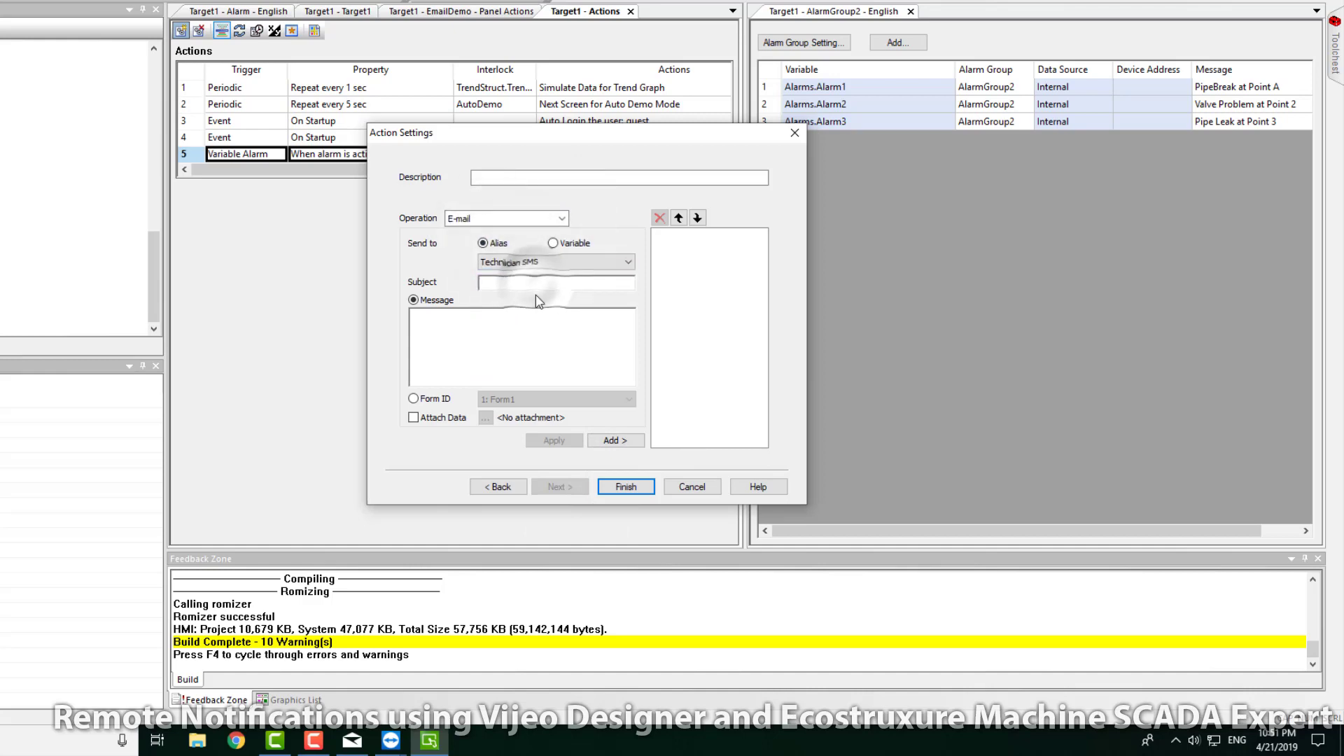
pyautogui.click(525, 282)
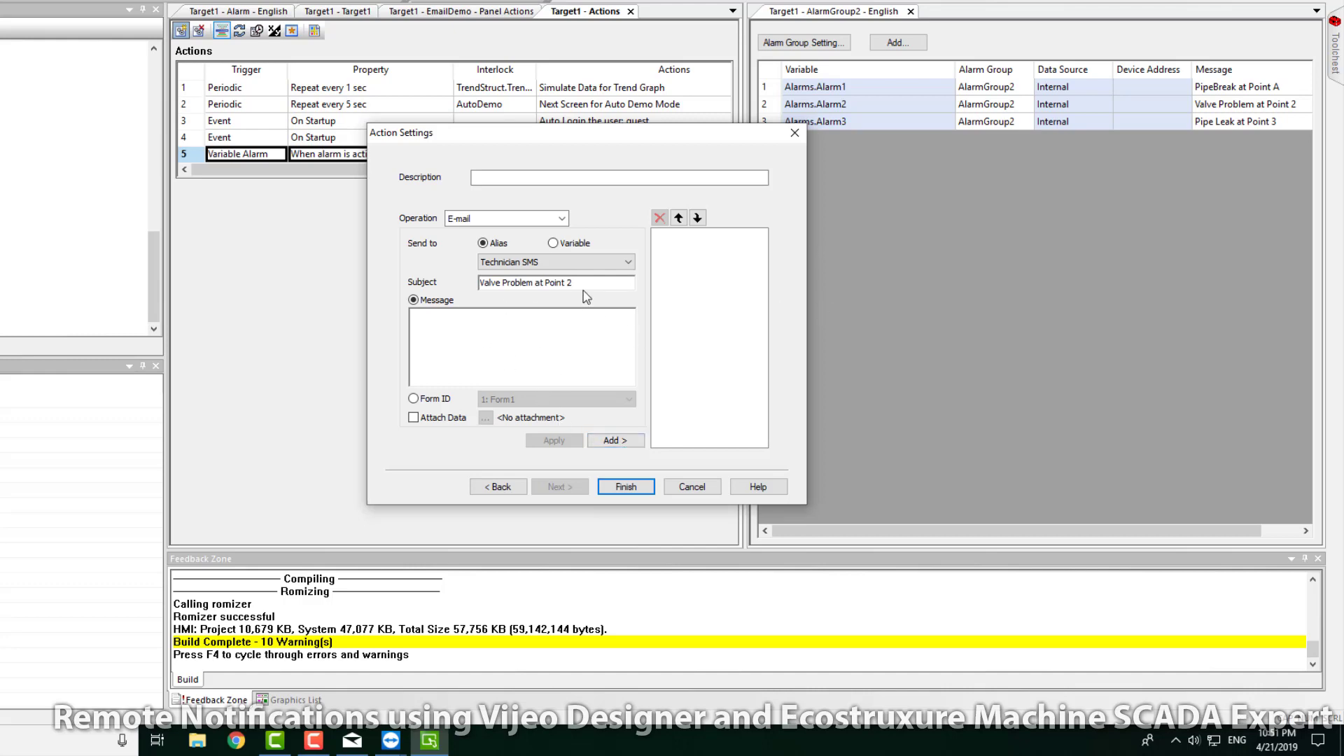
pyautogui.moveTo(583, 287); pyautogui.dragTo(352, 302)
pyautogui.hotkey('ctrl', 'c')
pyautogui.click(558, 321)
pyautogui.hotkey('ctrl', 'v')
pyautogui.click(614, 440)
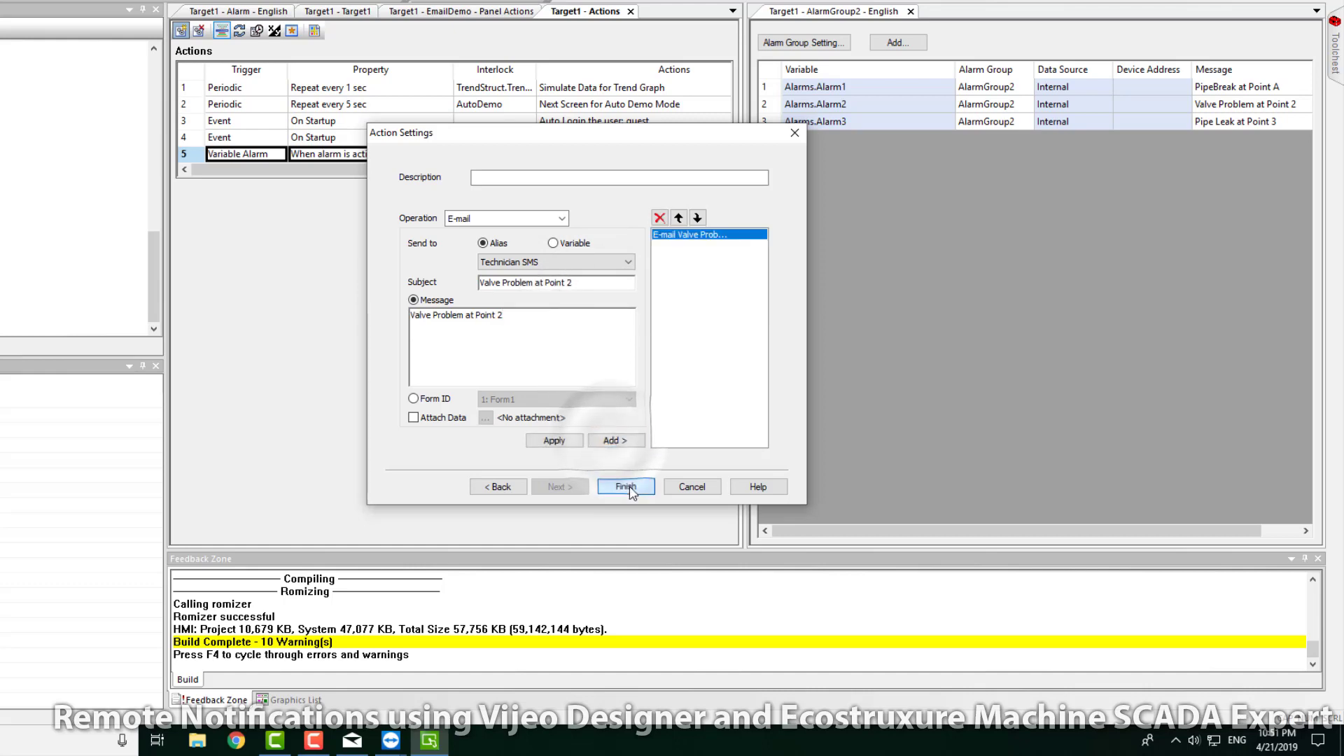
pyautogui.click(626, 486)
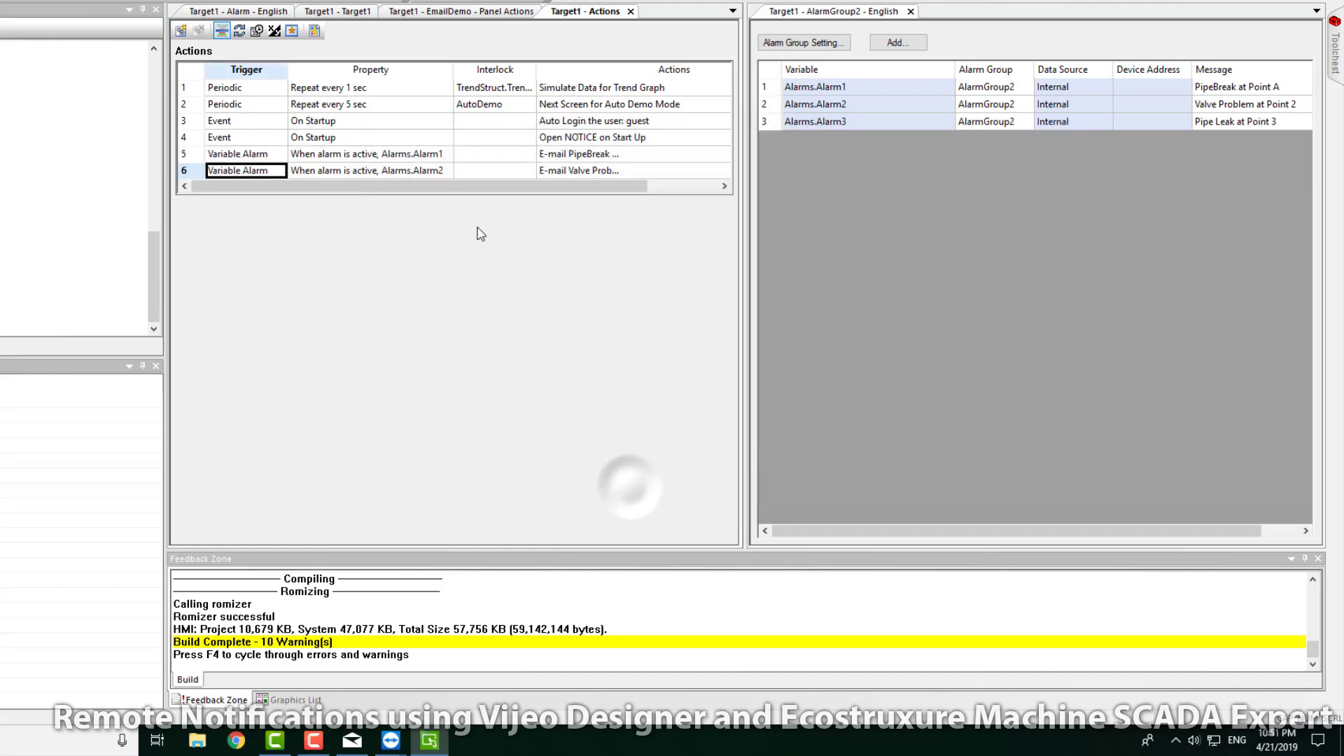
pyautogui.click(180, 31)
# Step: Try an Alarm Group trigger with AlarmGroup2, then switch the trigger type to Variable Alarm
pyautogui.click(546, 180)
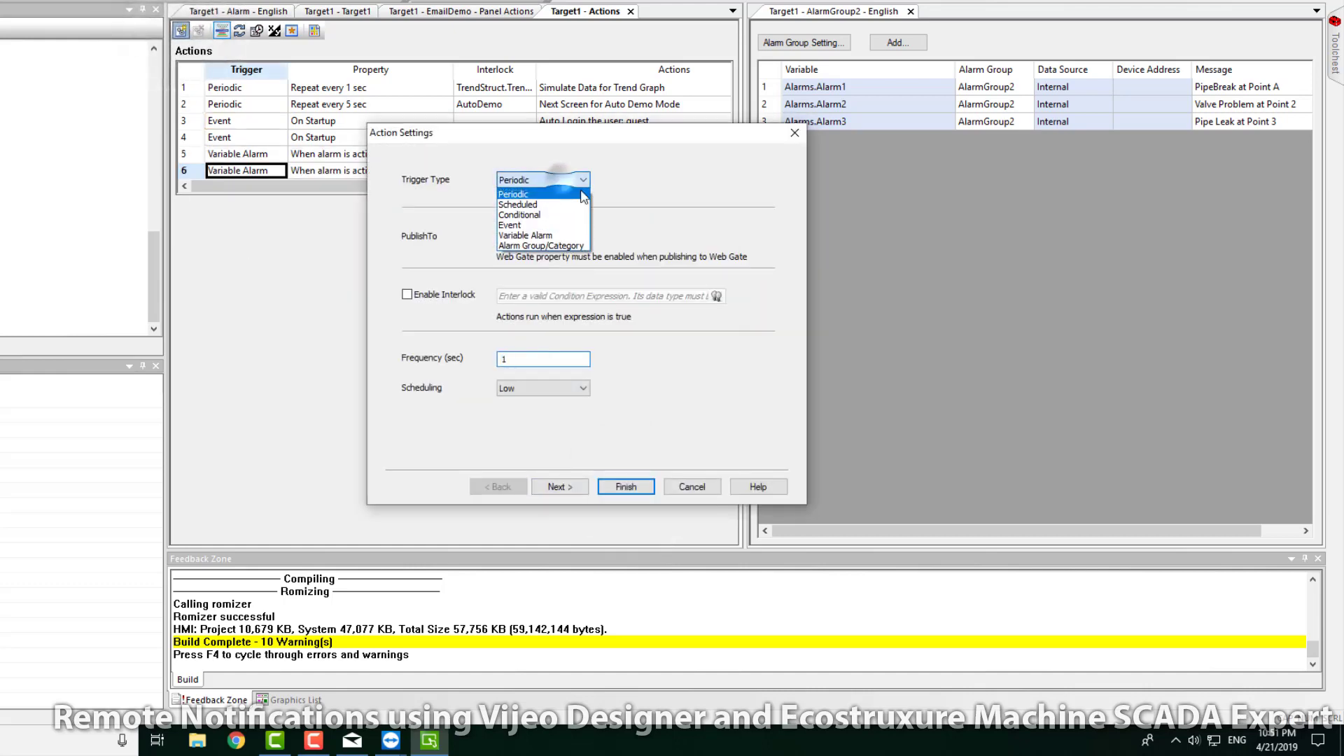
pyautogui.click(540, 245)
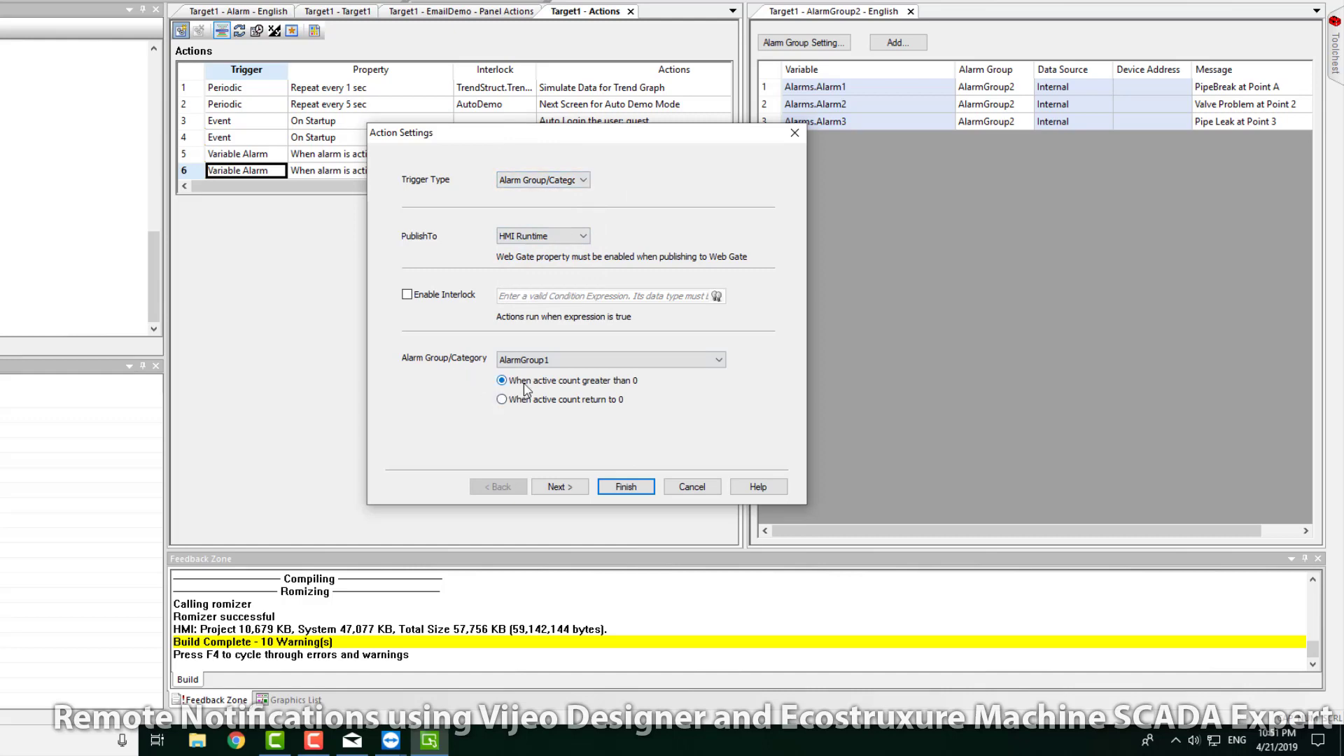
pyautogui.click(578, 360)
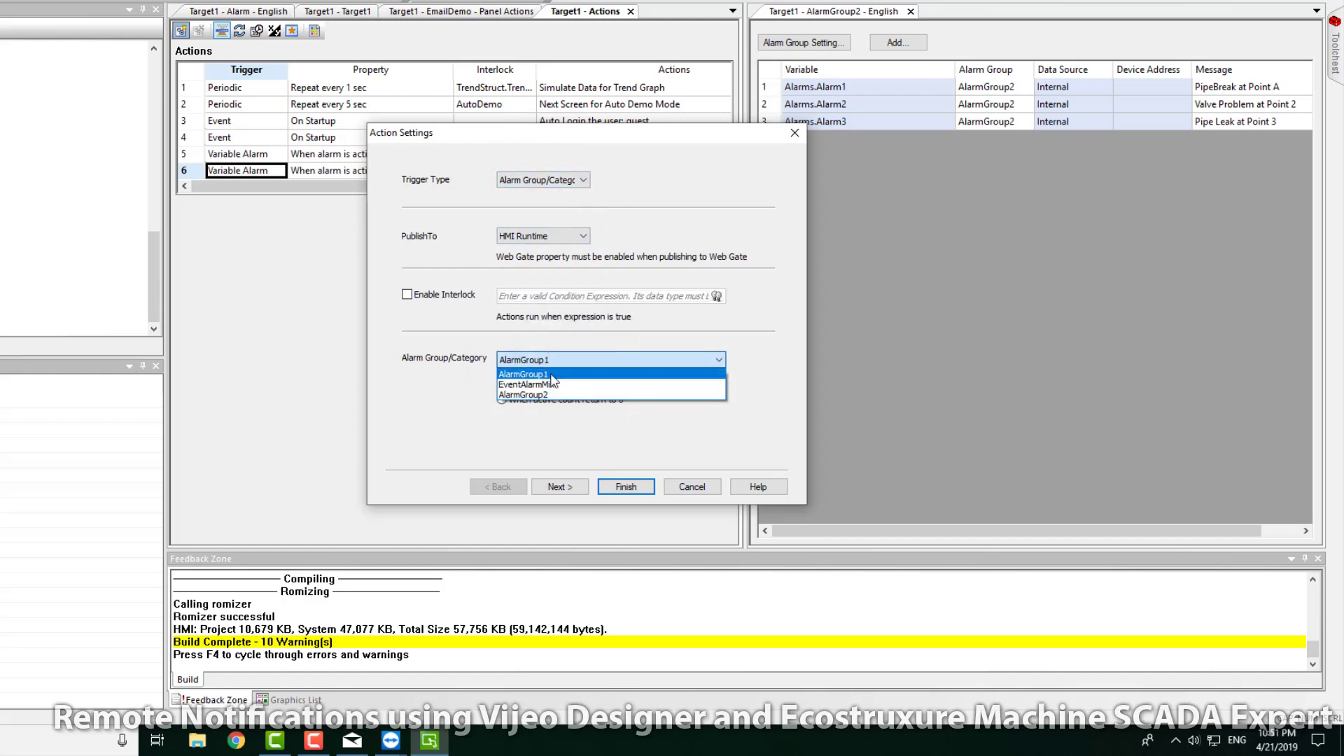
pyautogui.click(555, 373)
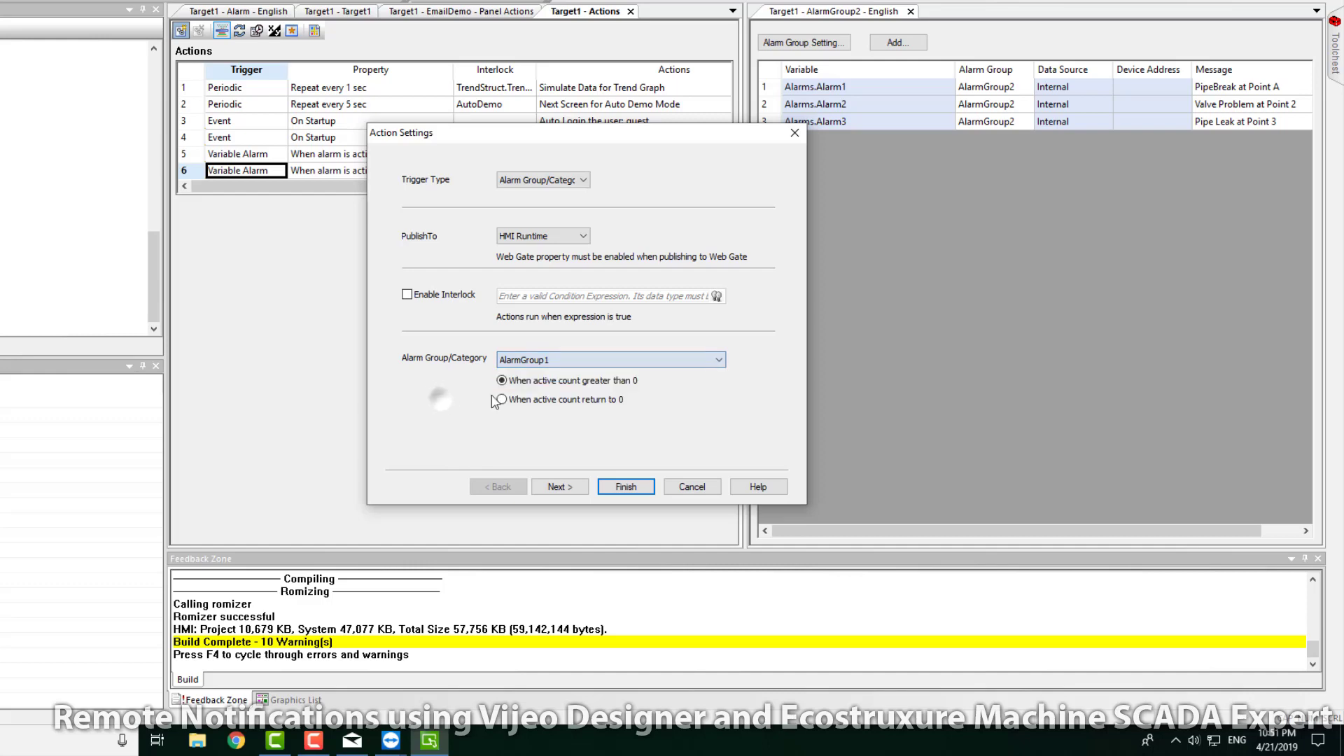
pyautogui.click(571, 361)
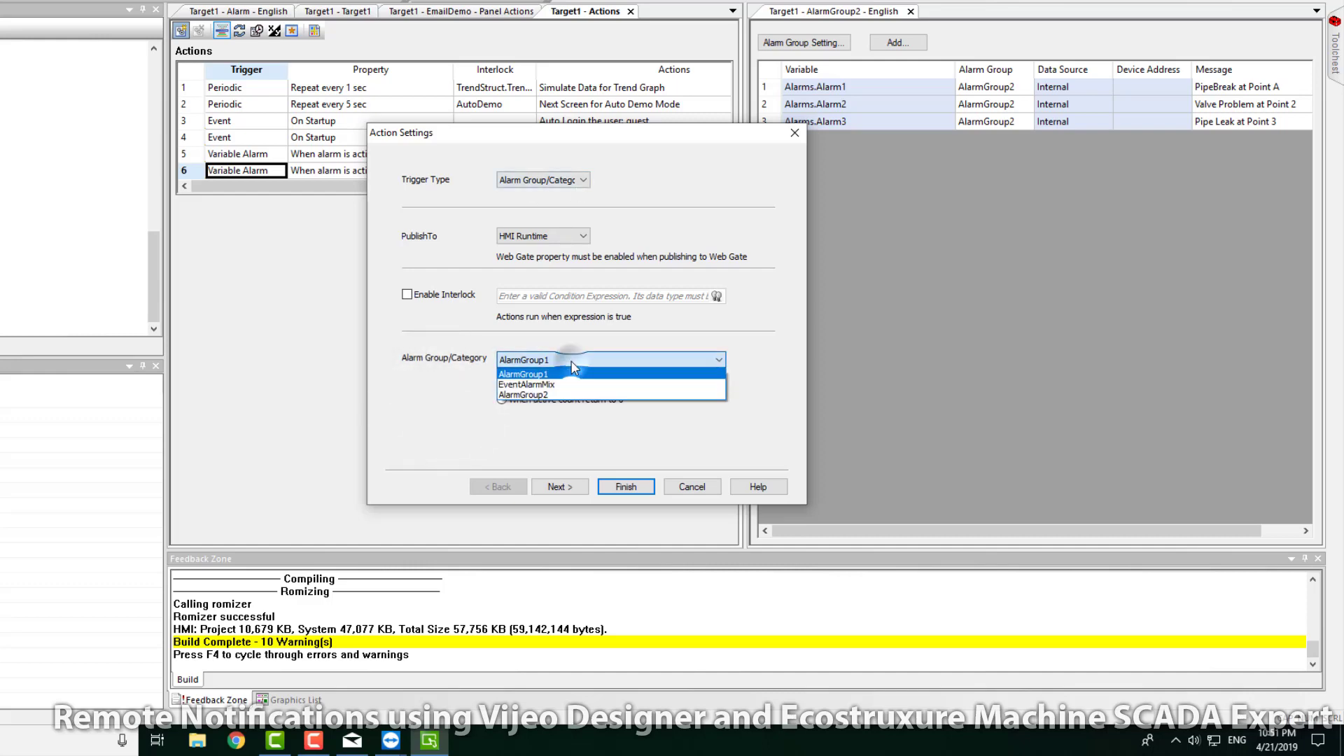
pyautogui.click(553, 395)
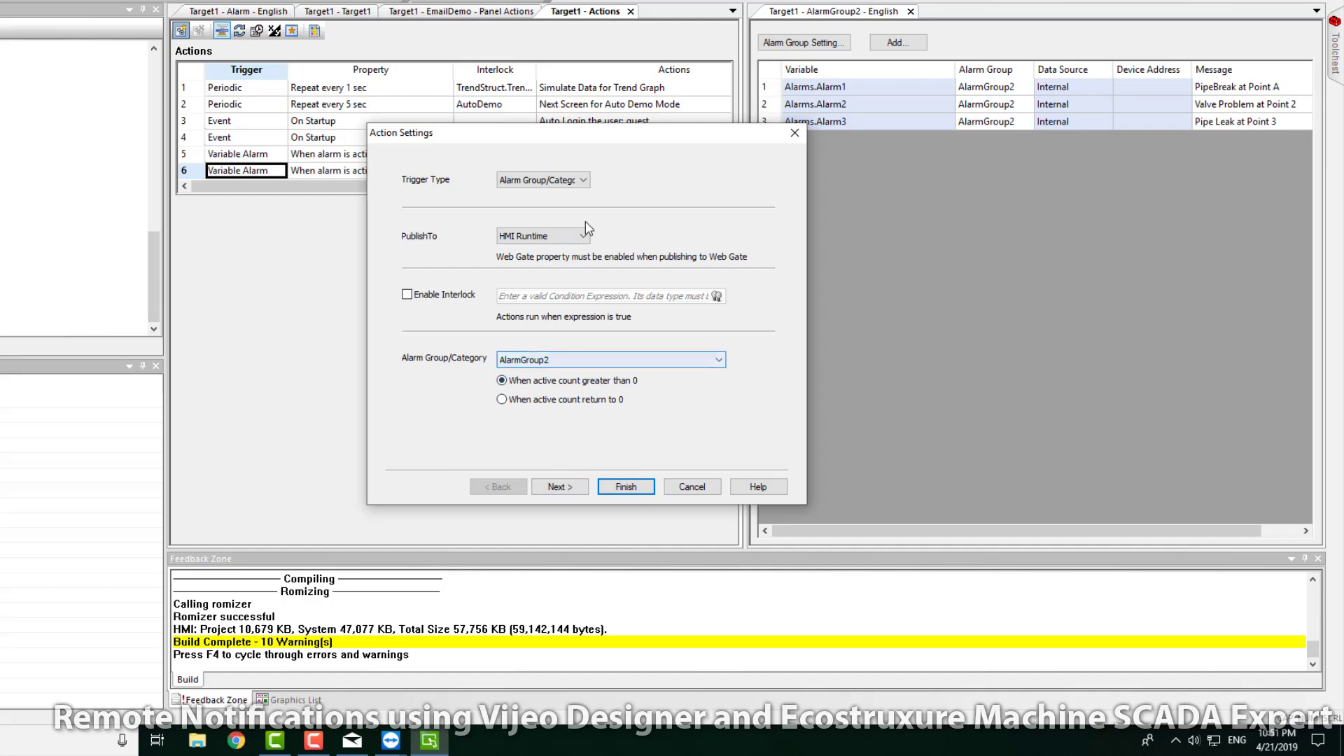
pyautogui.click(542, 180)
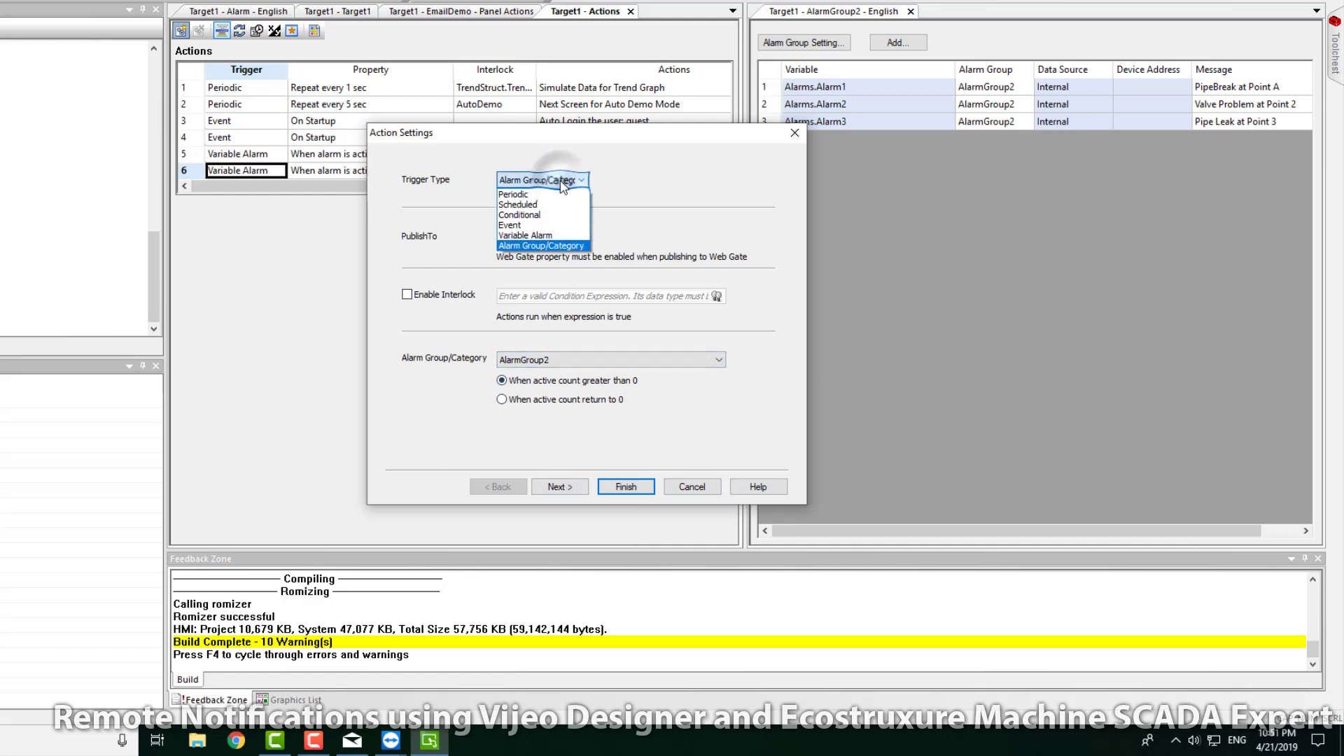
pyautogui.click(545, 237)
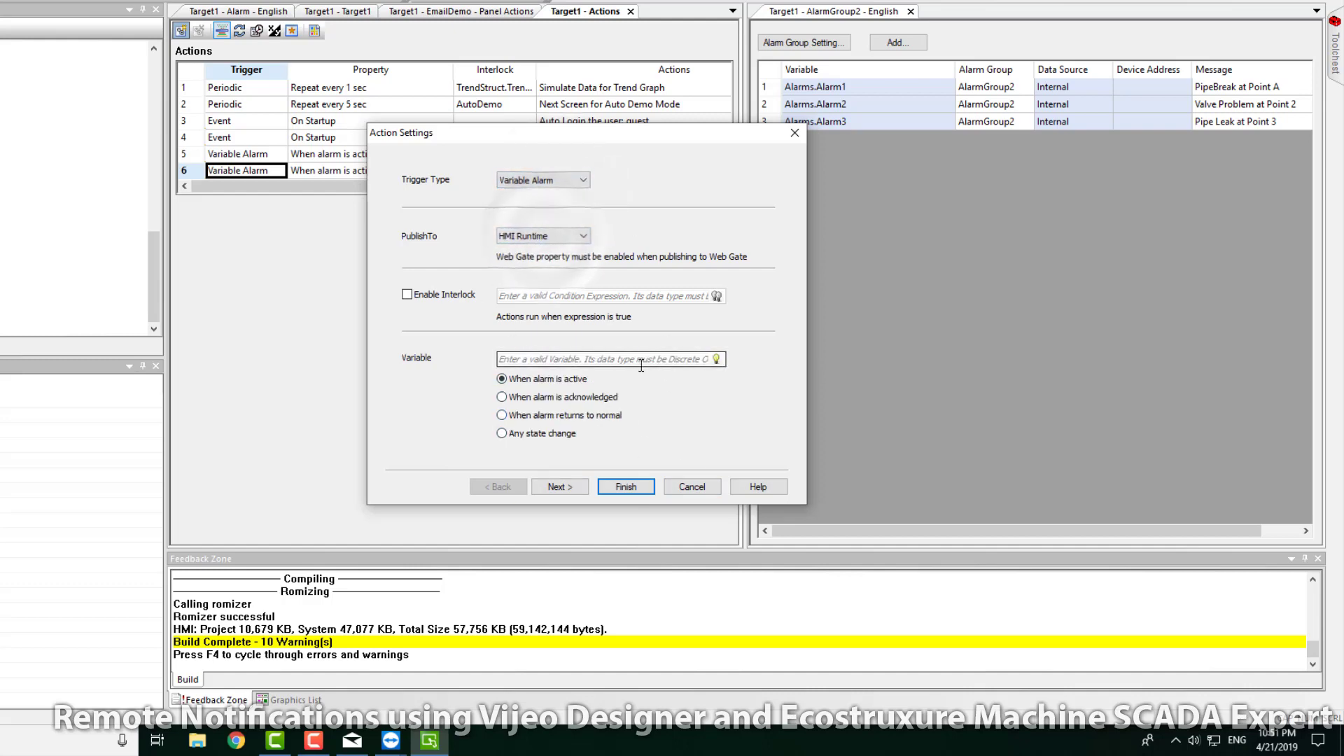
# Step: Choose Alarms.Alarm3 as the action's trigger variable
pyautogui.click(717, 359)
pyautogui.moveTo(884, 452); pyautogui.dragTo(886, 536)
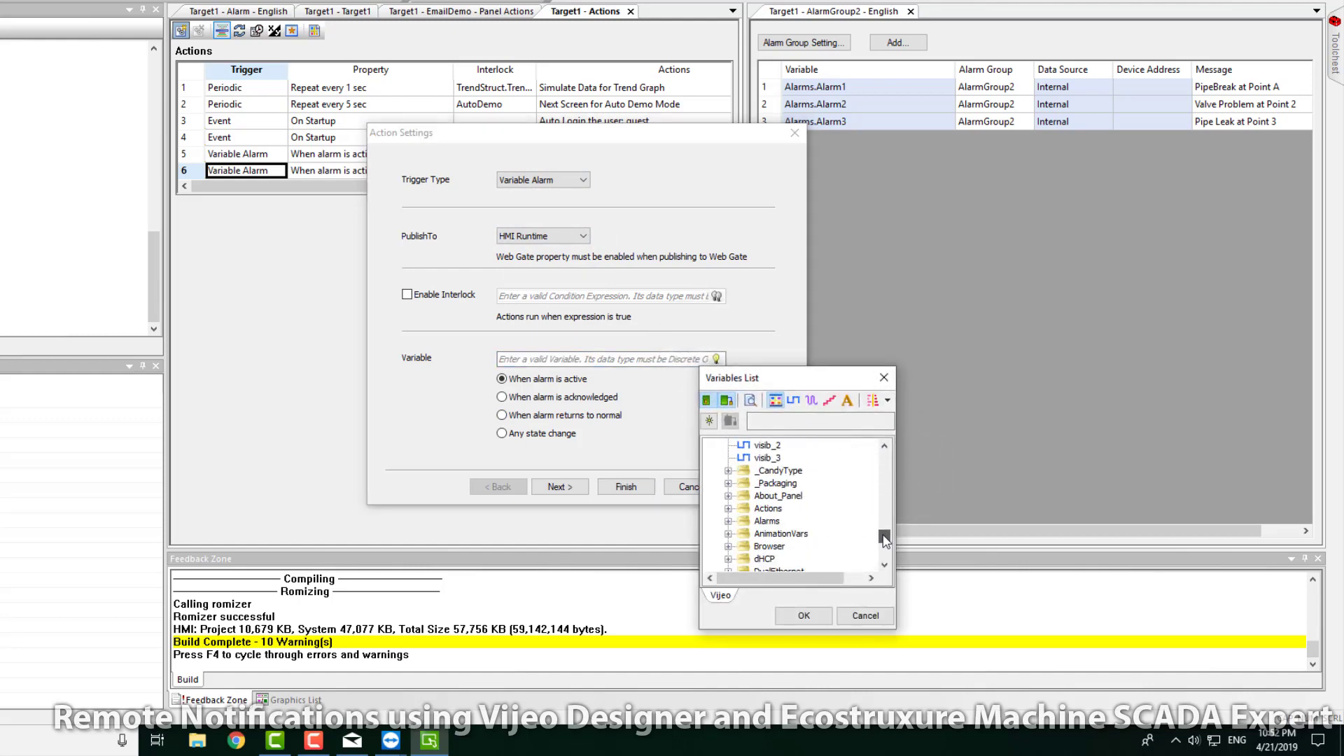
pyautogui.click(728, 509)
pyautogui.click(728, 445)
pyautogui.click(728, 457)
pyautogui.click(783, 495)
pyautogui.click(803, 615)
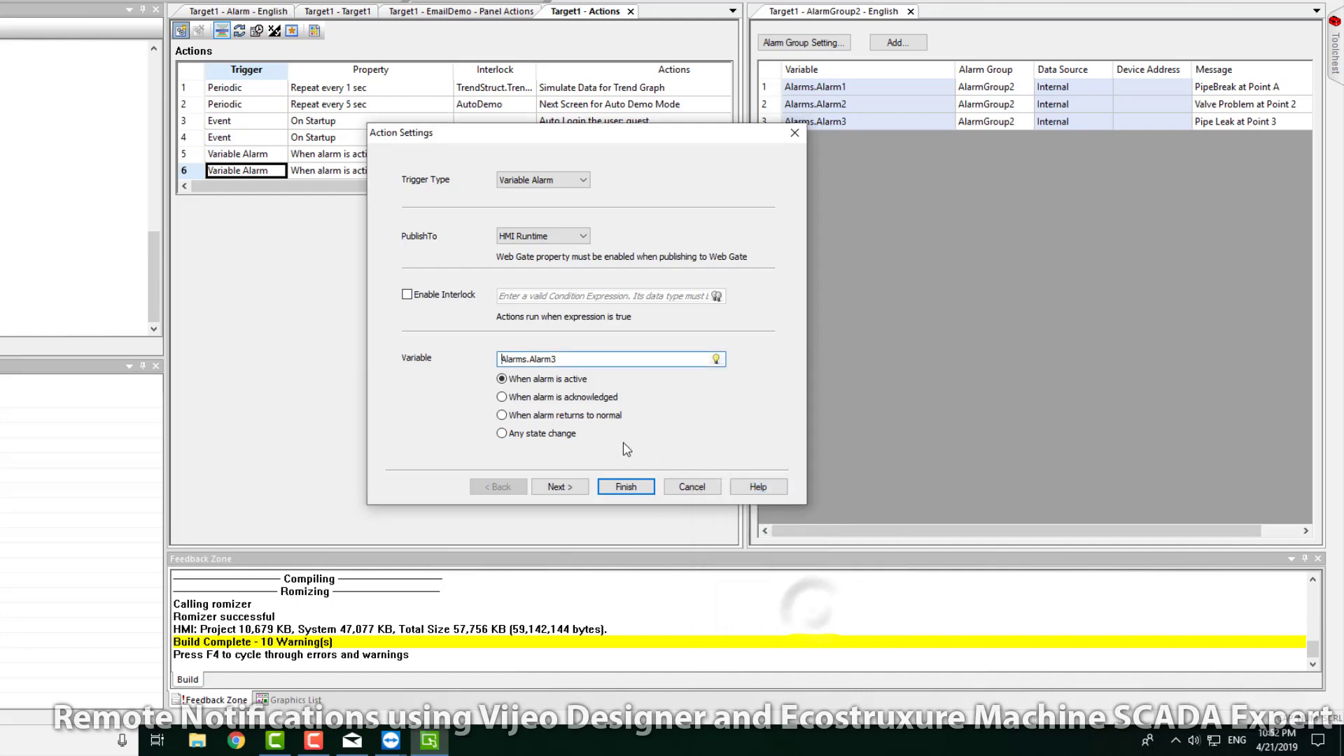
# Step: Add an E-mail operation to Technician E-mail with subject and message 'Pipe Leak at Point 3', and finish
pyautogui.click(573, 490)
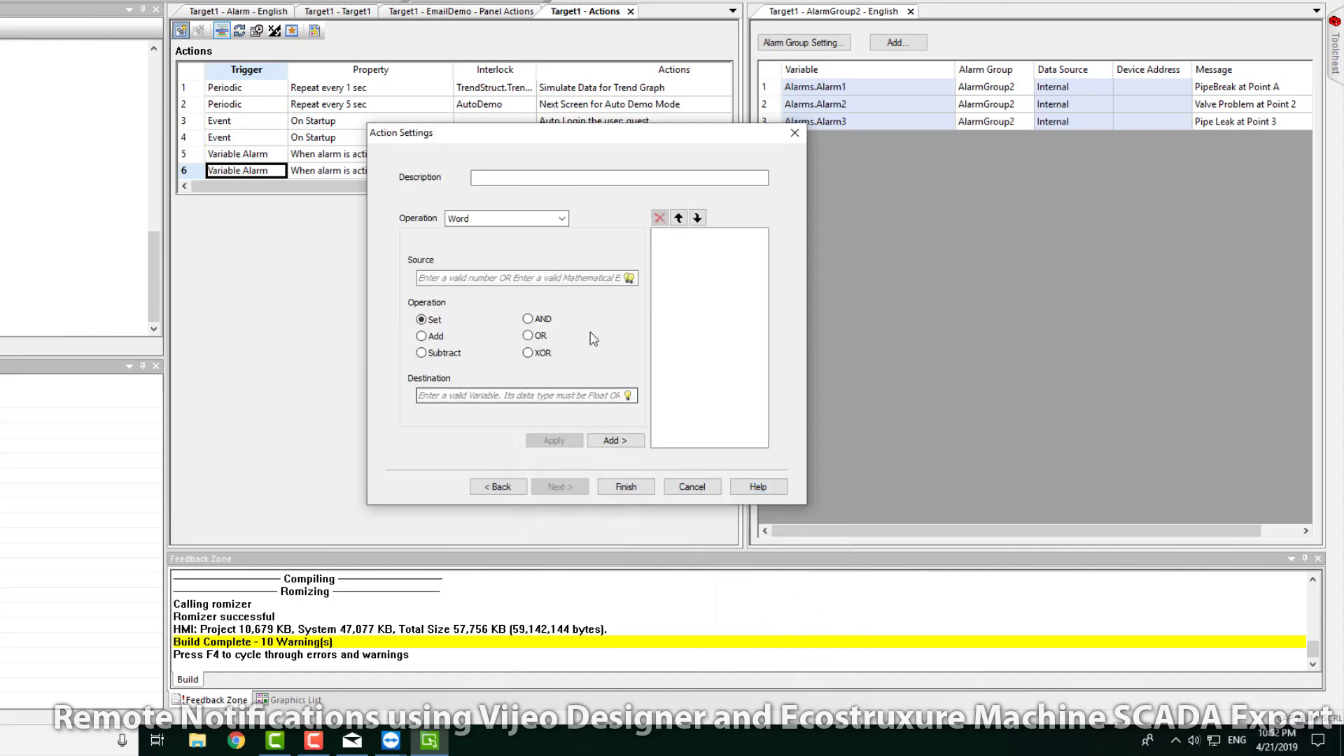
pyautogui.click(561, 219)
pyautogui.click(521, 233)
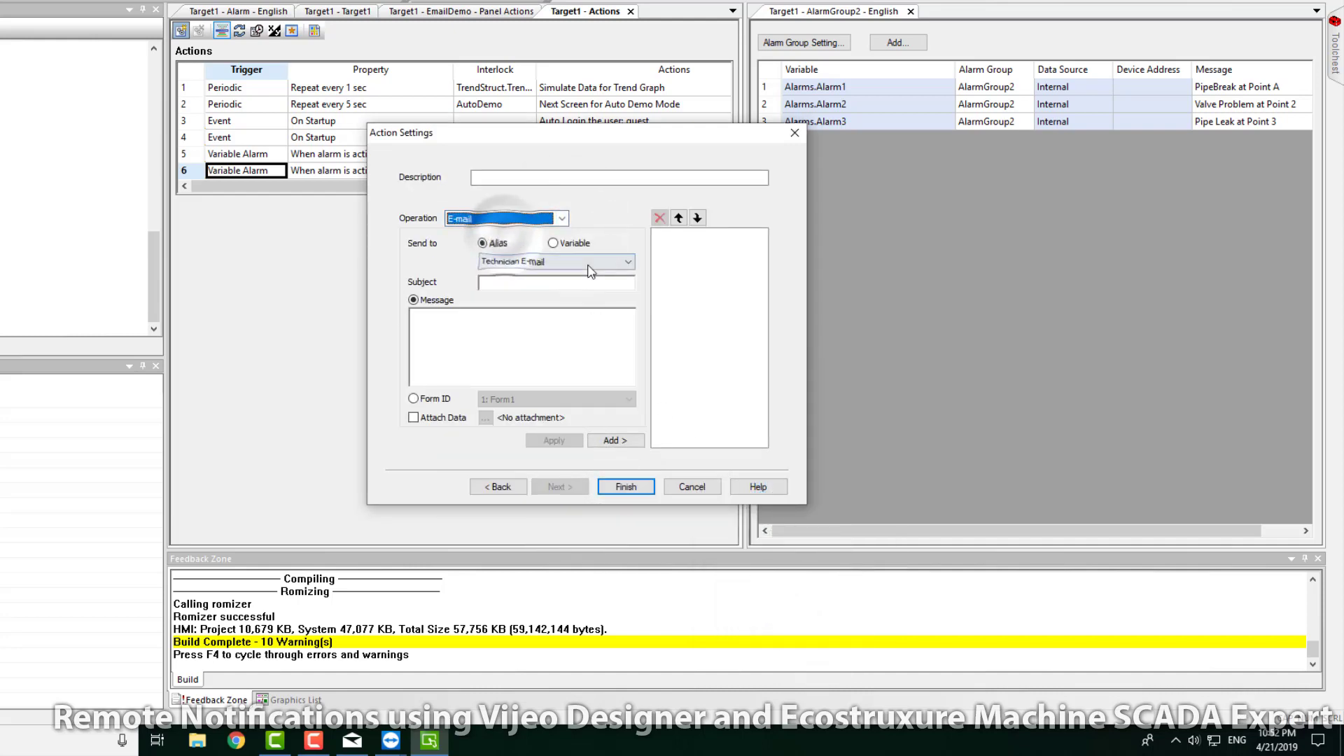
pyautogui.click(565, 283)
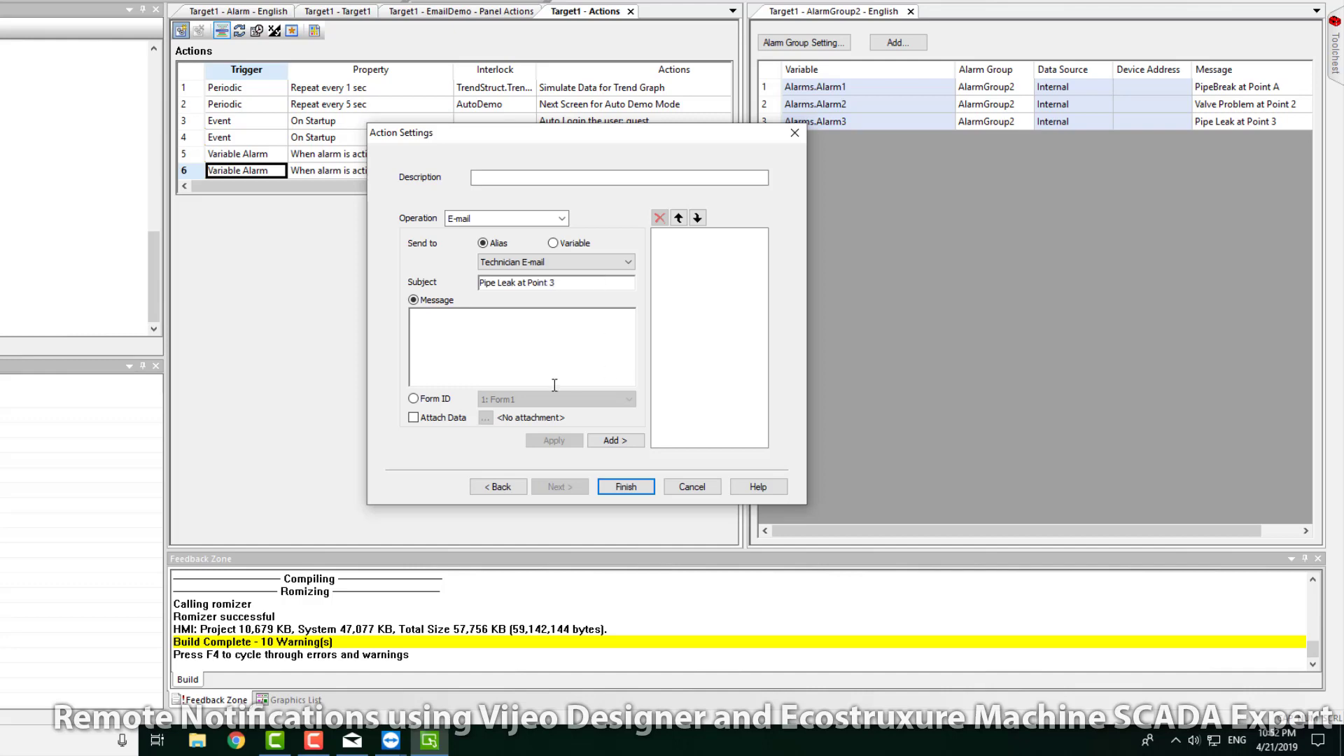
pyautogui.moveTo(557, 282); pyautogui.dragTo(384, 300)
pyautogui.hotkey('ctrl', 'c')
pyautogui.click(546, 327)
pyautogui.hotkey('ctrl', 'v')
pyautogui.click(625, 442)
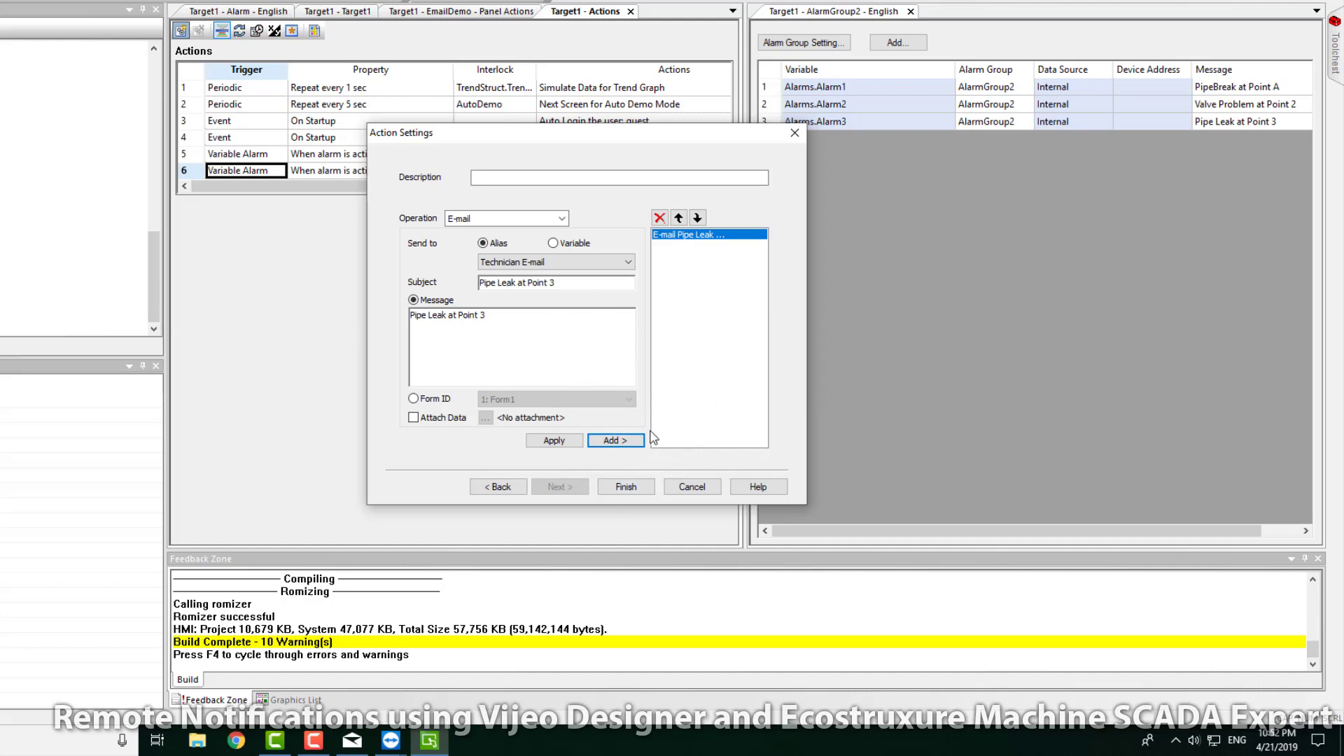
pyautogui.click(625, 488)
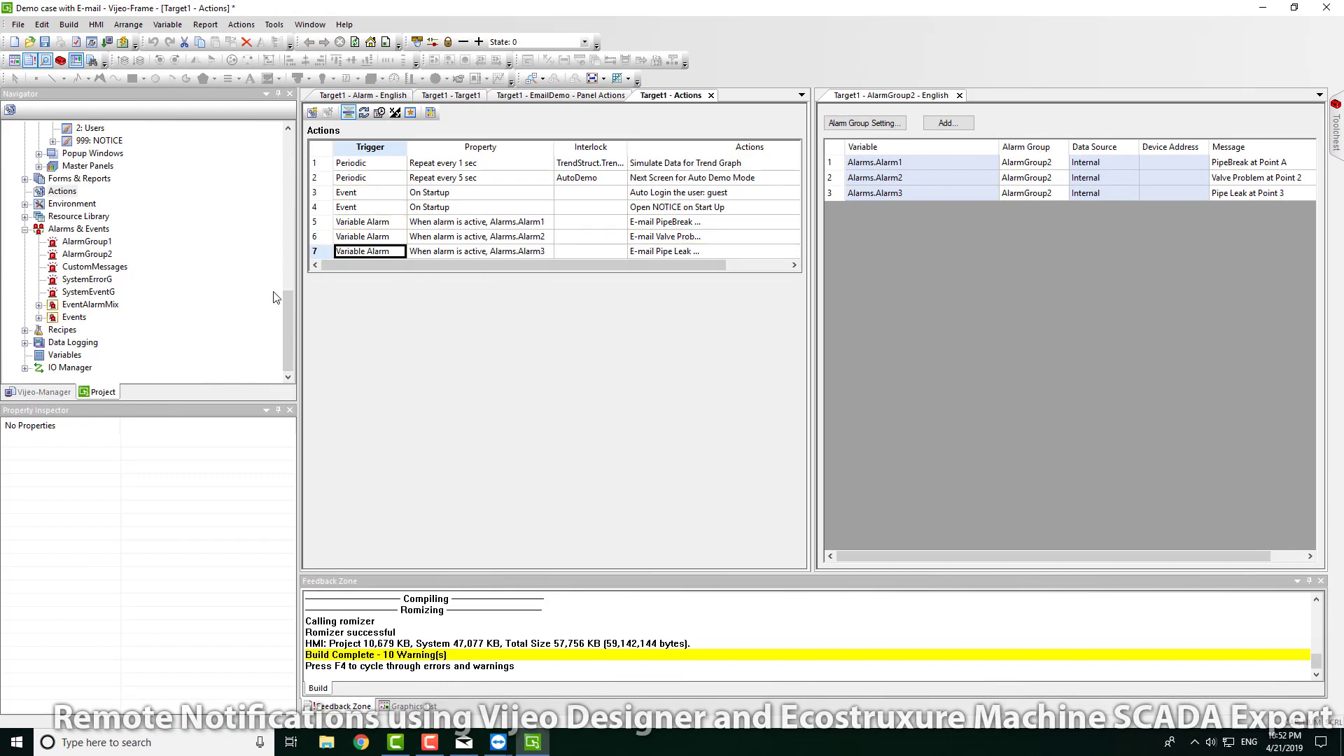
# Step: Build & Simulate Target1 and dismiss the runtime's alarm banner
pyautogui.moveTo(291, 325); pyautogui.dragTo(290, 140)
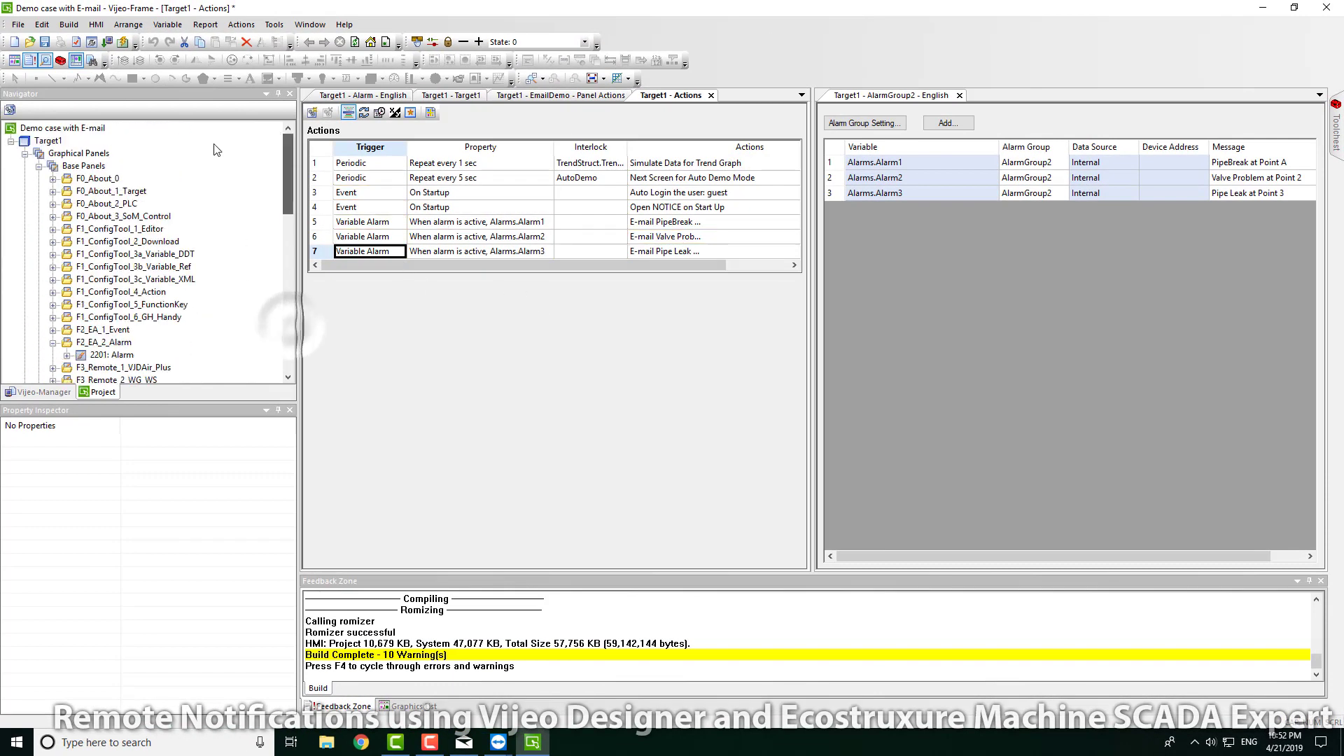
pyautogui.rightClick(39, 141)
pyautogui.click(105, 170)
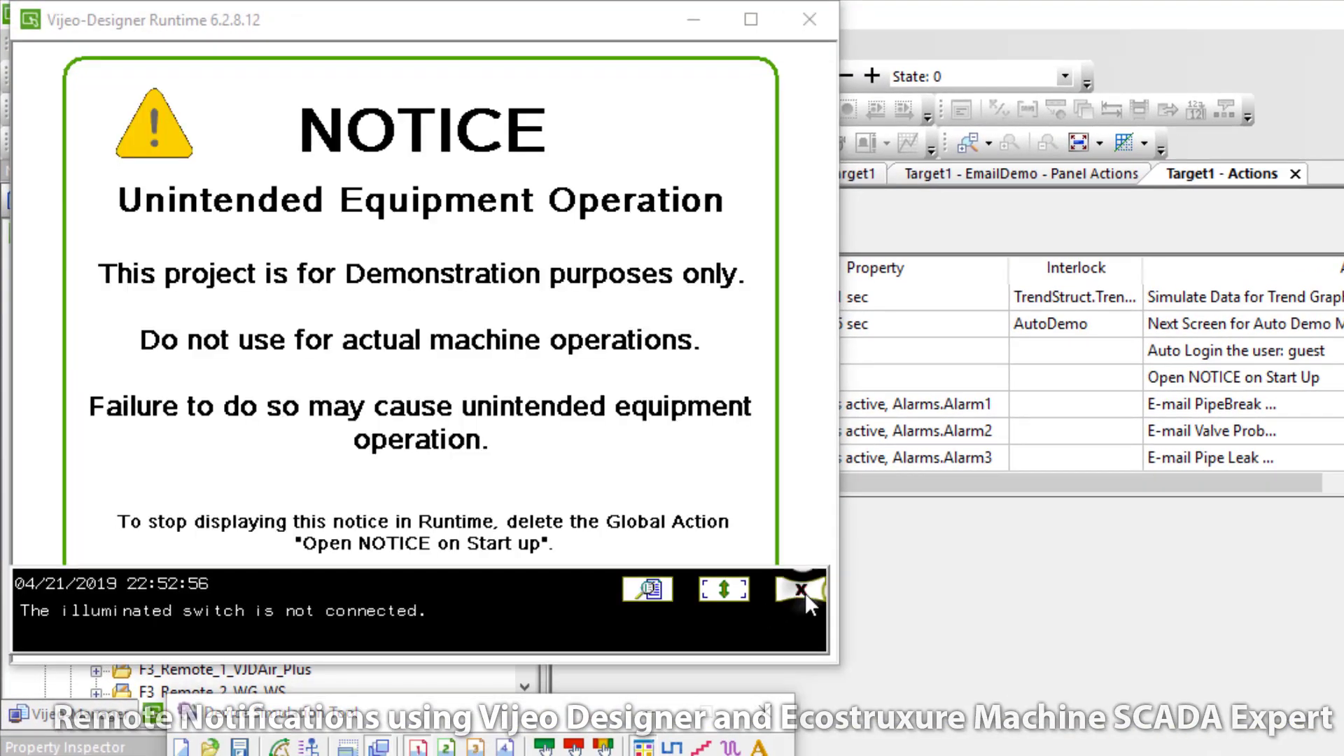
pyautogui.click(800, 590)
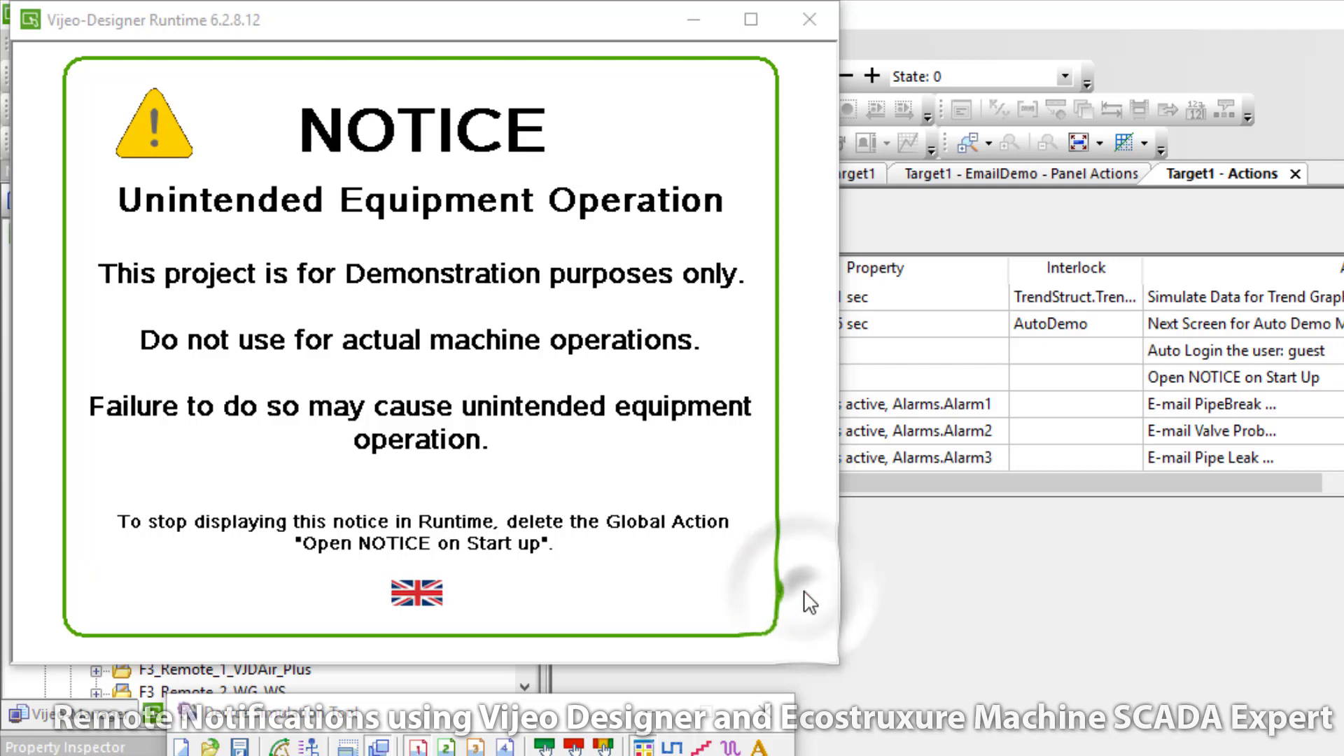
# Step: Go to the HMI's Event / Alarms > Alarm screen and open Mail alongside it
pyautogui.click(655, 438)
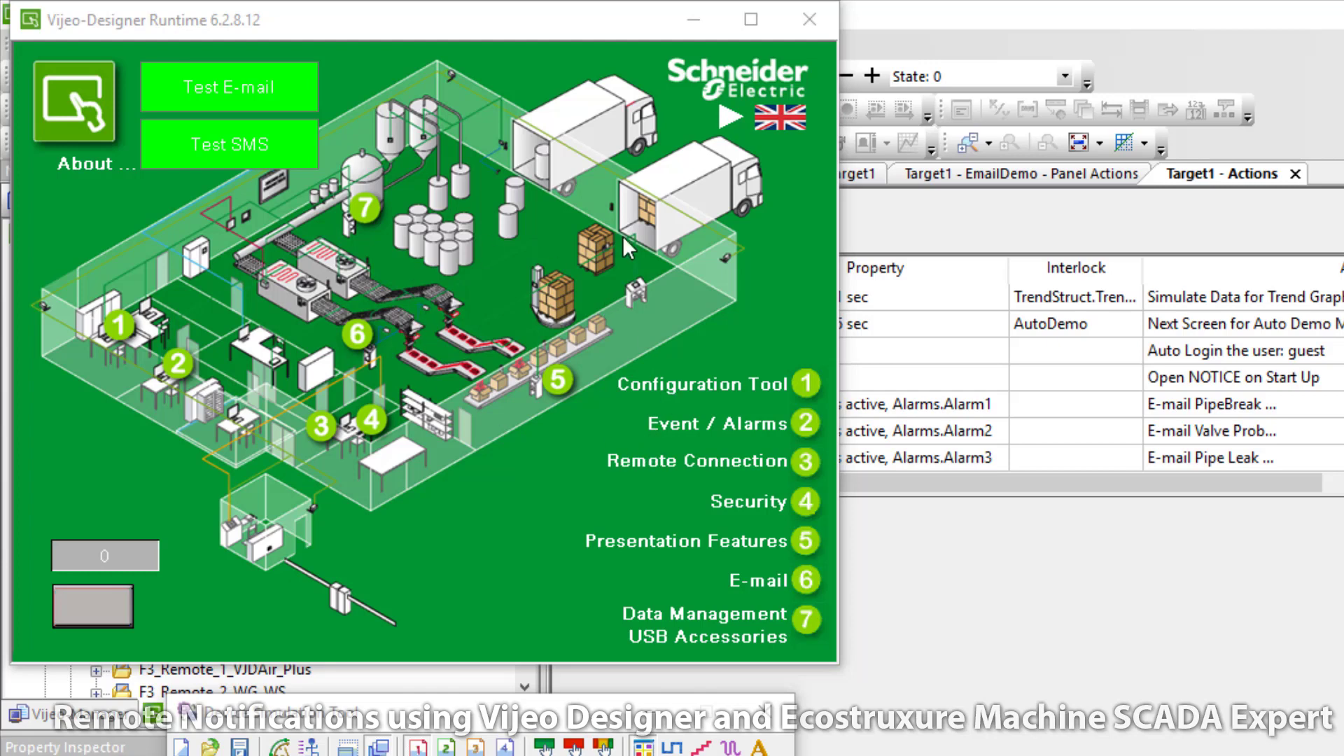
pyautogui.click(742, 425)
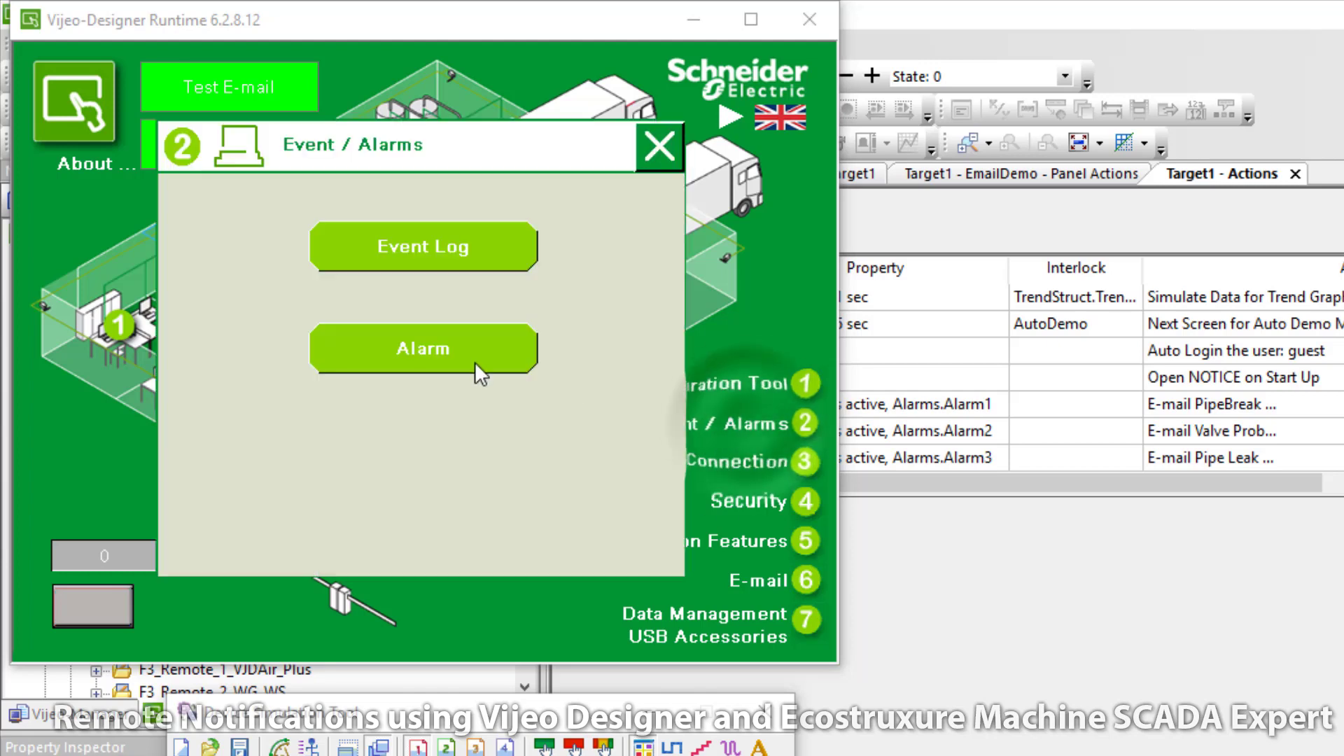
pyautogui.click(532, 367)
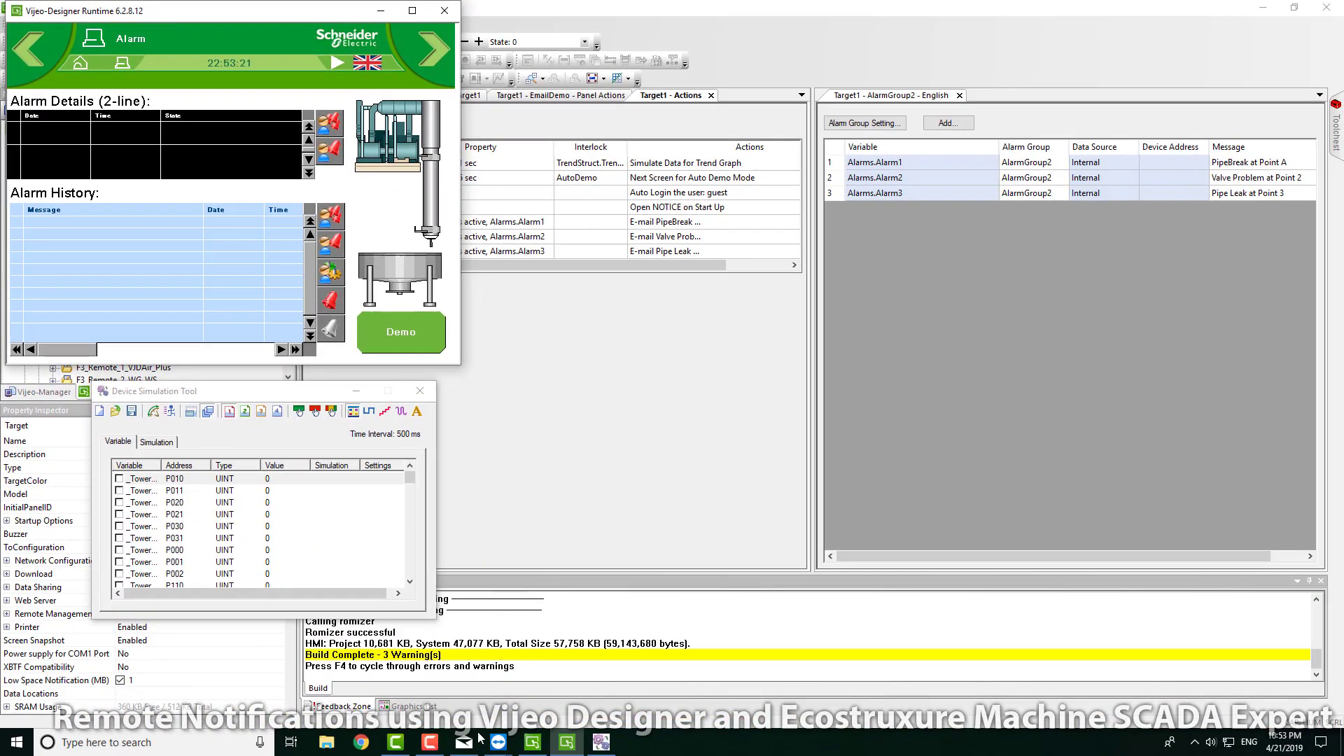
pyautogui.click(464, 744)
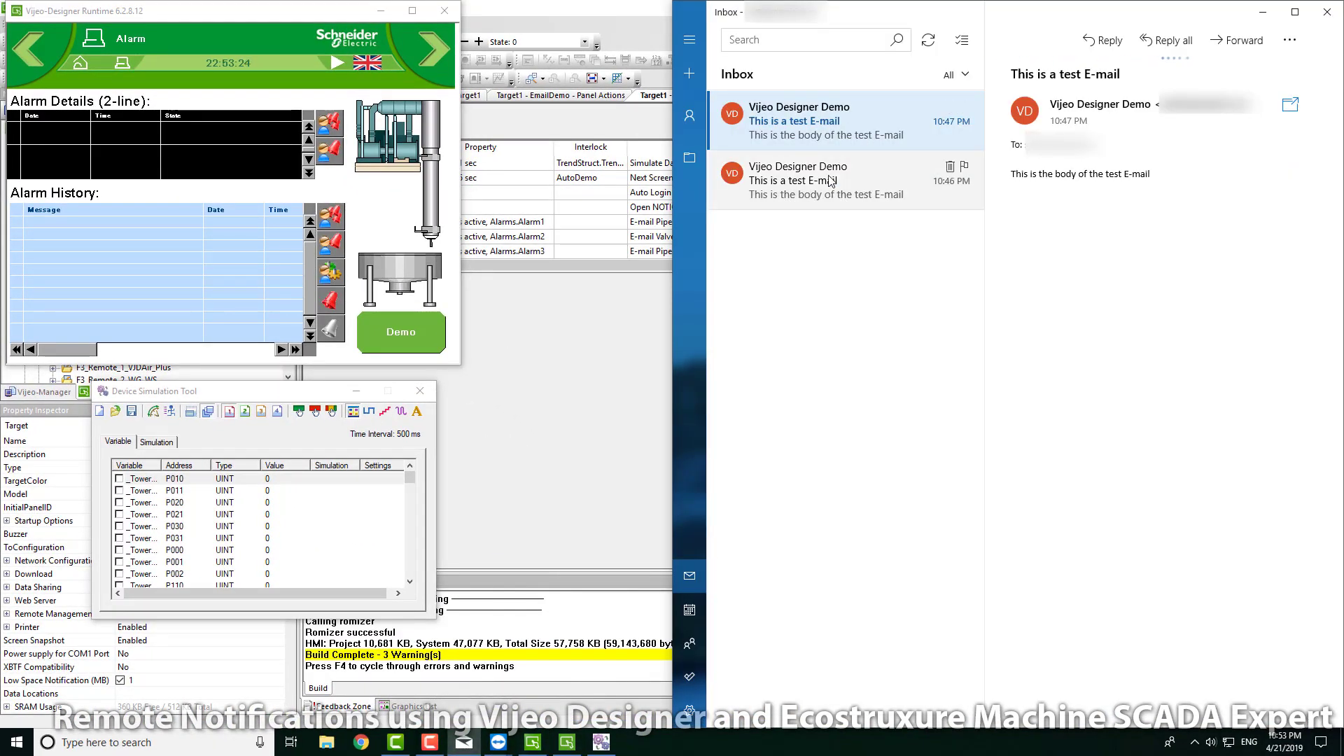
# Step: Delete the old test e-mails, sync, and run the Demo alarm sequence on the HMI
pyautogui.press('Delete')
pyautogui.click(928, 40)
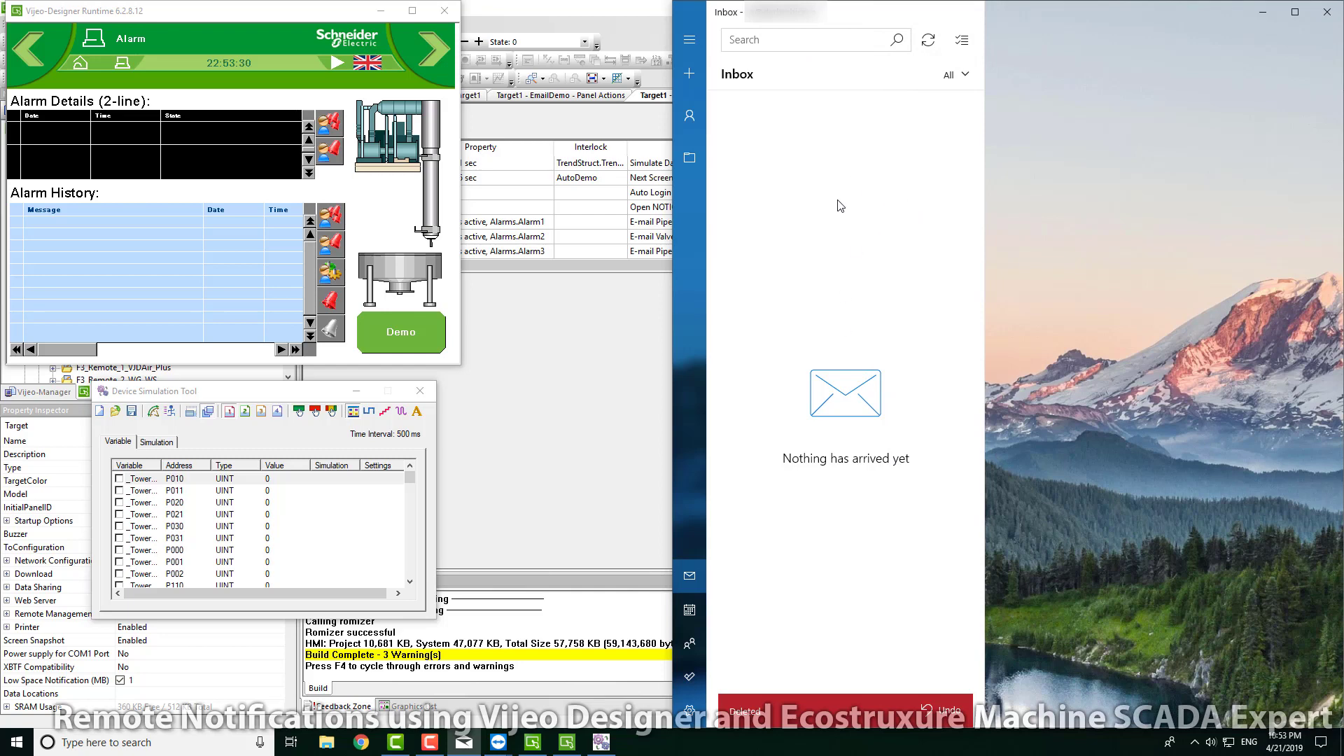
pyautogui.click(401, 331)
pyautogui.click(481, 253)
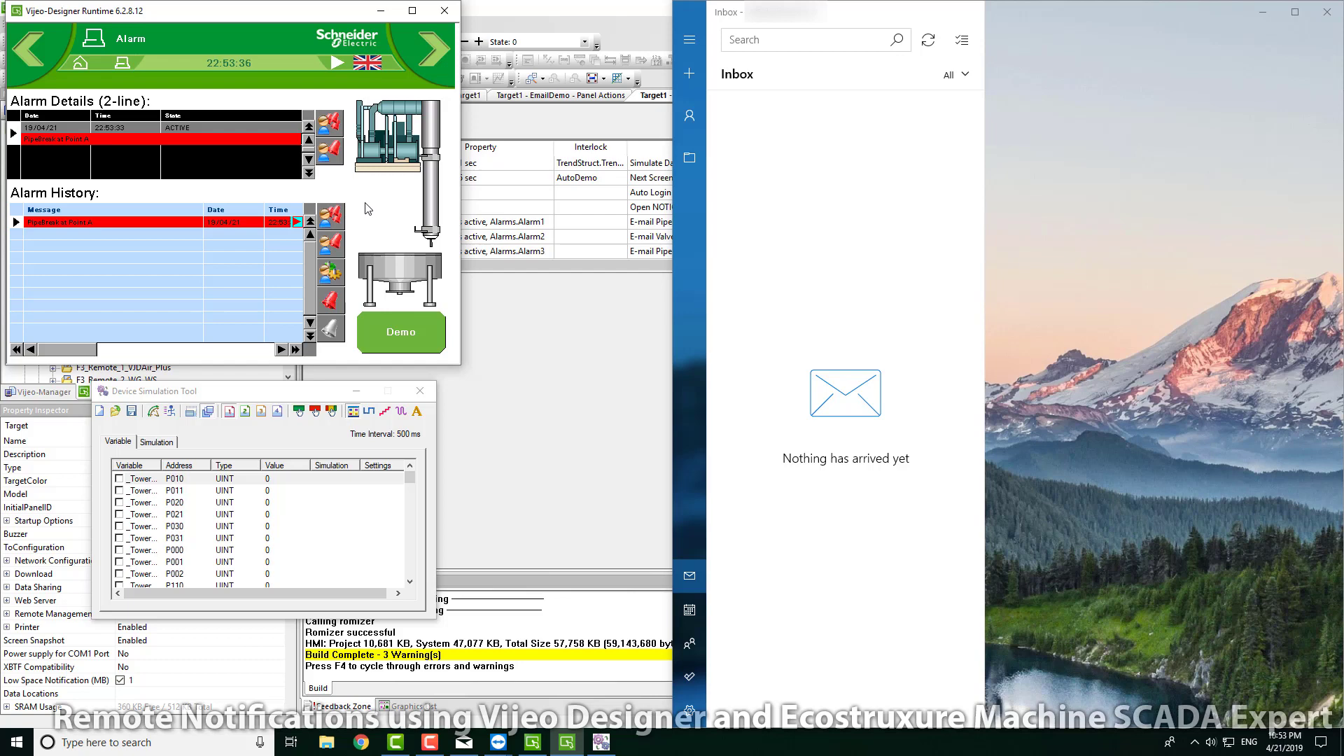
pyautogui.click(413, 169)
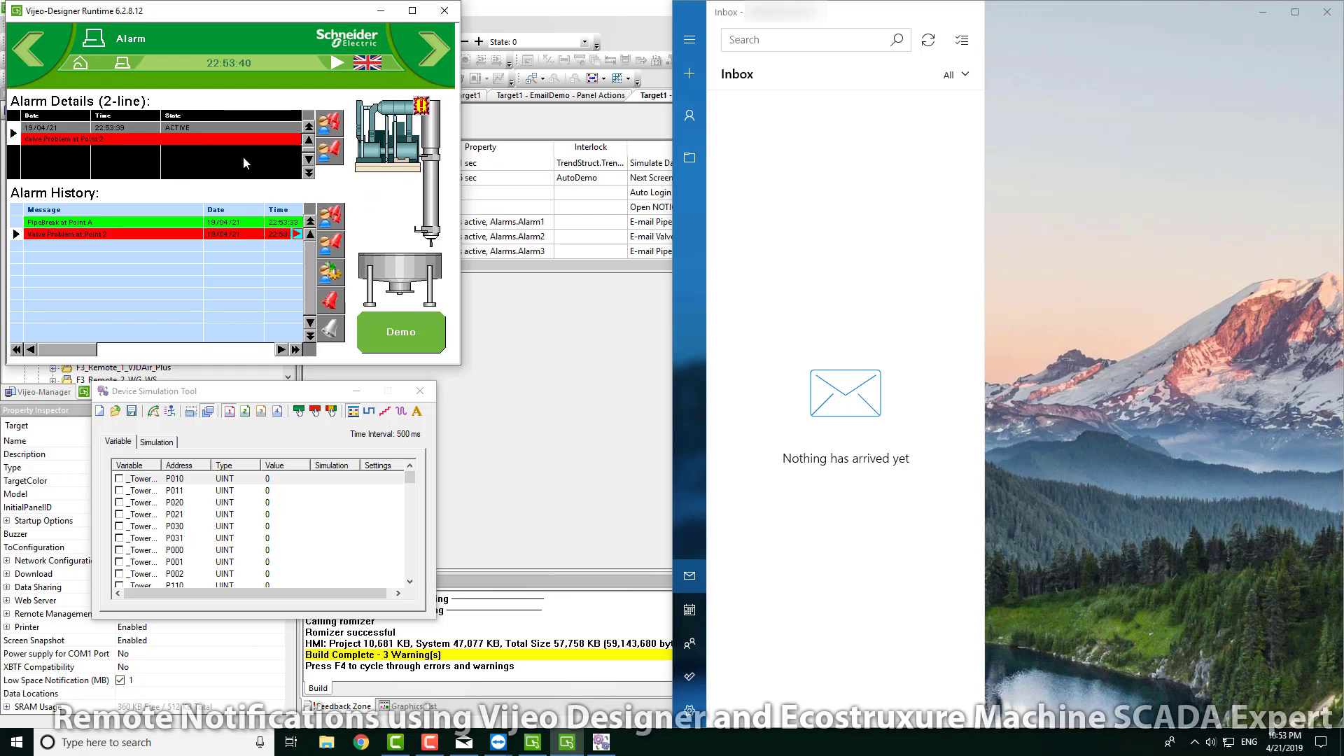
# Step: Sync Mail repeatedly until the PipeBreak at Point A alert e-mails arrive
pyautogui.click(928, 41)
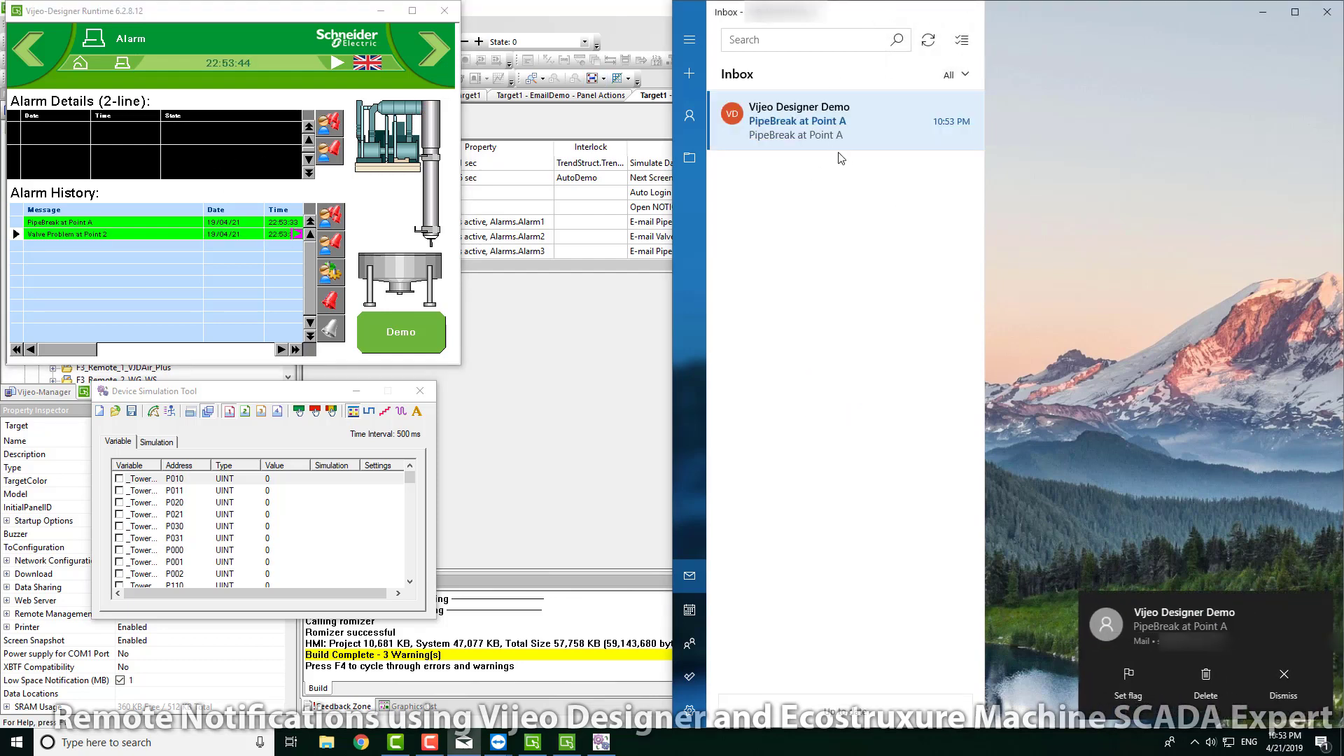
pyautogui.click(931, 42)
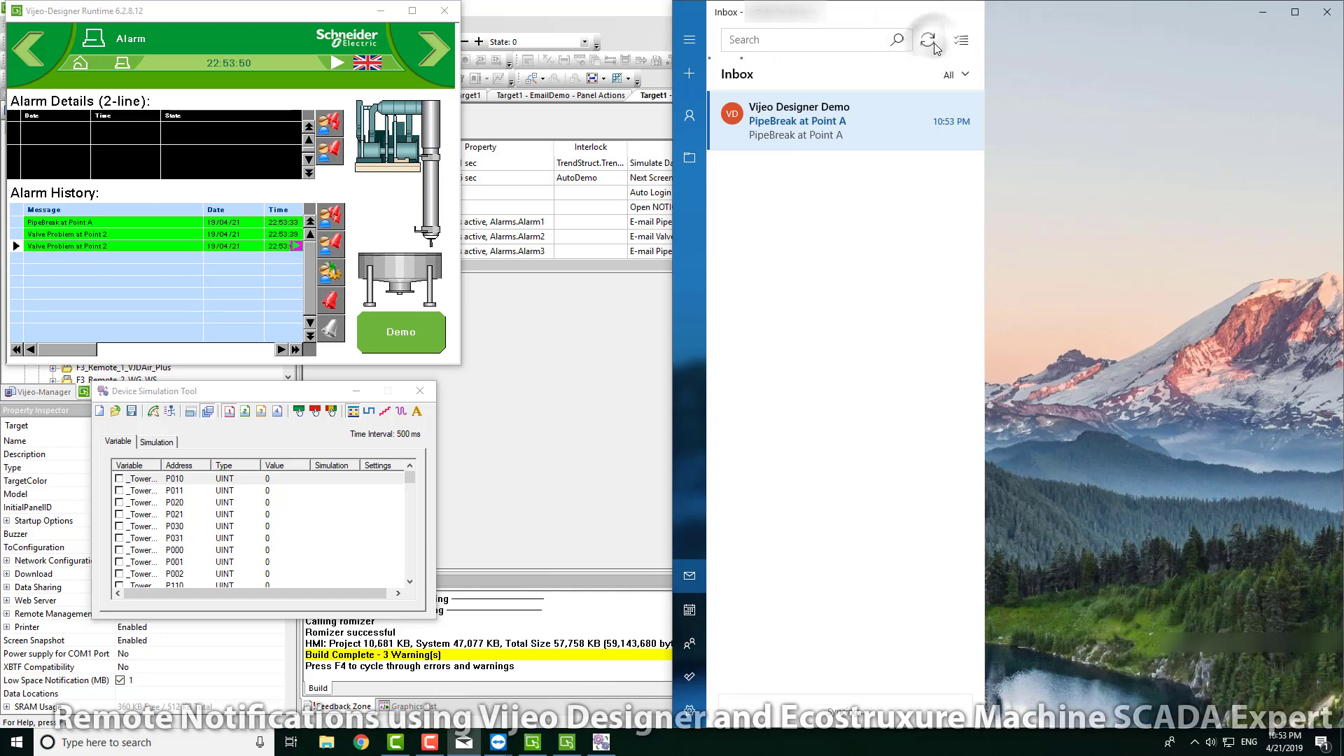
pyautogui.click(931, 49)
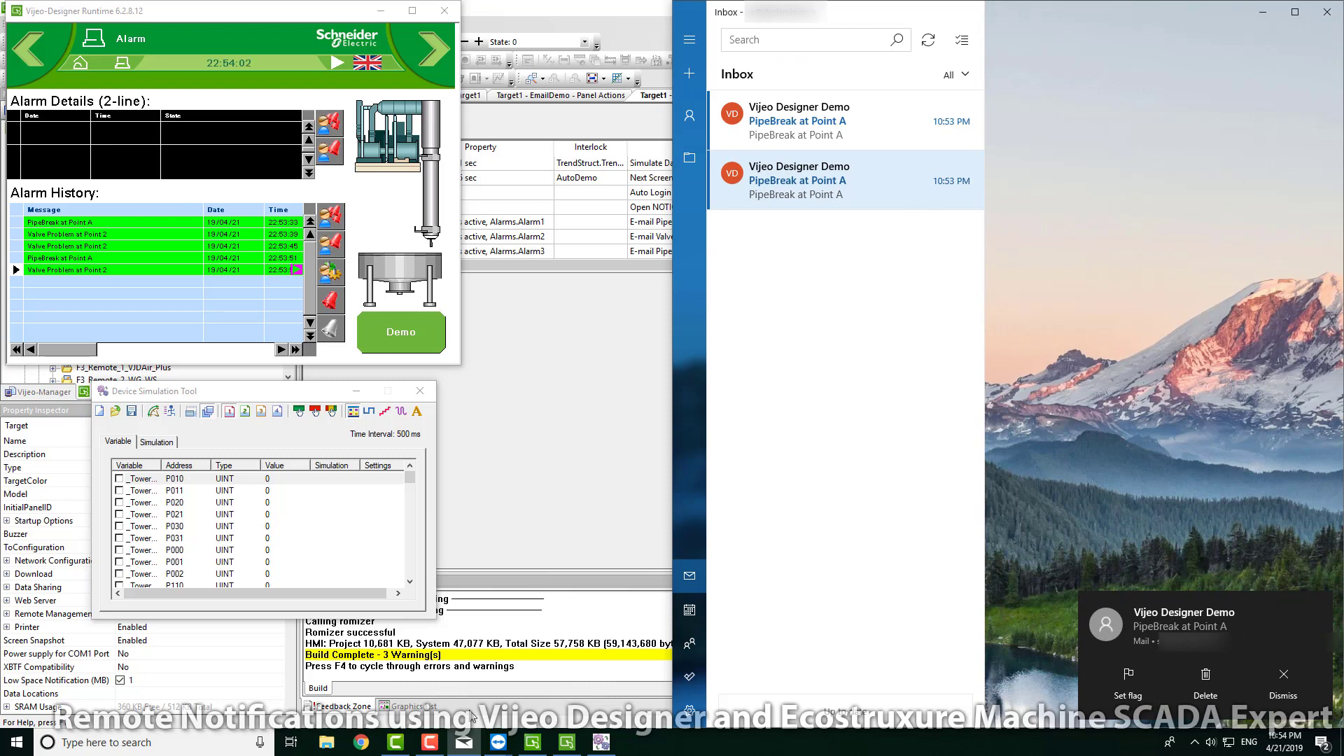
# Step: Check the phone's Valve Problem SMS alerts, sync the inbox, and minimize the TeamViewer phone window
pyautogui.moveTo(502, 747)
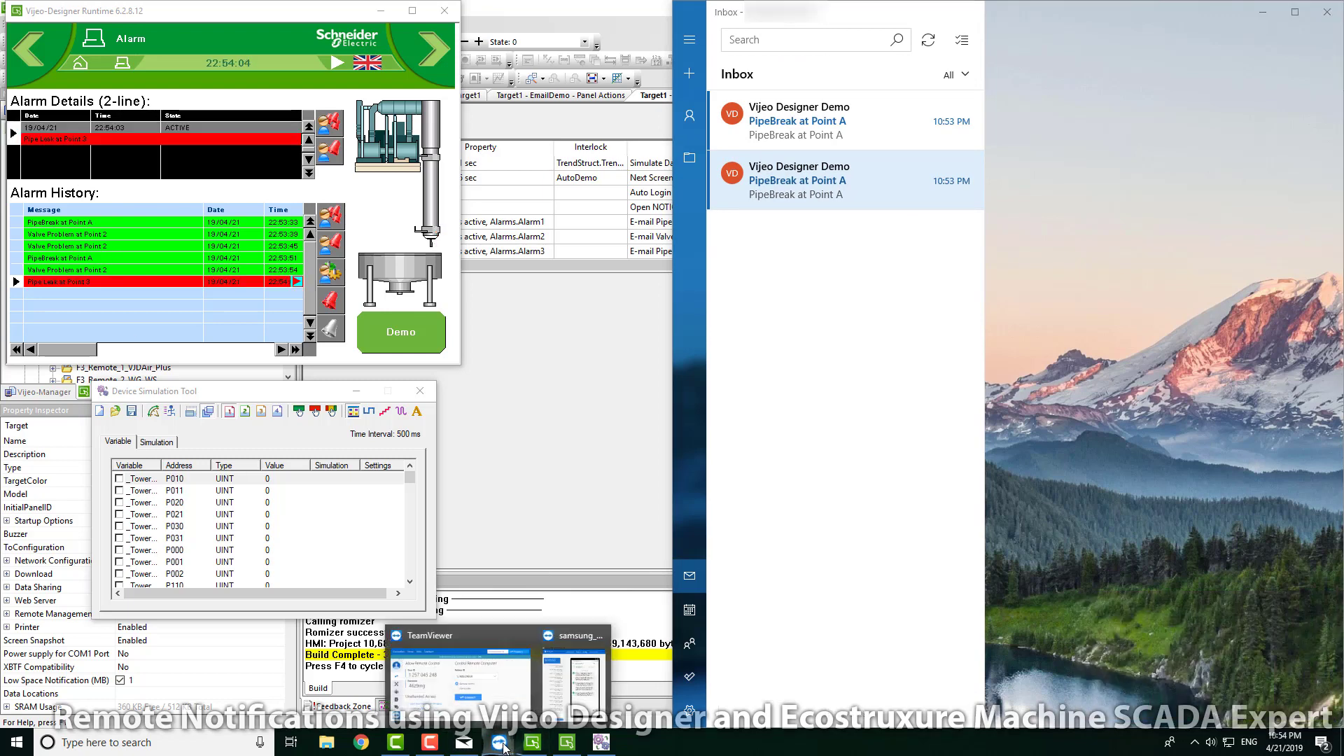
pyautogui.click(573, 673)
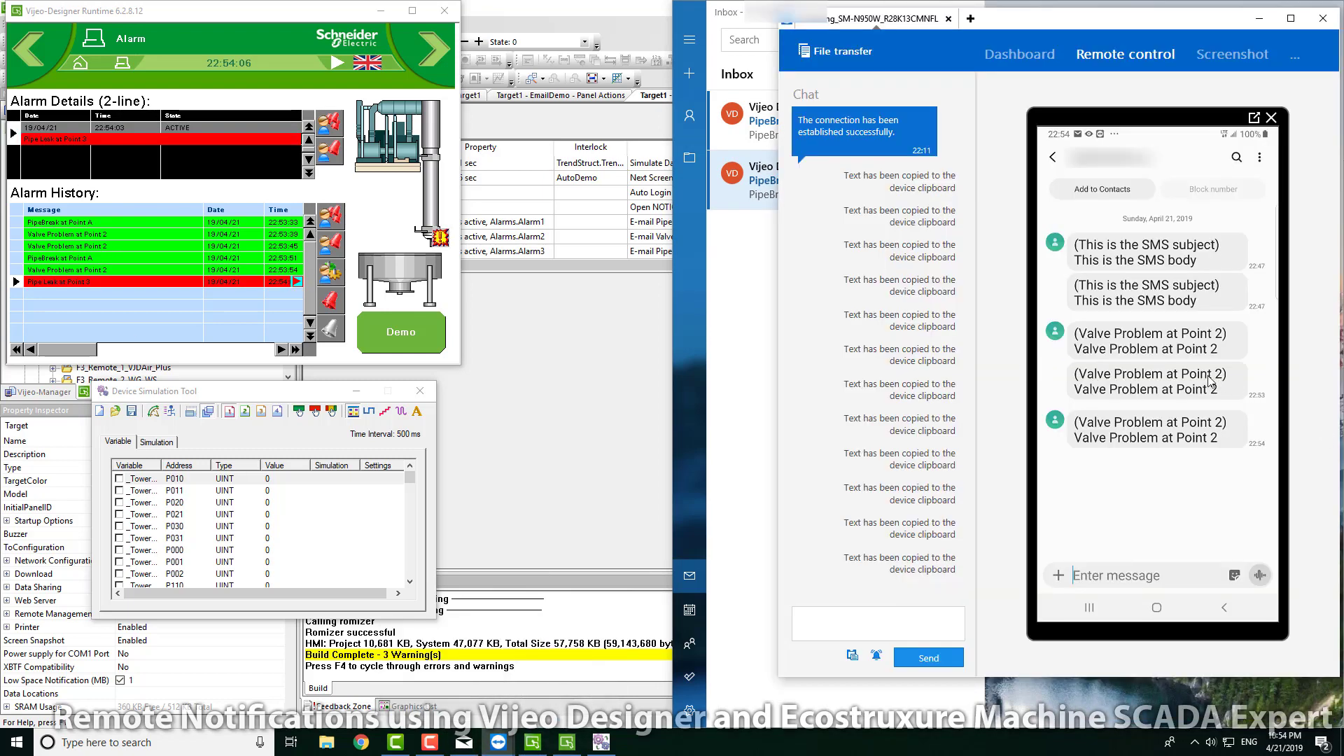
pyautogui.click(1259, 18)
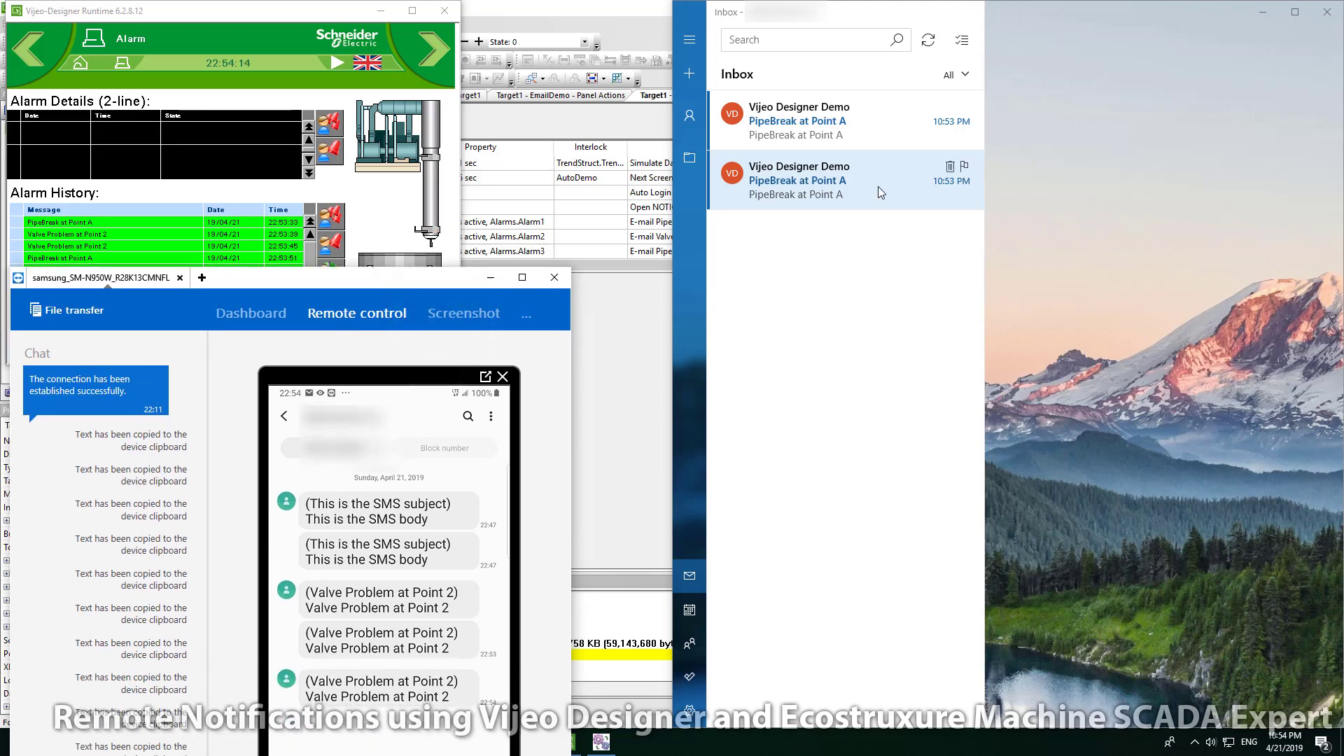
pyautogui.click(929, 39)
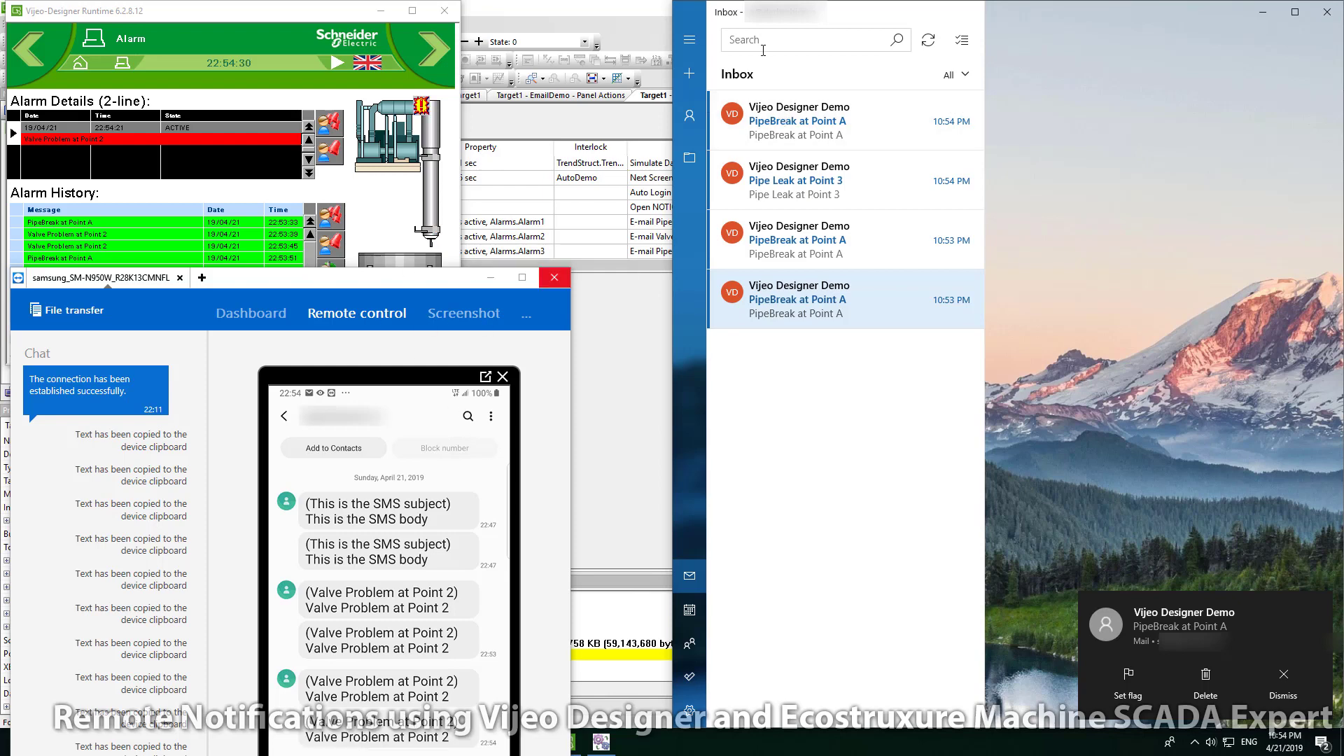
pyautogui.moveTo(462, 281); pyautogui.dragTo(1095, 176)
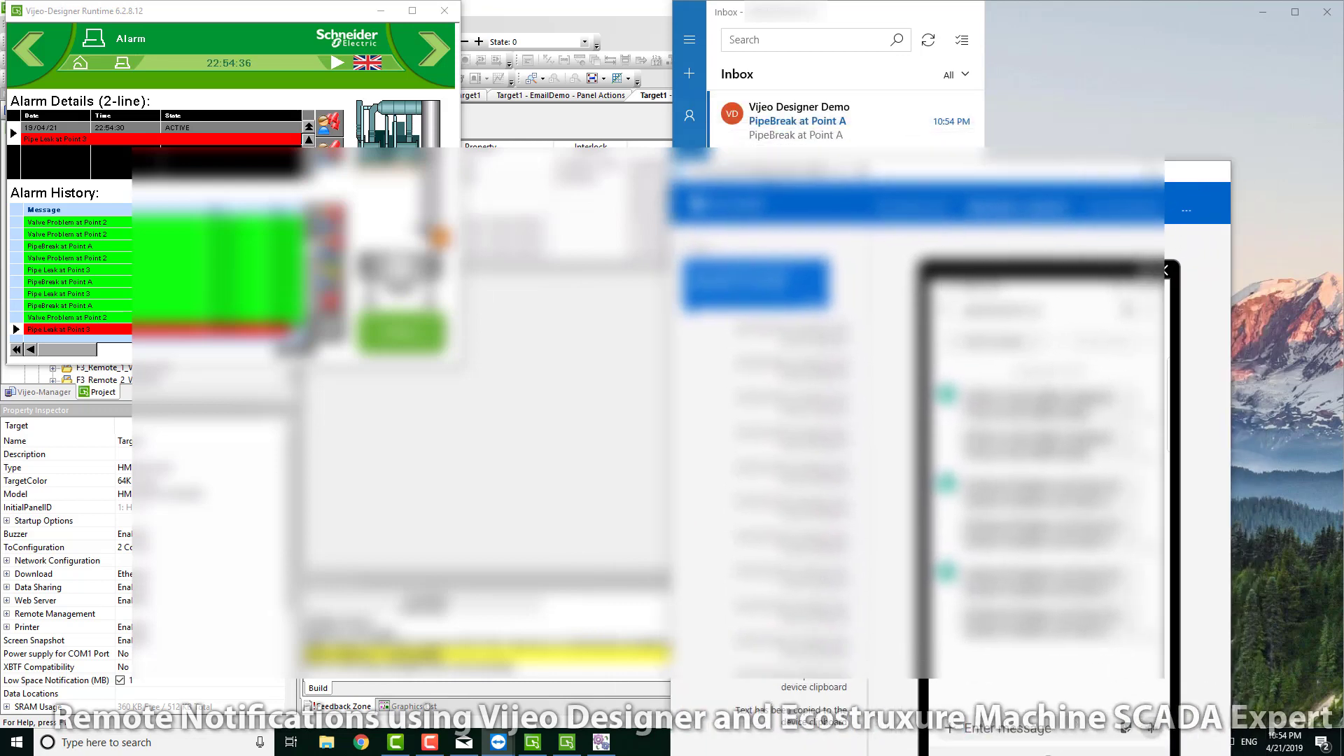
pyautogui.click(1150, 171)
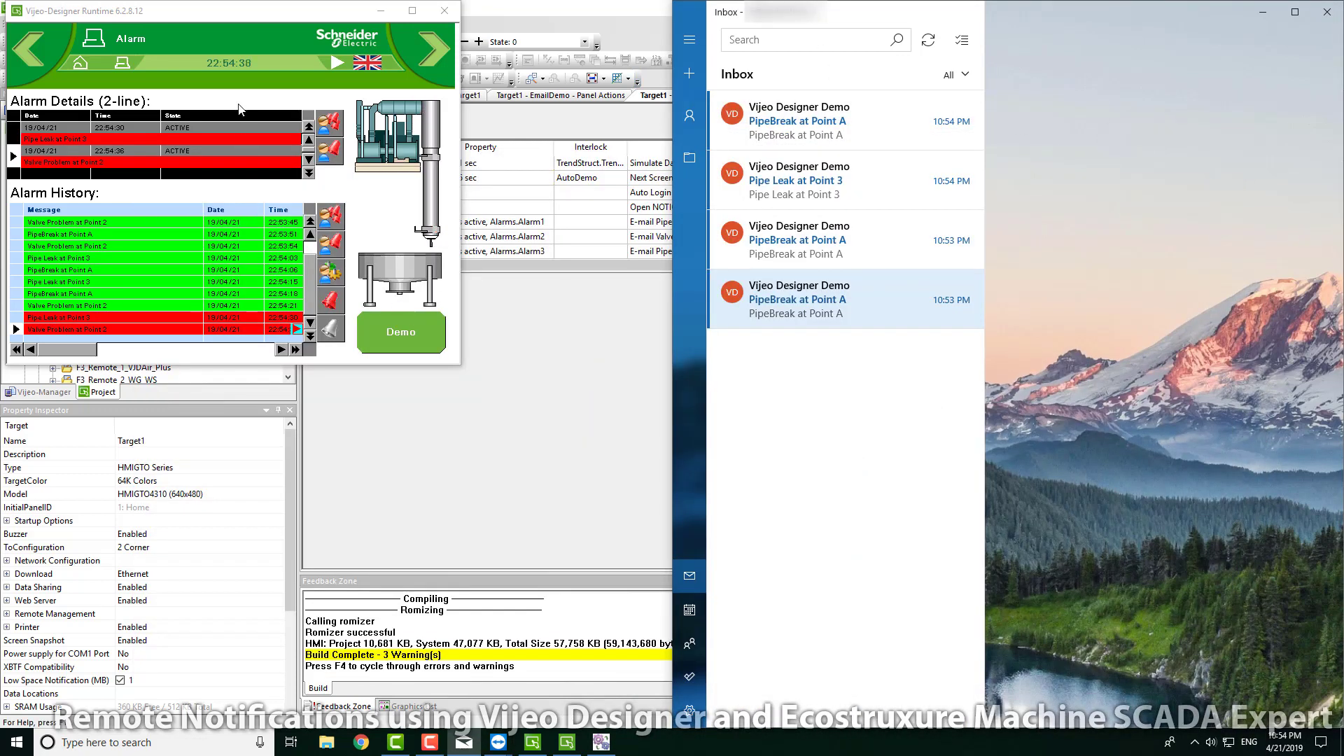
# Step: Return the HMI simulation to its Home page and close the running simulation
pyautogui.click(81, 65)
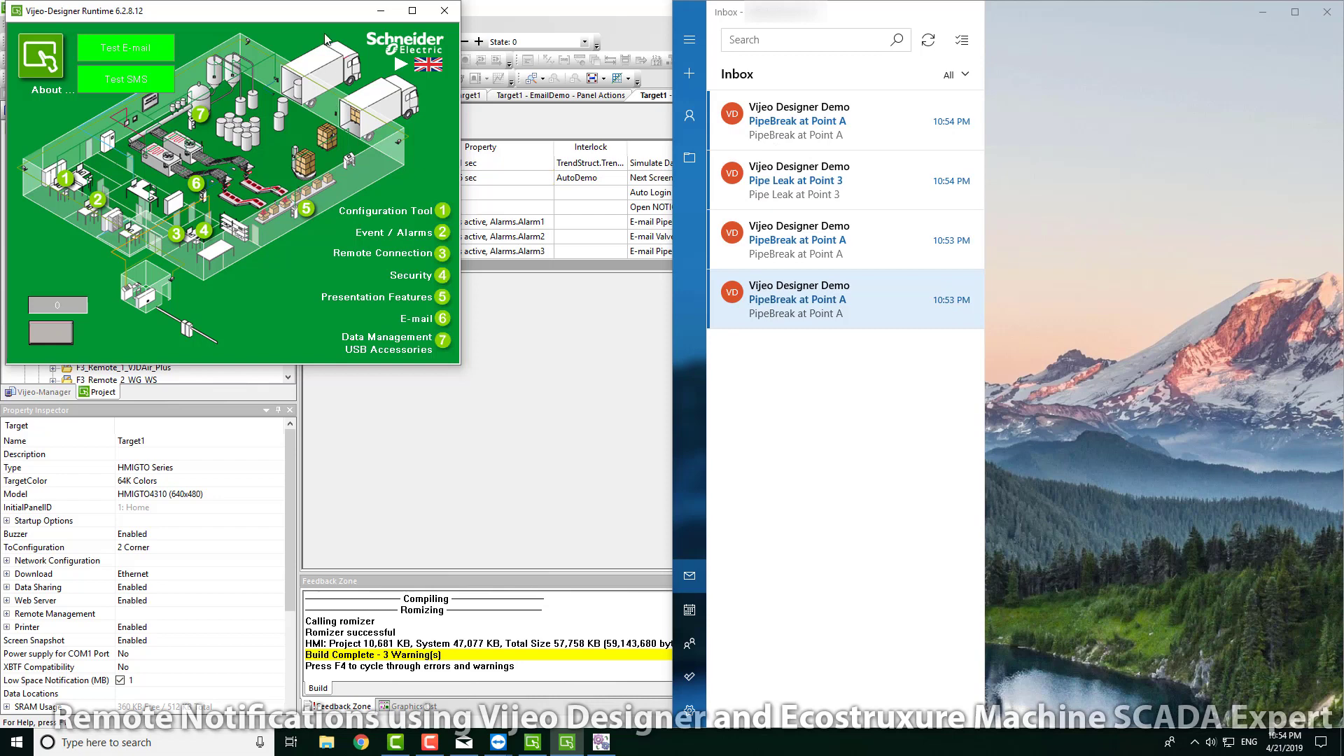
pyautogui.moveTo(285, 21); pyautogui.dragTo(354, 58)
pyautogui.click(515, 49)
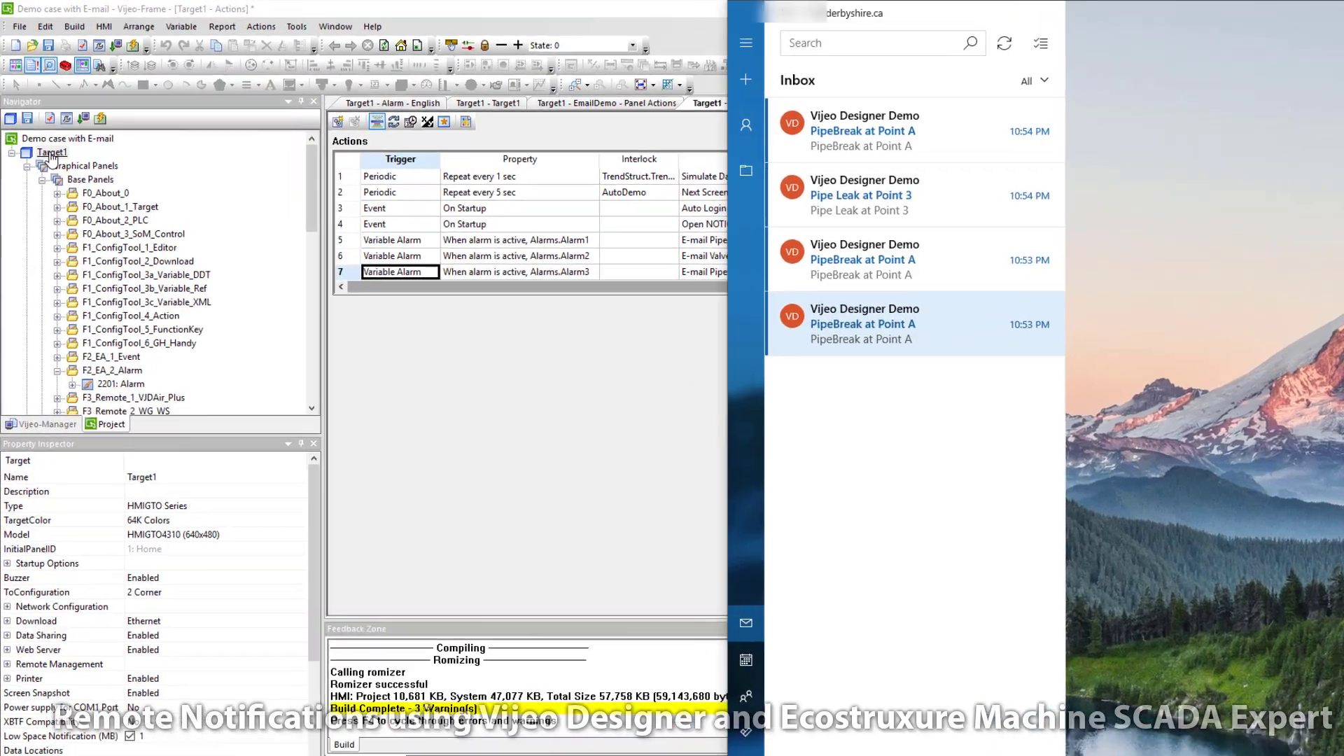
# Step: Open Target1, then the Home panel, and the Test E-mail button's switch settings
pyautogui.doubleClick(51, 153)
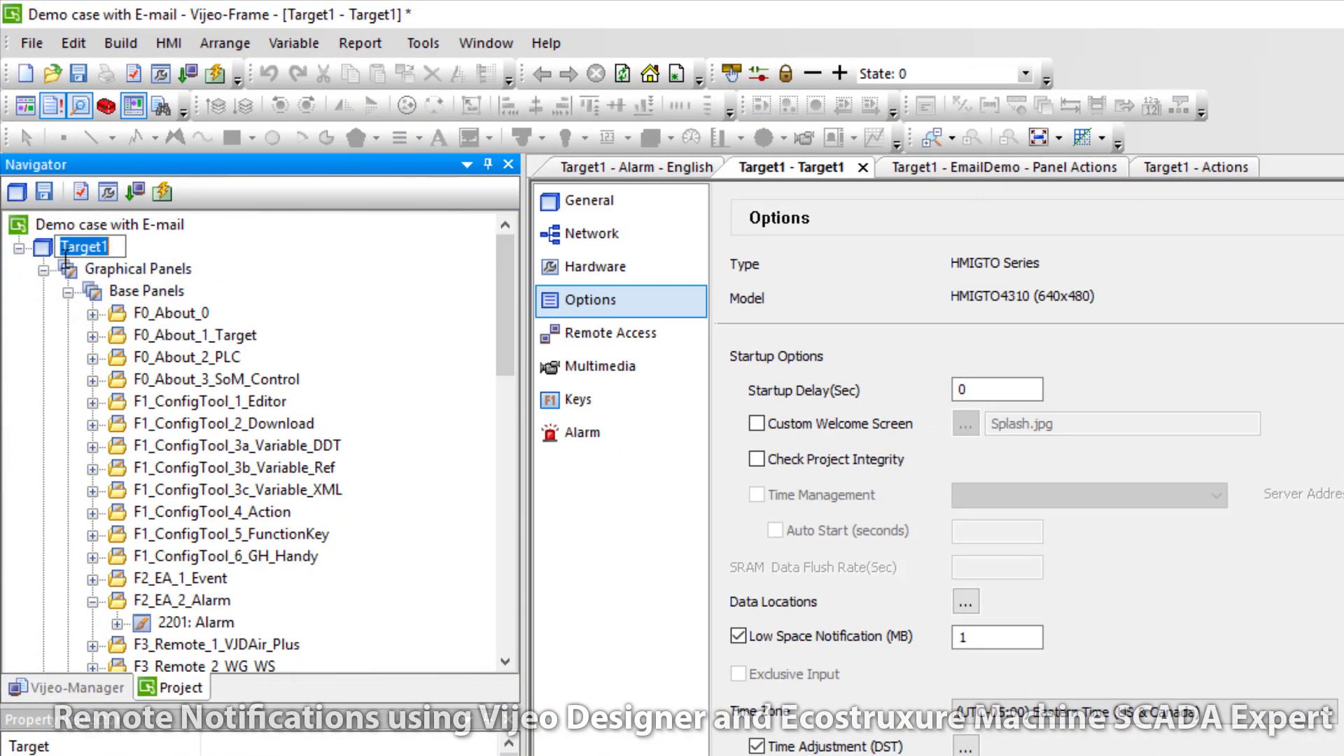
pyautogui.moveTo(501, 347); pyautogui.dragTo(511, 527)
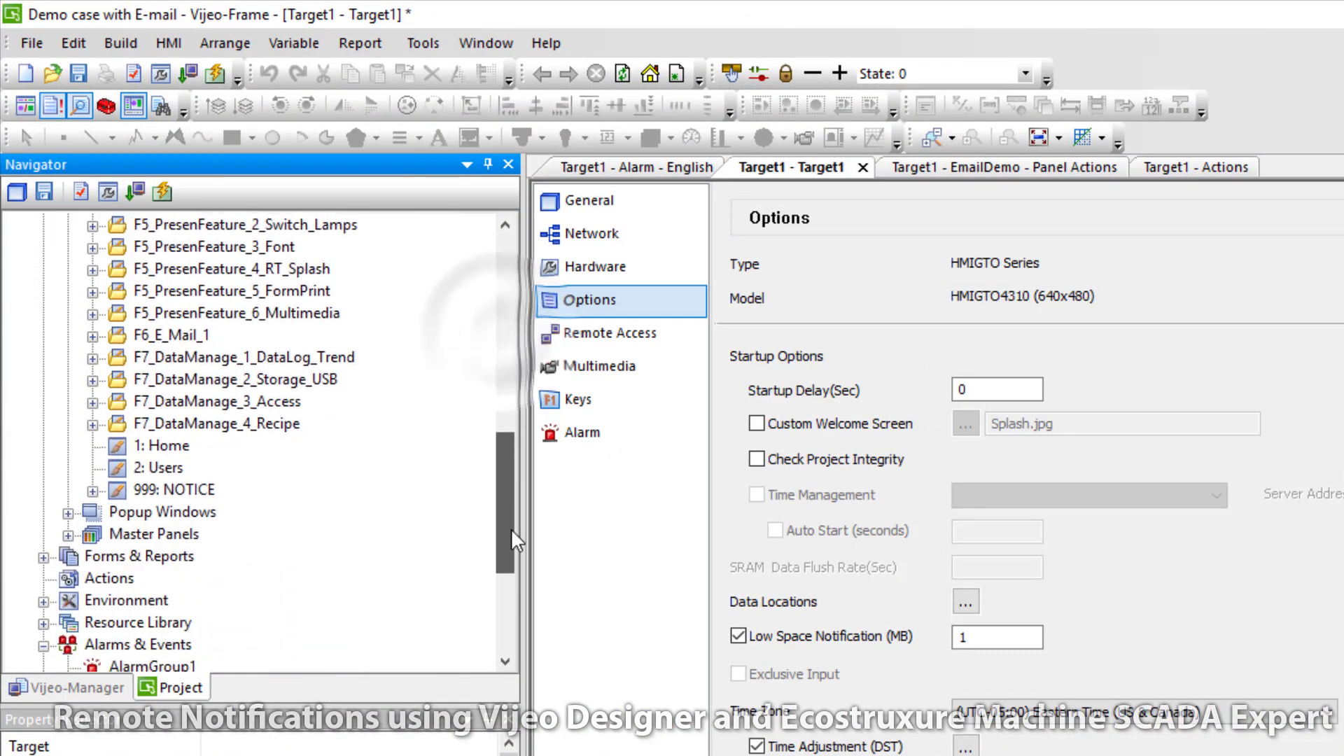
pyautogui.doubleClick(160, 445)
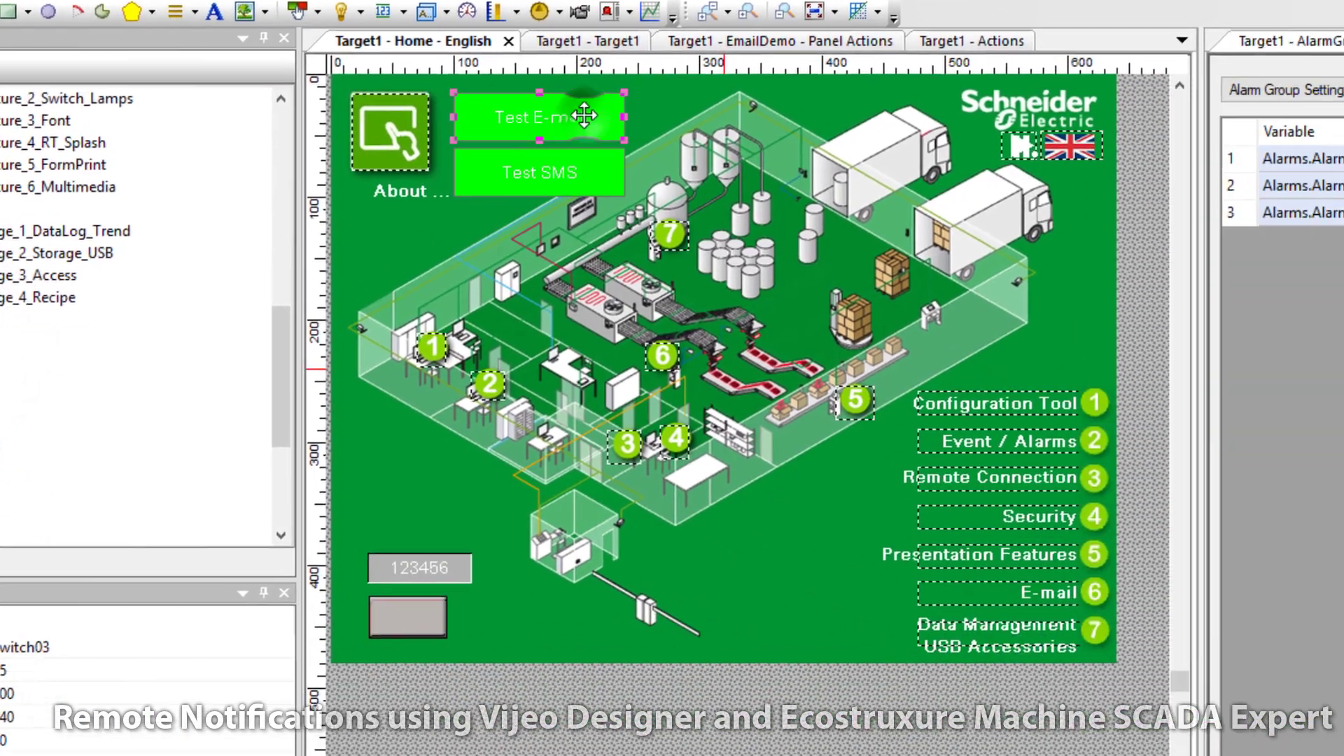
pyautogui.doubleClick(840, 245)
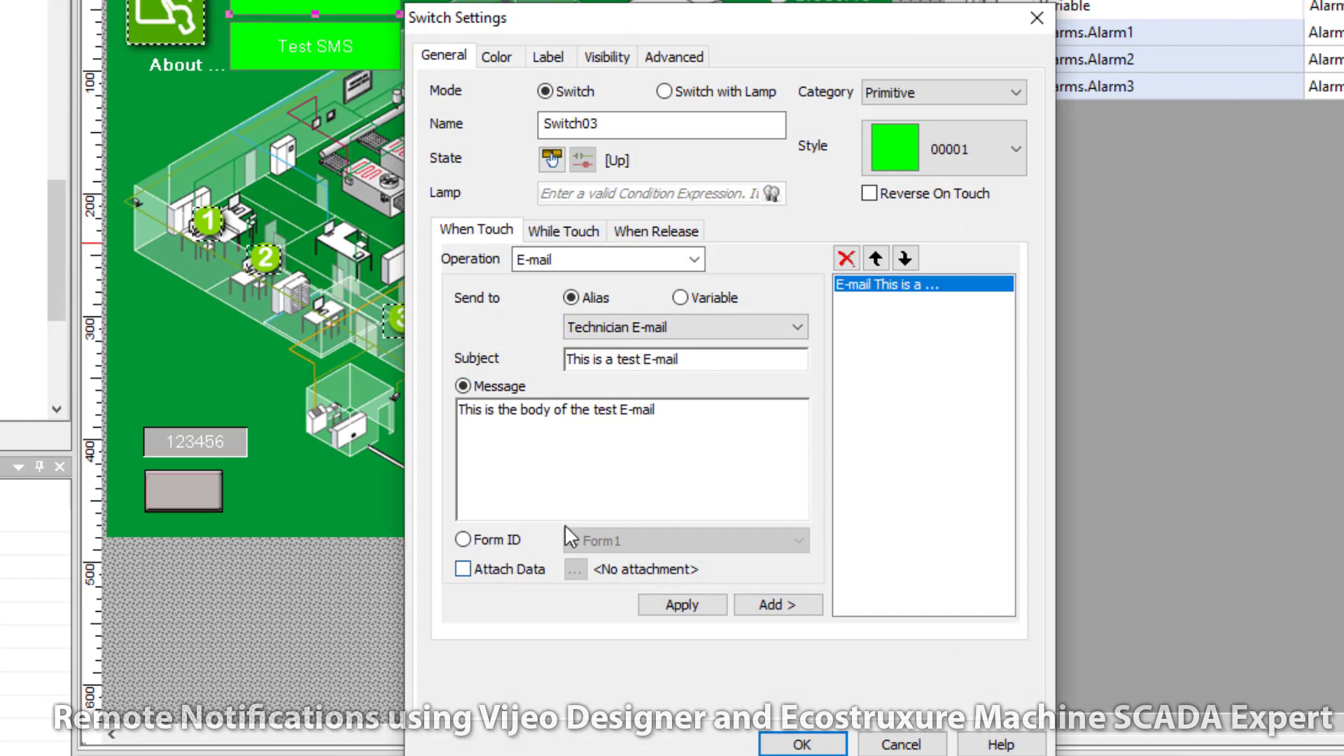
# Step: Try Form ID 1: Form1 and an attached data option on Test E-mail, then cancel without saving
pyautogui.click(463, 539)
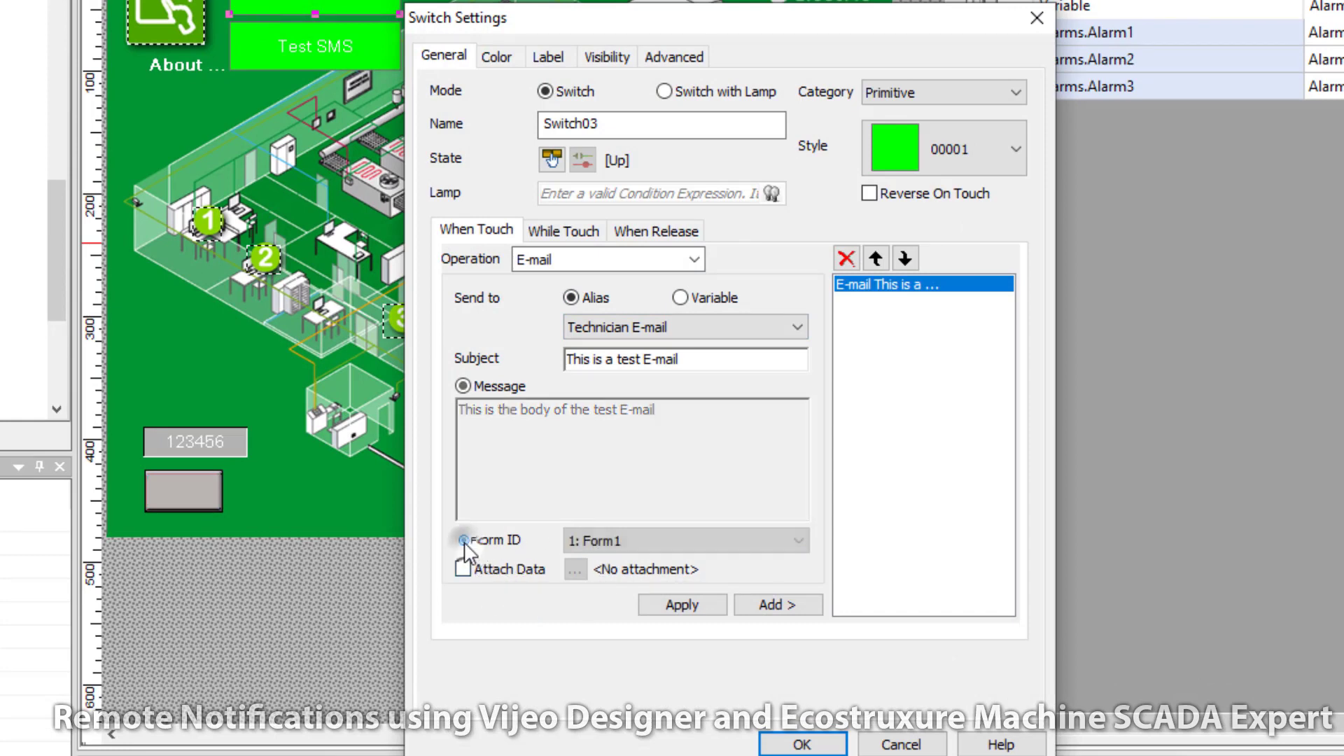
pyautogui.click(620, 540)
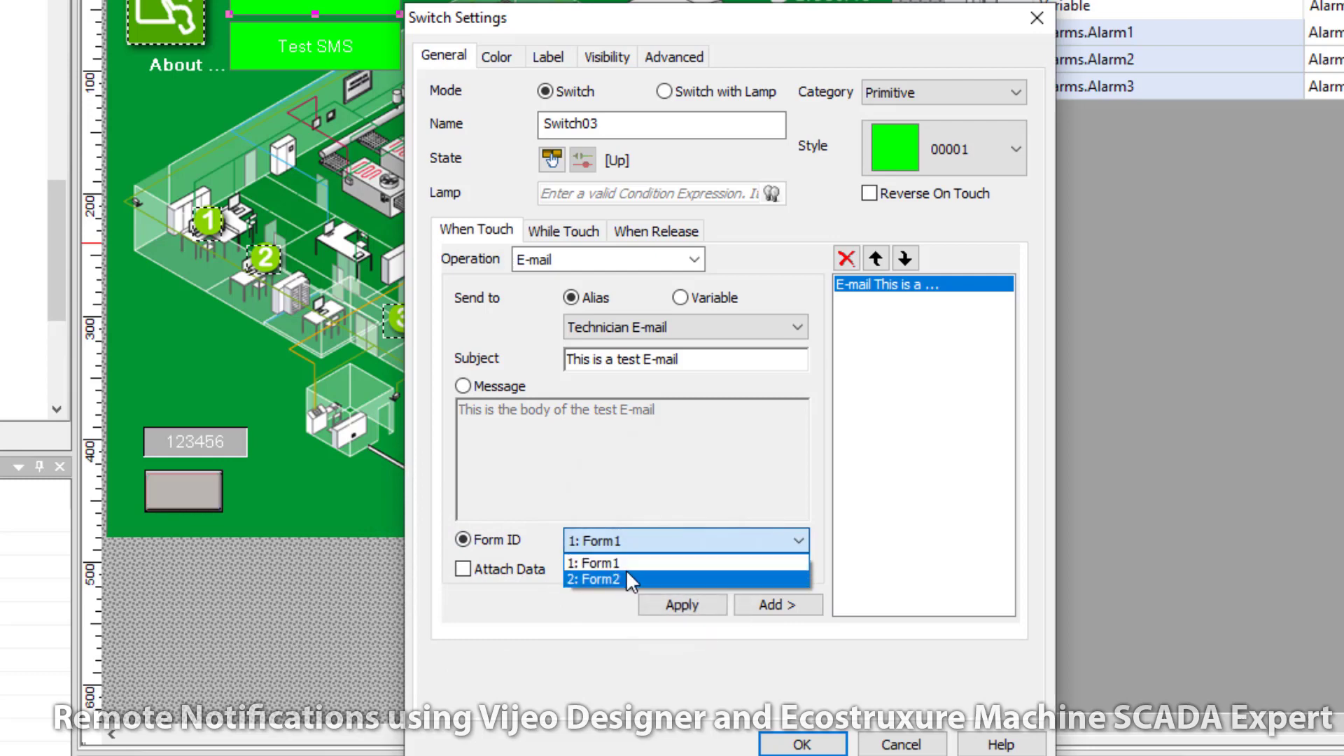
pyautogui.click(554, 633)
pyautogui.click(463, 569)
pyautogui.click(576, 569)
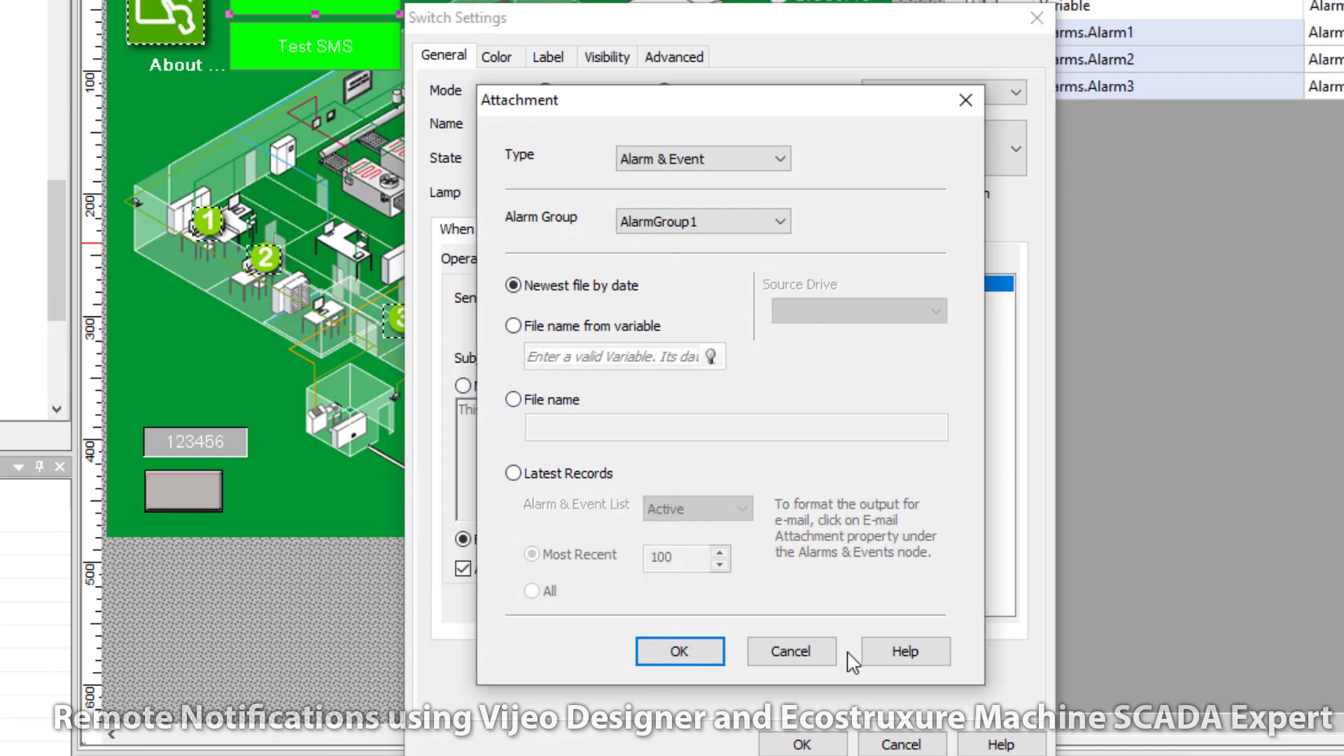
pyautogui.click(790, 652)
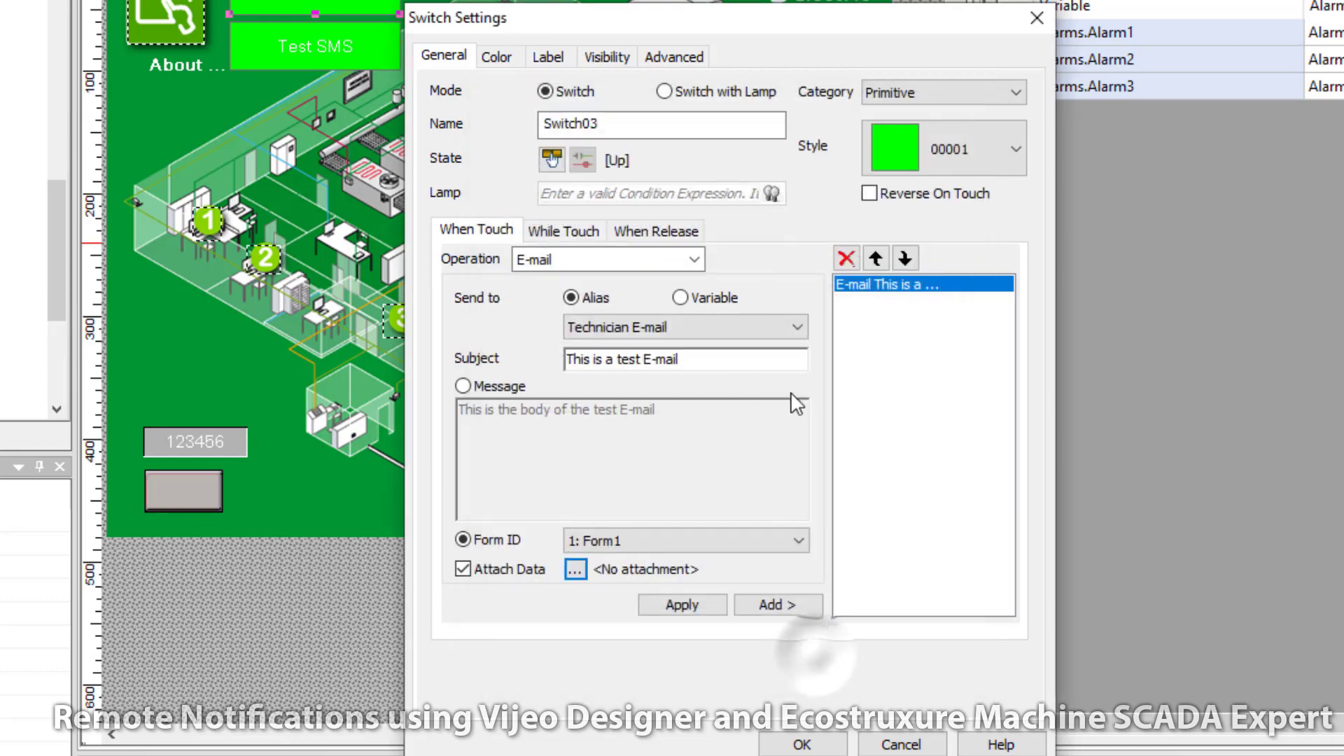
pyautogui.click(463, 569)
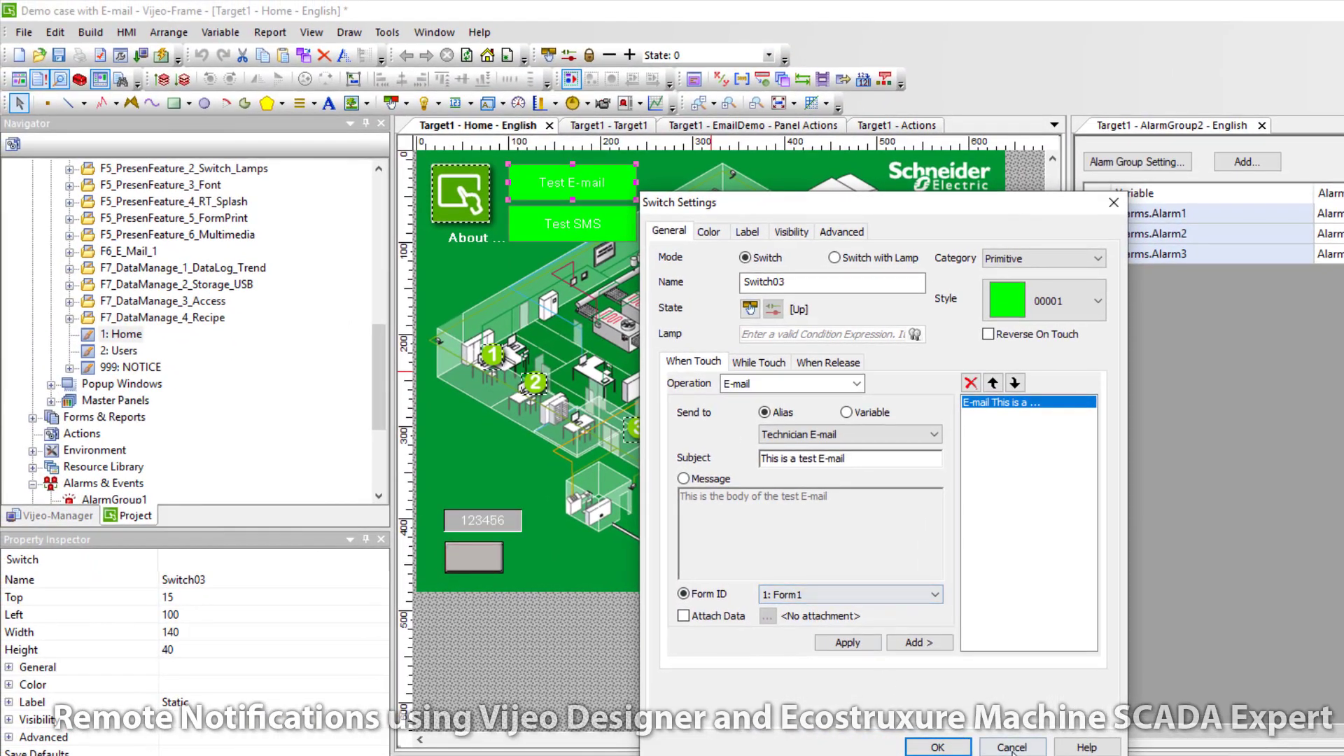
pyautogui.click(934, 746)
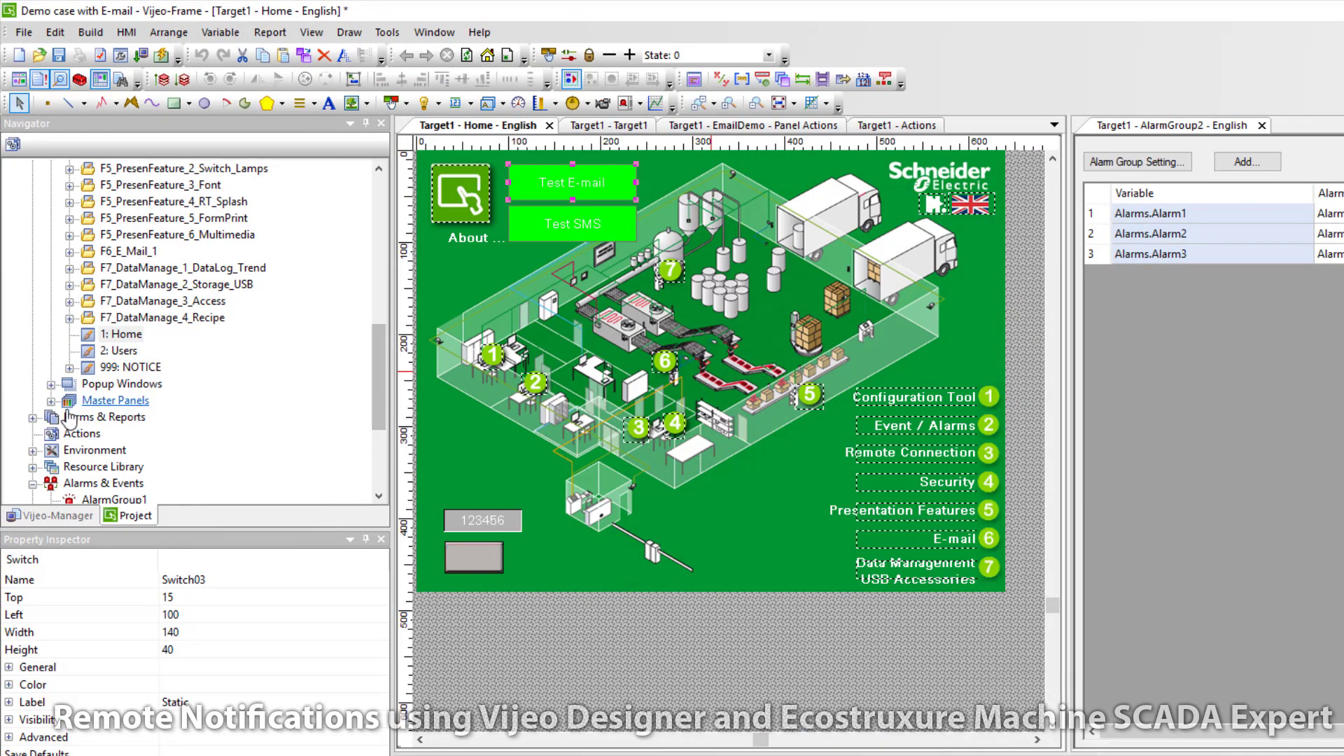
# Step: Open Form1's valve information report in its own tab, then return to Home and select Test E-mail
pyautogui.click(32, 417)
pyautogui.click(102, 433)
pyautogui.doubleClick(103, 436)
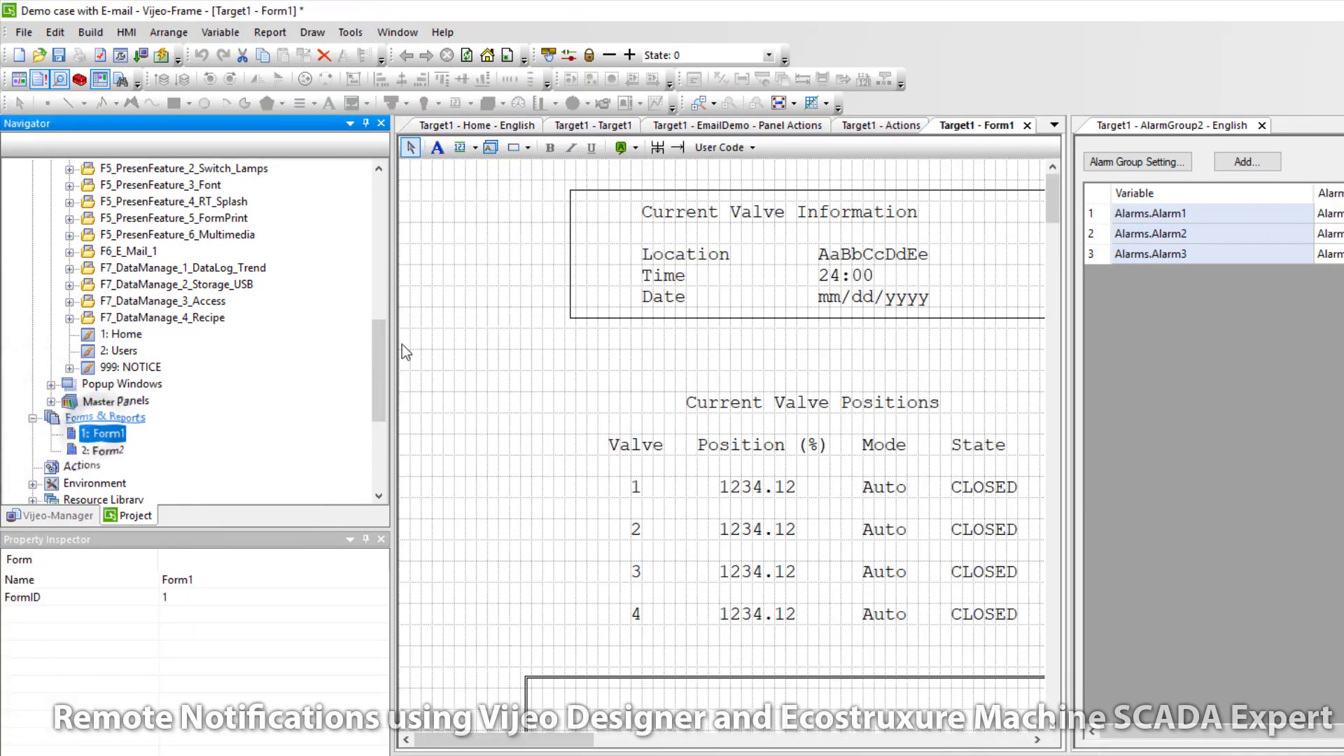
pyautogui.moveTo(574, 743); pyautogui.dragTo(593, 743)
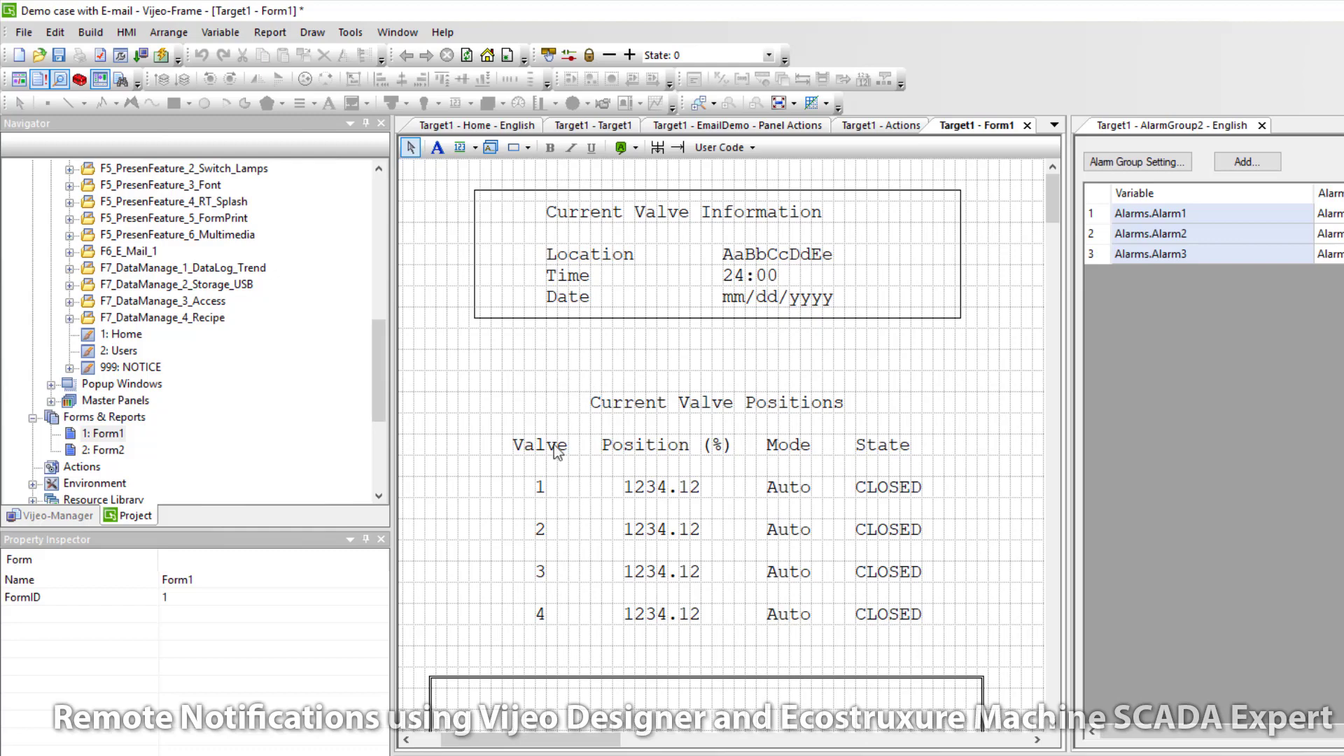
pyautogui.doubleClick(120, 334)
pyautogui.click(587, 183)
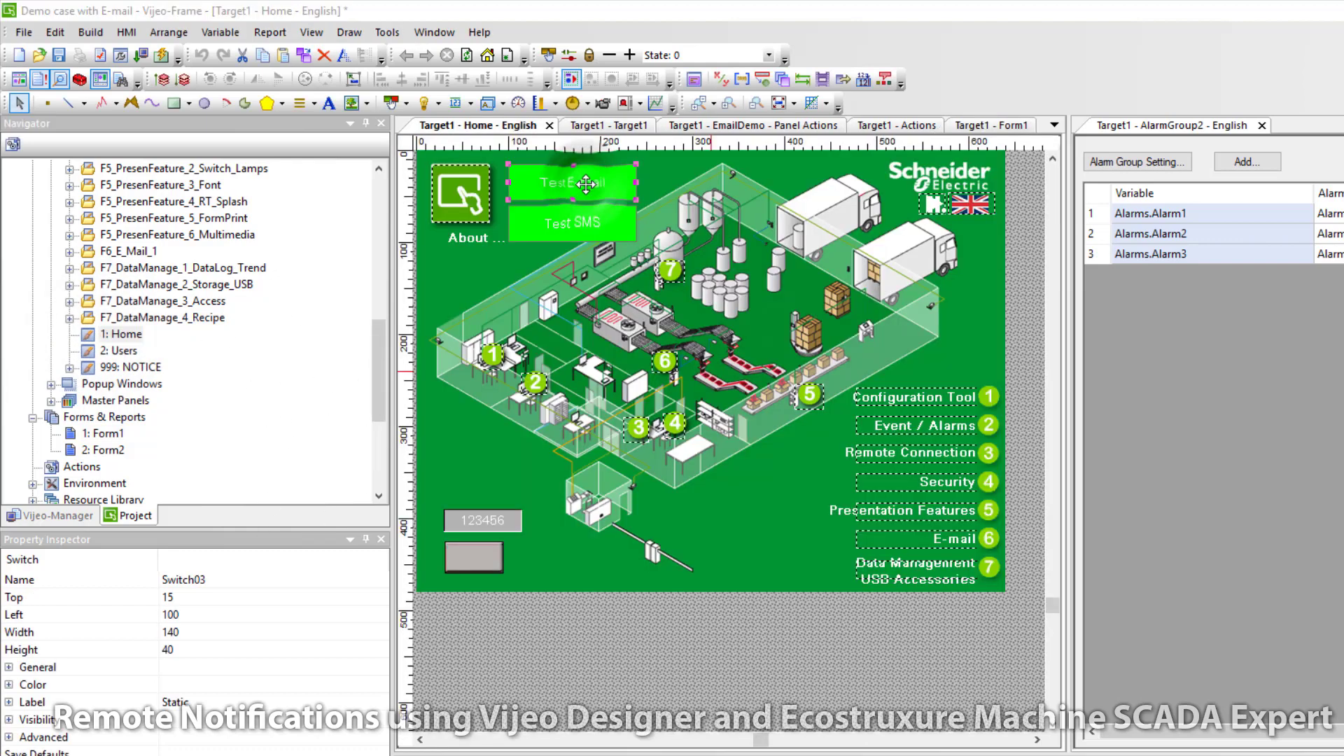
# Step: Make the Test E-mail switch send Form ID 1: Form1 and confirm the change
pyautogui.doubleClick(587, 184)
pyautogui.click(697, 594)
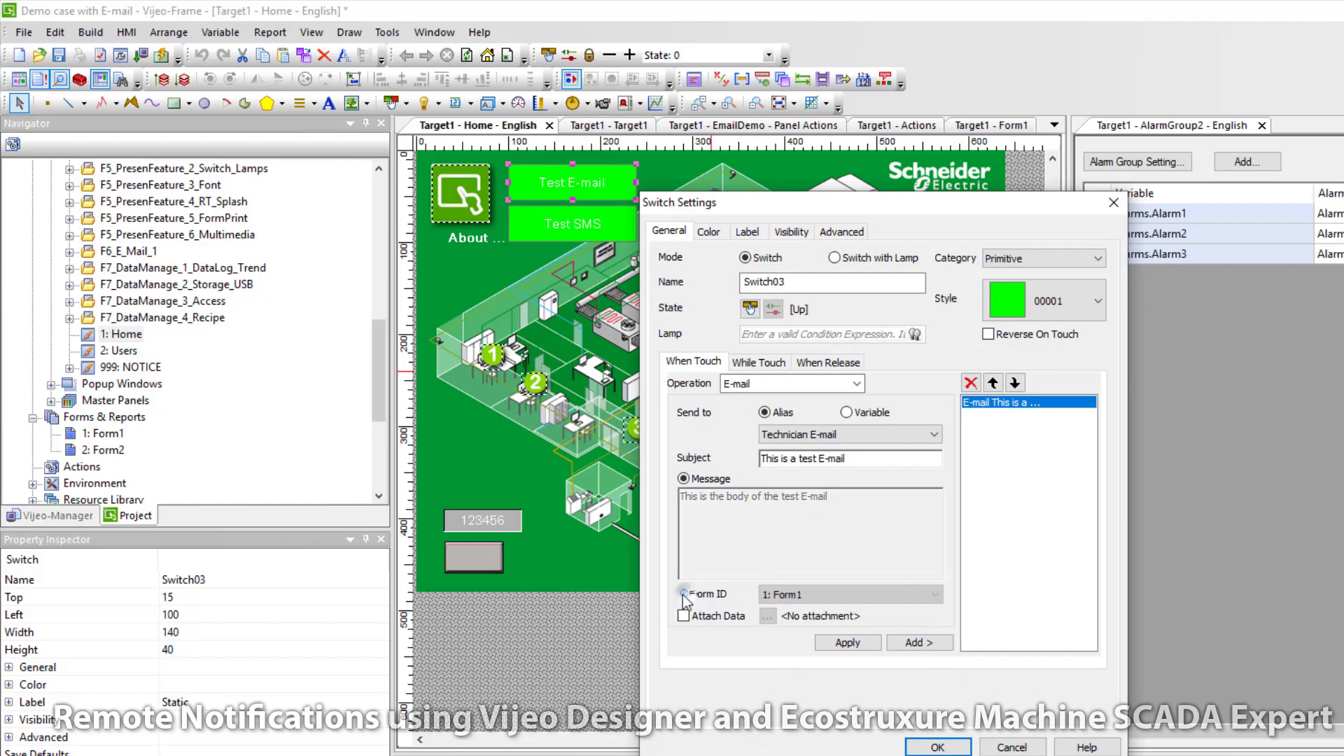
pyautogui.click(848, 643)
pyautogui.click(938, 746)
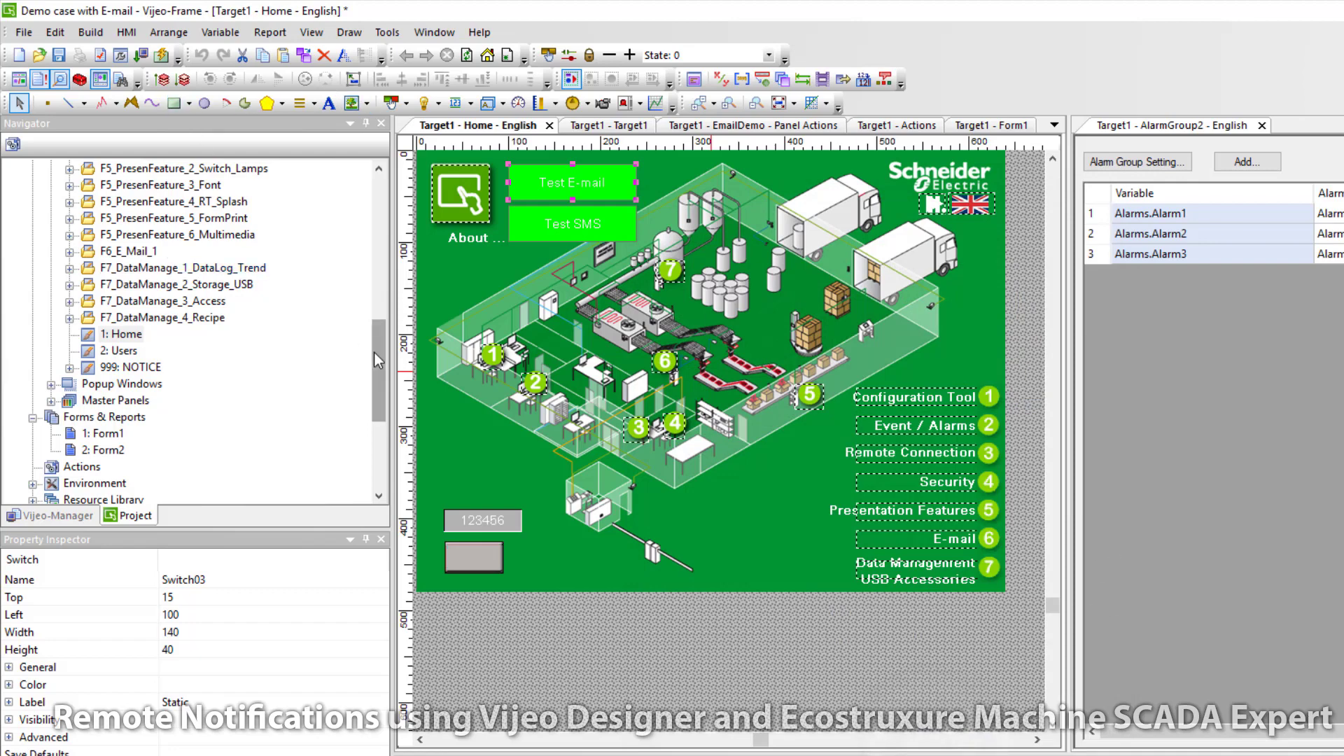
# Step: Build Target1 and start the simulation, with the Mail inbox brought up alongside
pyautogui.moveTo(373, 348); pyautogui.dragTo(371, 199)
pyautogui.click(57, 186)
pyautogui.rightClick(58, 186)
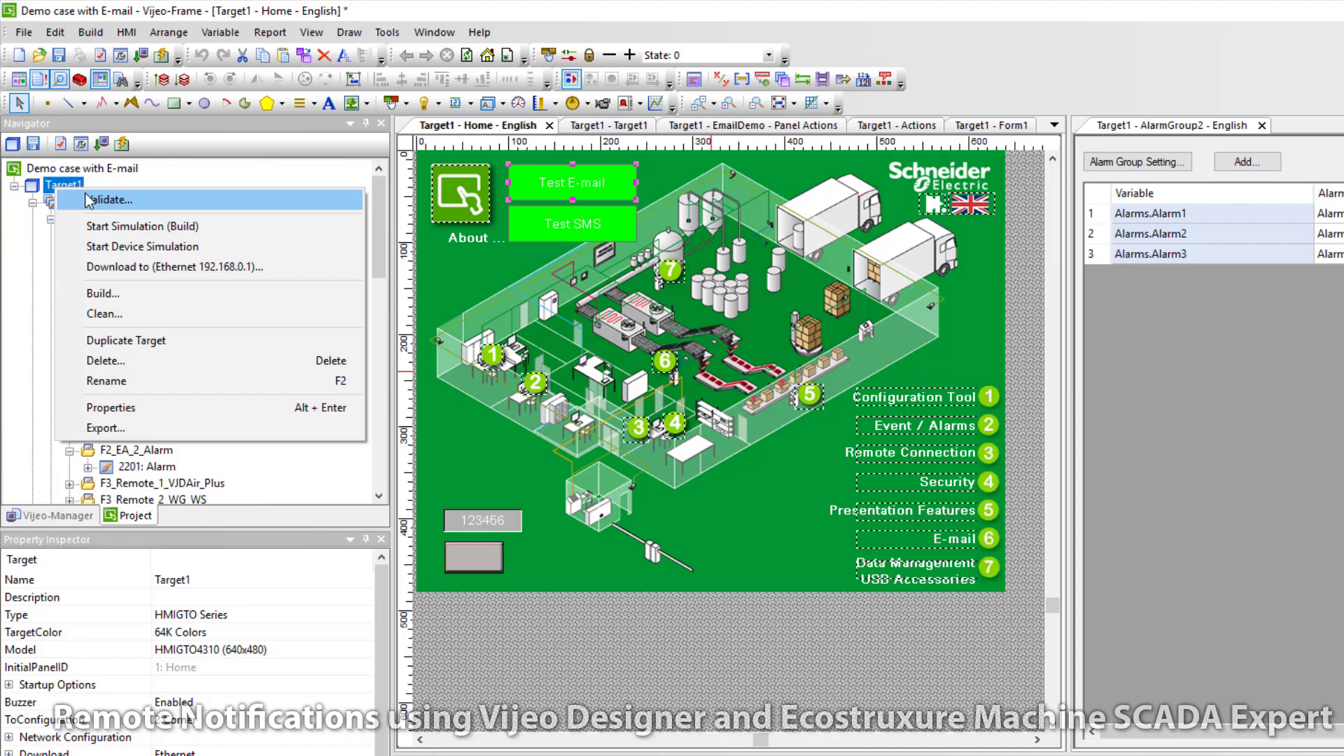
pyautogui.click(104, 294)
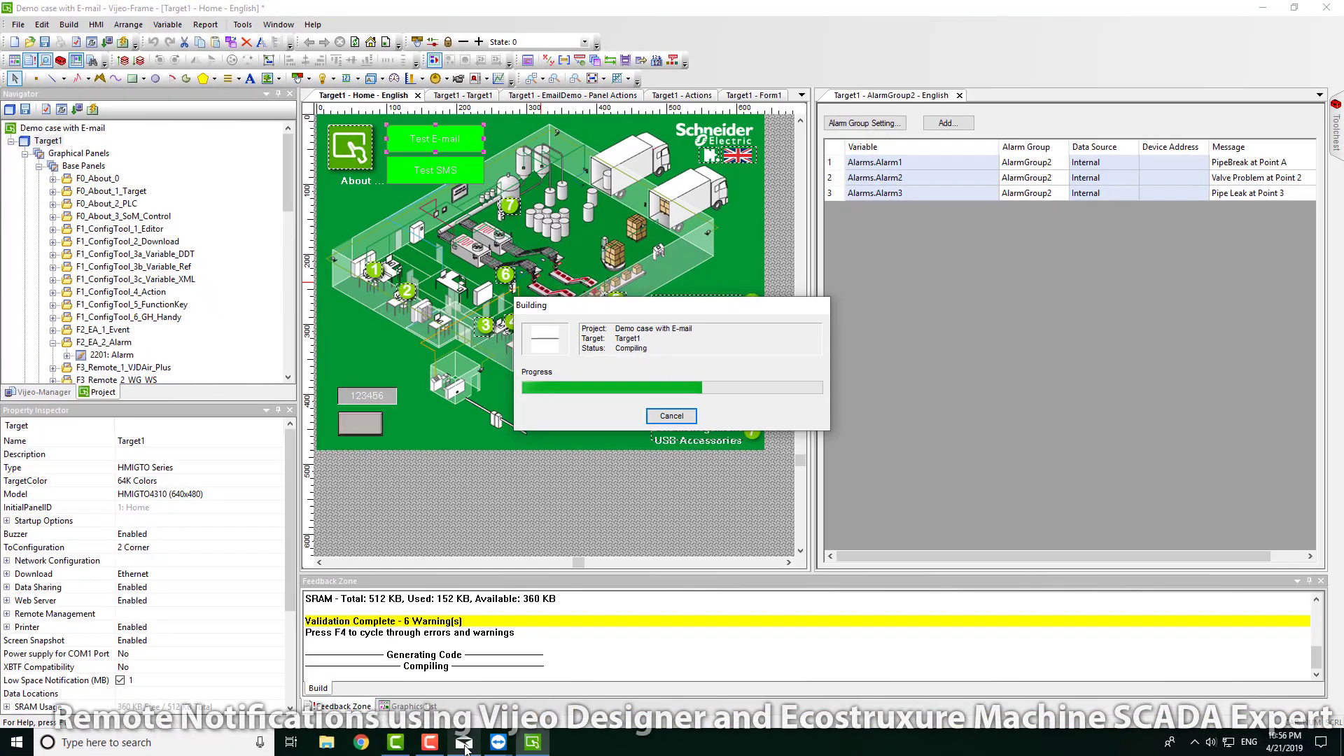
pyautogui.click(464, 742)
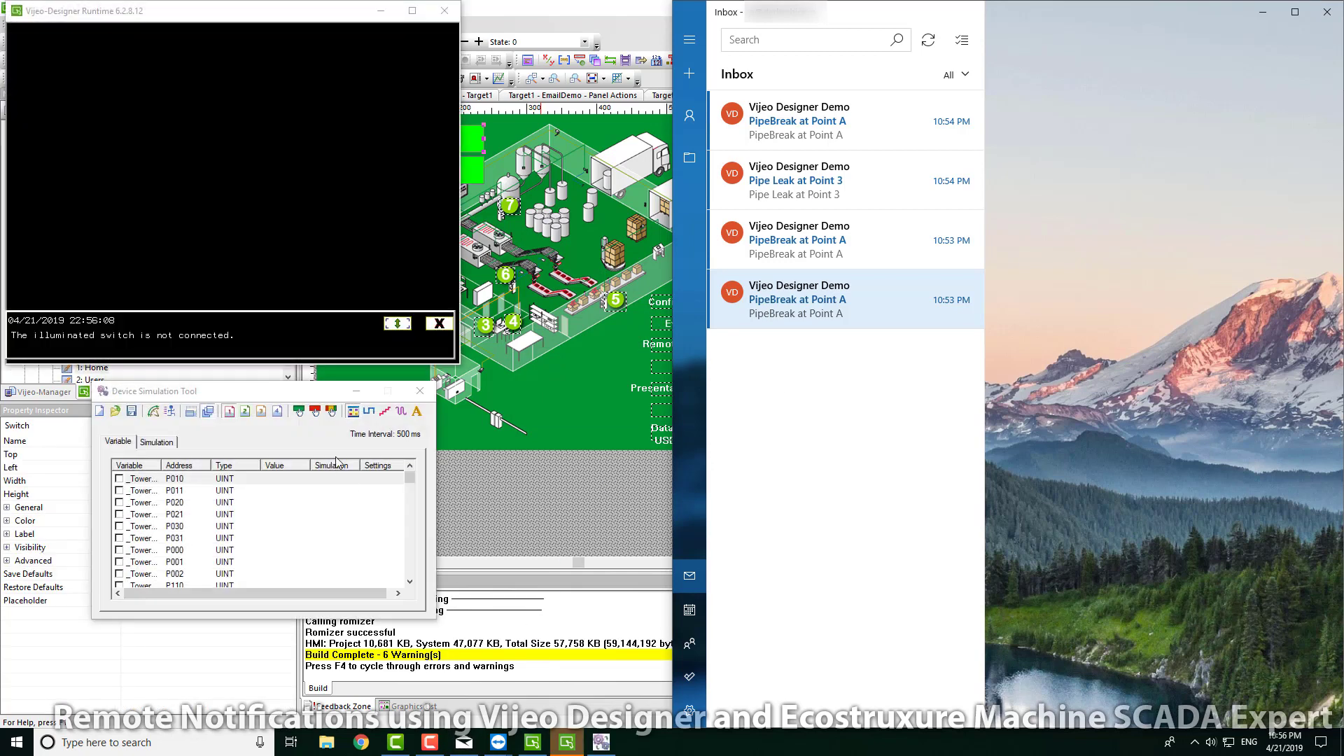
# Step: Dismiss the runtime messages, send a test e-mail from the simulator, and open it in Mail
pyautogui.click(438, 325)
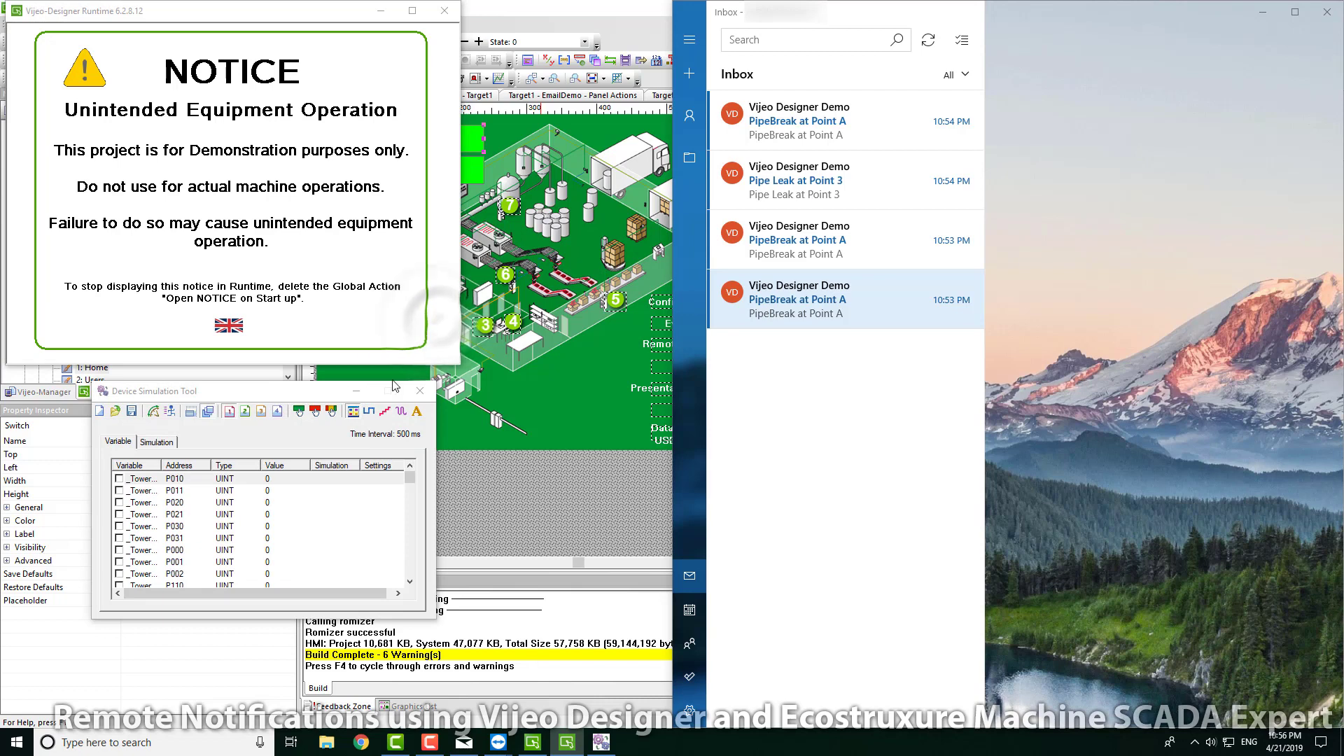
pyautogui.click(277, 226)
pyautogui.click(147, 47)
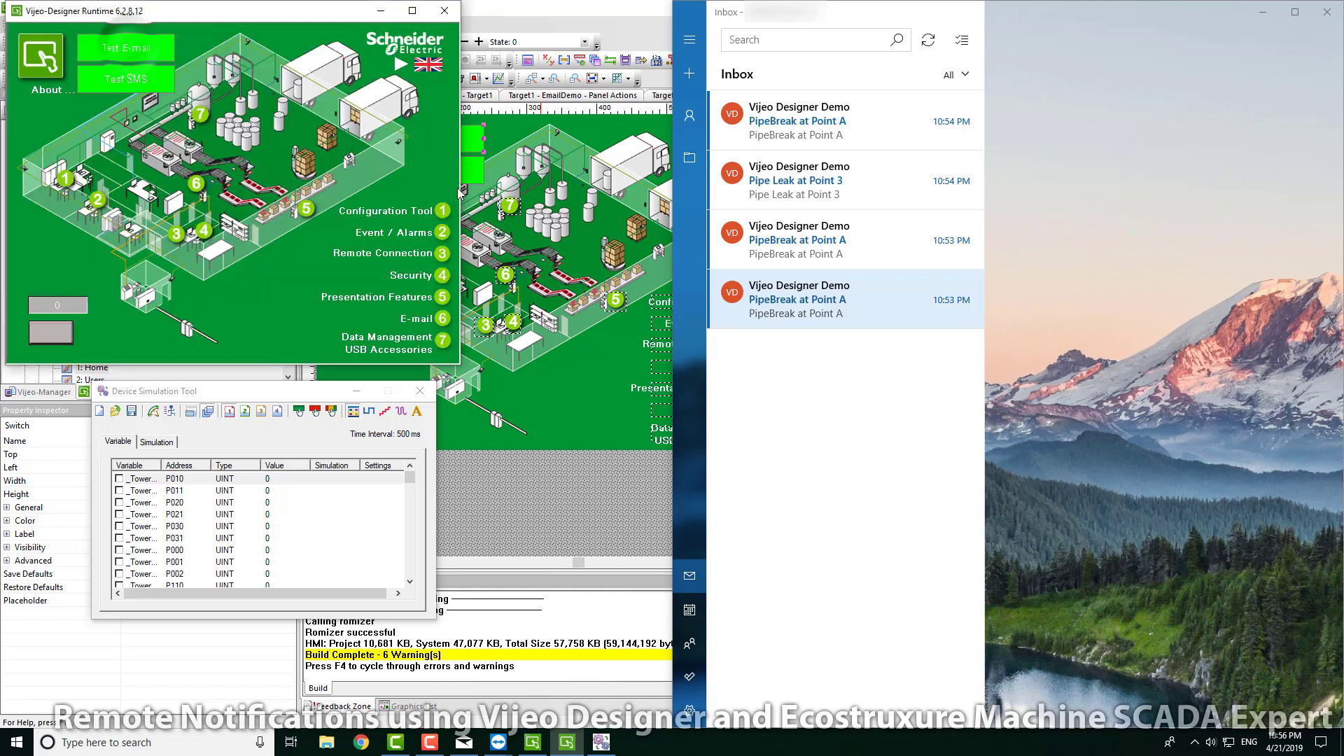
pyautogui.click(929, 41)
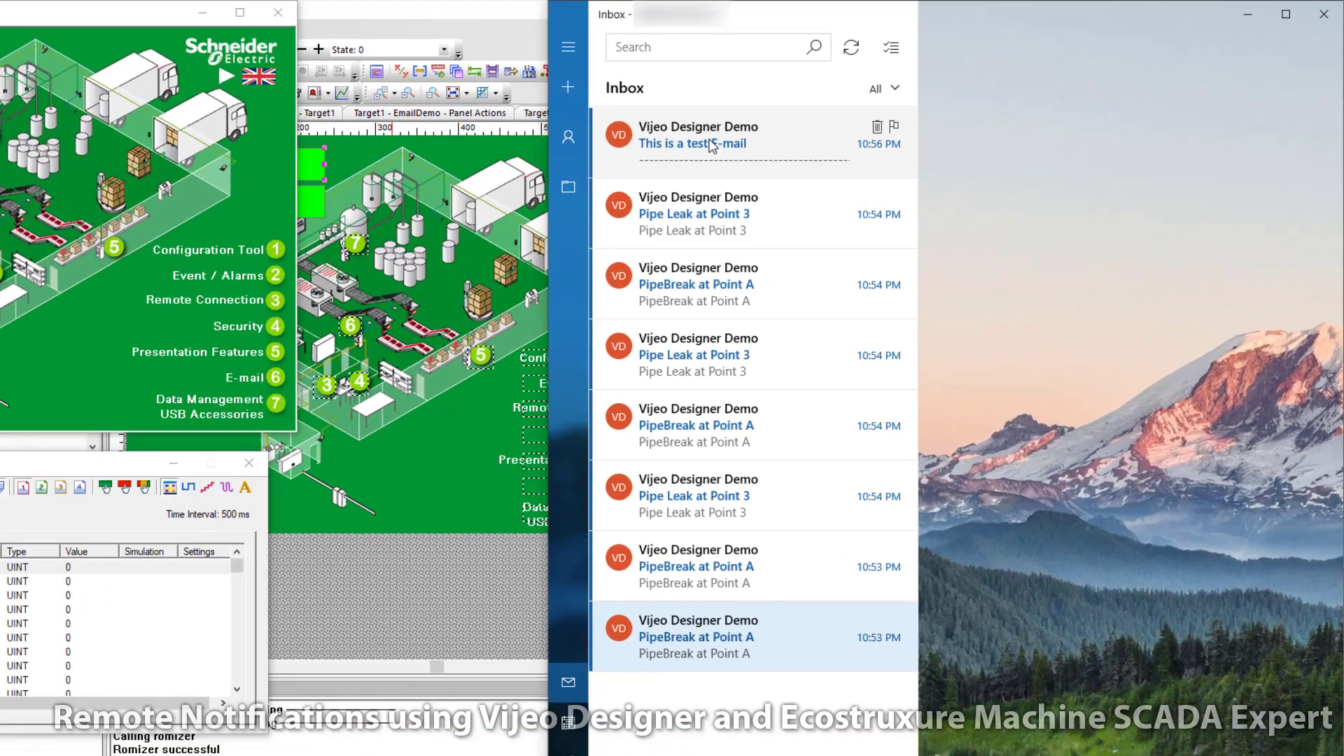
pyautogui.click(806, 119)
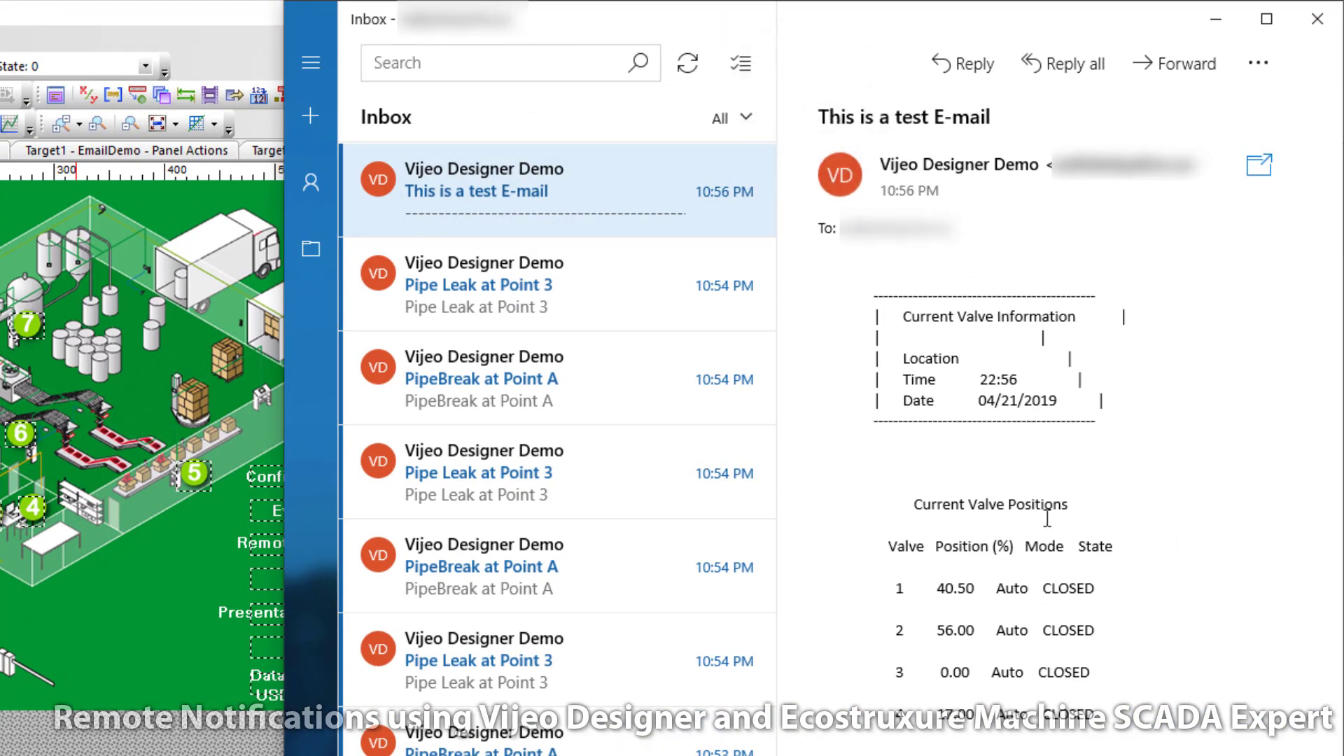
# Step: Point out the reported valve positions 40.50 and 56.00 in the e-mail's Form1 report
pyautogui.doubleClick(938, 584)
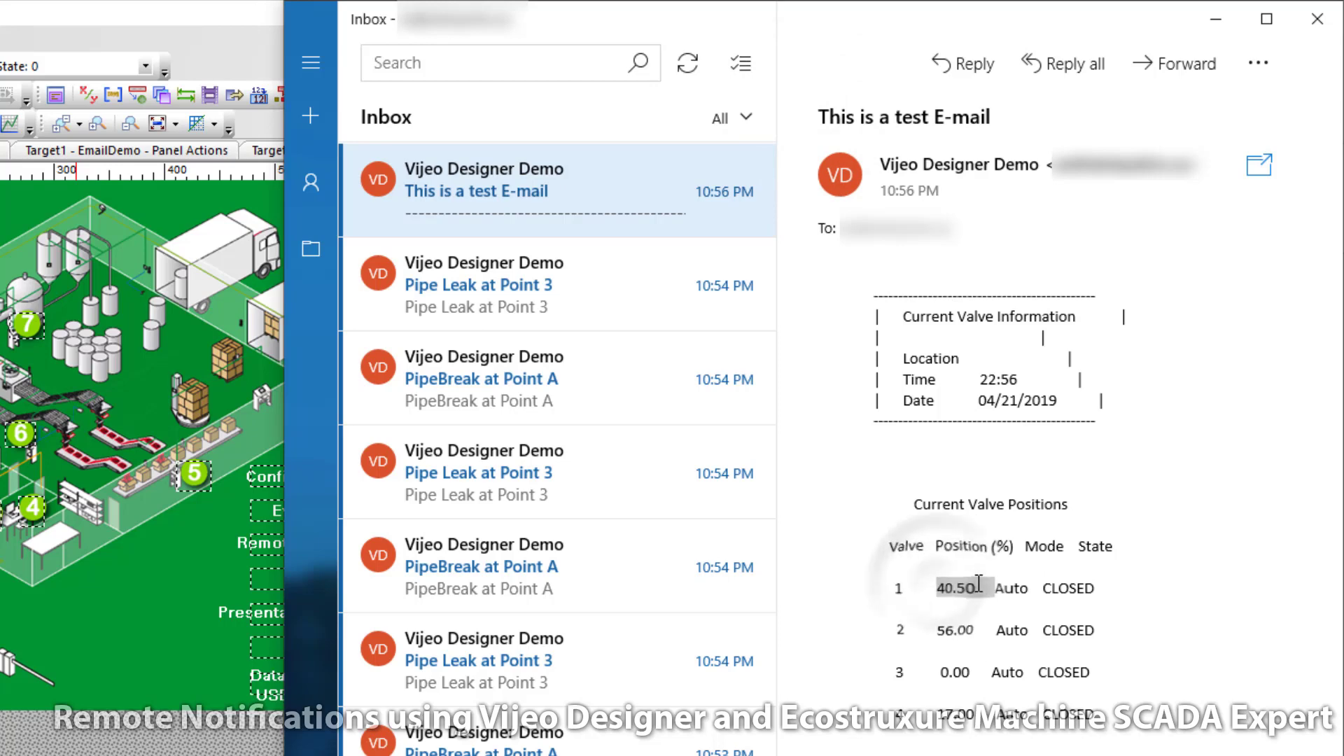
pyautogui.click(959, 622)
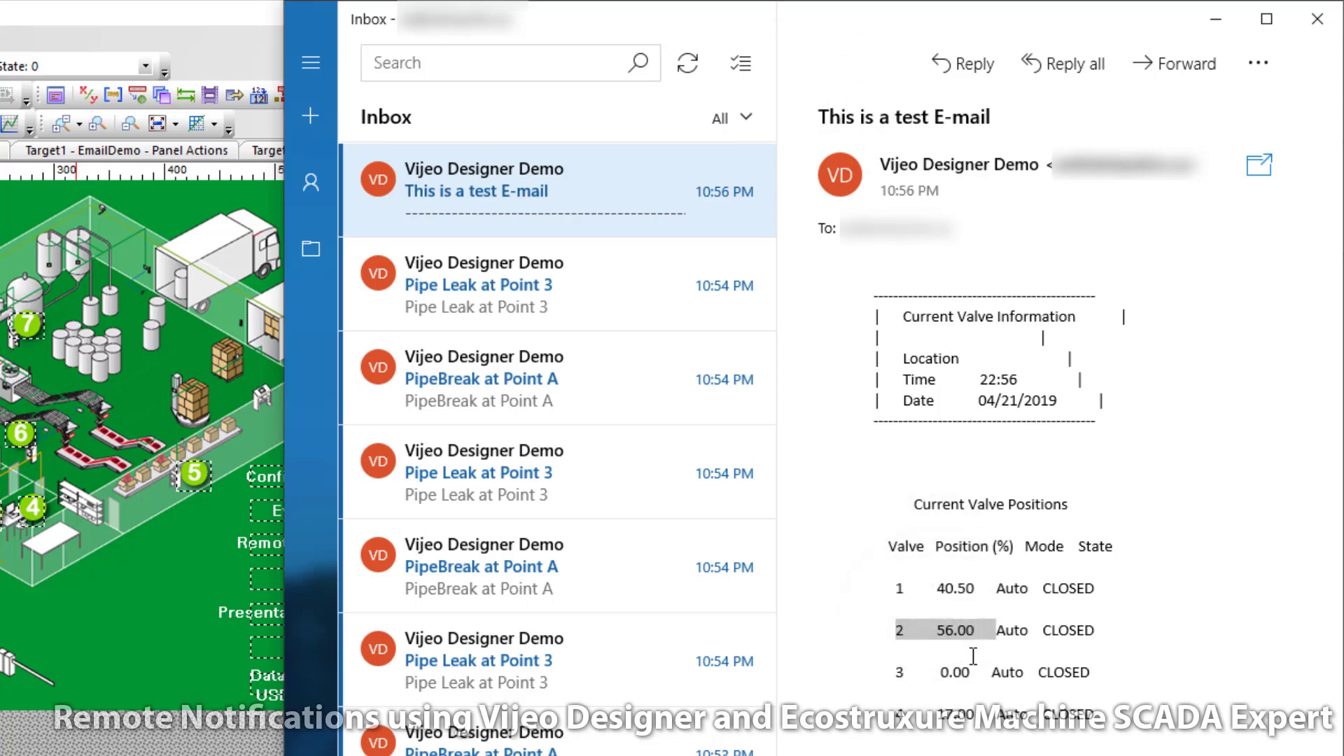
pyautogui.click(956, 596)
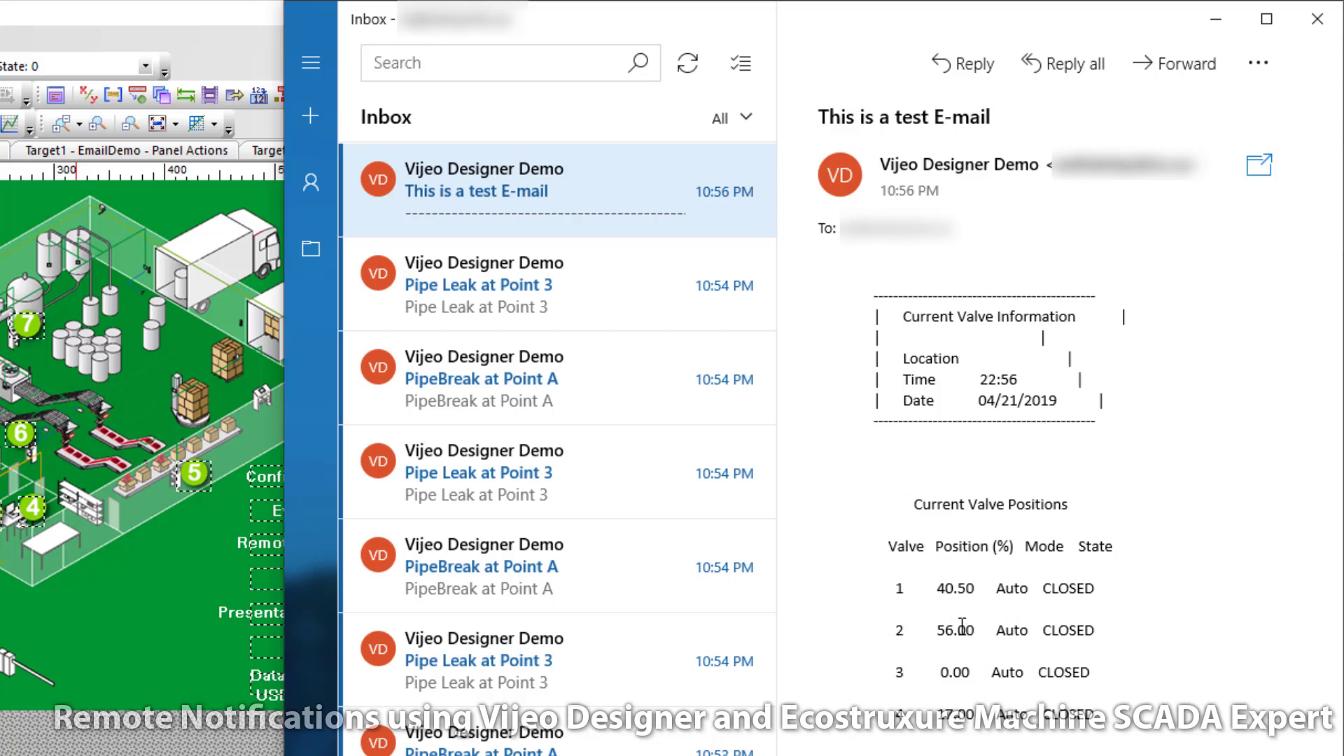
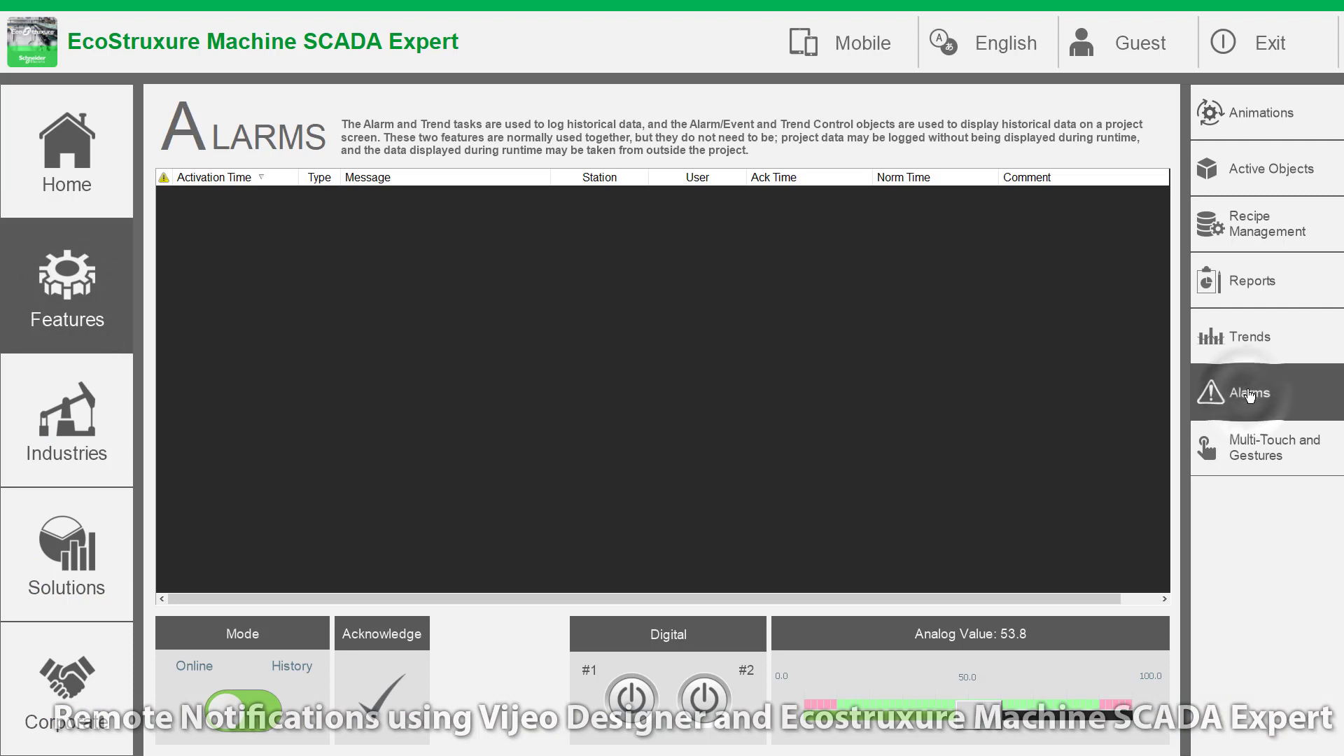
# Step: Raise and clear Digital #1 and #2, drive the analog slider into Hi and Lo alarm, then request exit
pyautogui.click(634, 701)
pyautogui.click(631, 701)
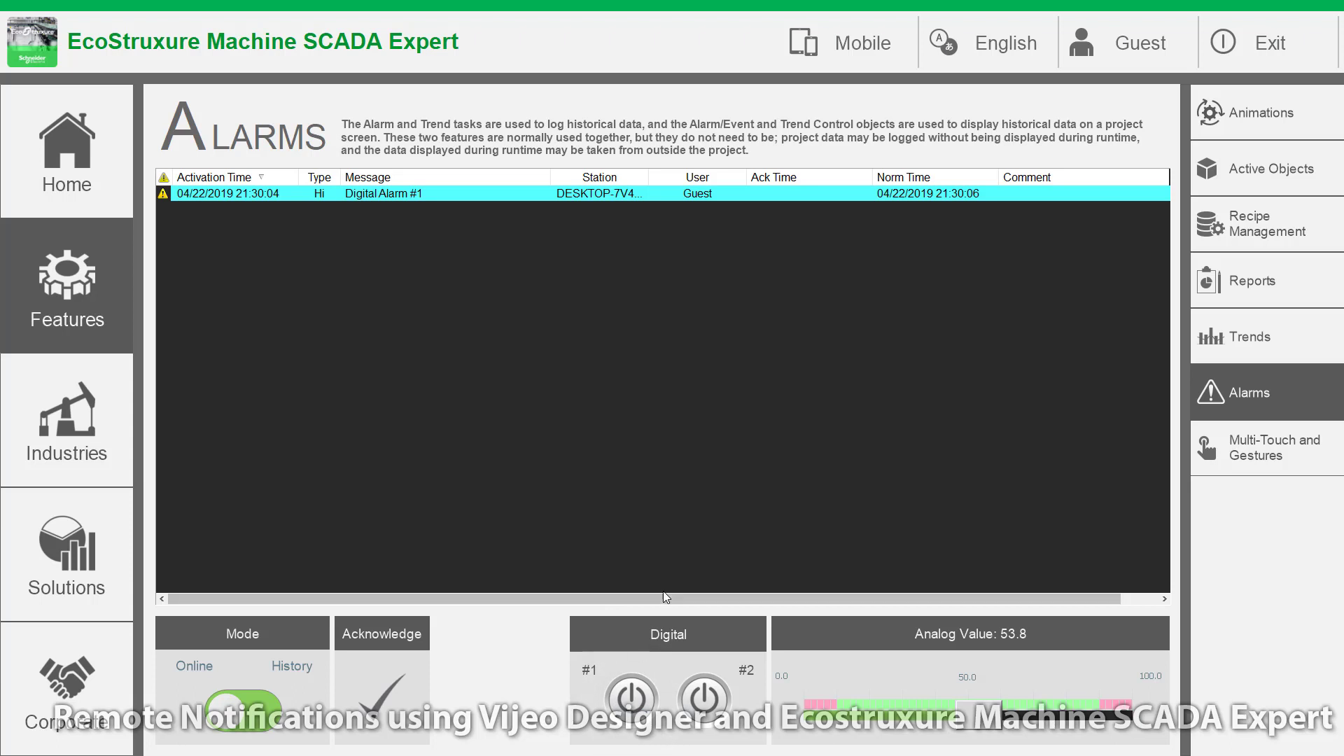
pyautogui.click(708, 704)
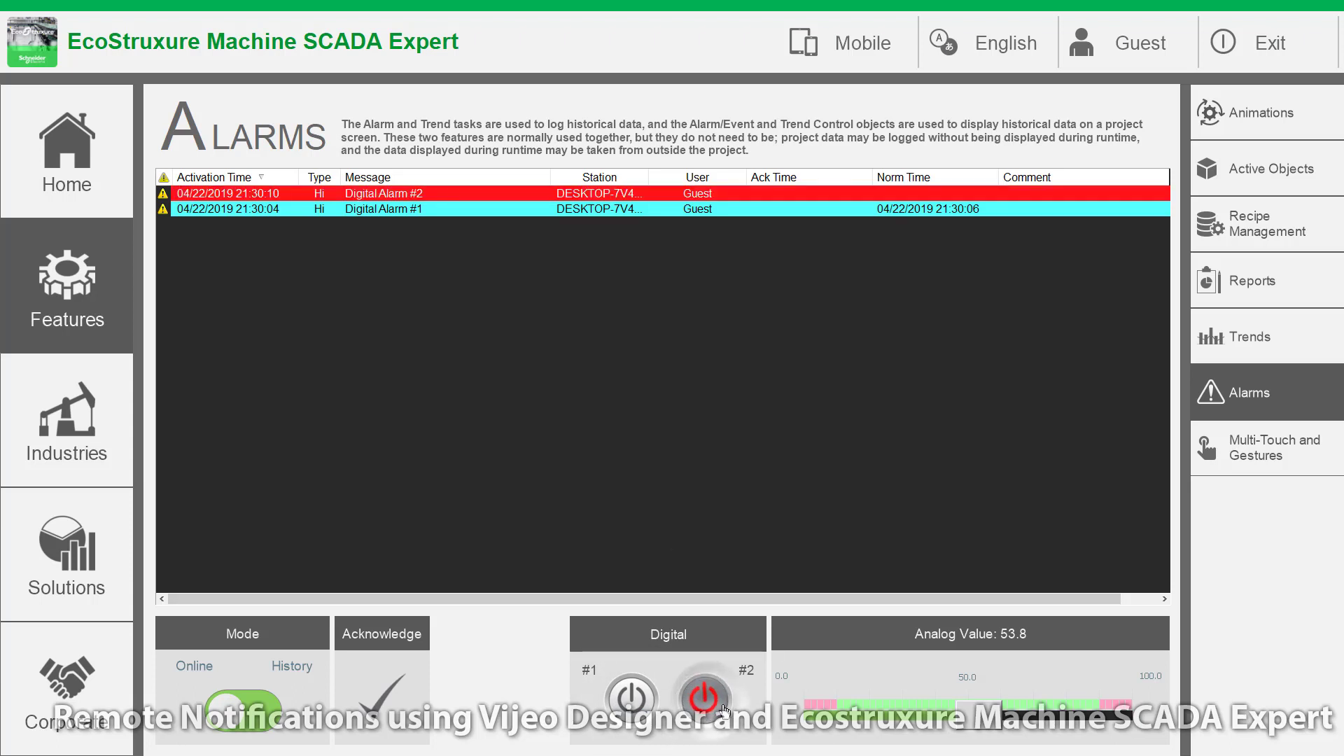
pyautogui.click(711, 701)
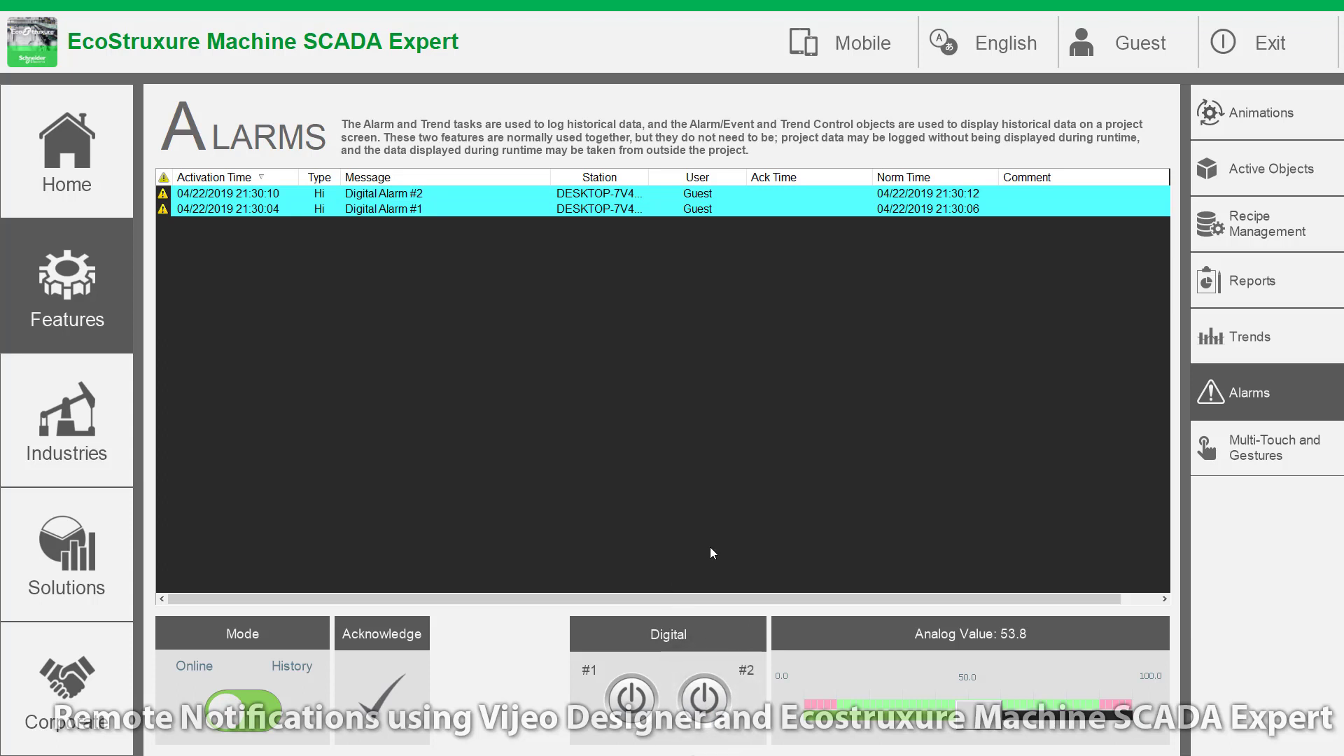
pyautogui.moveTo(982, 728)
pyautogui.mouseDown()
pyautogui.moveTo(1119, 721)
pyautogui.moveTo(829, 732)
pyautogui.moveTo(980, 732)
pyautogui.mouseUp()
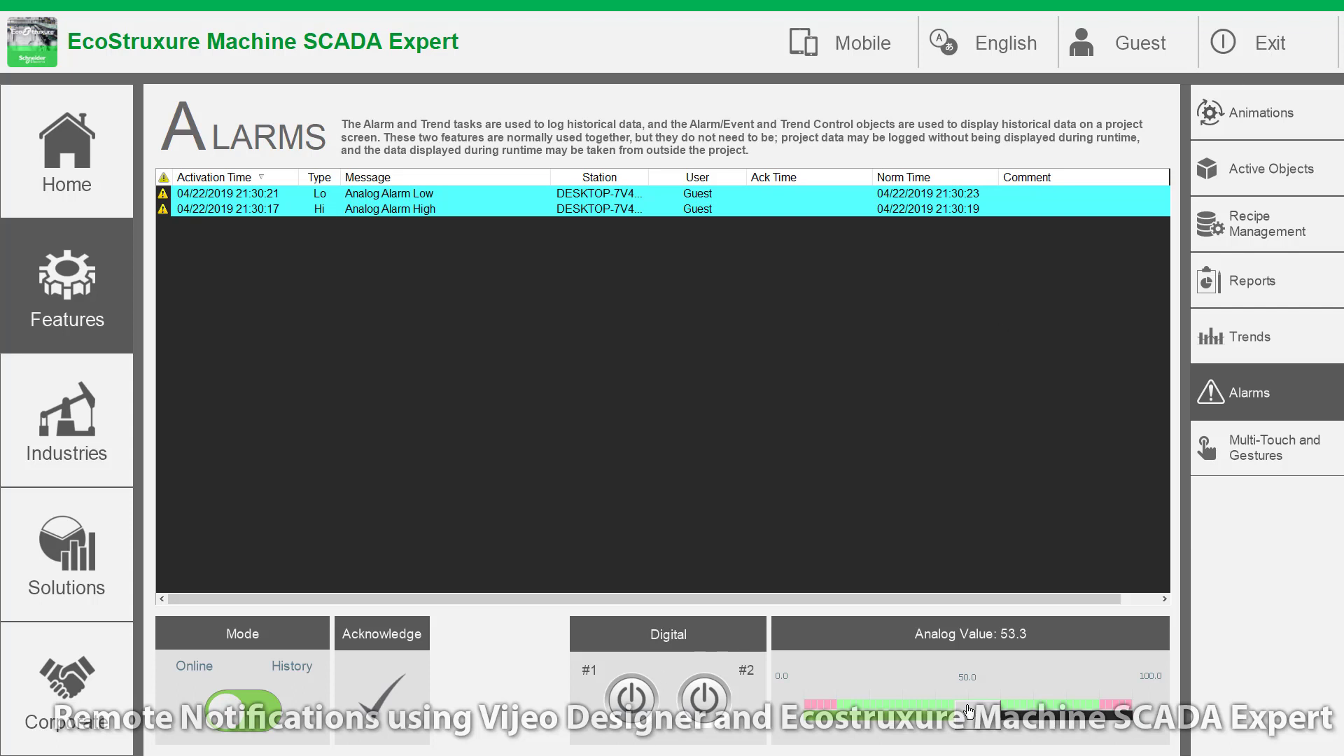
pyautogui.click(1275, 55)
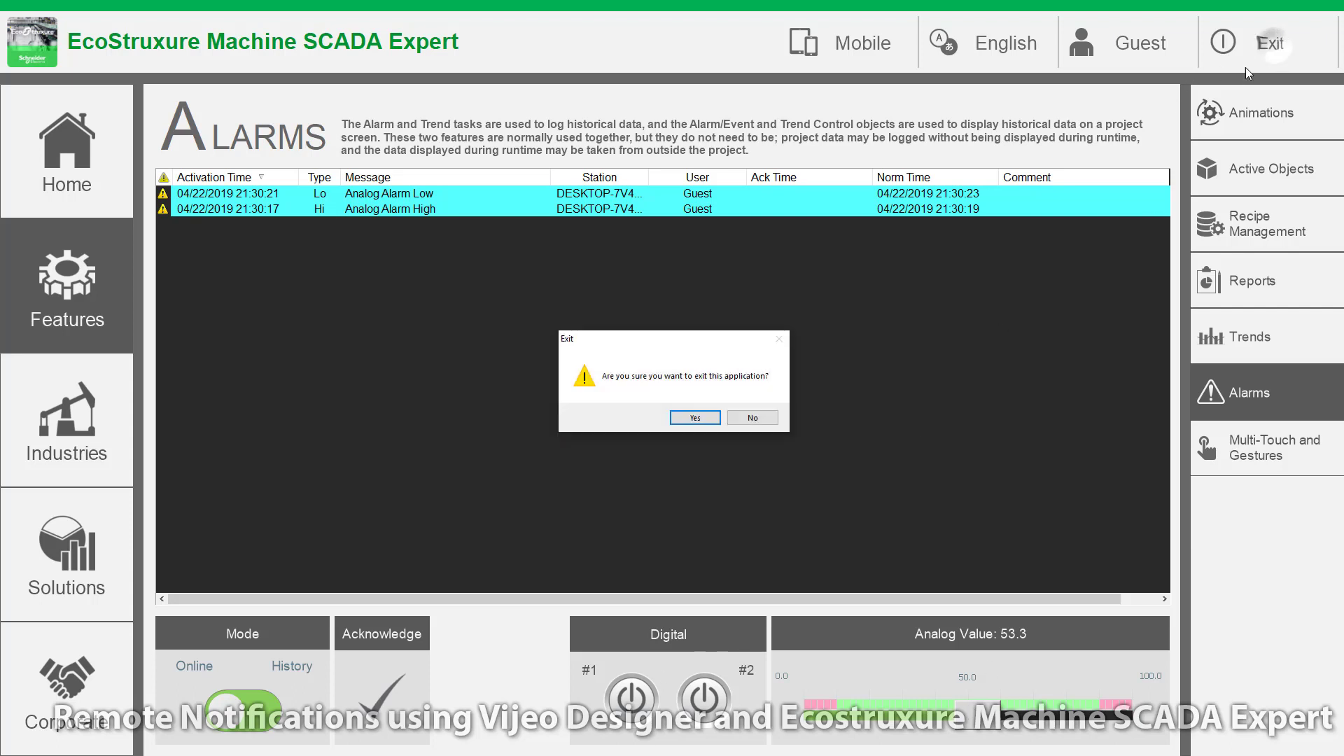
# Step: Close the runtime and enter the sender e-mail address and outgoing SMTP server in E-Mail/FTP settings
pyautogui.click(705, 416)
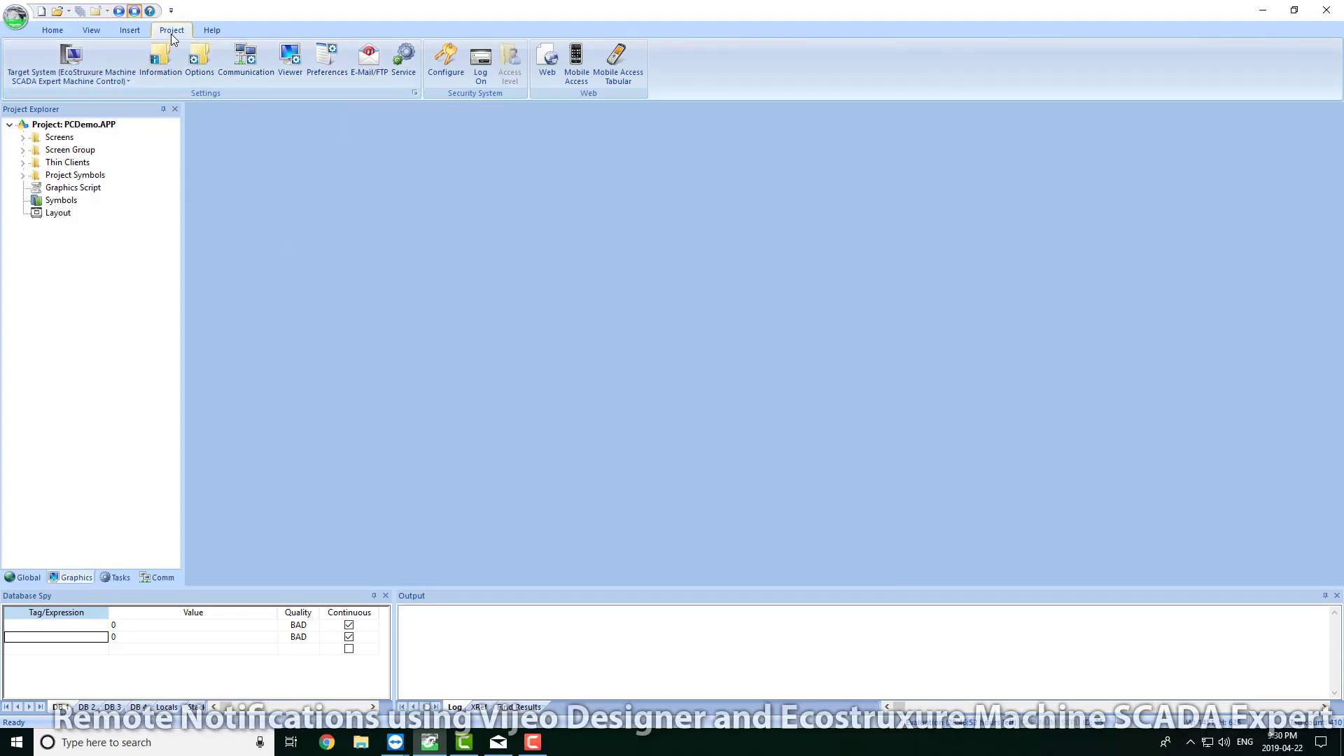
pyautogui.click(369, 59)
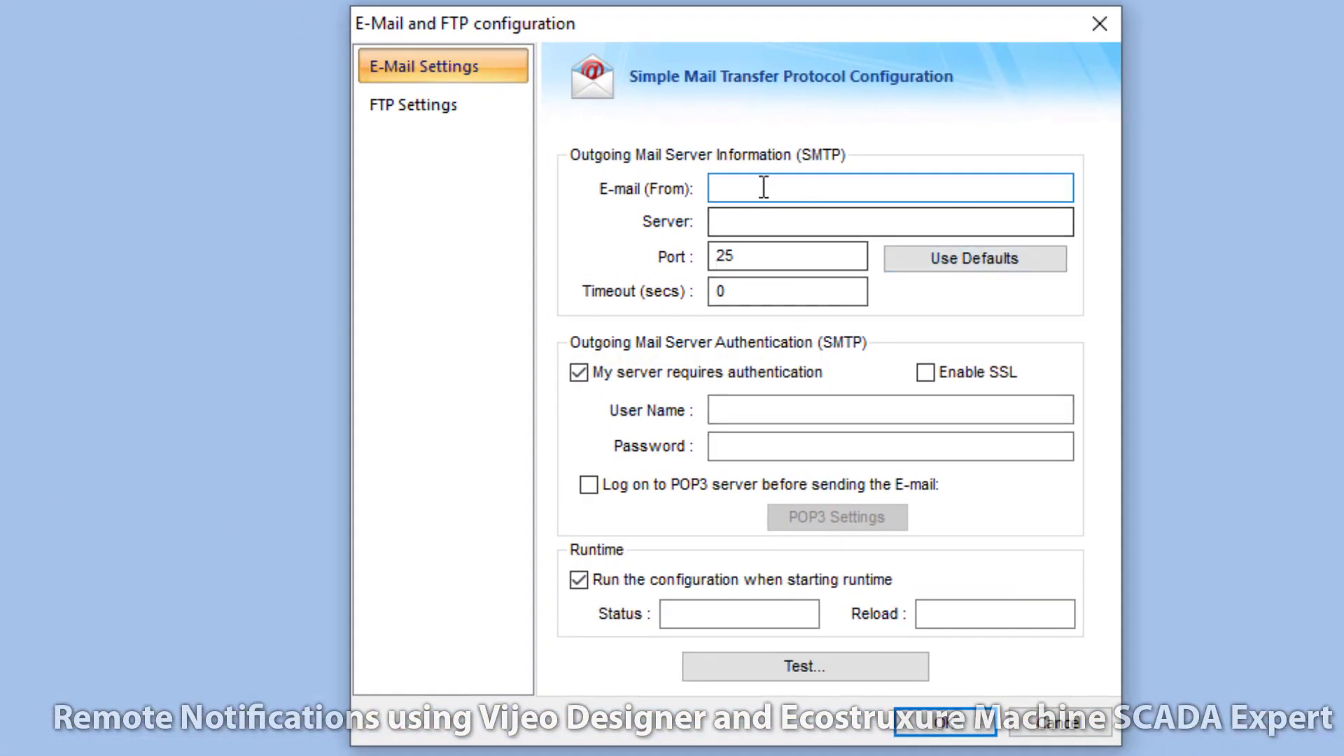
pyautogui.hotkey('ctrl', 'v')
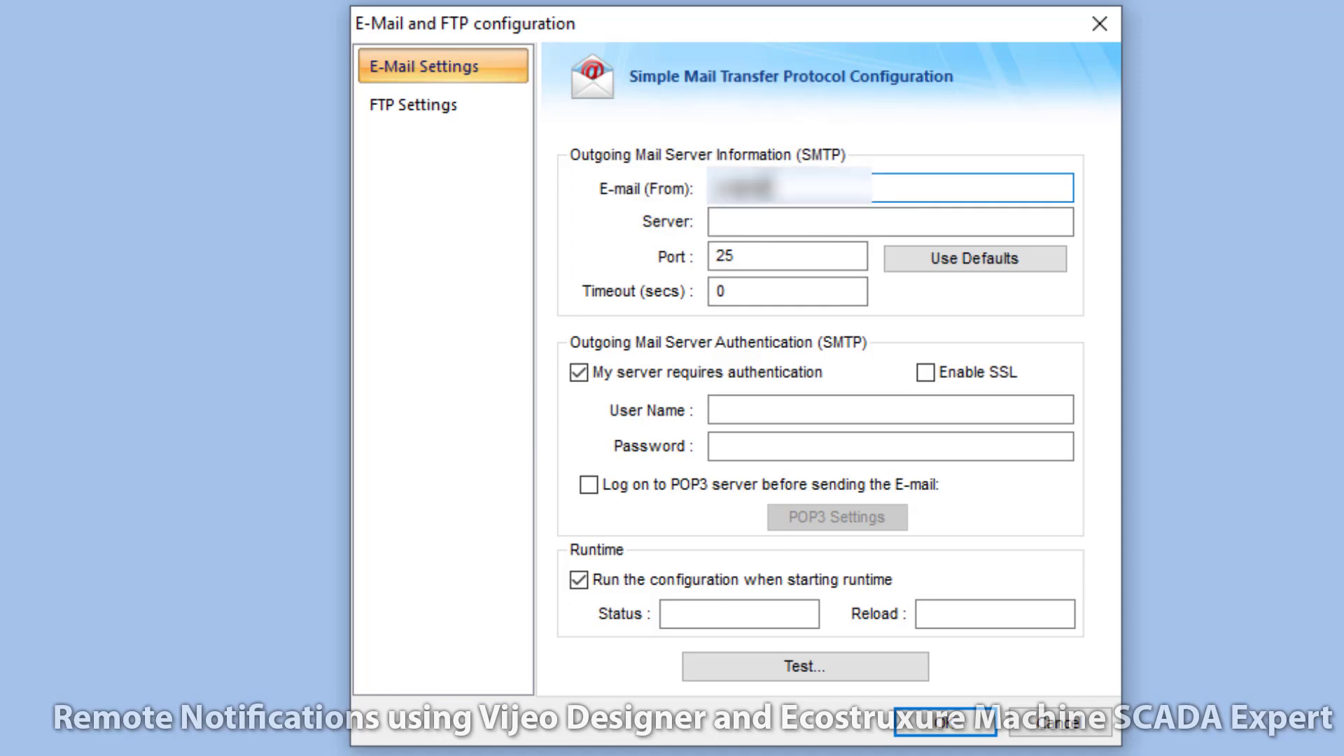
pyautogui.click(758, 219)
pyautogui.hotkey('ctrl', 'v')
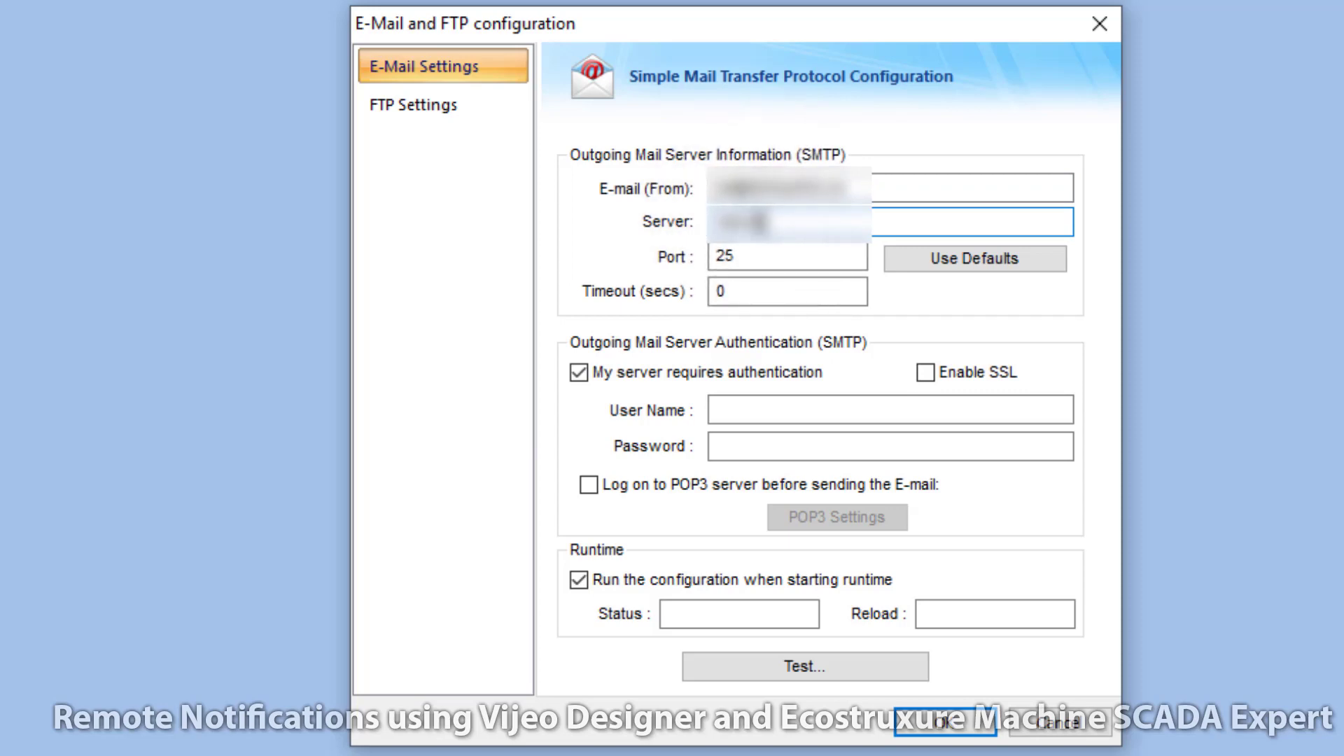
# Step: Set the SMTP port and enter the account user name and password
pyautogui.press('Tab')
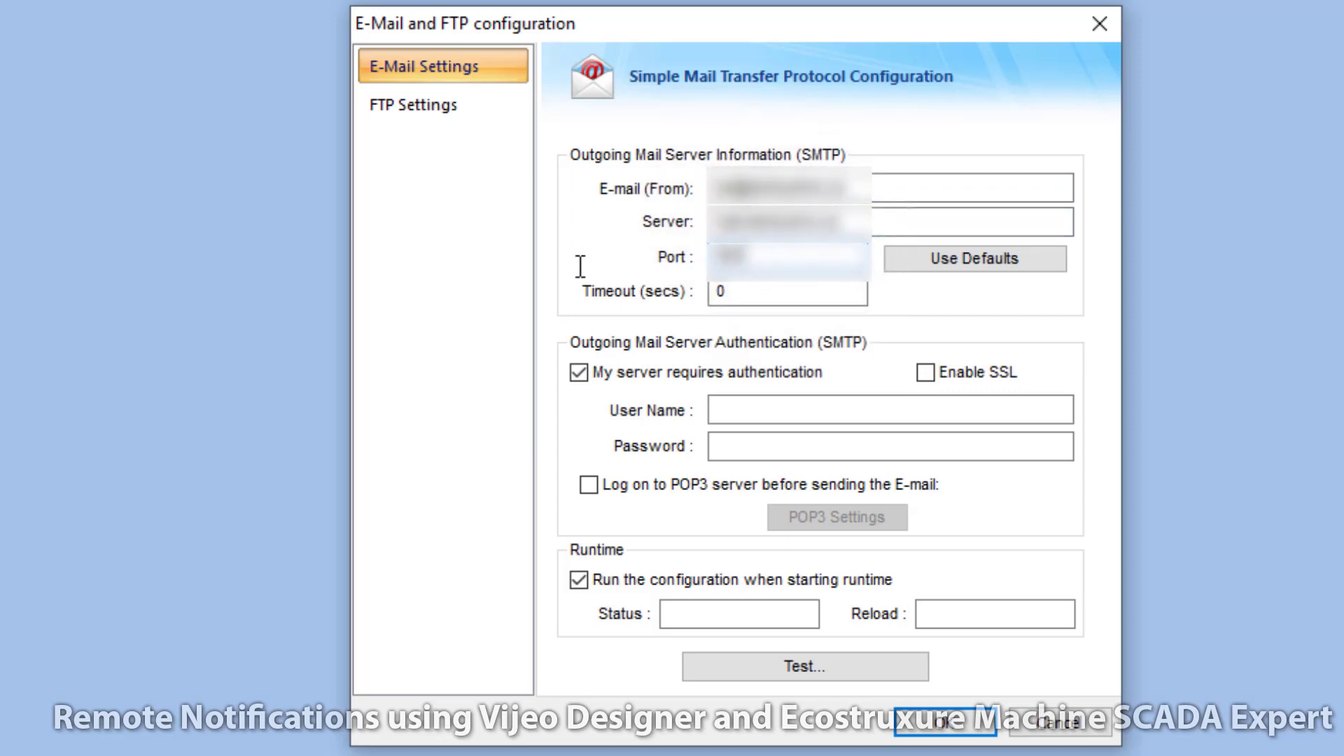
pyautogui.click(712, 412)
pyautogui.hotkey('ctrl', 'v')
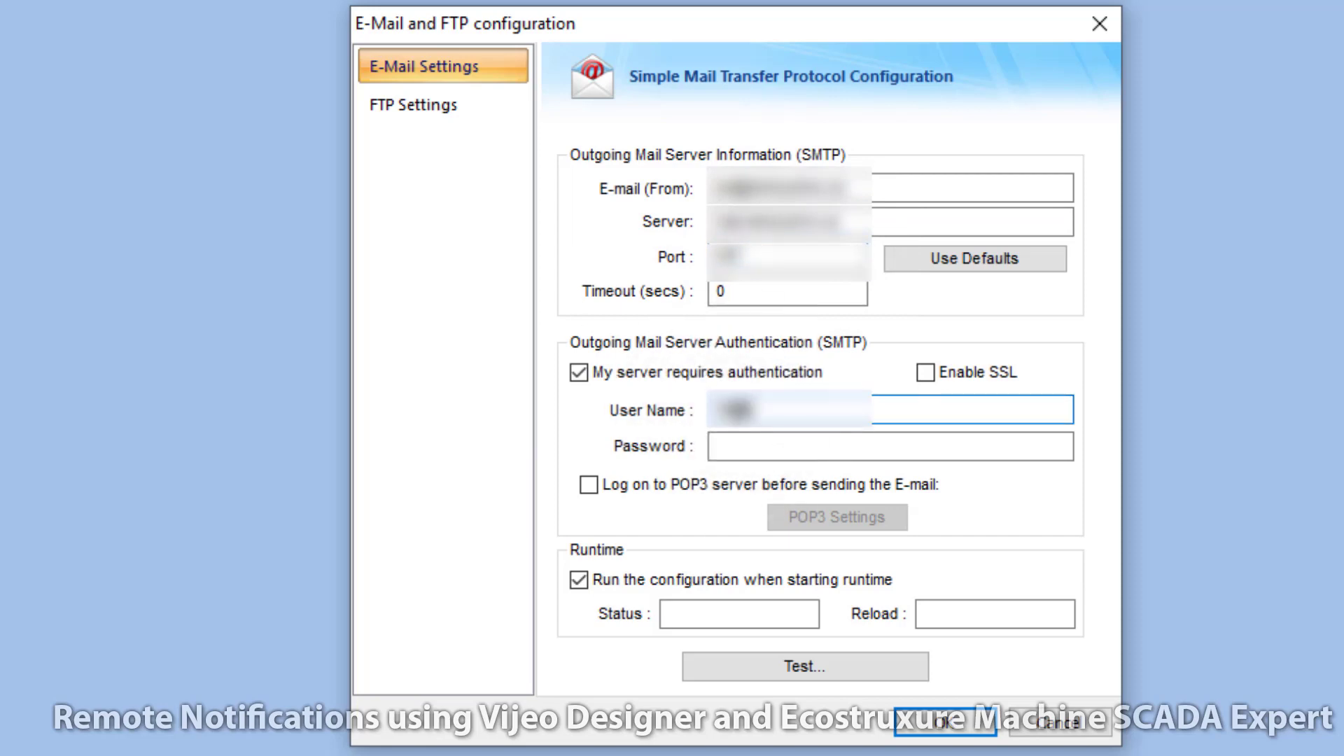
pyautogui.click(754, 446)
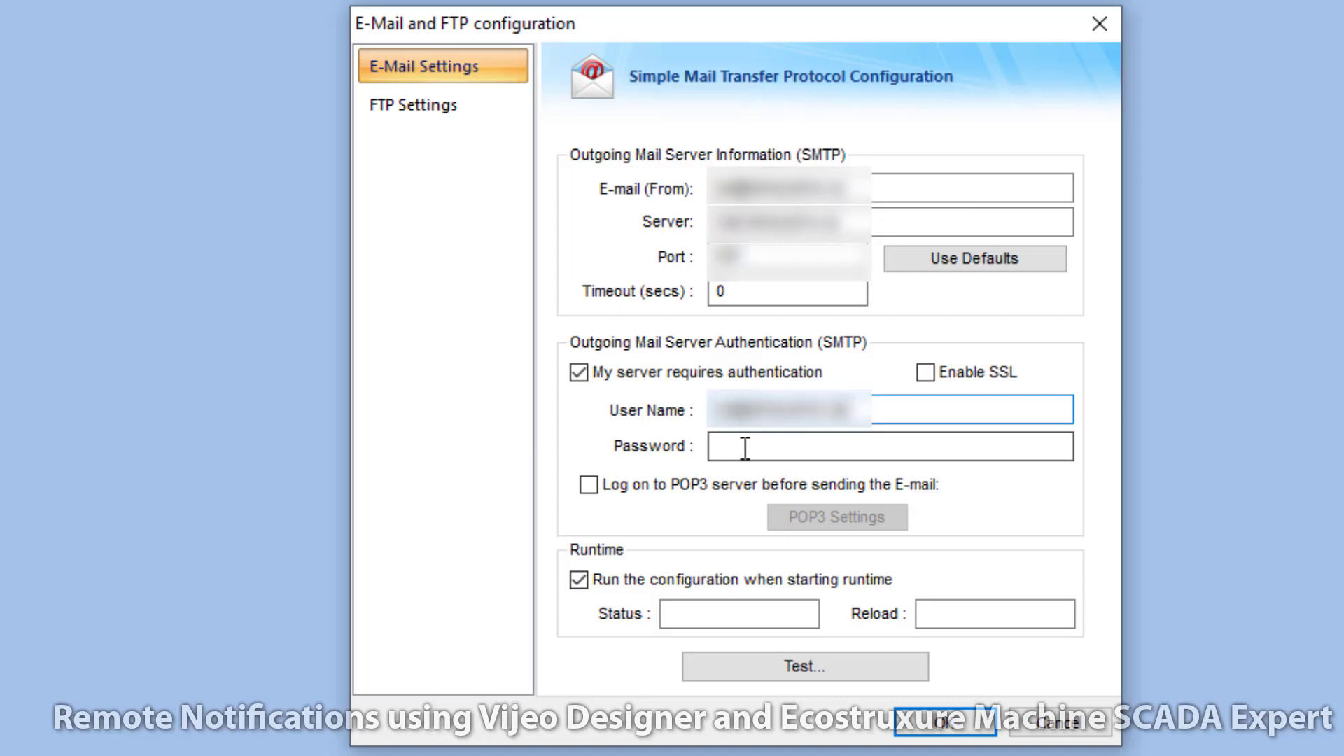
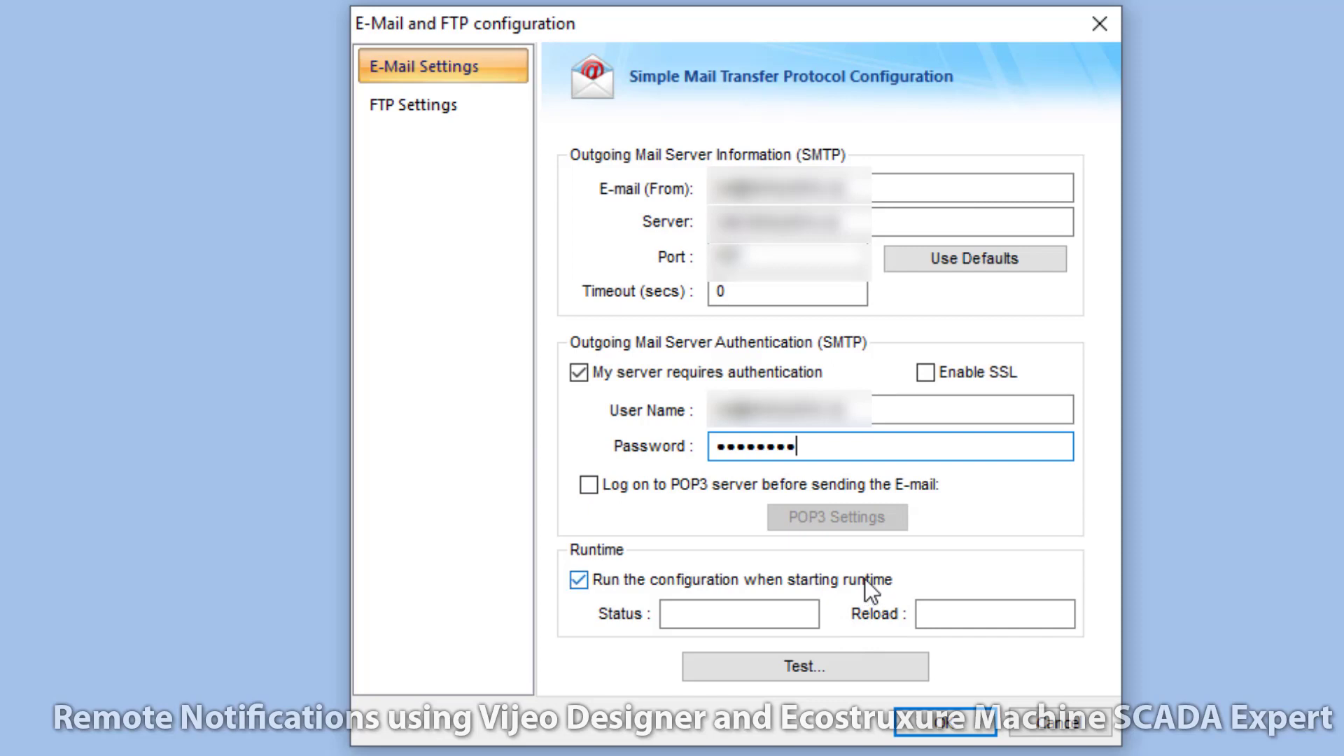
# Step: Send a test e-mail to a Gmail recipient, which fails, and dismiss the error
pyautogui.click(825, 669)
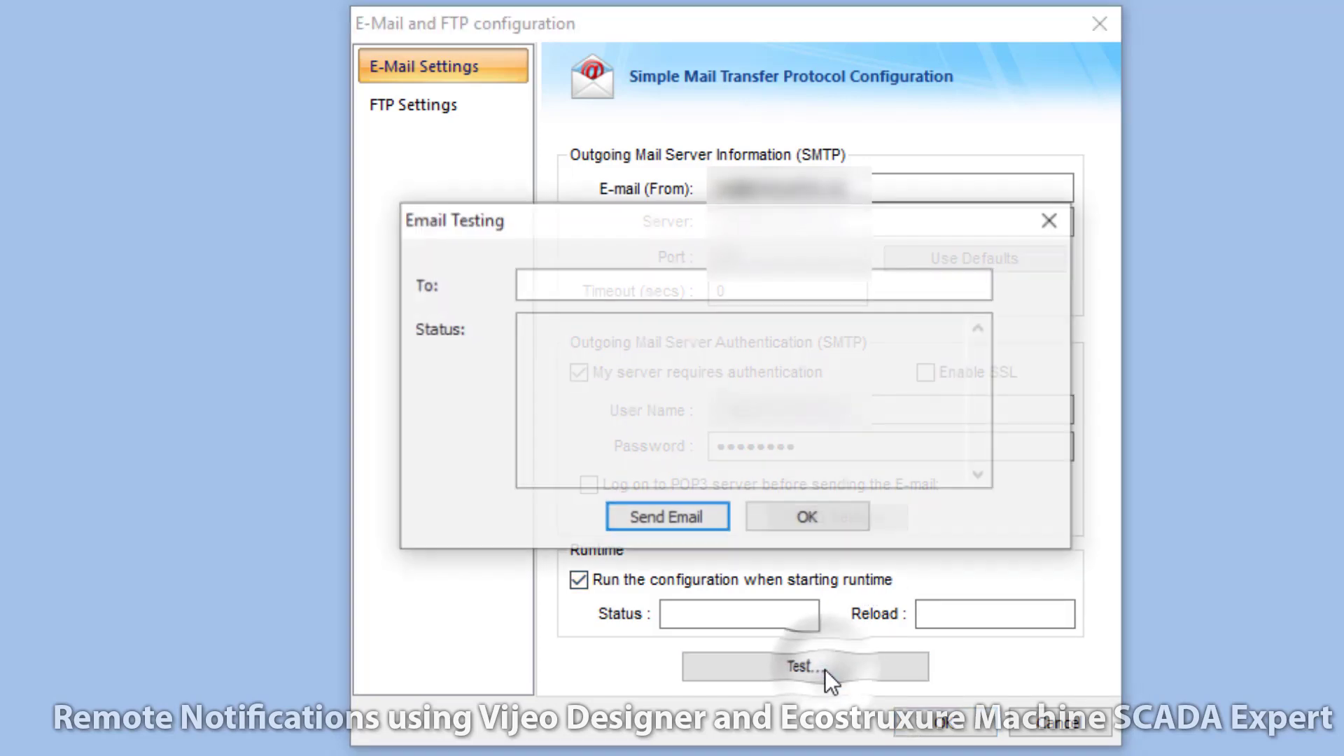
pyautogui.click(572, 289)
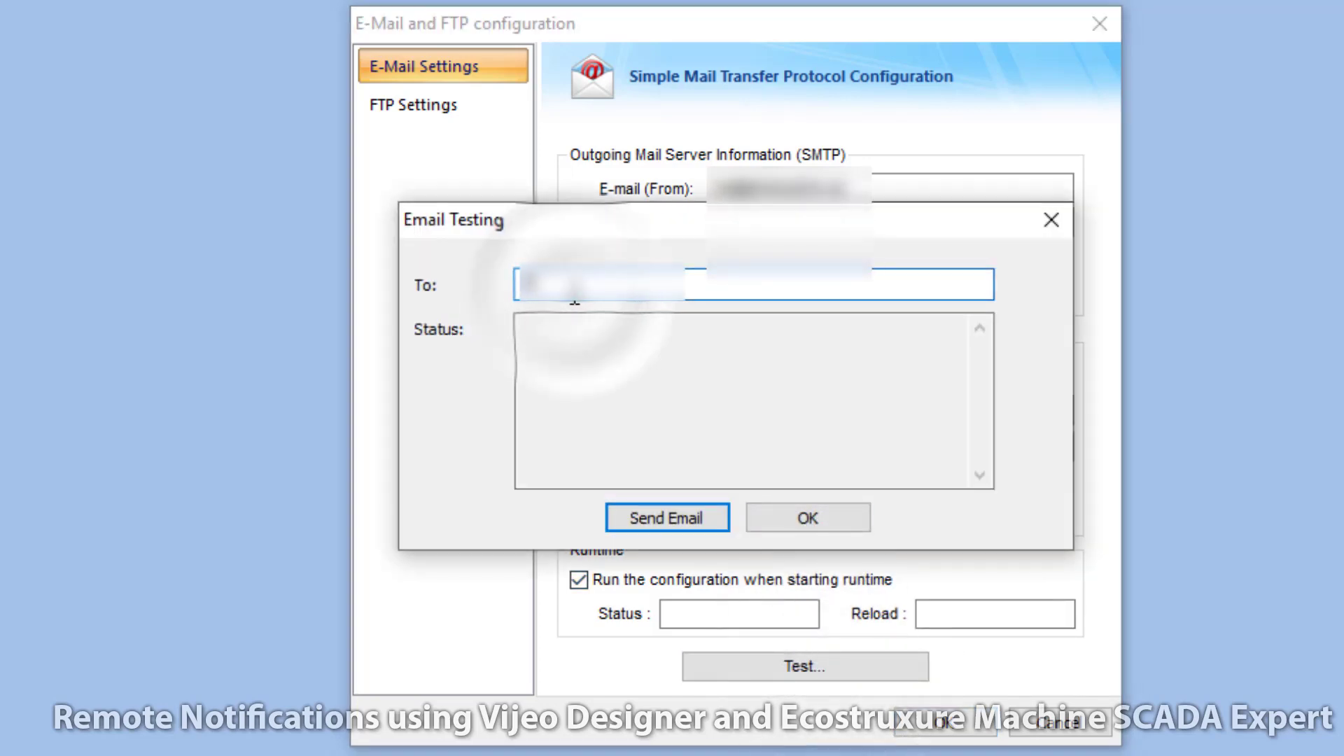
pyautogui.write('@gmail')
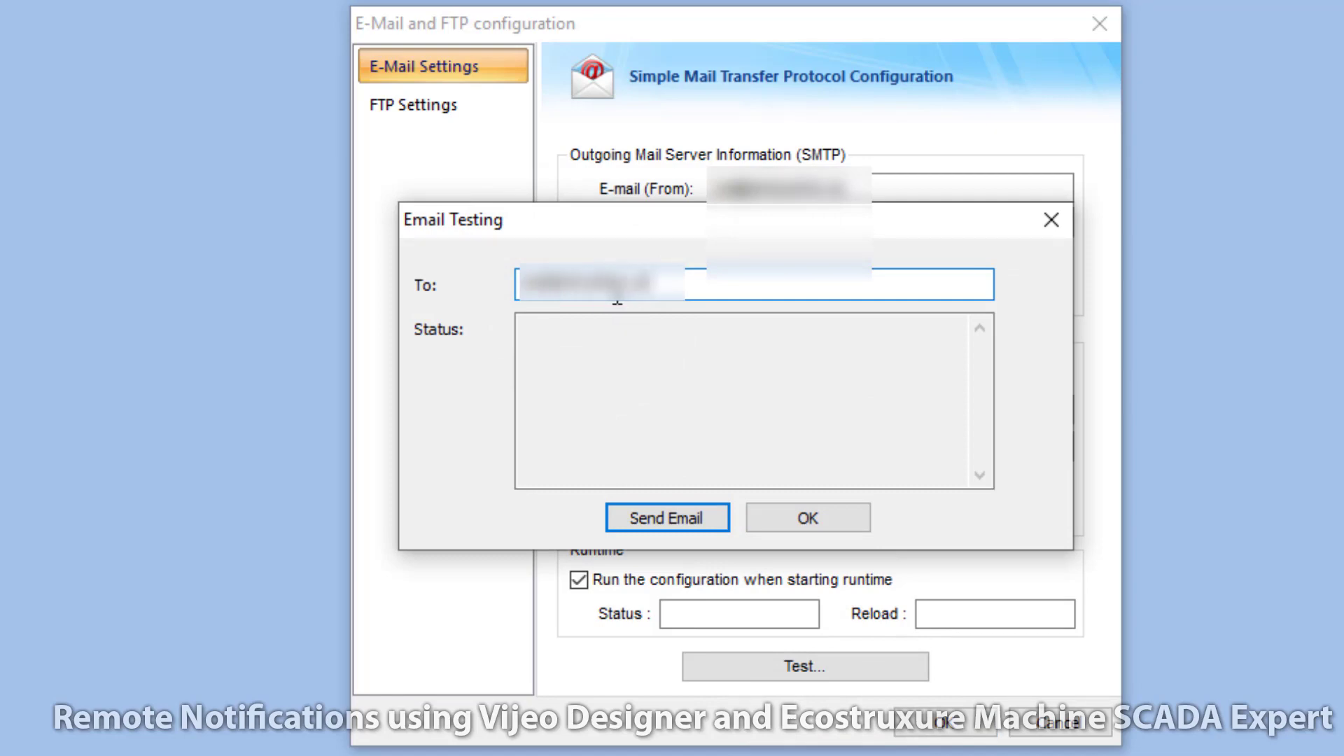
pyautogui.click(670, 511)
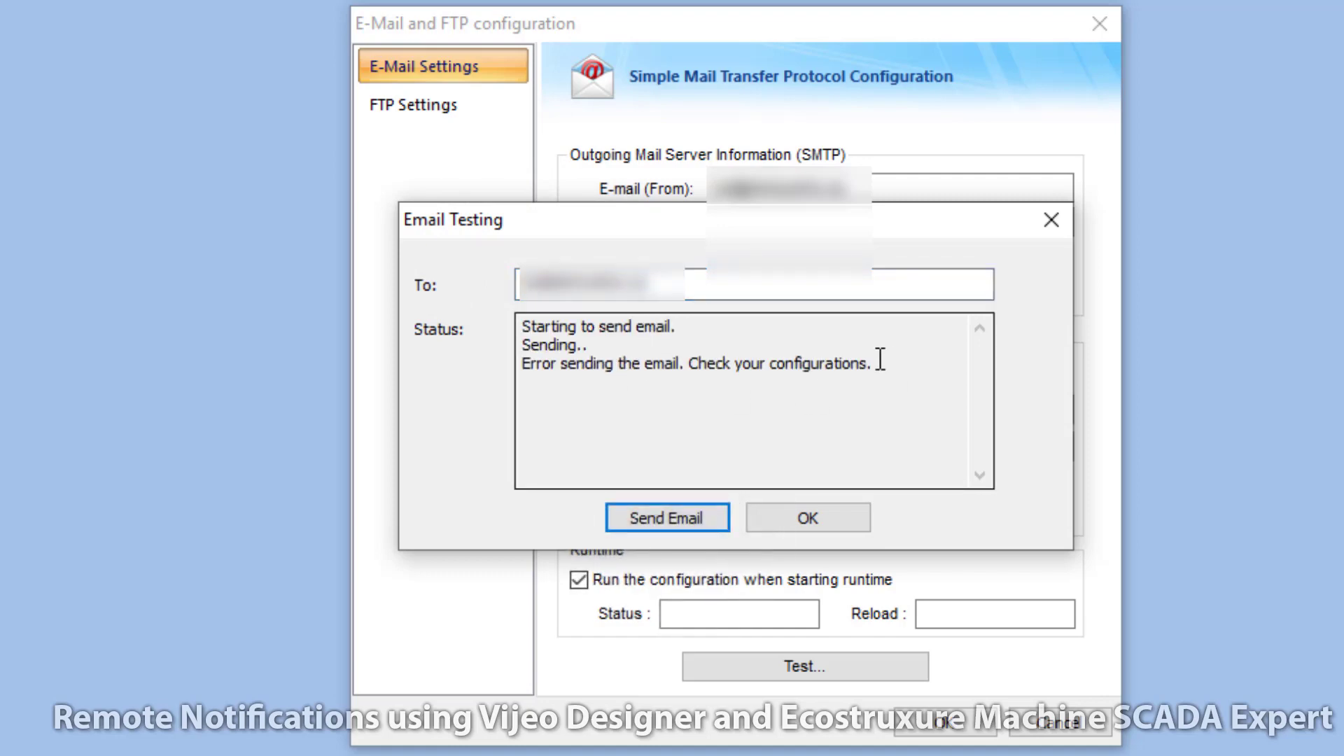
pyautogui.click(814, 518)
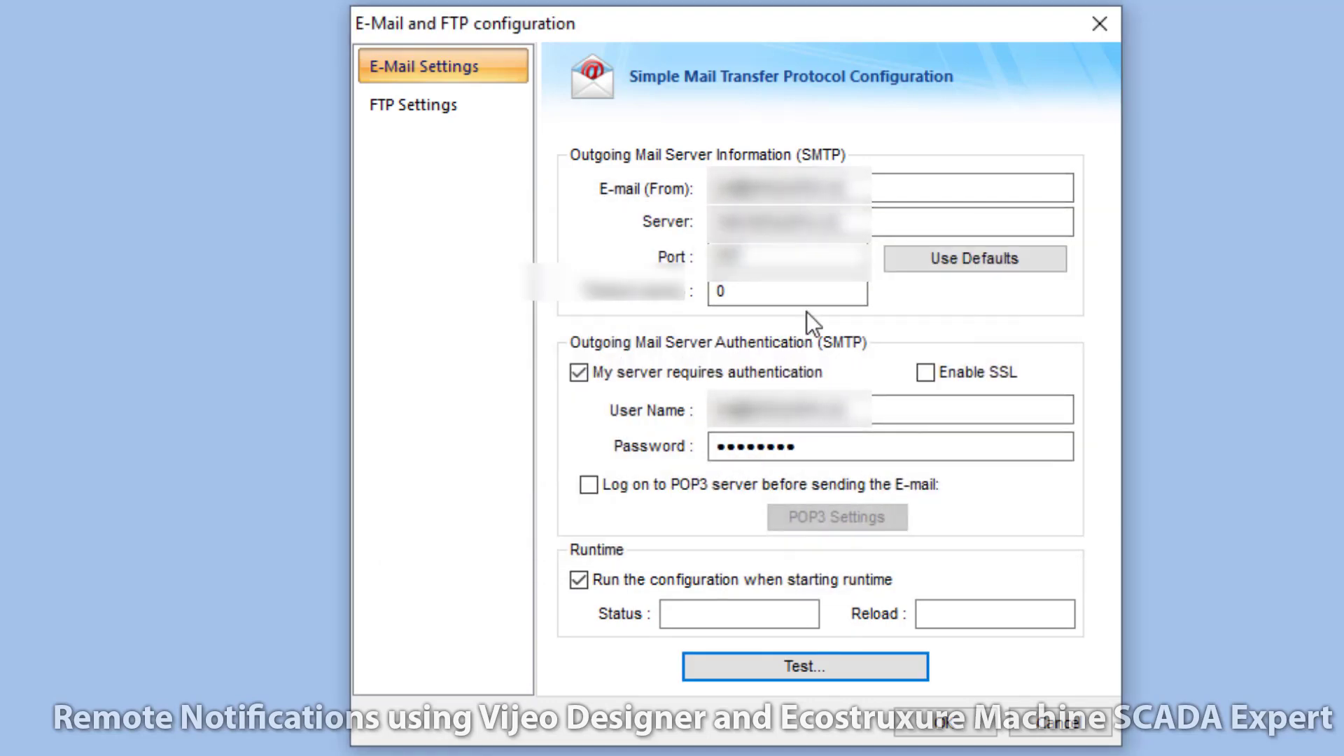
# Step: Correct the outgoing server setting and resend the test e-mail, which now sends successfully
pyautogui.click(803, 222)
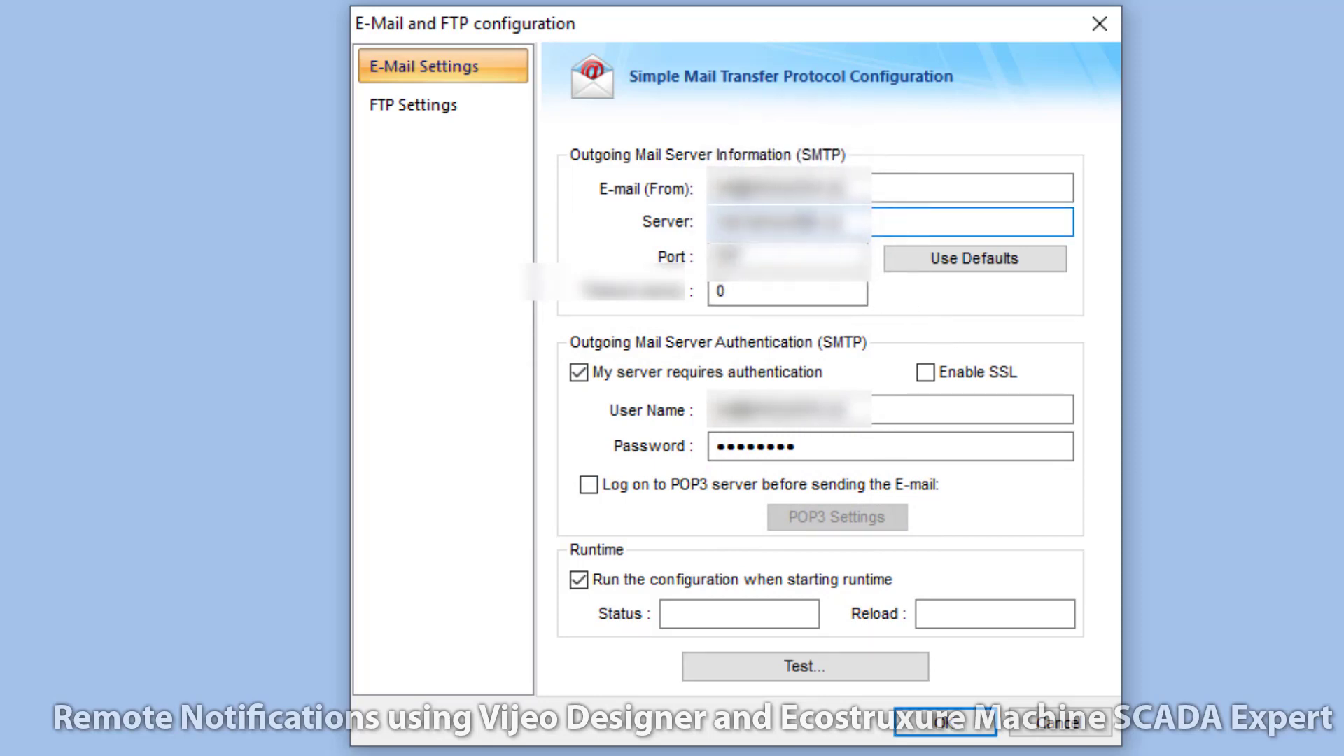
pyautogui.click(818, 668)
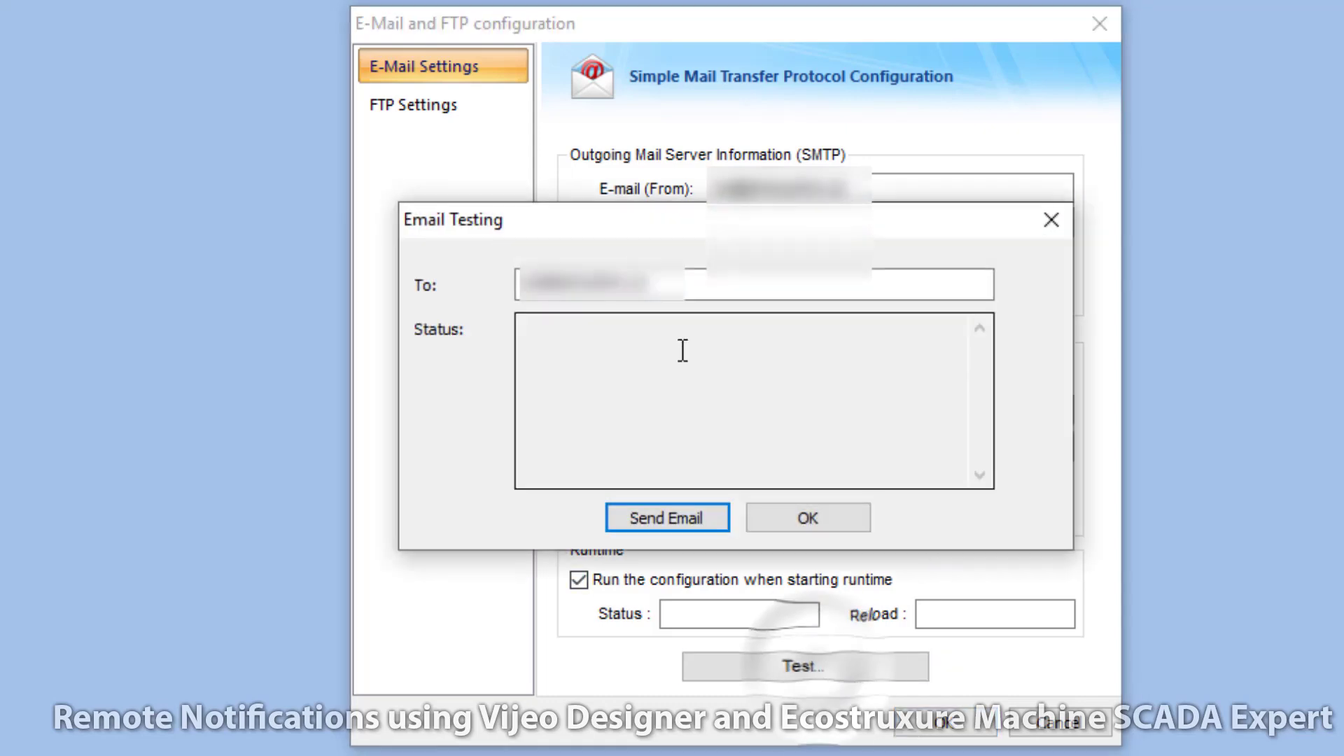
pyautogui.click(660, 520)
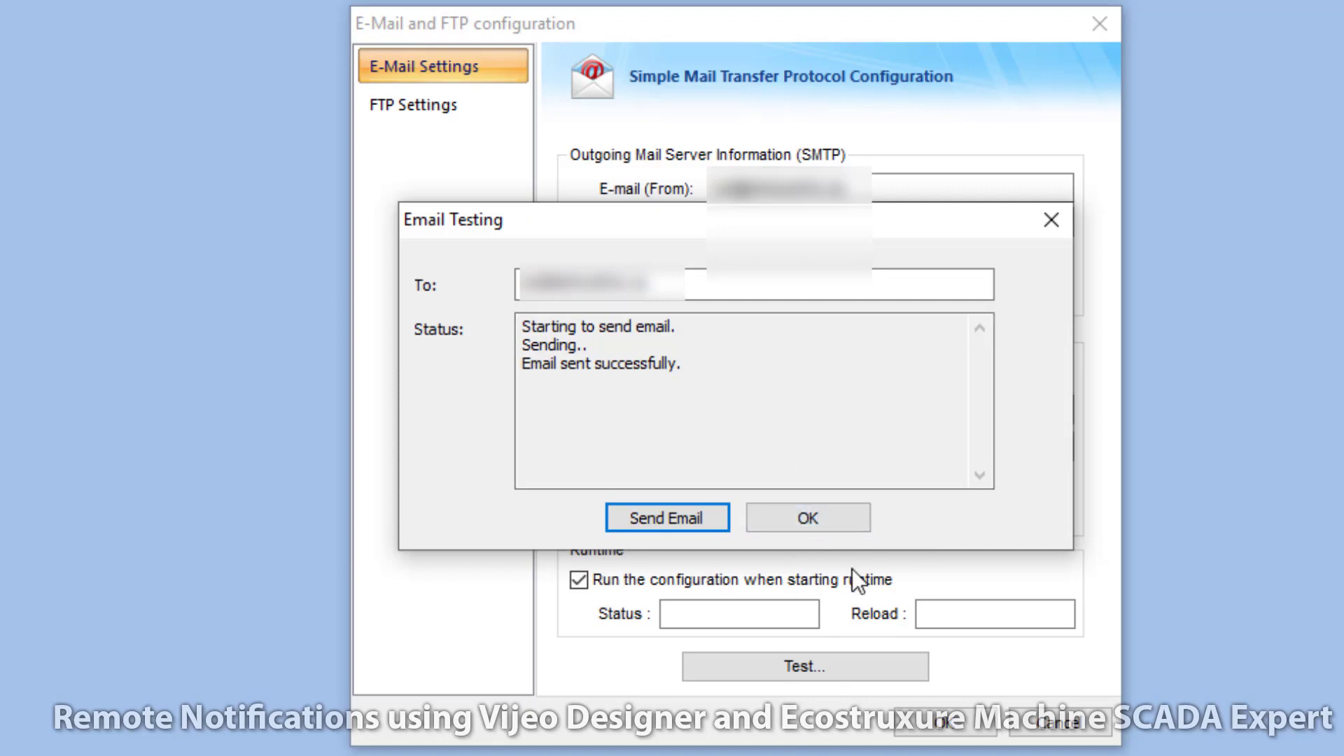
pyautogui.click(838, 516)
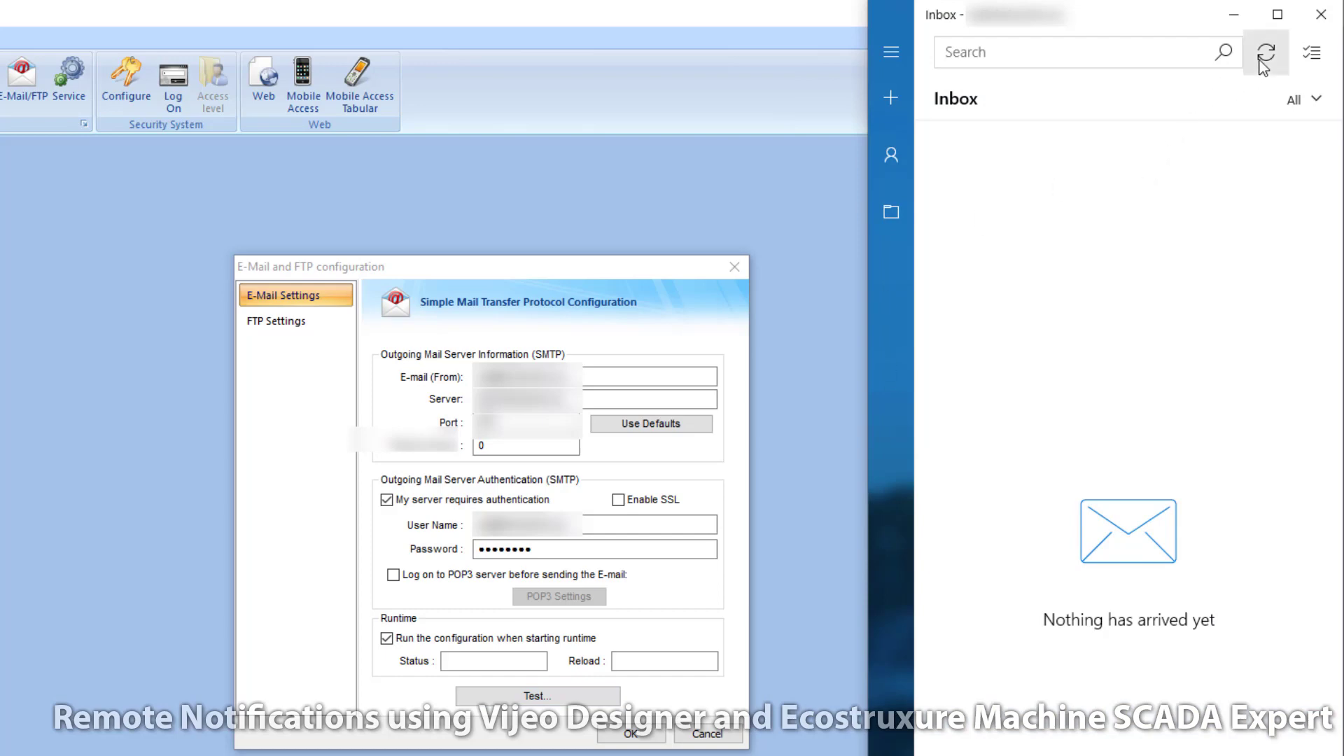
# Step: Sync Mail, read the 'Email and FTP configuration test' message's Testing... body, and return to the Inbox
pyautogui.click(1263, 61)
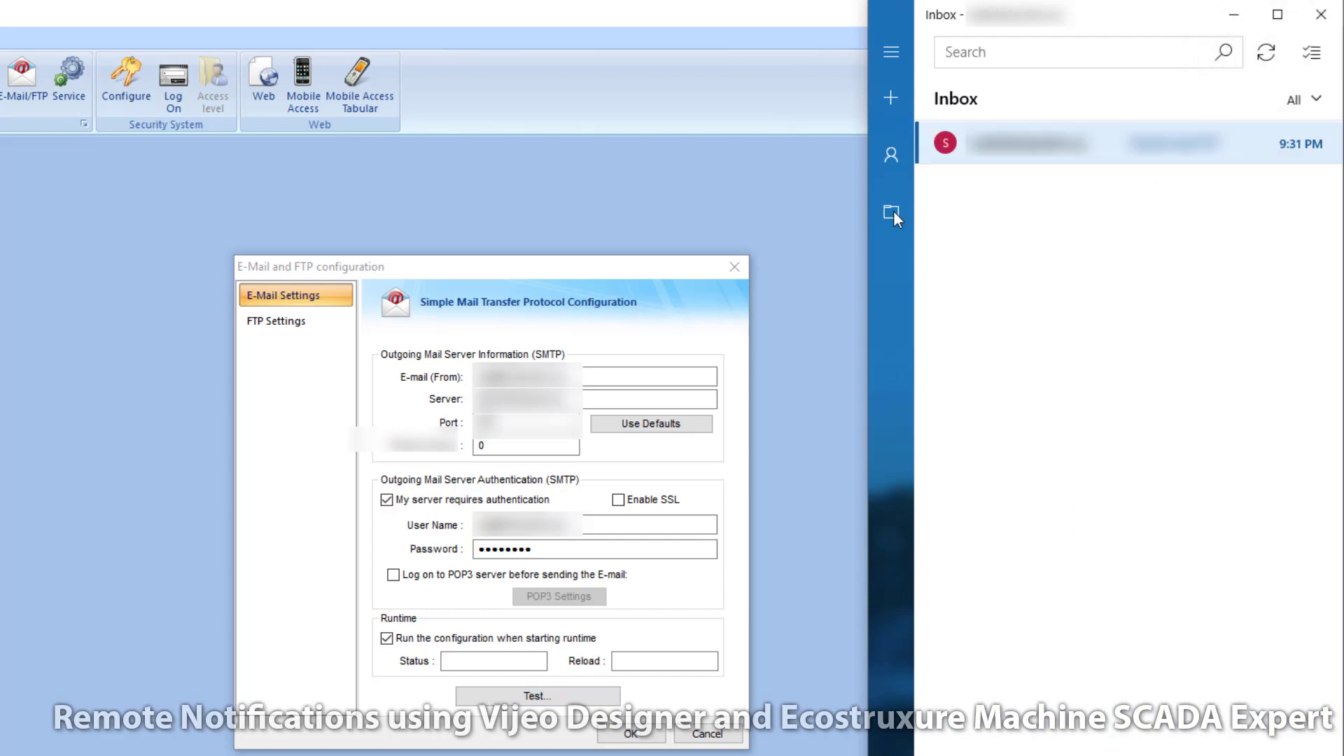
pyautogui.click(1069, 155)
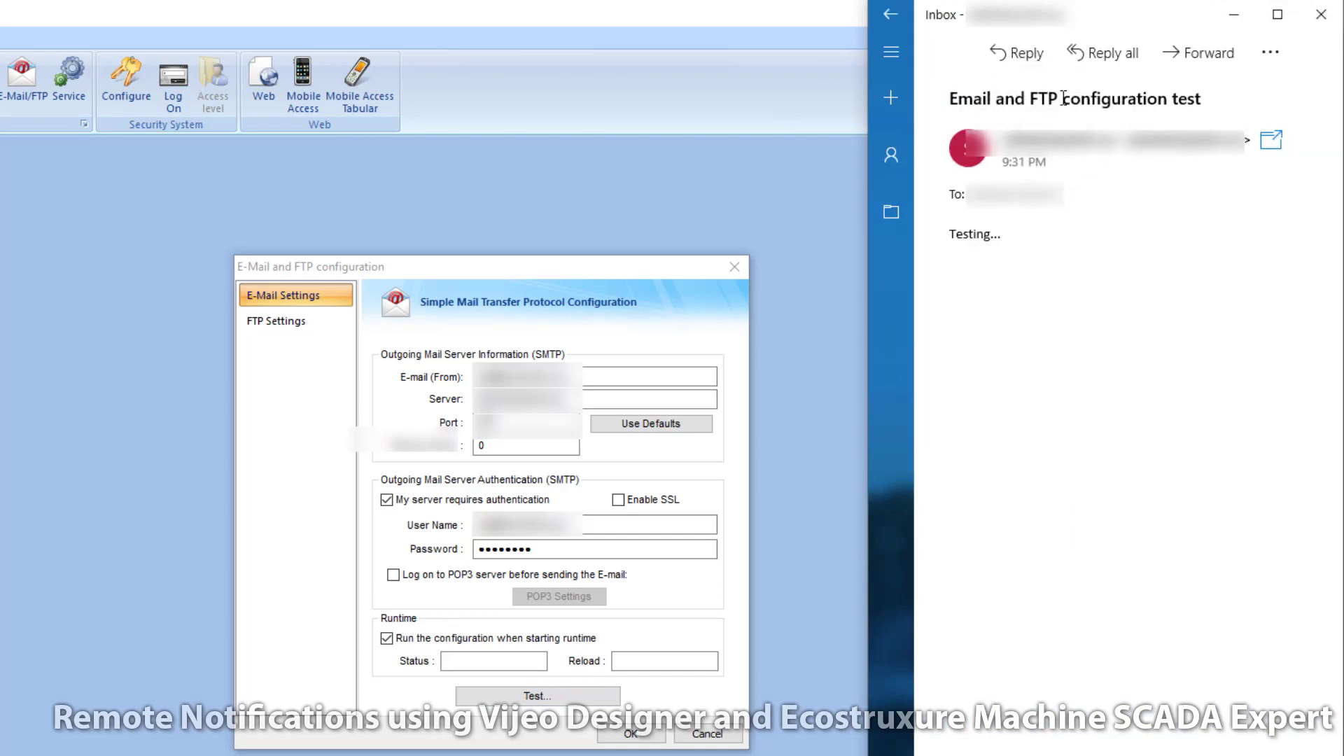
pyautogui.moveTo(954, 237); pyautogui.dragTo(1011, 233)
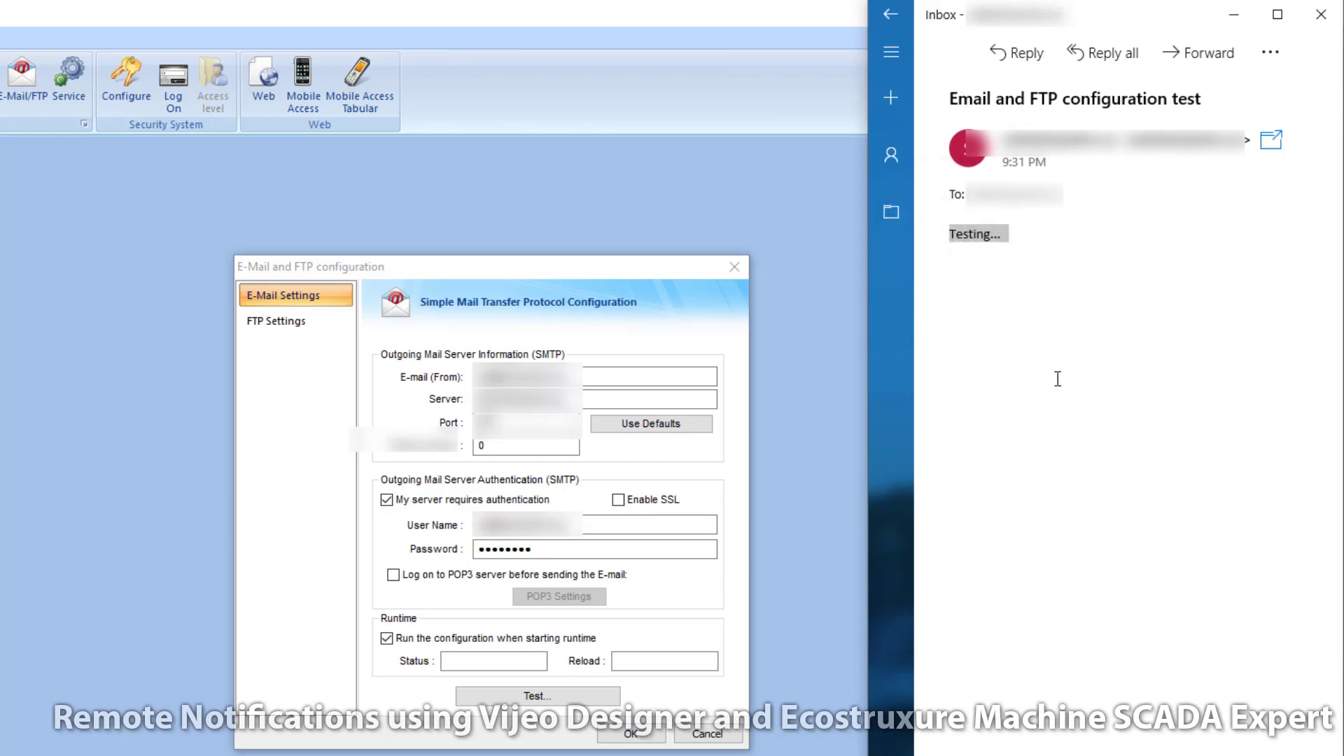
pyautogui.click(890, 14)
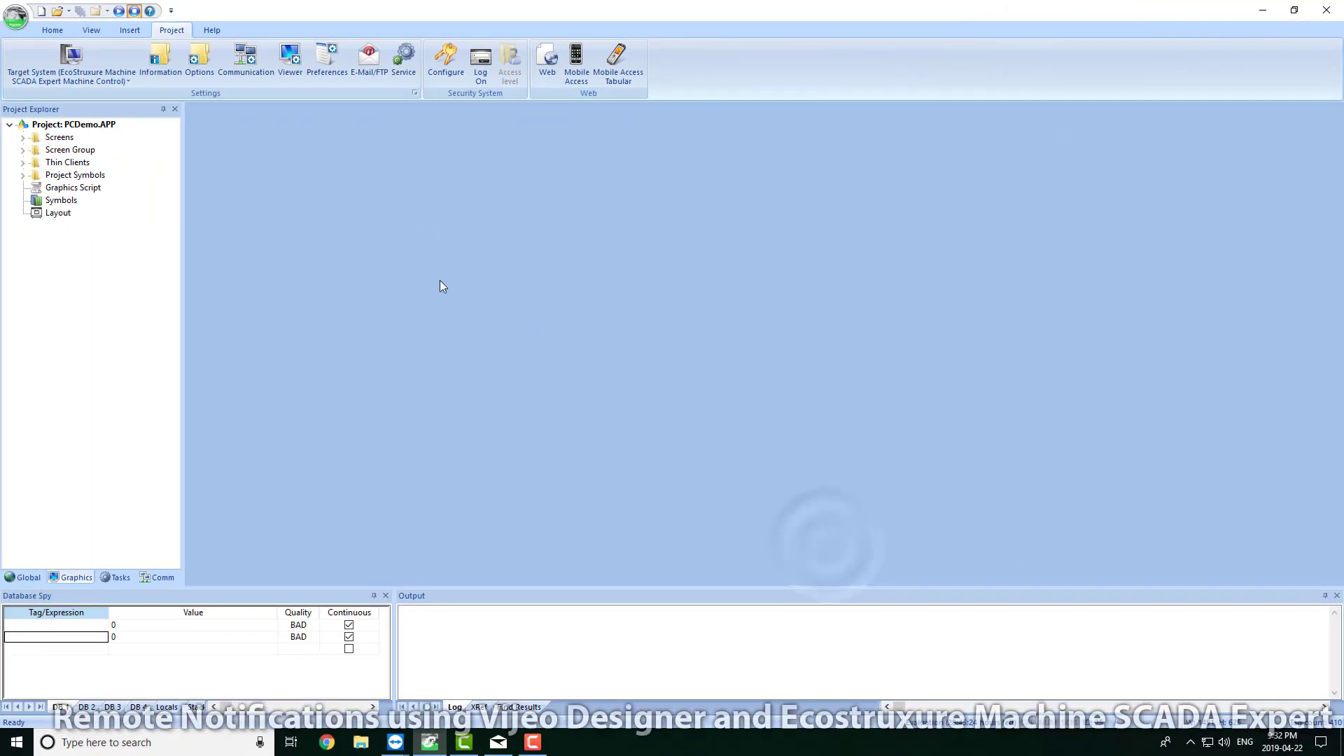
# Step: Open the Features_Alarms screen and review the alarm viewer's group filter without changing it
pyautogui.click(23, 137)
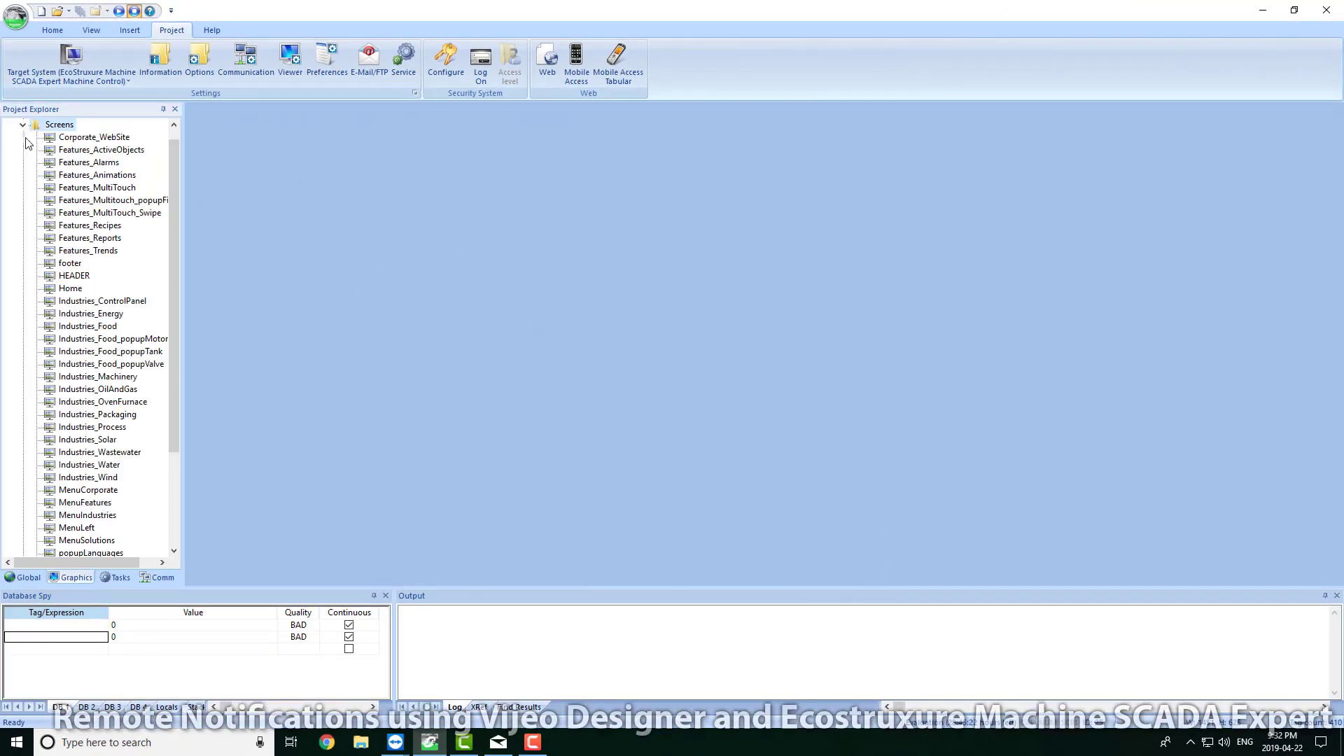
pyautogui.doubleClick(98, 162)
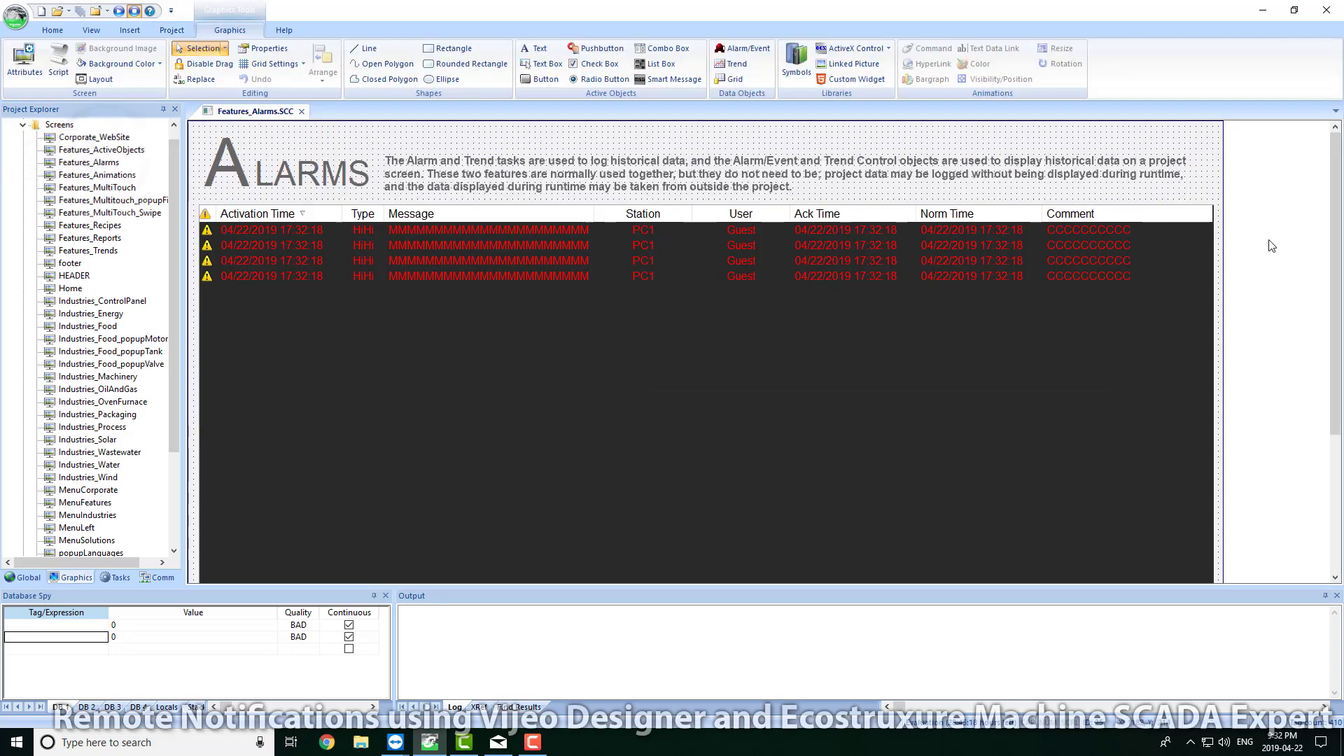
pyautogui.moveTo(1336, 188); pyautogui.dragTo(1337, 352)
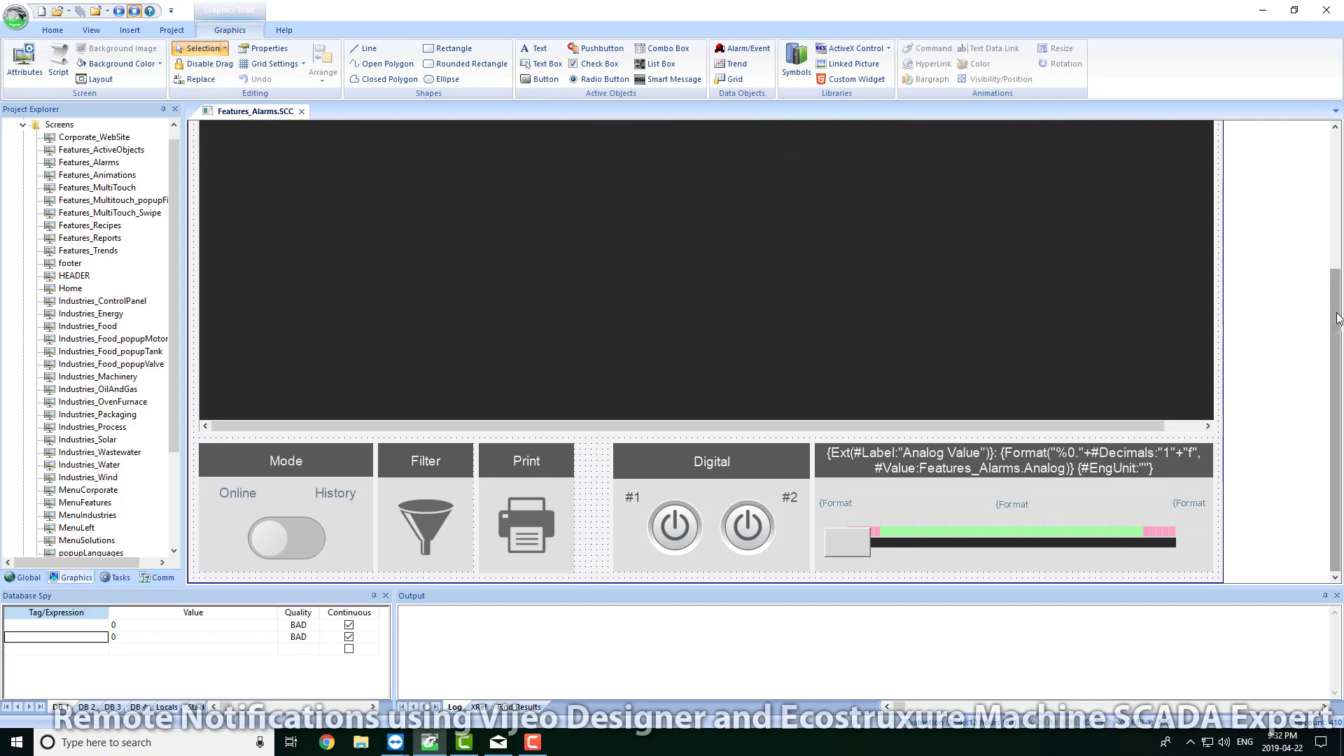
pyautogui.moveTo(1331, 316); pyautogui.dragTo(1333, 189)
pyautogui.doubleClick(857, 312)
pyautogui.click(657, 354)
pyautogui.click(623, 371)
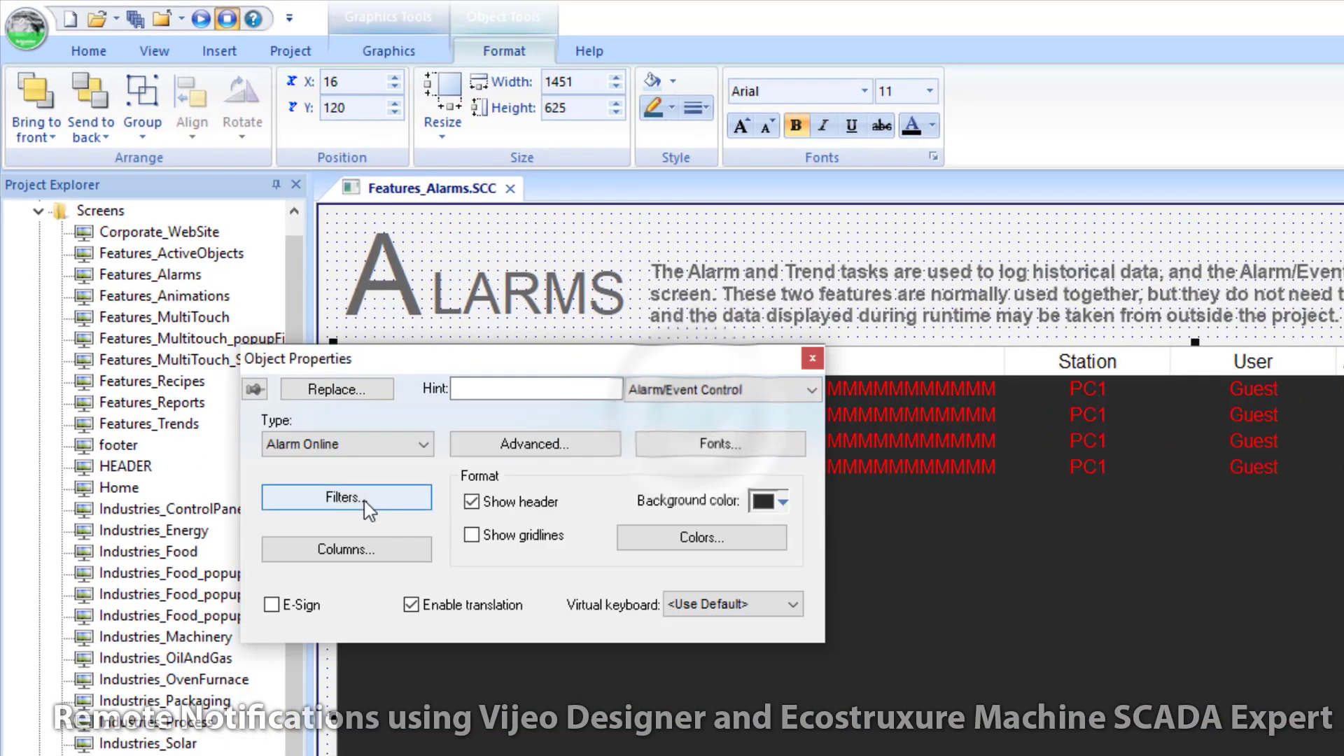
pyautogui.click(347, 497)
pyautogui.click(349, 283)
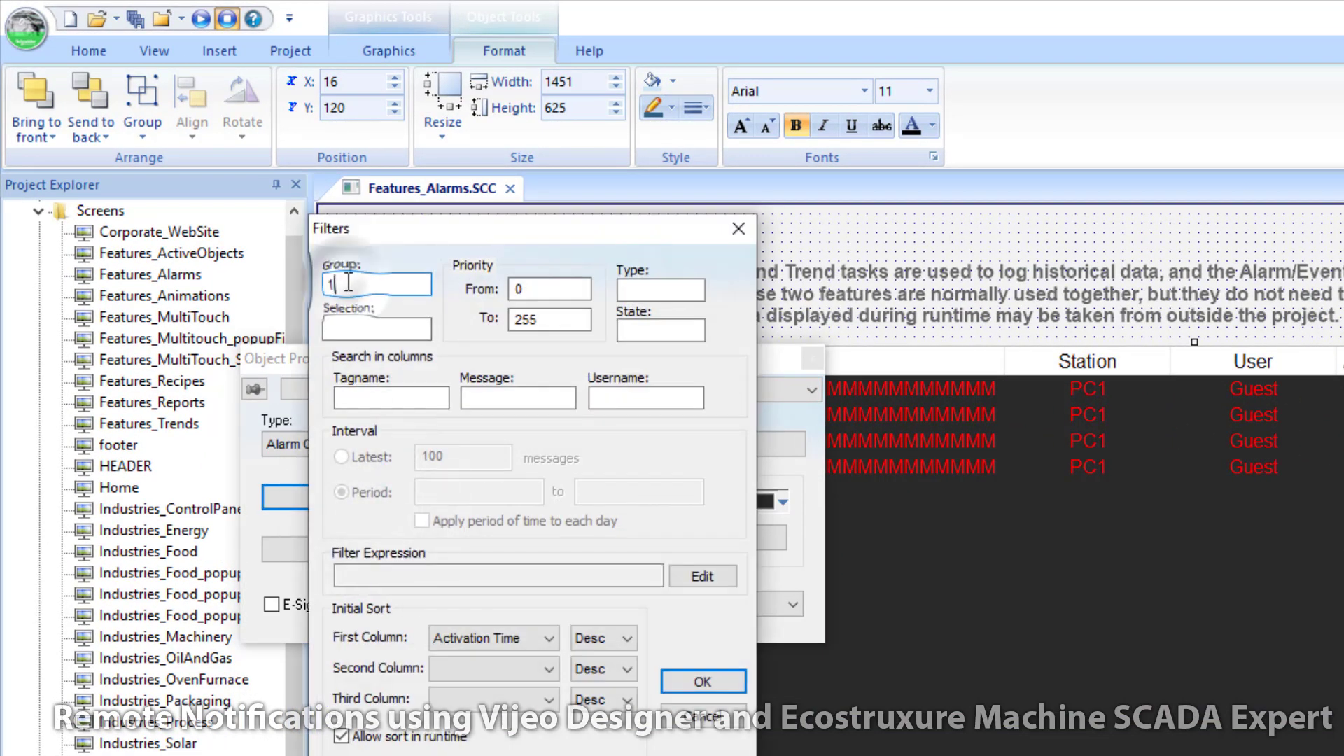
pyautogui.click(703, 719)
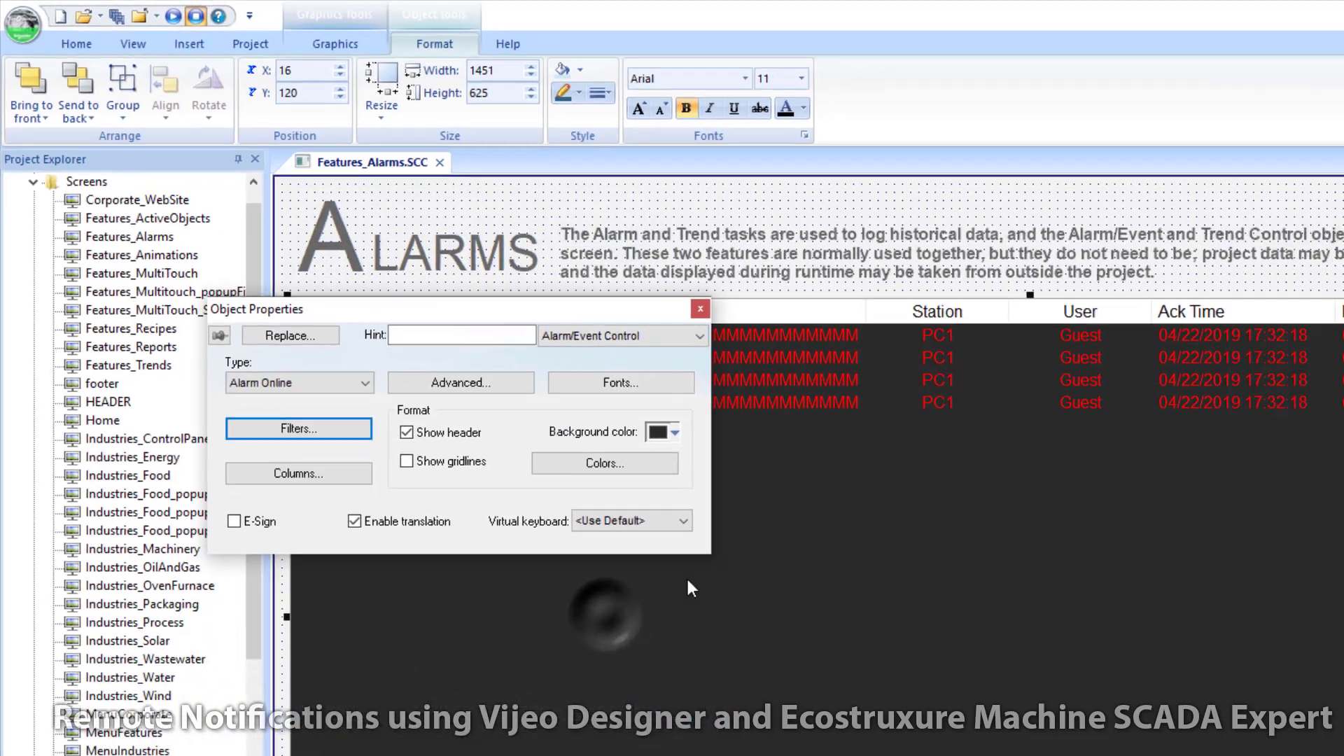
pyautogui.click(812, 359)
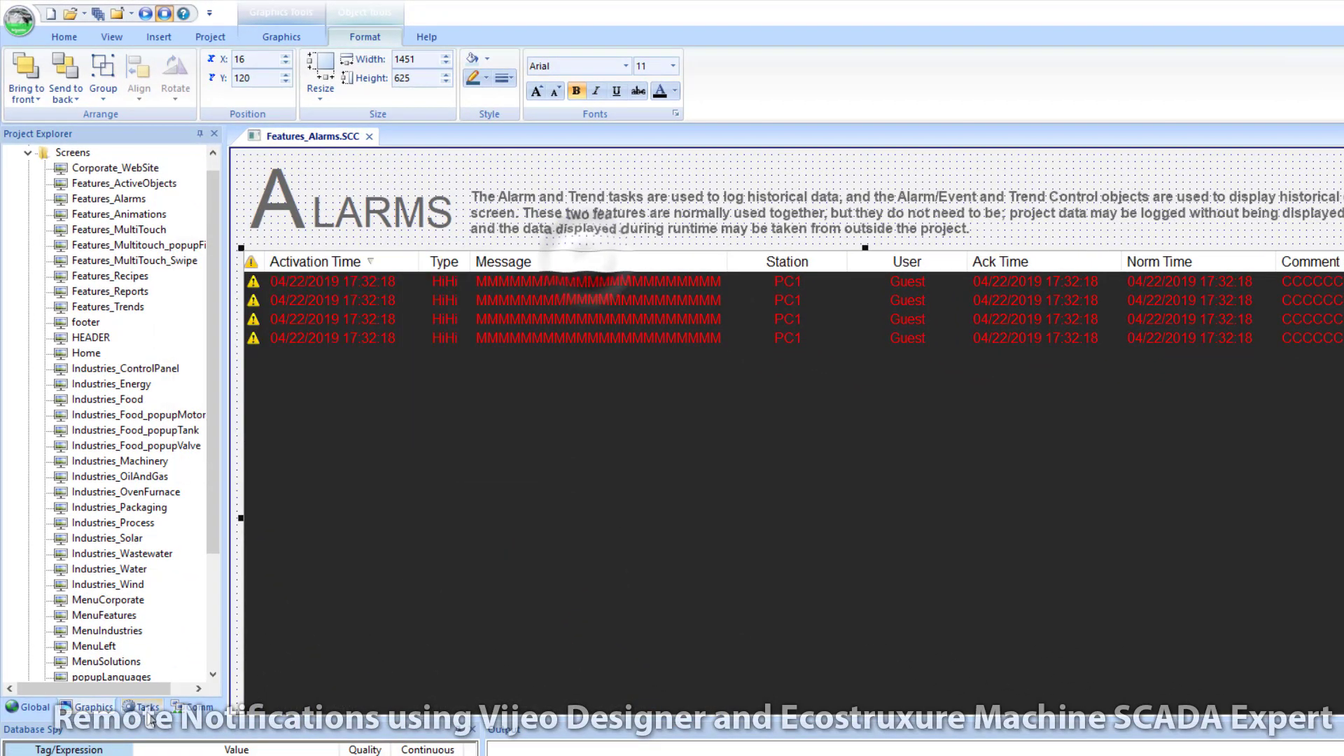
# Step: Open the 1: Alarms group from the Alarms folder in the Tasks tree
pyautogui.click(144, 707)
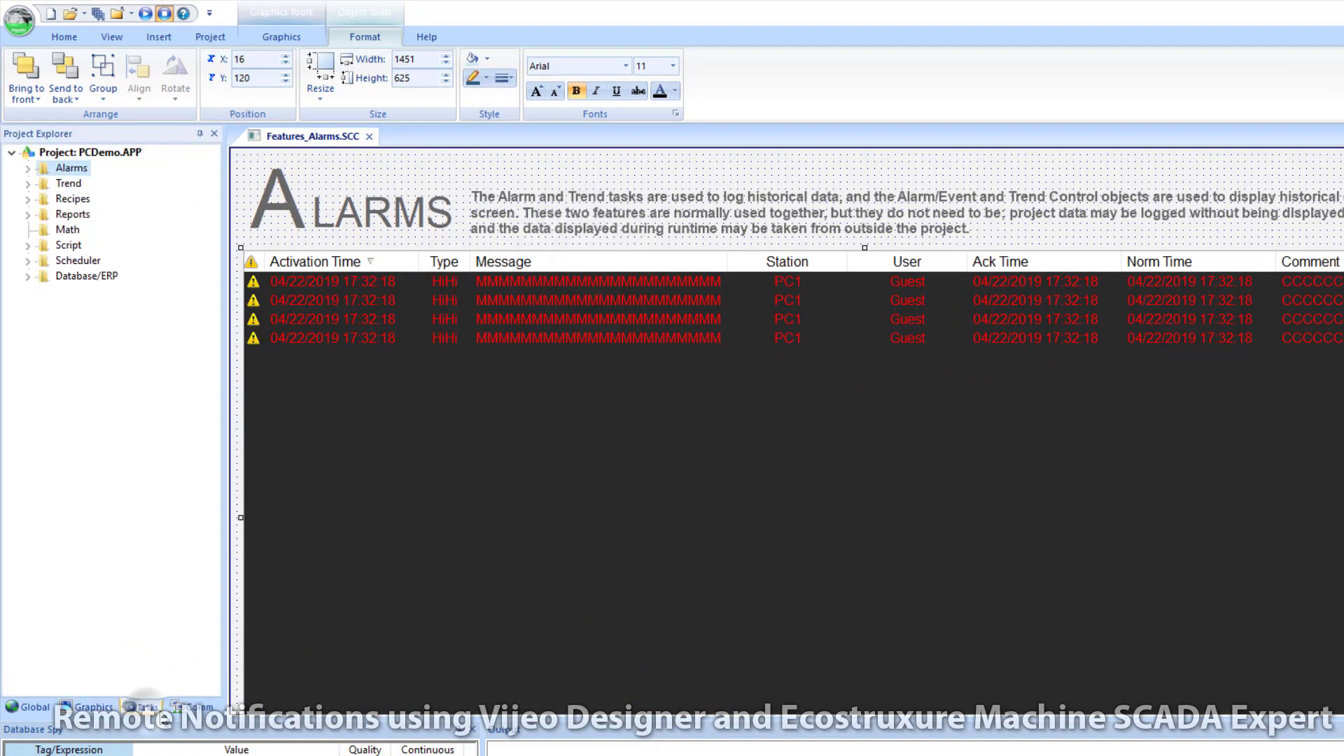
pyautogui.click(27, 168)
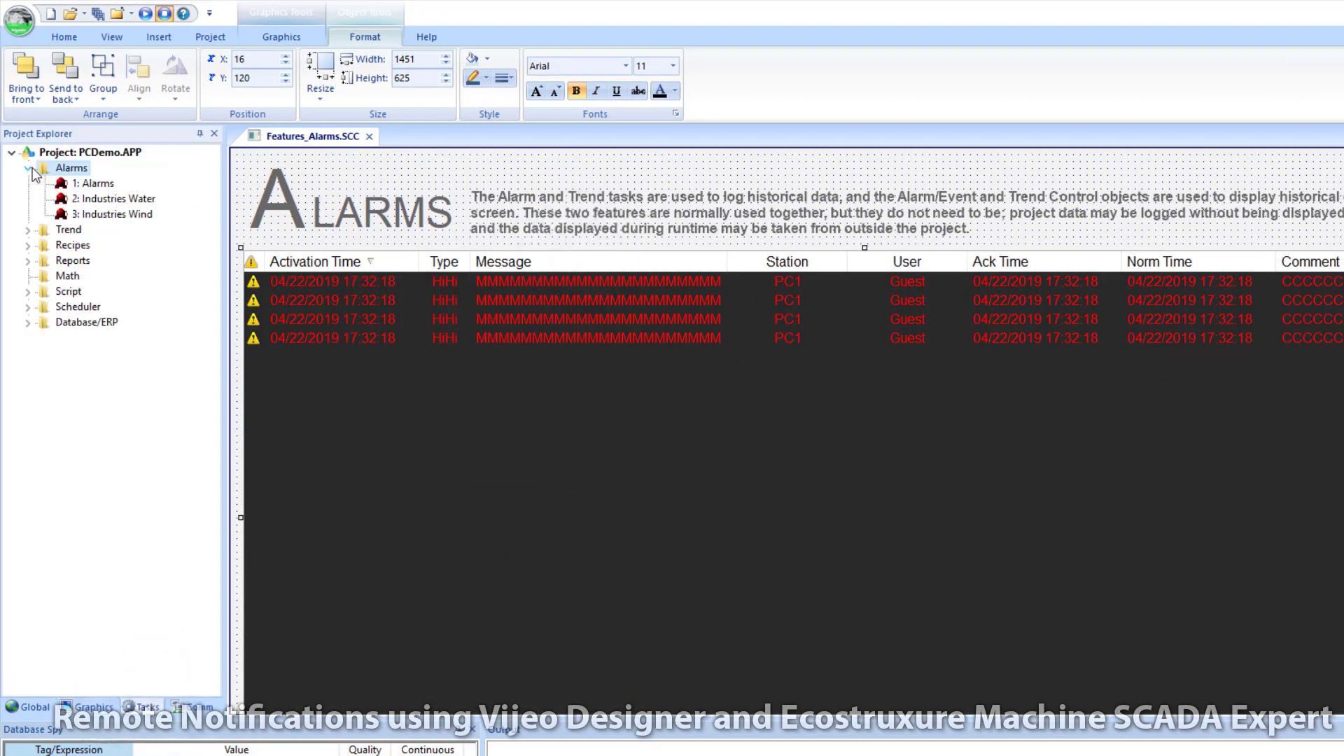
pyautogui.doubleClick(98, 184)
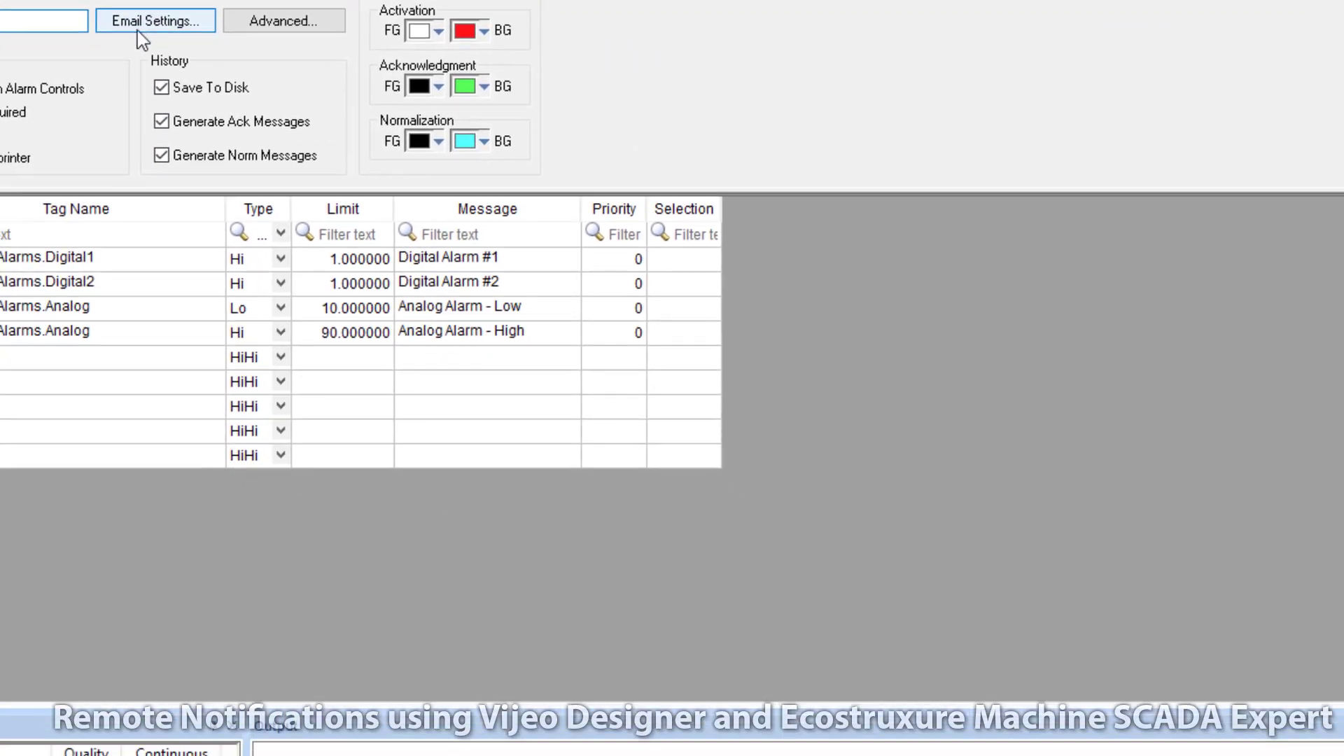
# Step: Enable automatic alarm e-mails for the Alarms group and enter the recipient's e-mail address
pyautogui.click(581, 290)
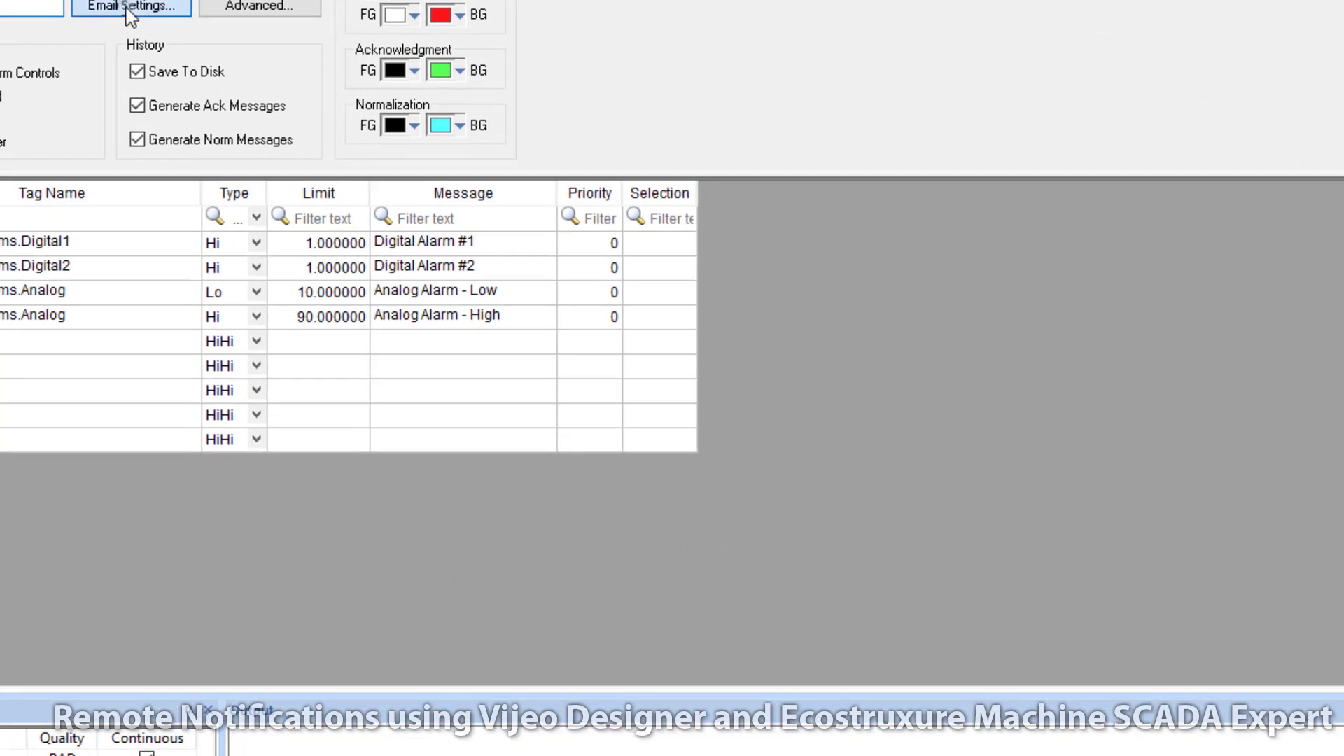
pyautogui.click(369, 134)
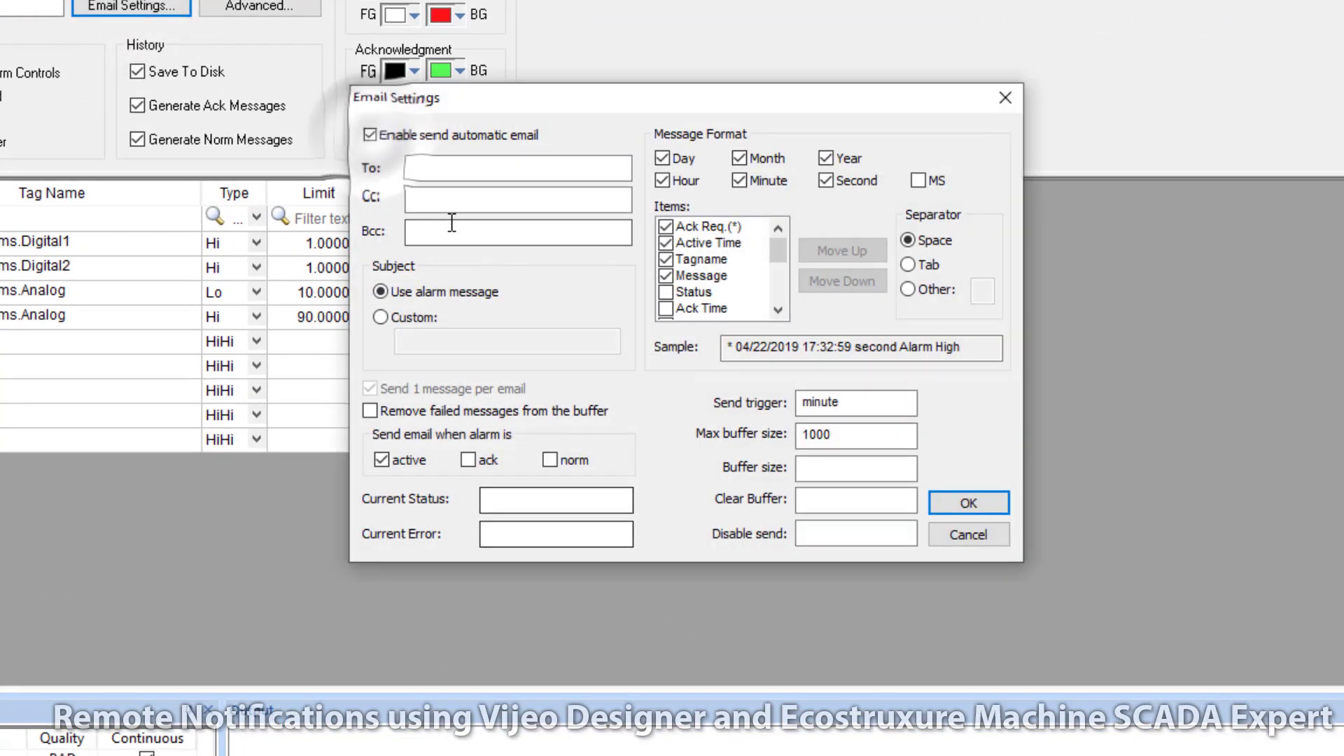
pyautogui.click(434, 168)
pyautogui.hotkey('ctrl', 'v')
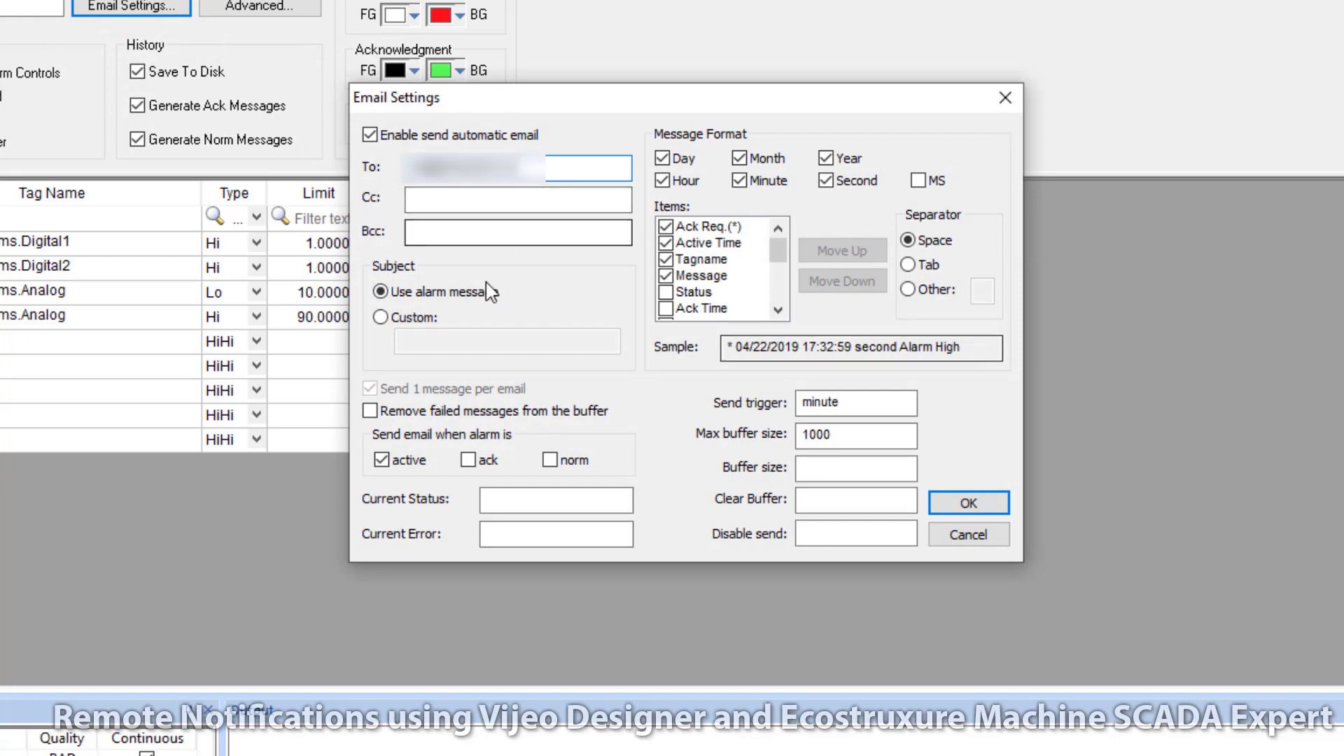
pyautogui.moveTo(546, 98); pyautogui.dragTo(767, 42)
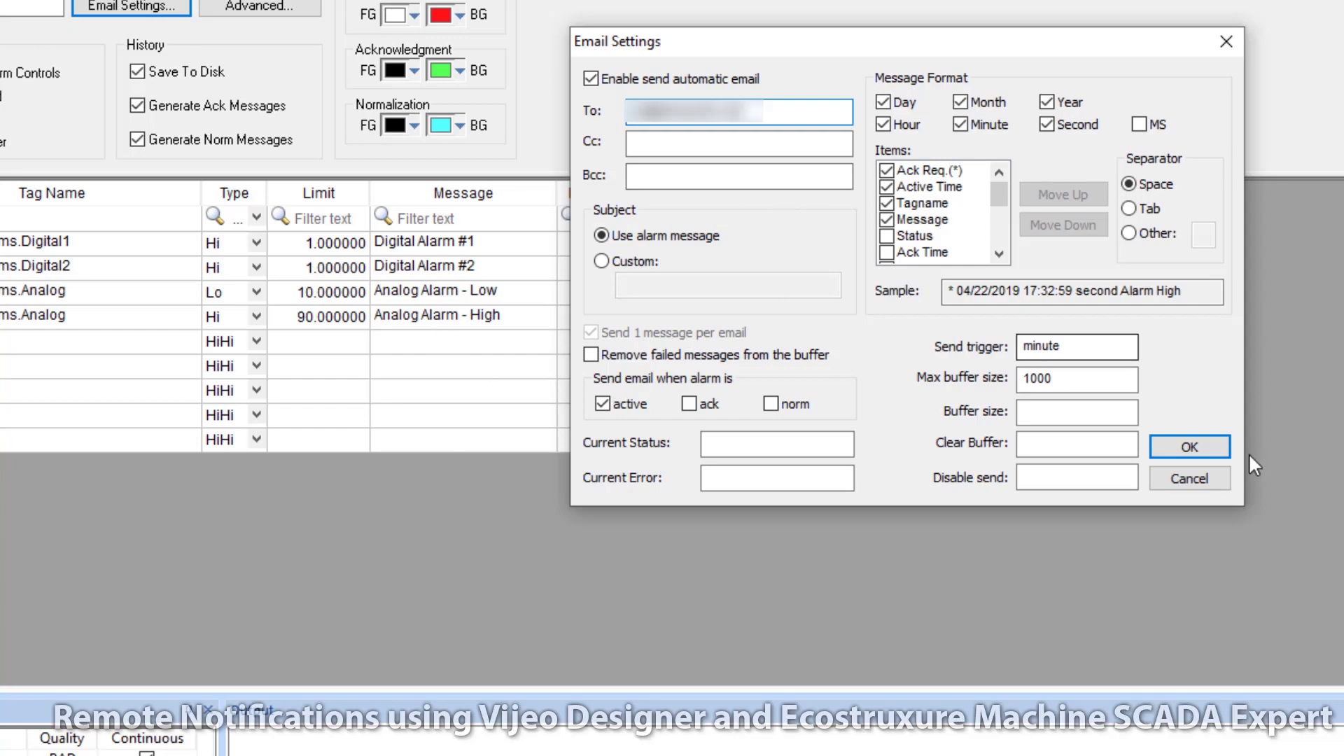
pyautogui.click(1189, 446)
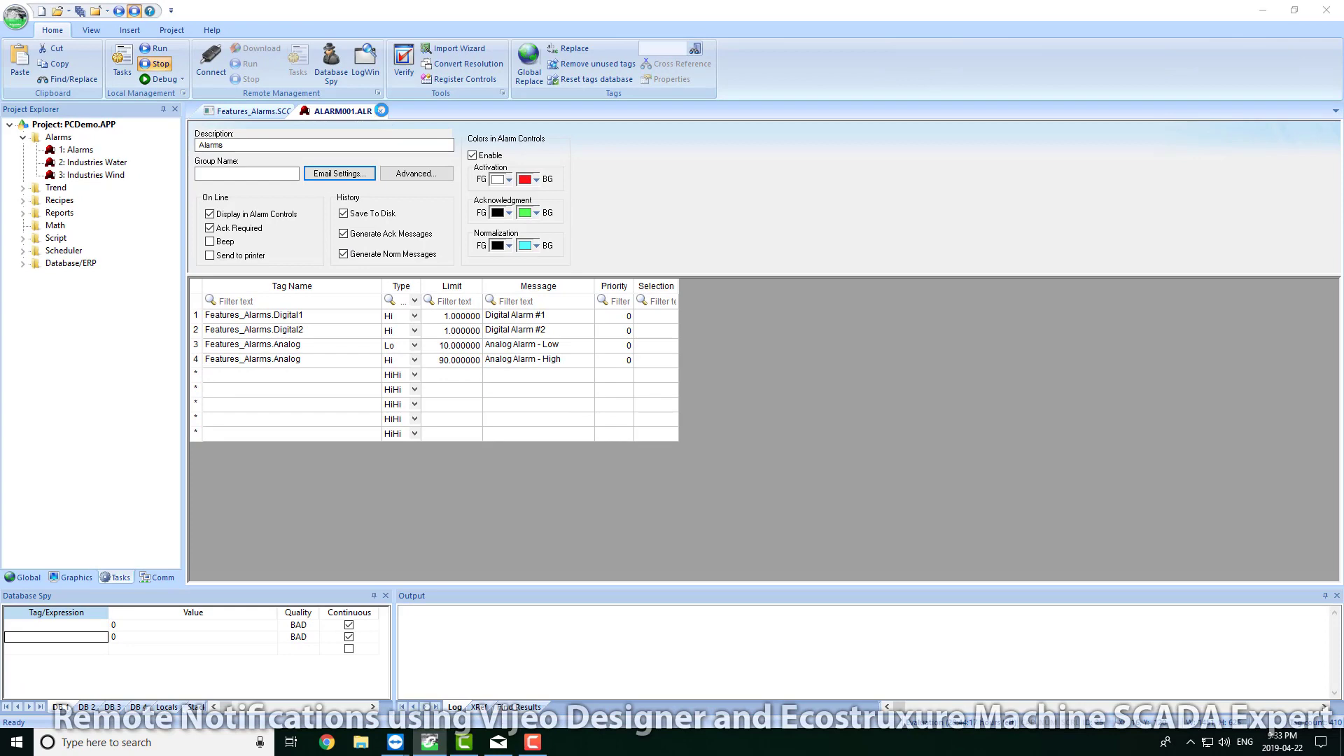
# Step: Close the alarm group and Features_Alarms screen, saving both, and start the runtime
pyautogui.click(300, 20)
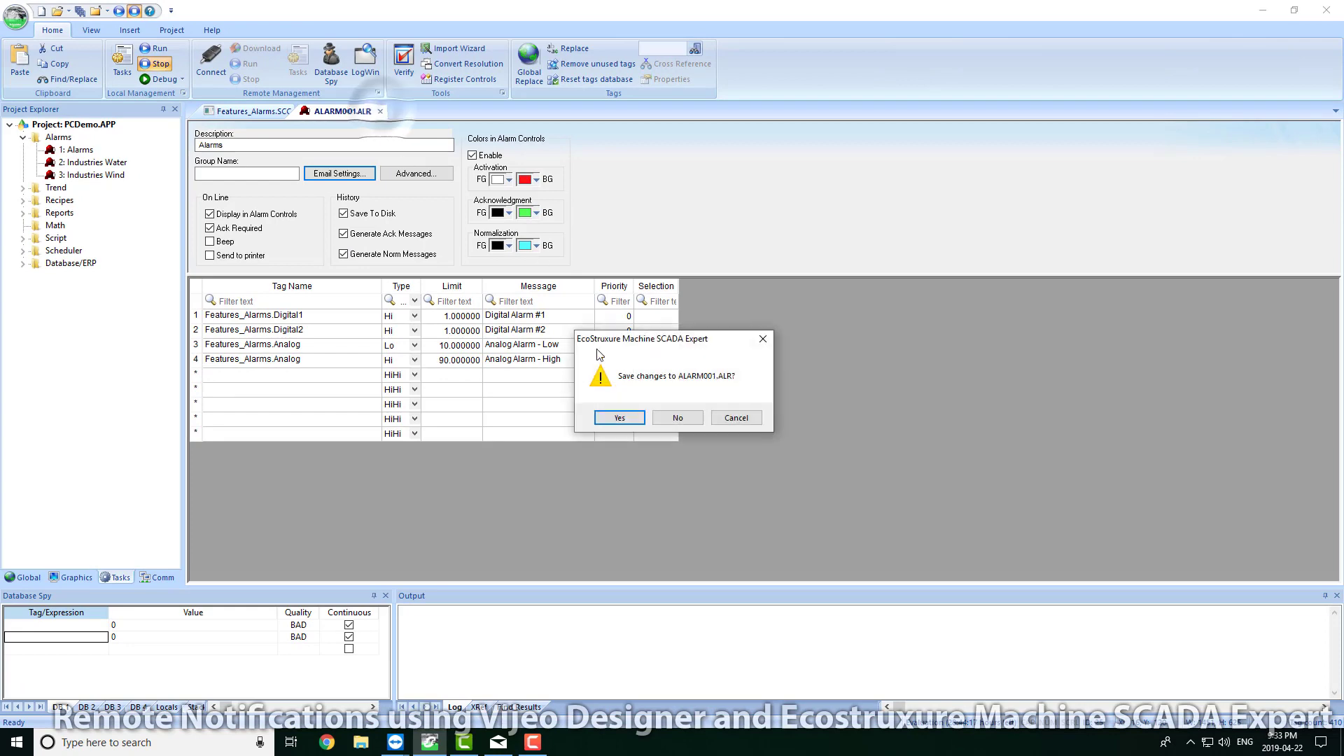
pyautogui.click(619, 417)
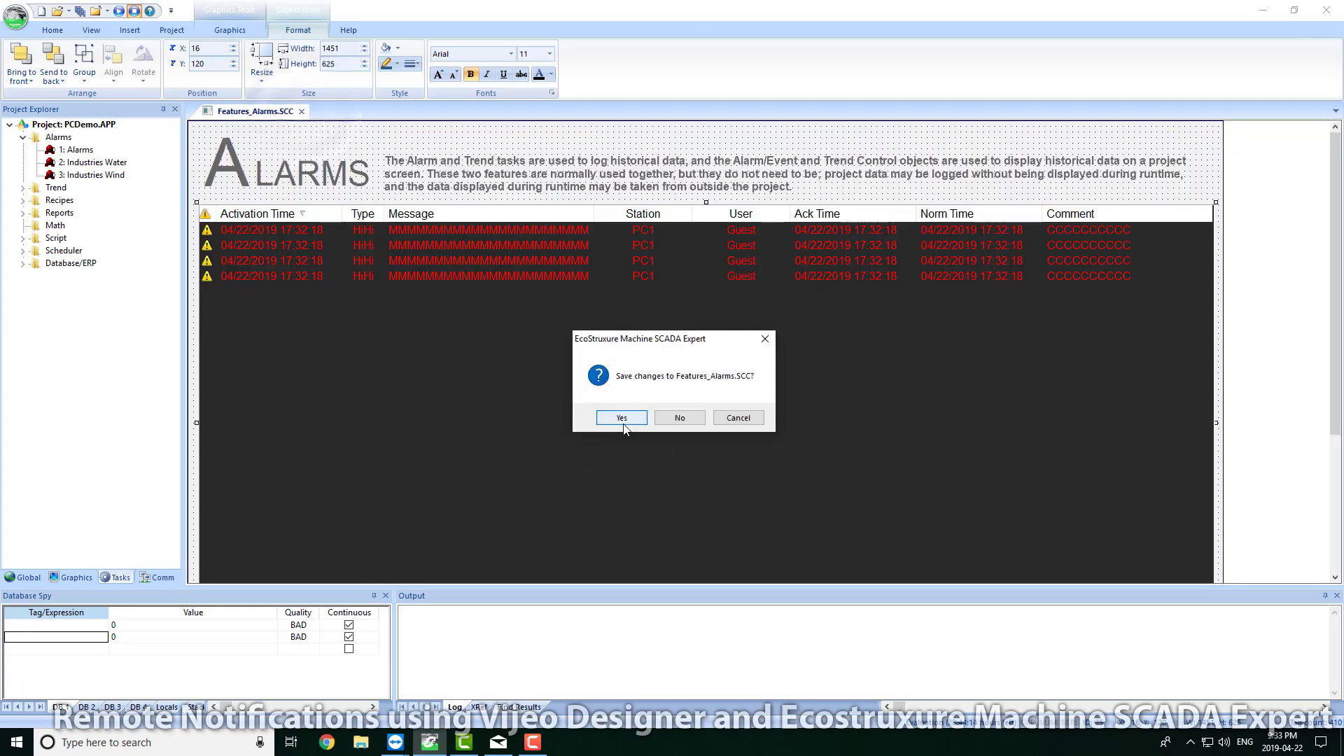
pyautogui.click(623, 418)
pyautogui.click(121, 12)
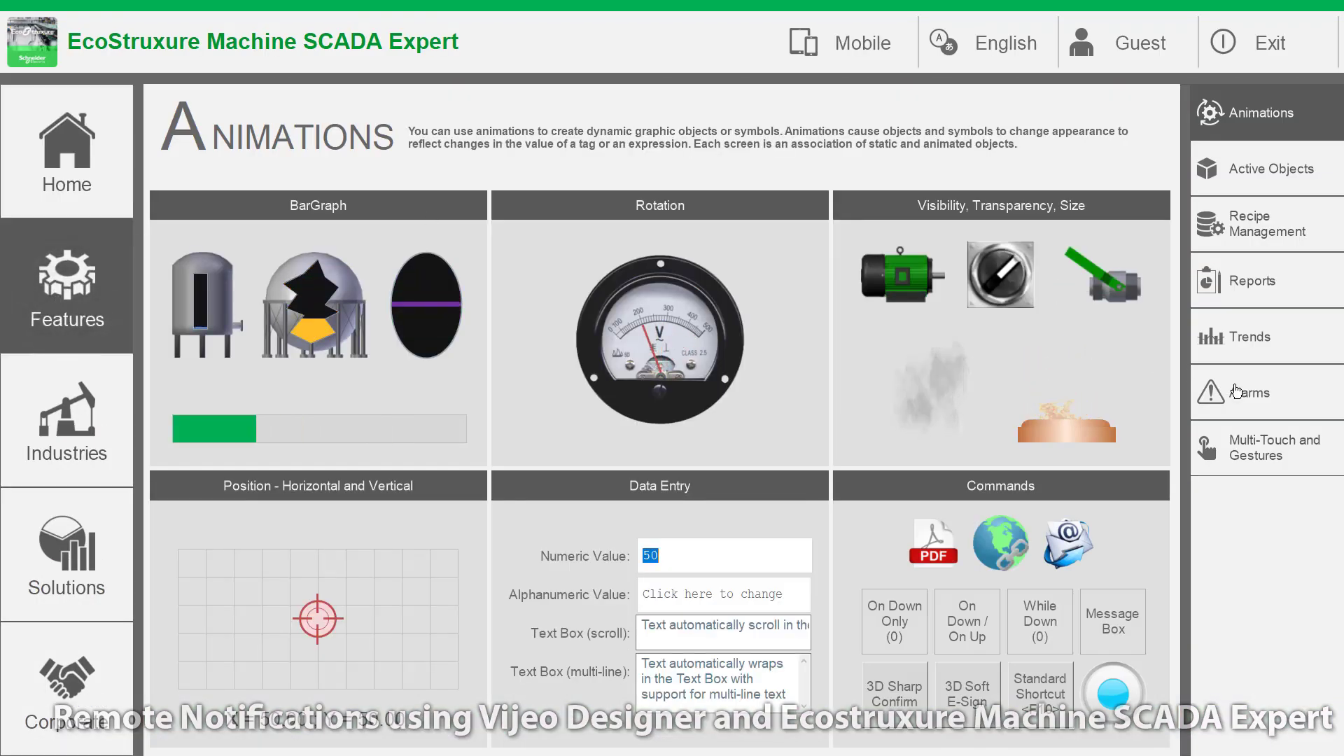
# Step: Raise Digital Alarm #1 on the runtime Alarms screen, then read its Features_Alarms.Digital1 alarm e-mail in Mail
pyautogui.click(1236, 390)
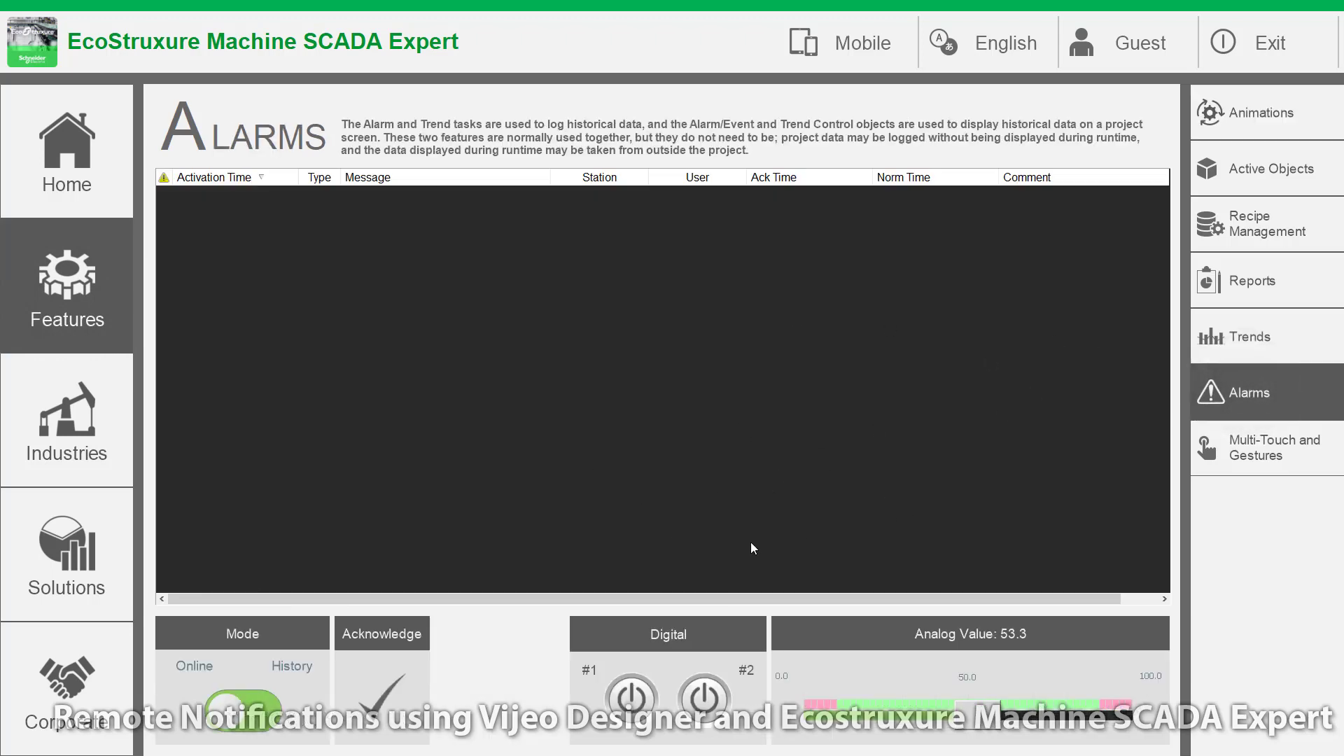
pyautogui.click(632, 704)
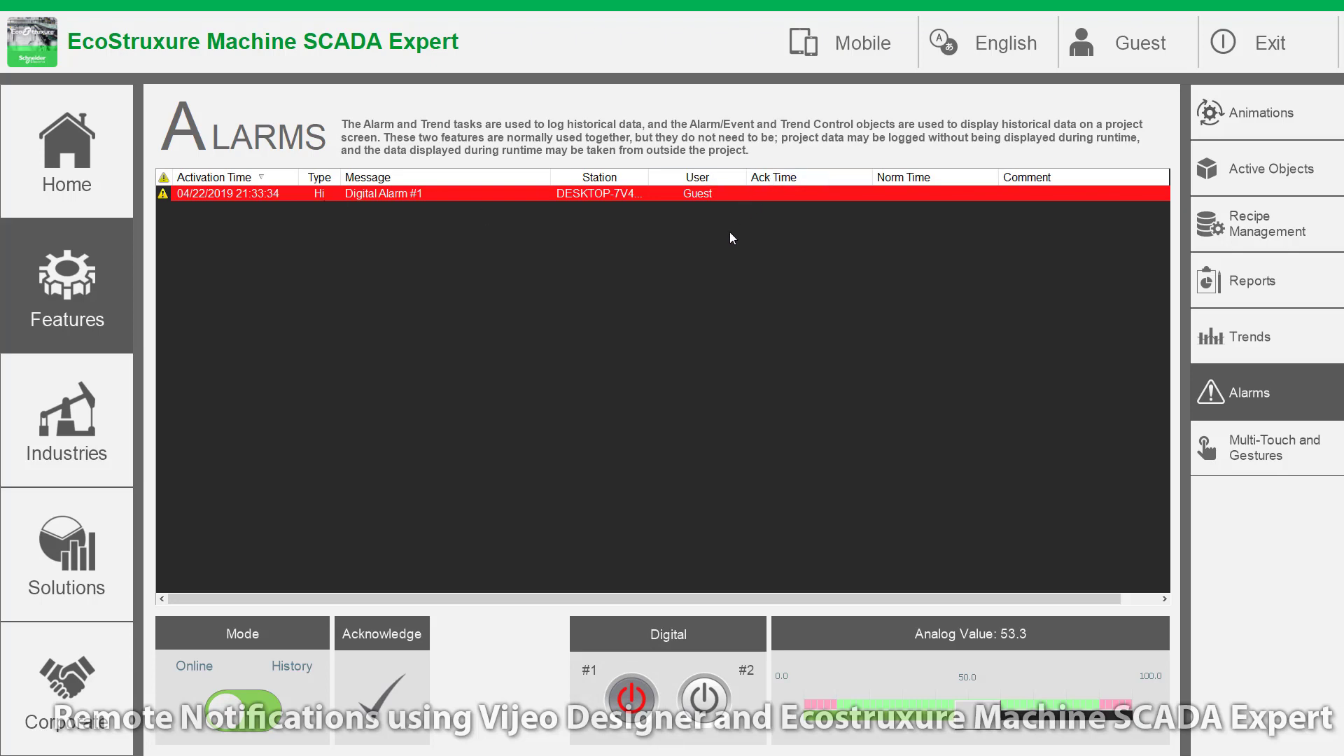
pyautogui.press('super')
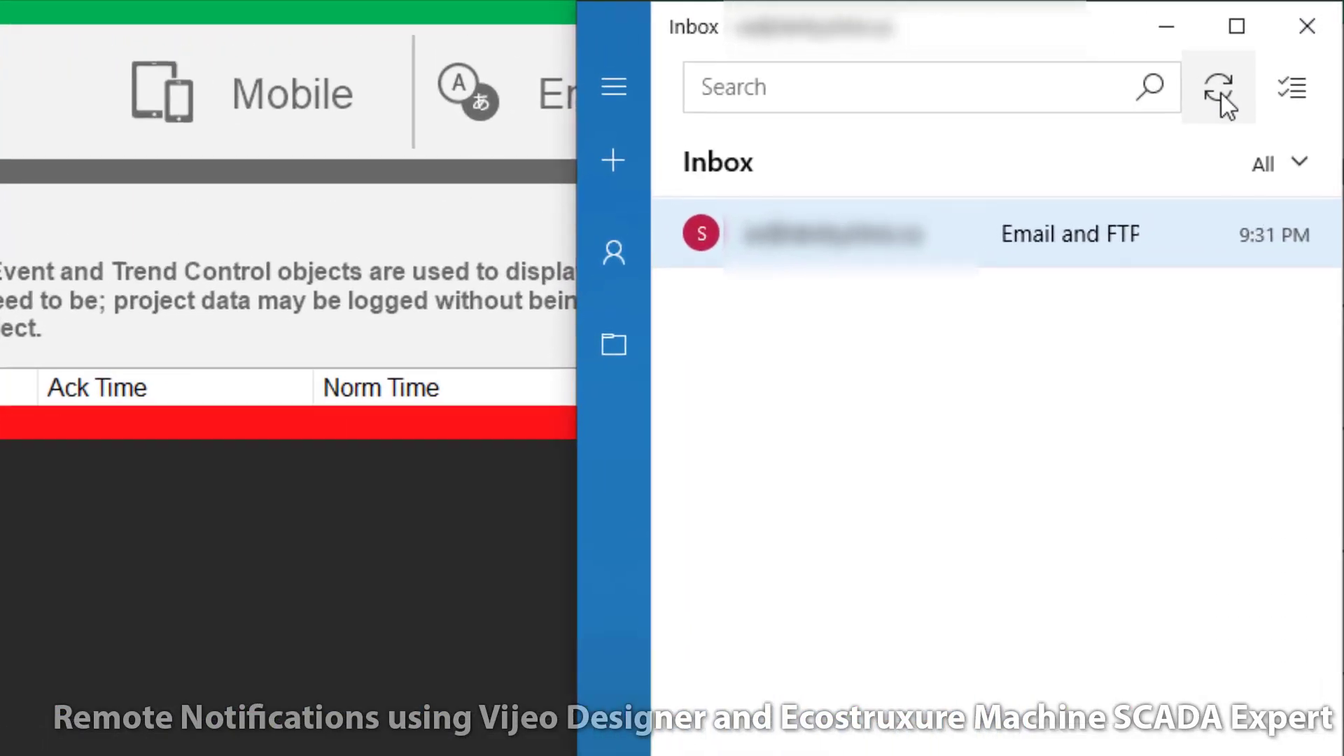
pyautogui.click(1288, 42)
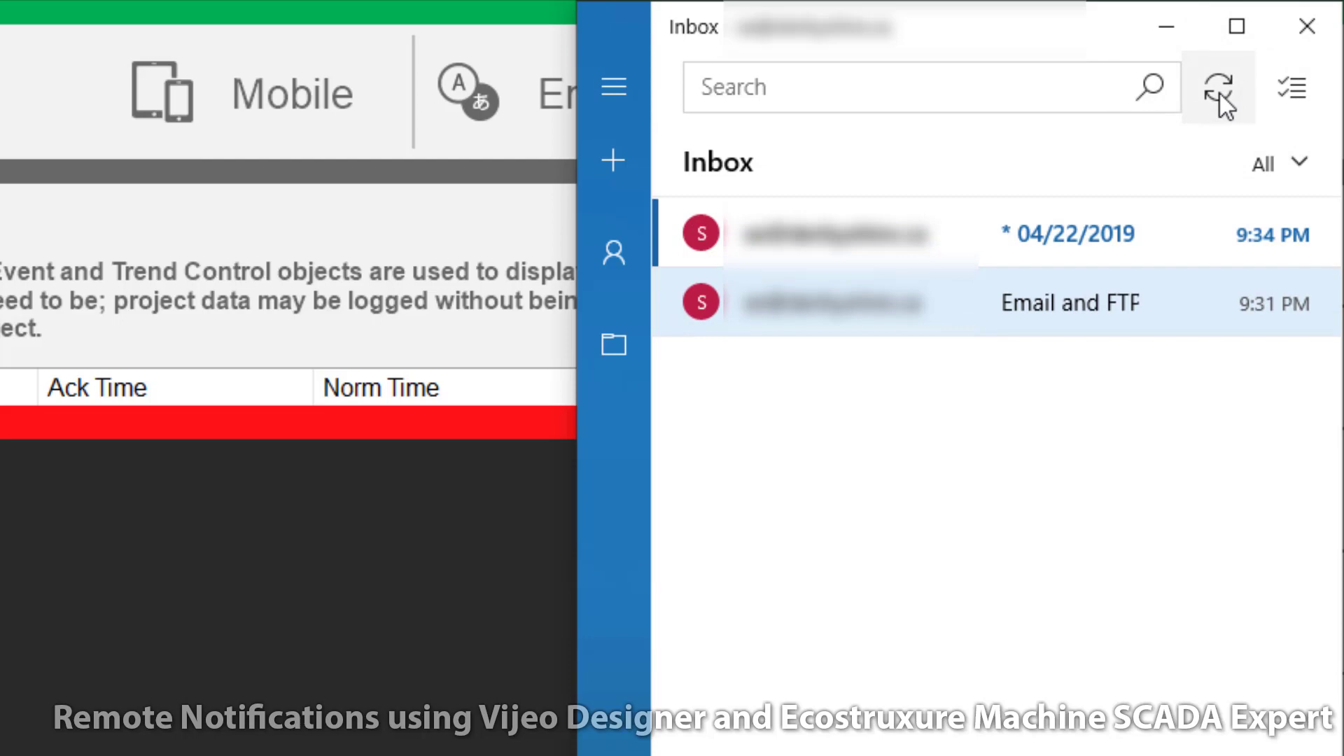
pyautogui.click(952, 238)
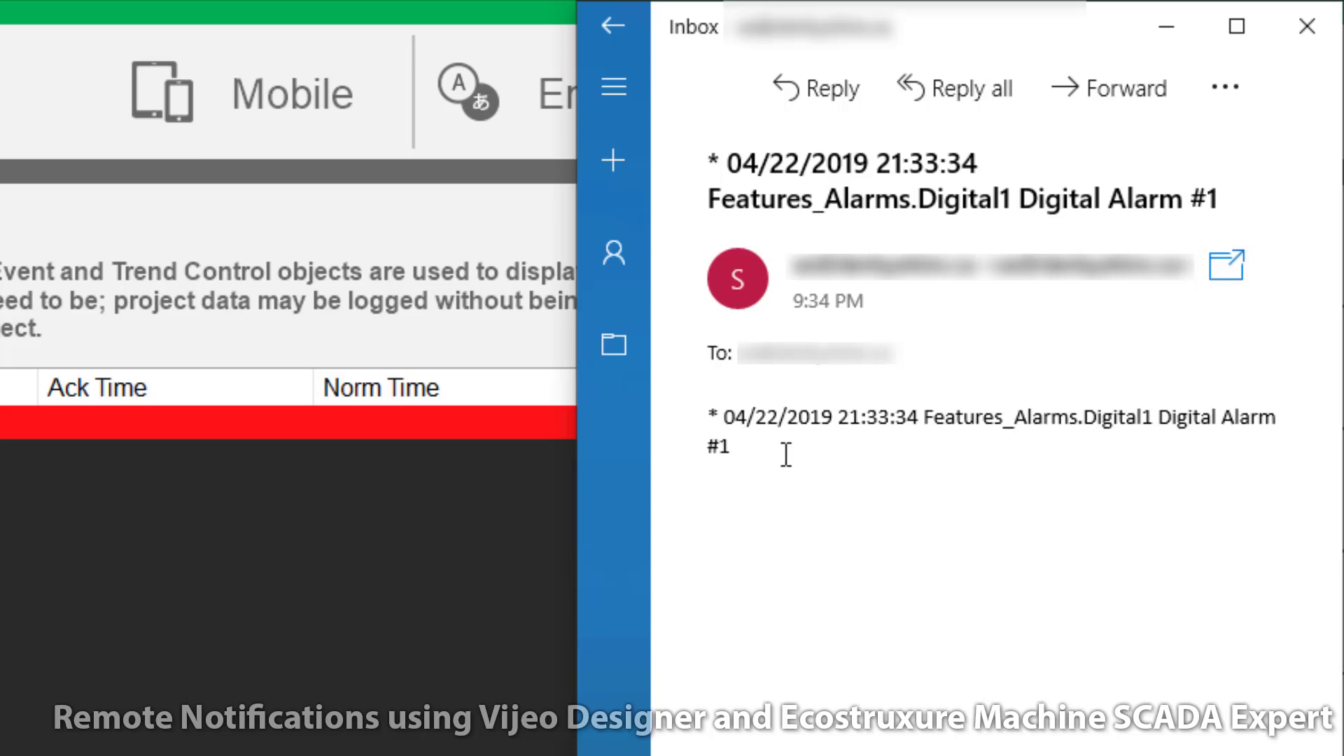
pyautogui.moveTo(922, 420); pyautogui.dragTo(729, 455)
pyautogui.click(1162, 420)
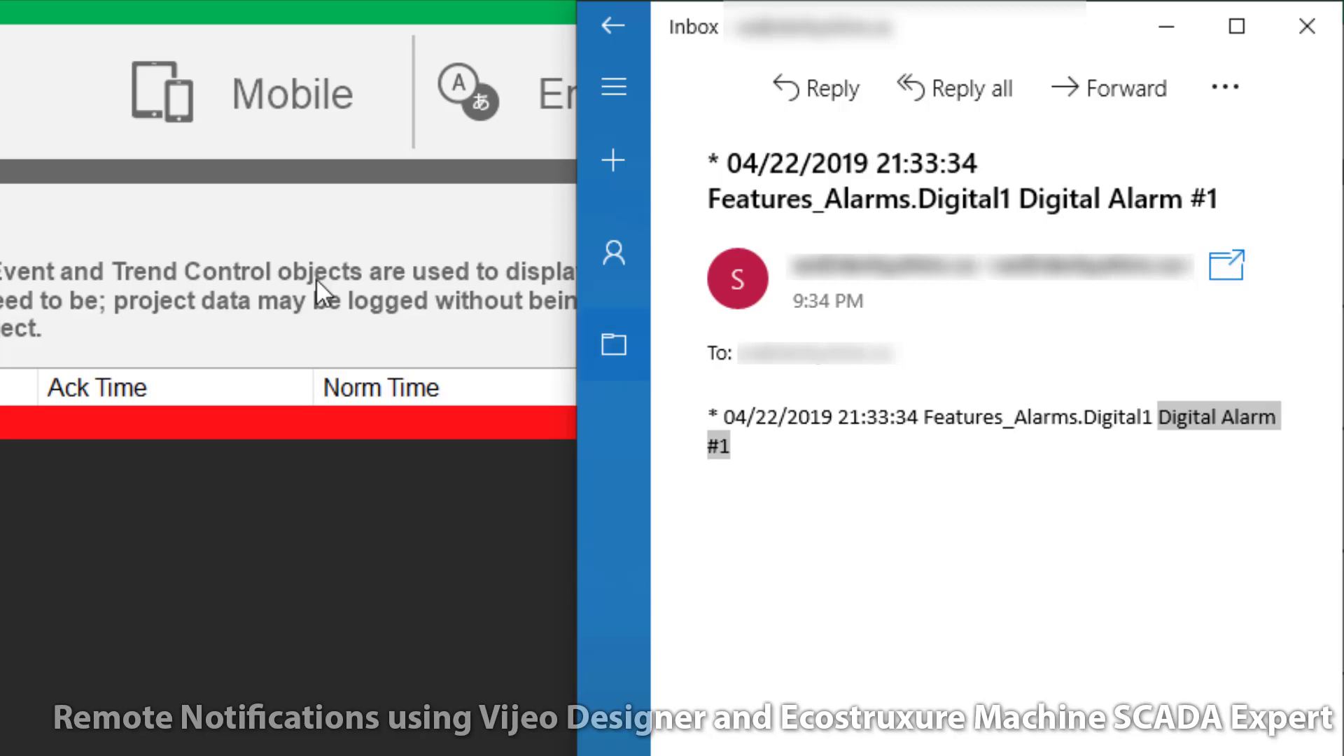
pyautogui.click(615, 28)
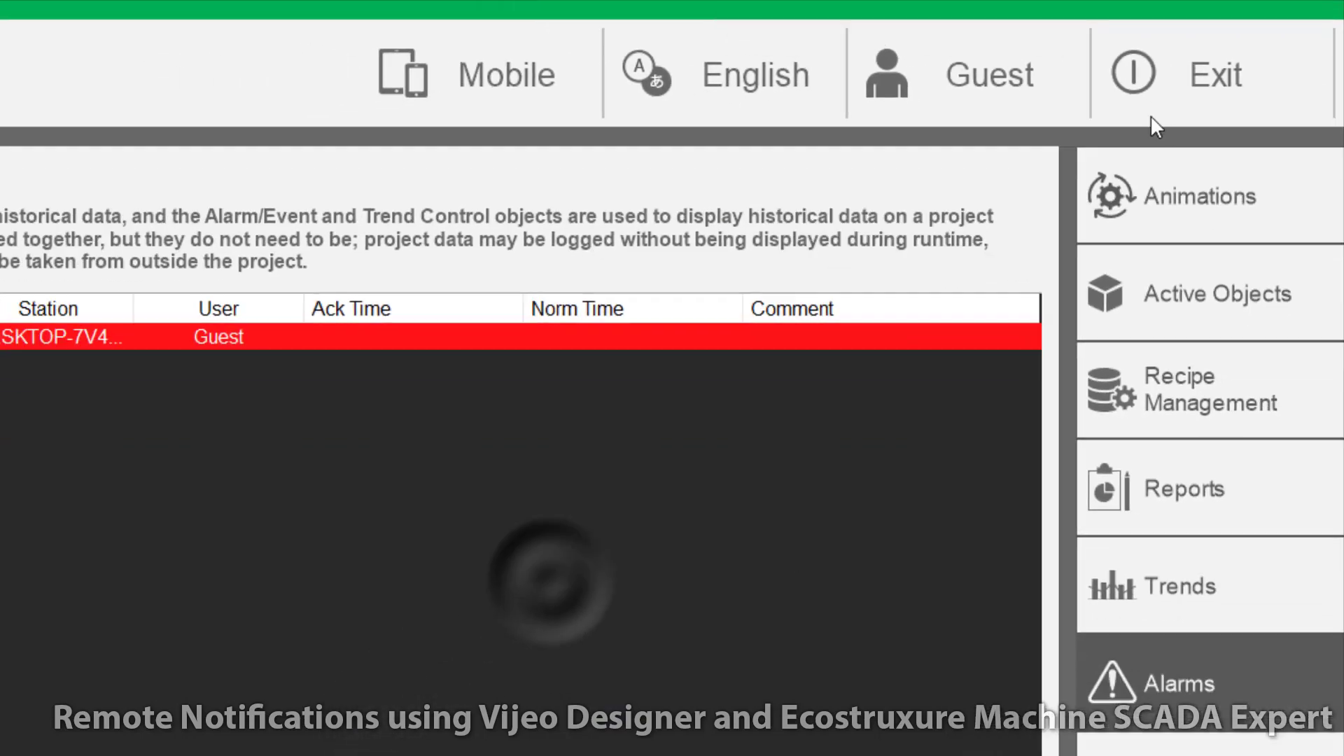
# Step: Exit the runtime, collapse Alarms, expand the Script folder and open Startup Script
pyautogui.click(1150, 118)
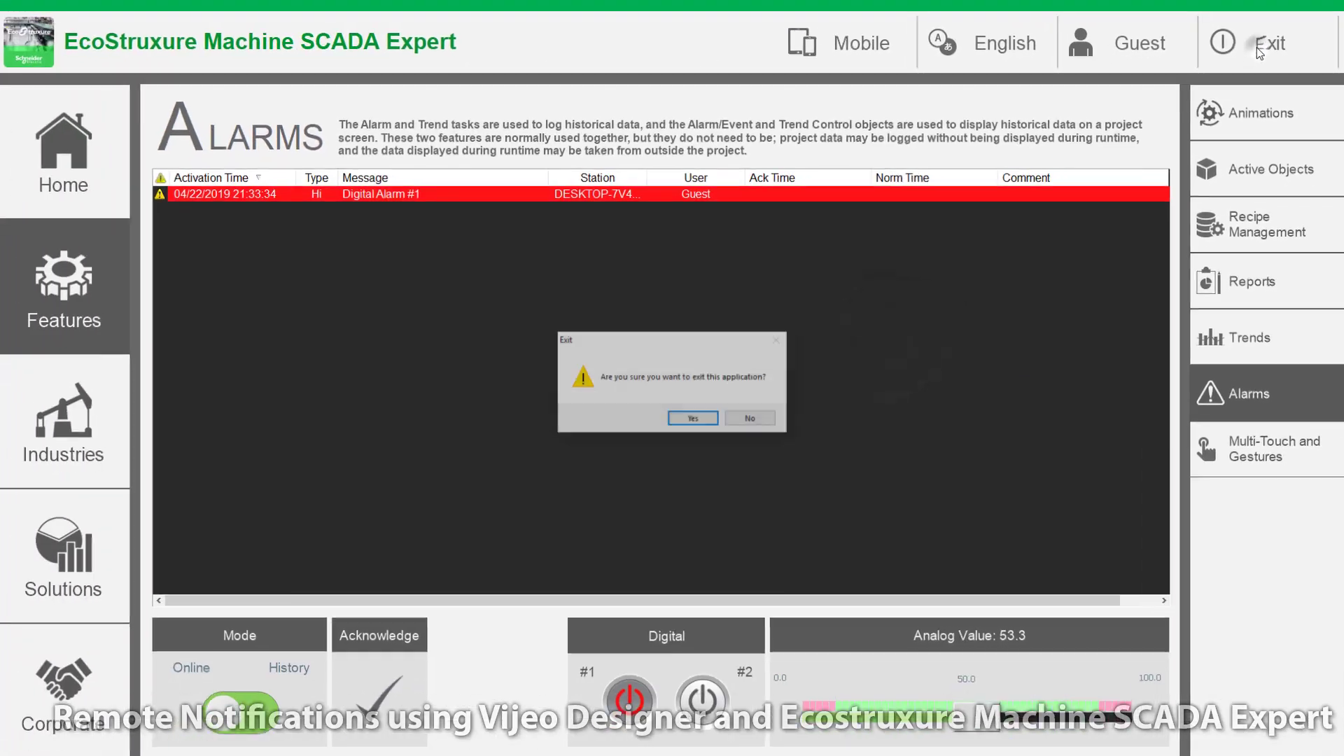
pyautogui.click(694, 417)
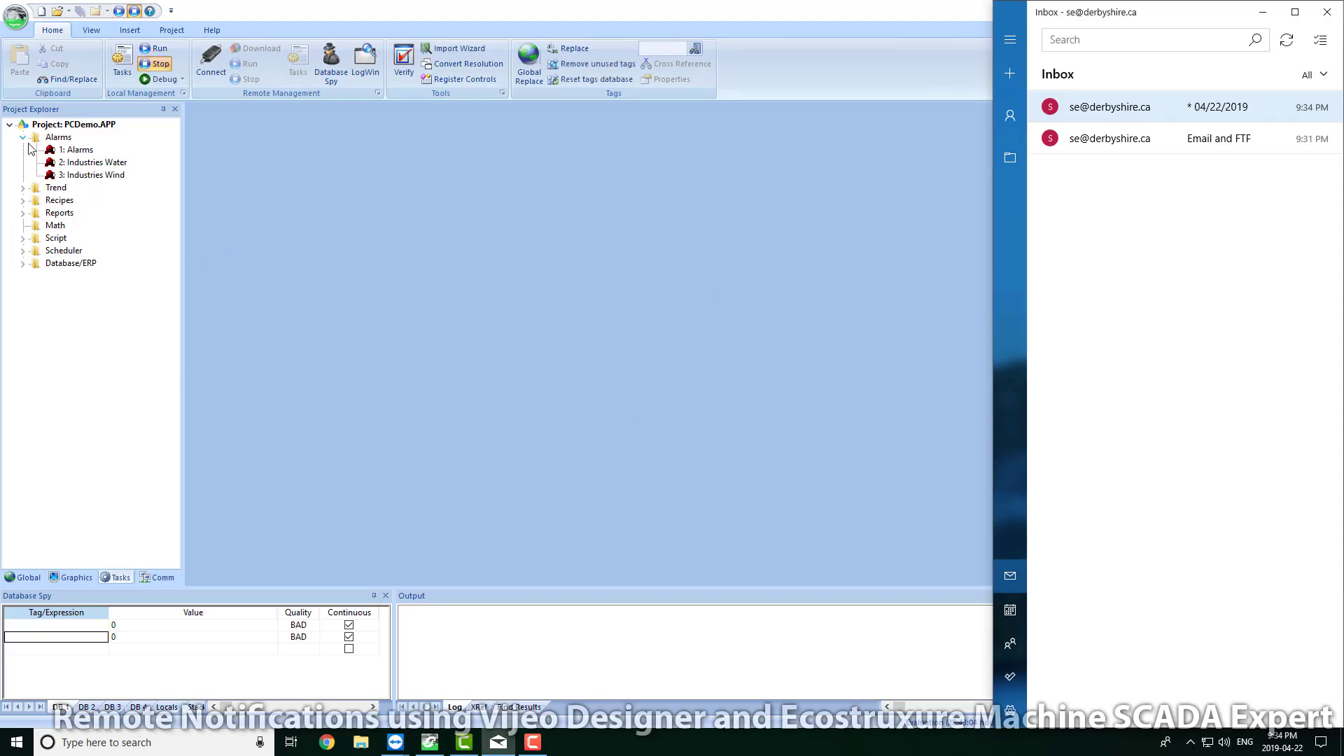
pyautogui.click(58, 137)
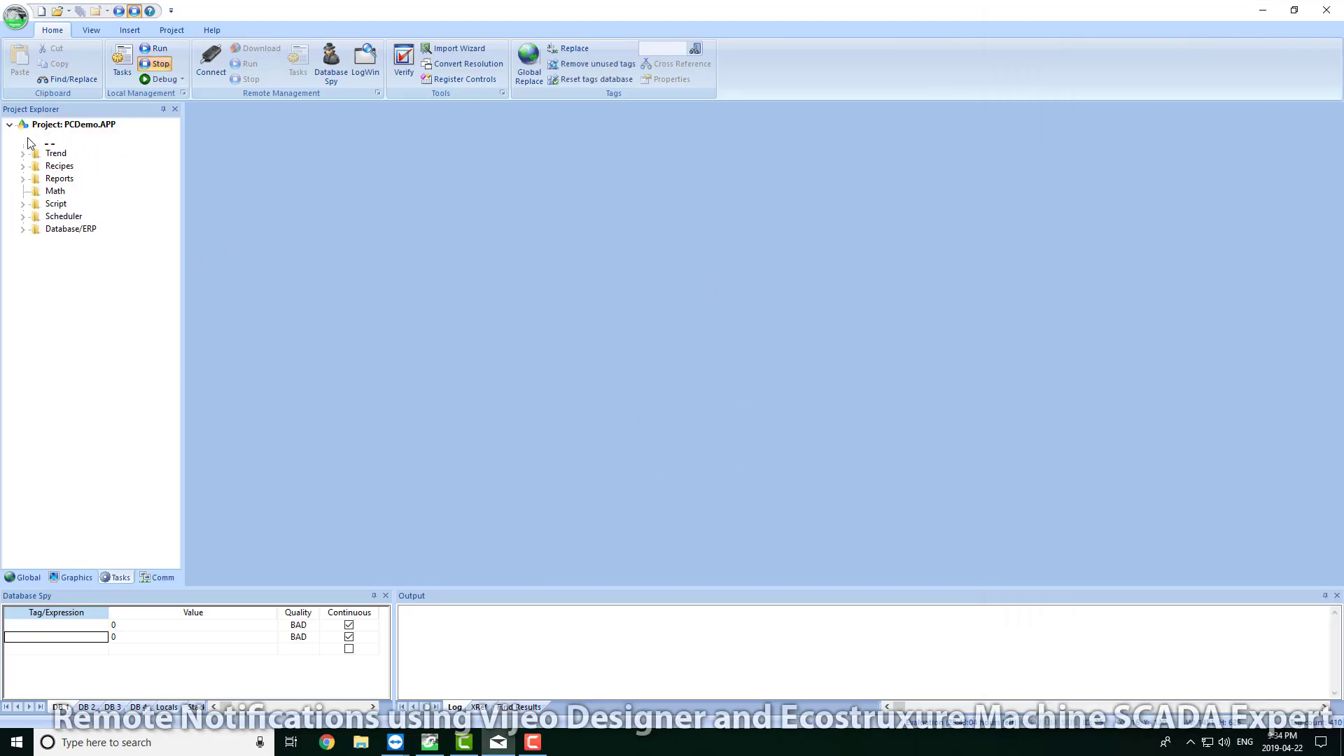
pyautogui.click(23, 137)
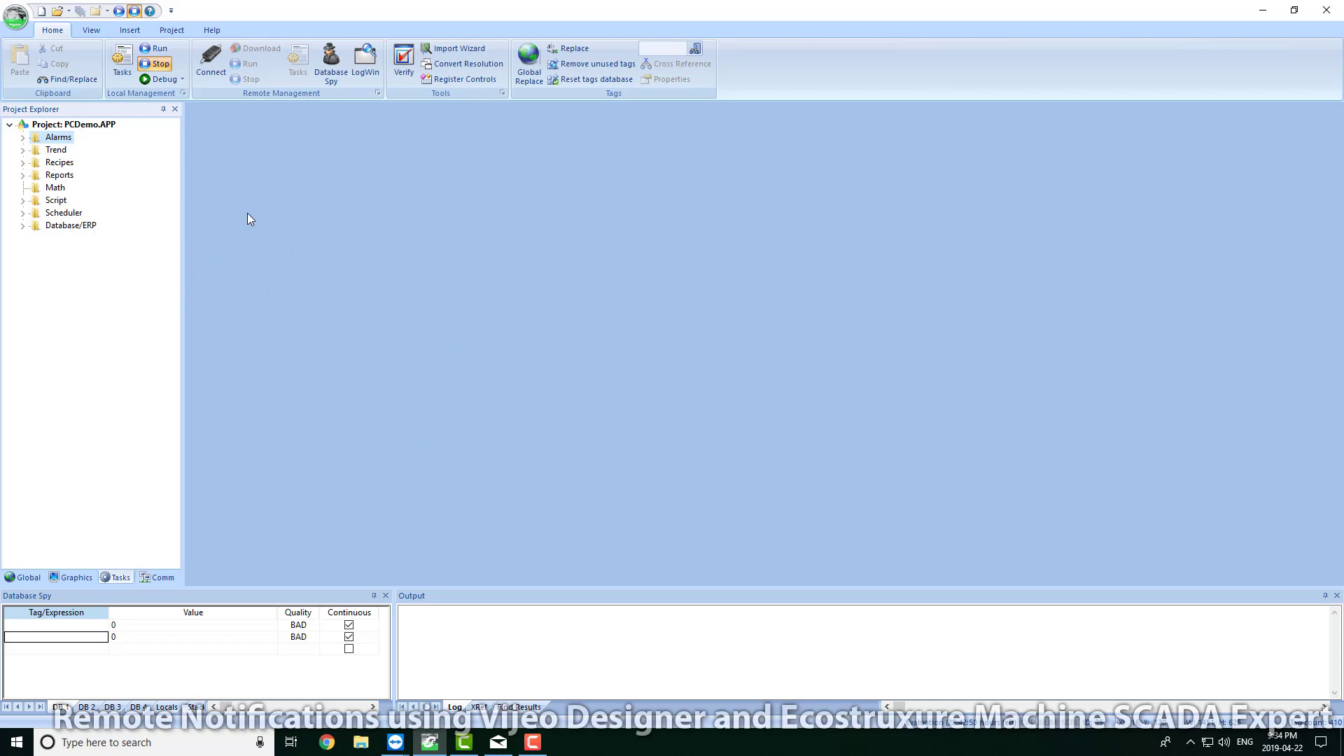
pyautogui.doubleClick(37, 204)
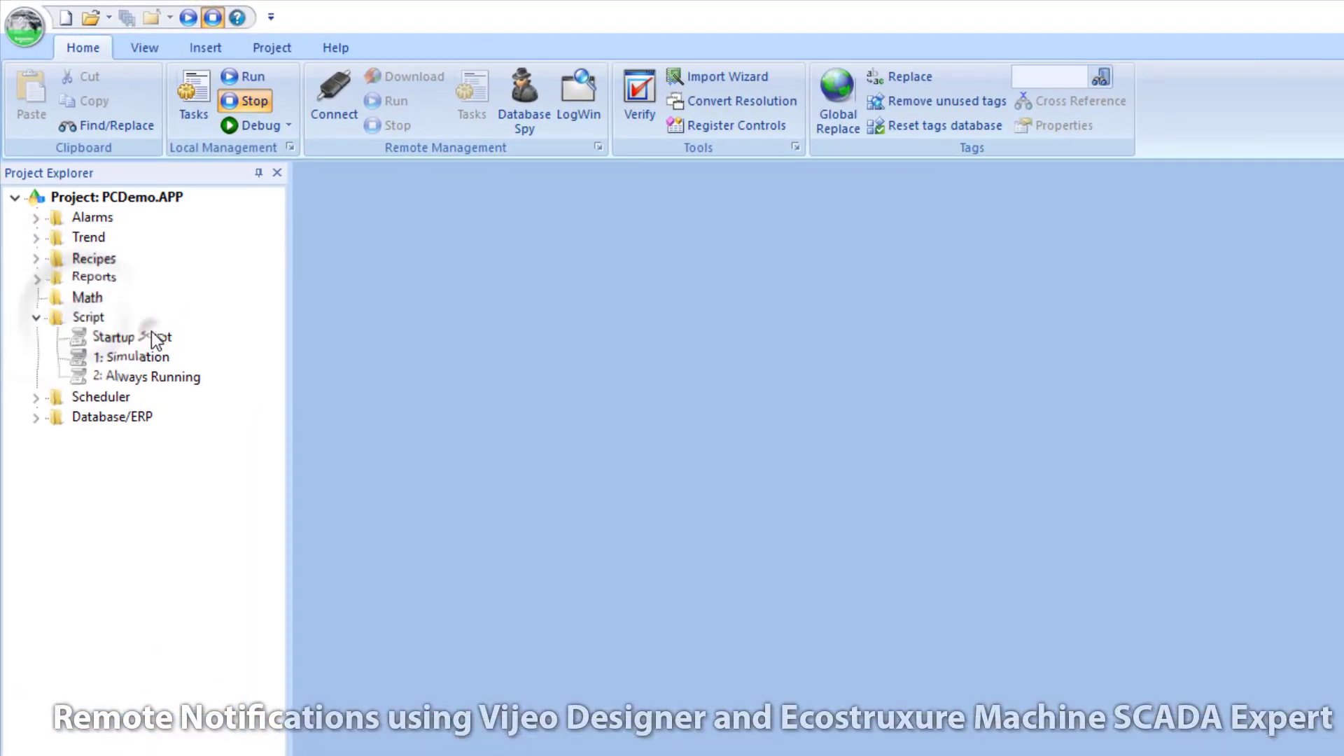
pyautogui.doubleClick(152, 331)
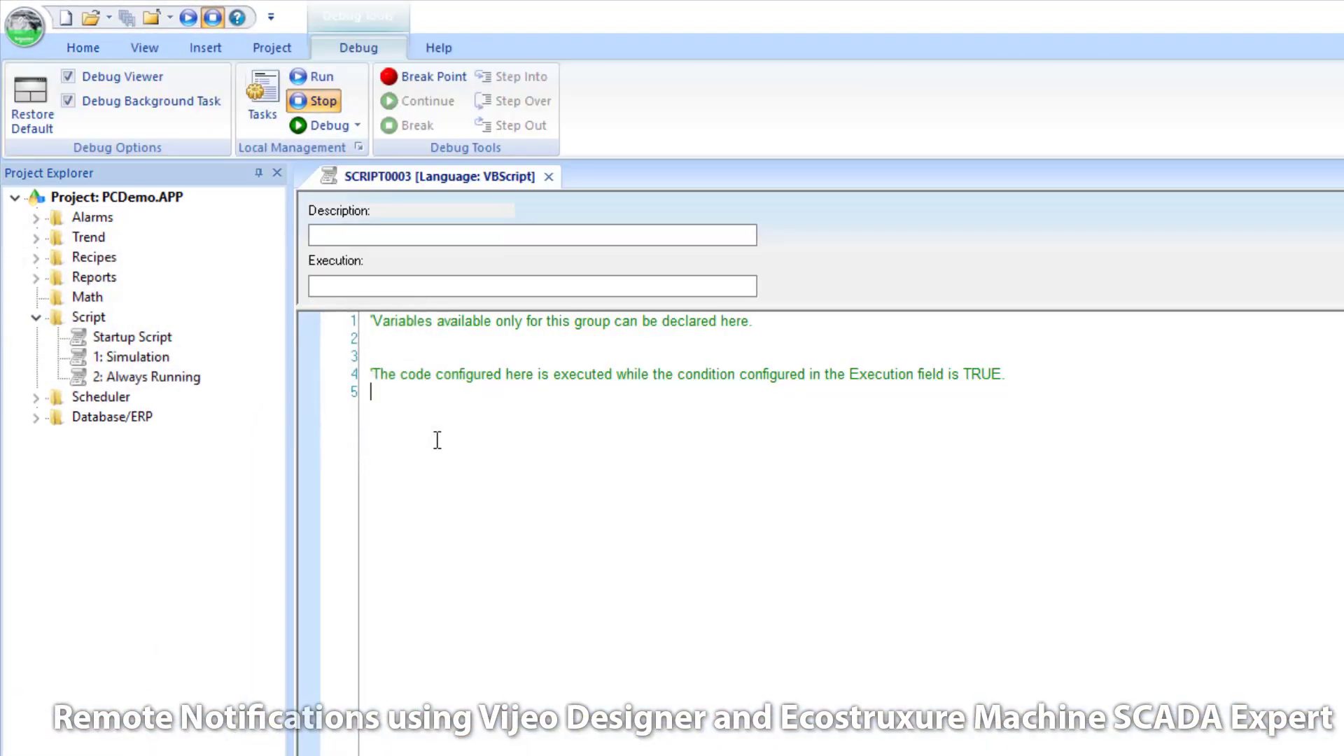
pyautogui.write('$Se')
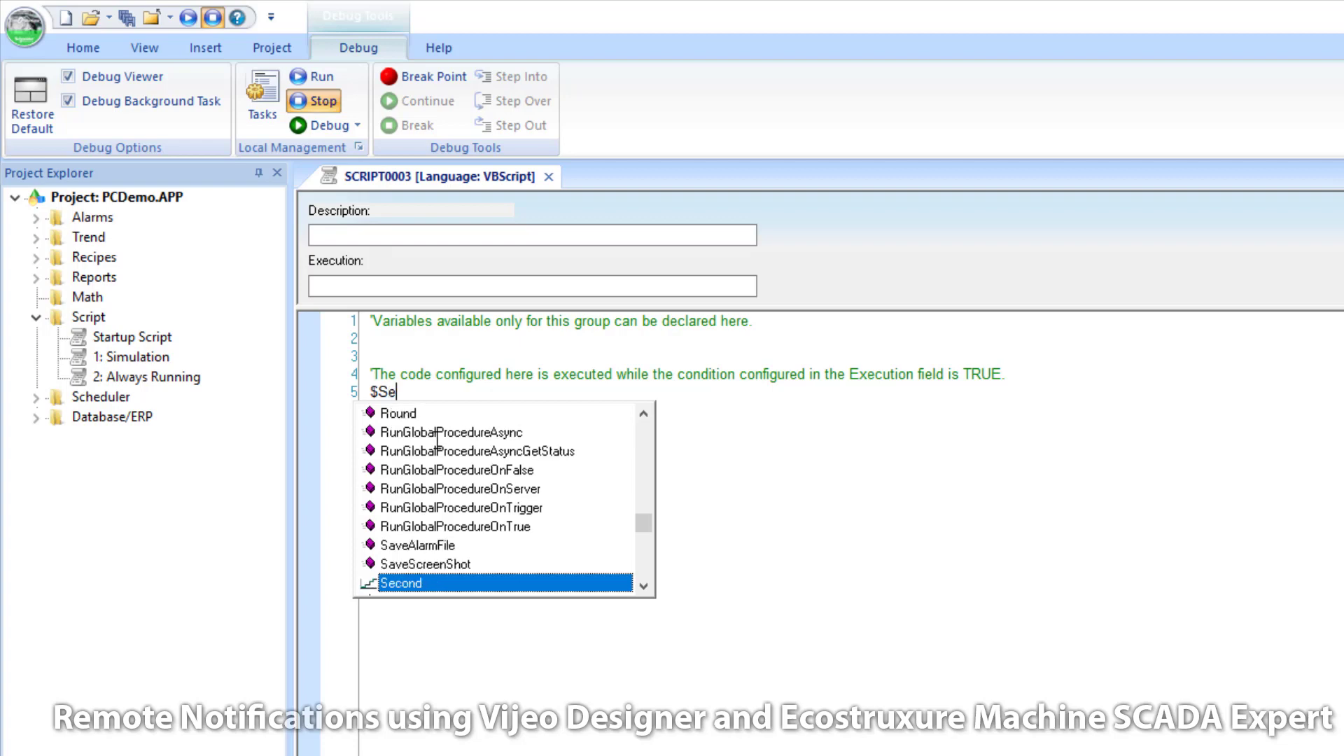
pyautogui.write('nd')
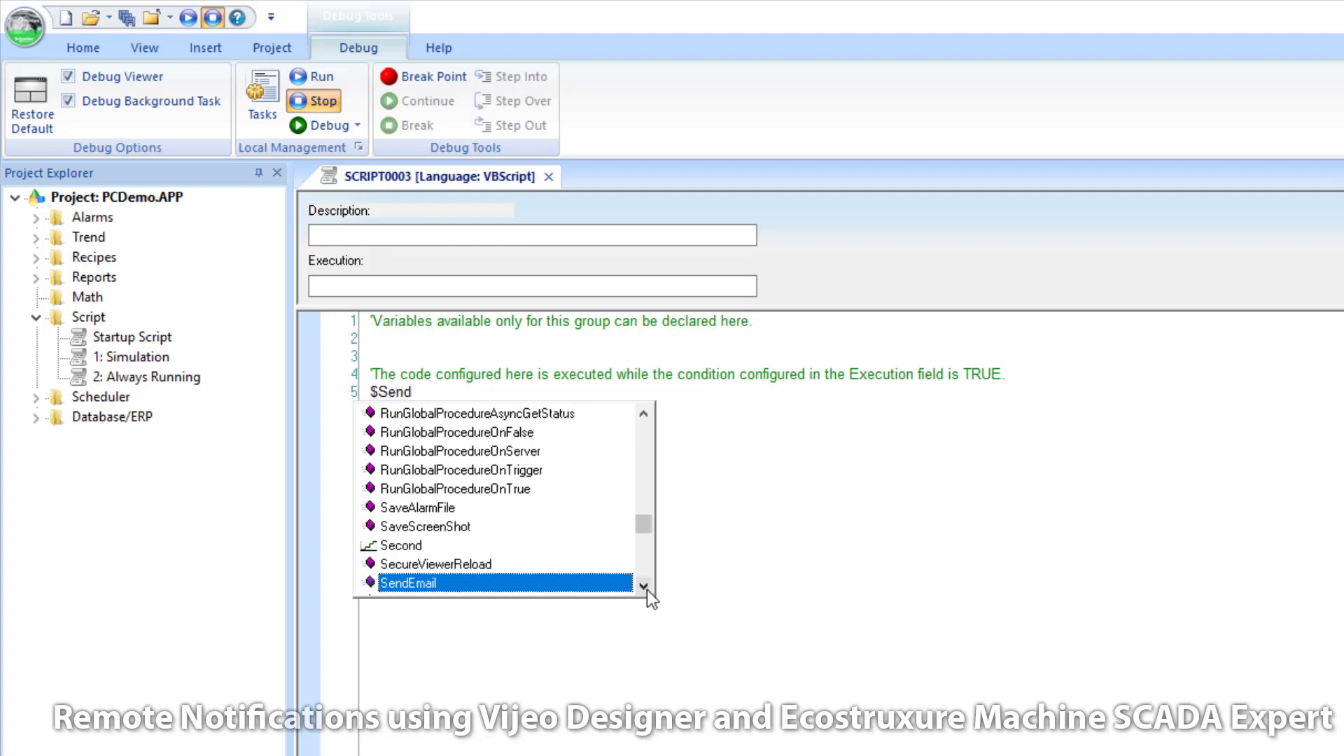
pyautogui.click(643, 586)
pyautogui.click(643, 586)
pyautogui.write('Email(')
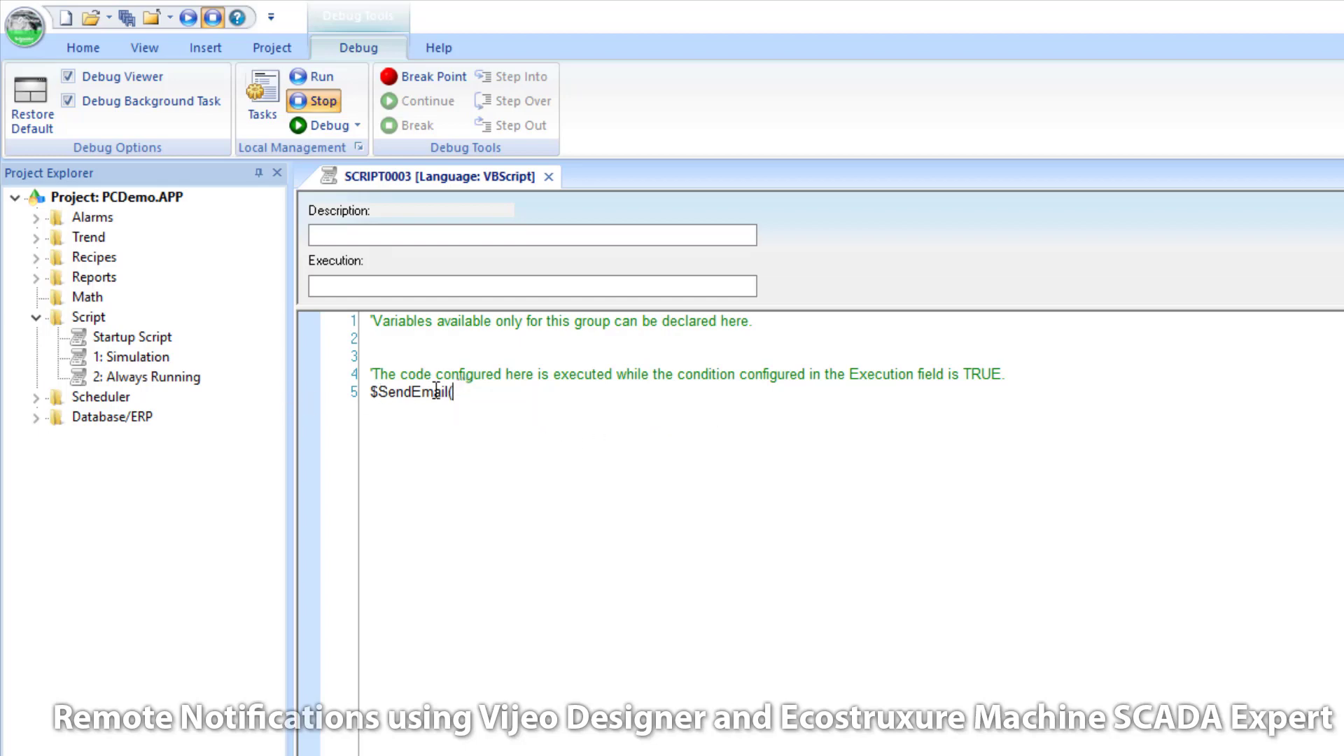
pyautogui.moveTo(452, 392); pyautogui.dragTo(372, 393)
pyautogui.write('$')
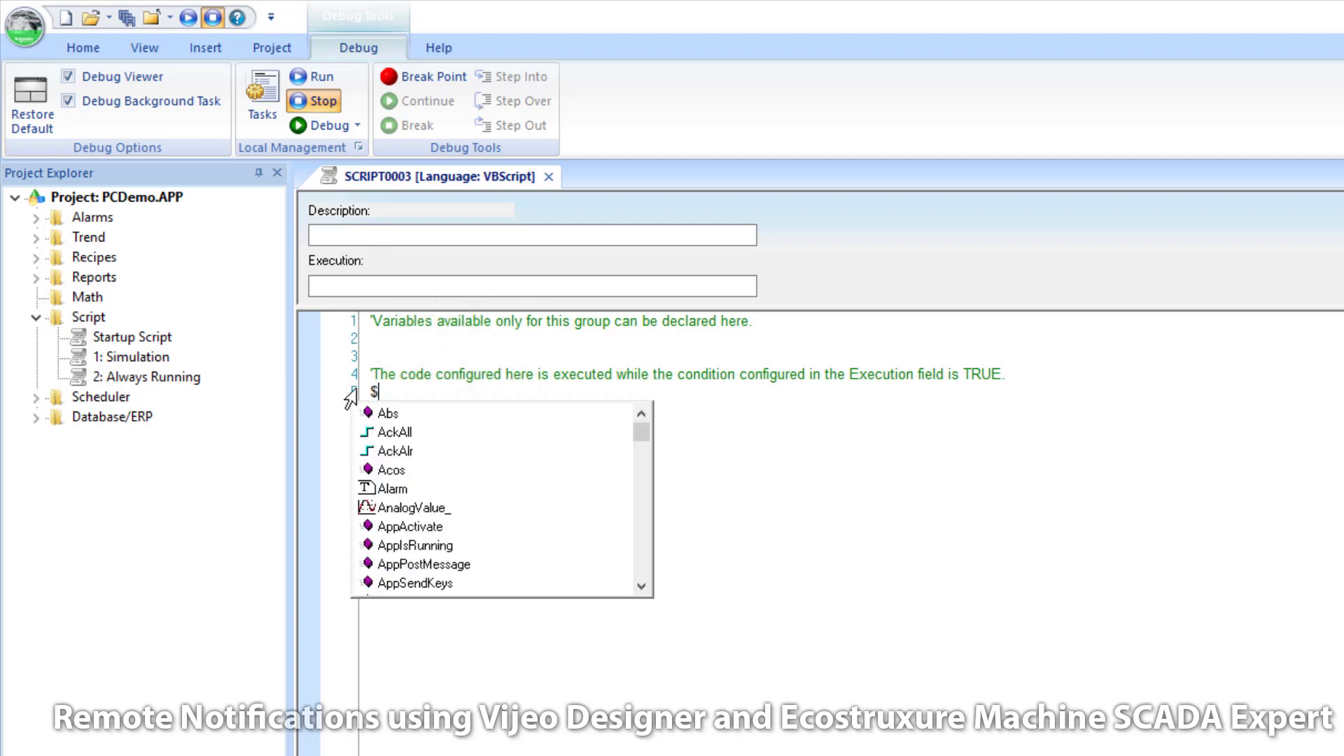
pyautogui.write('Send')
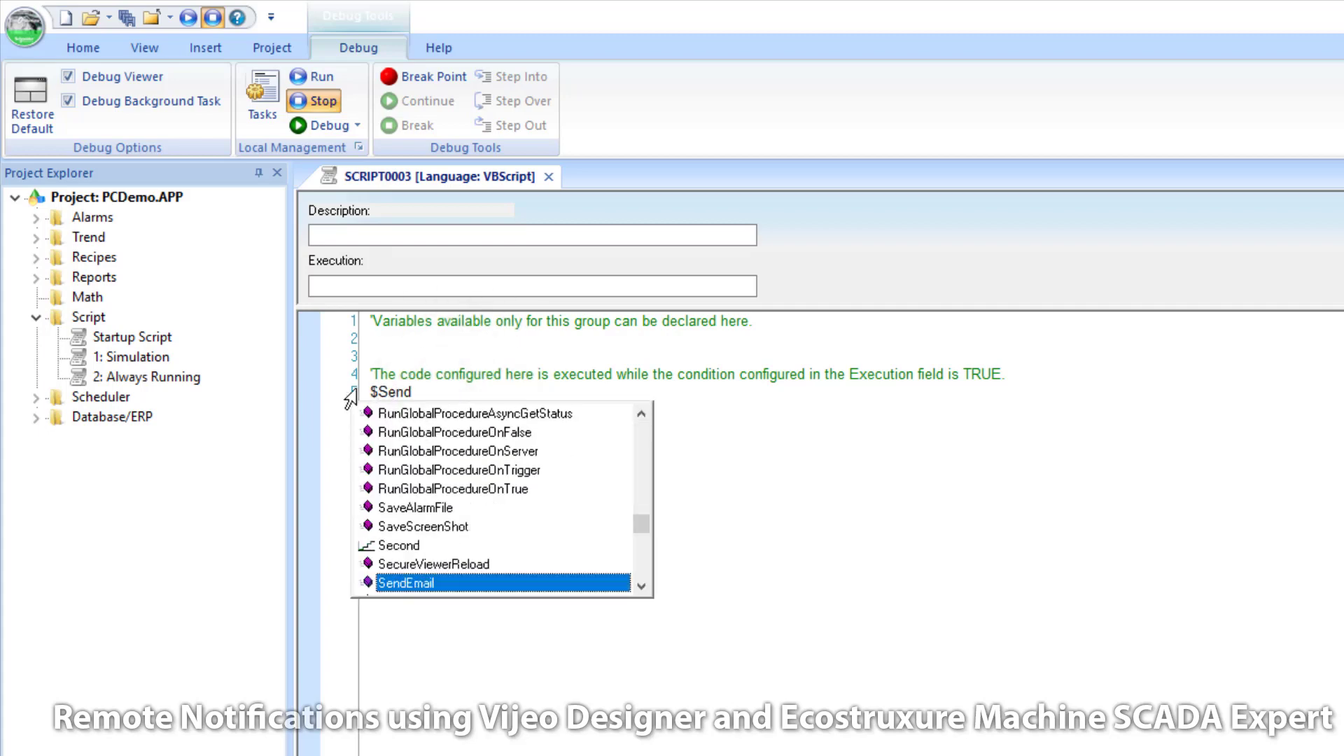
pyautogui.press('Down')
pyautogui.write('EmailExt(')
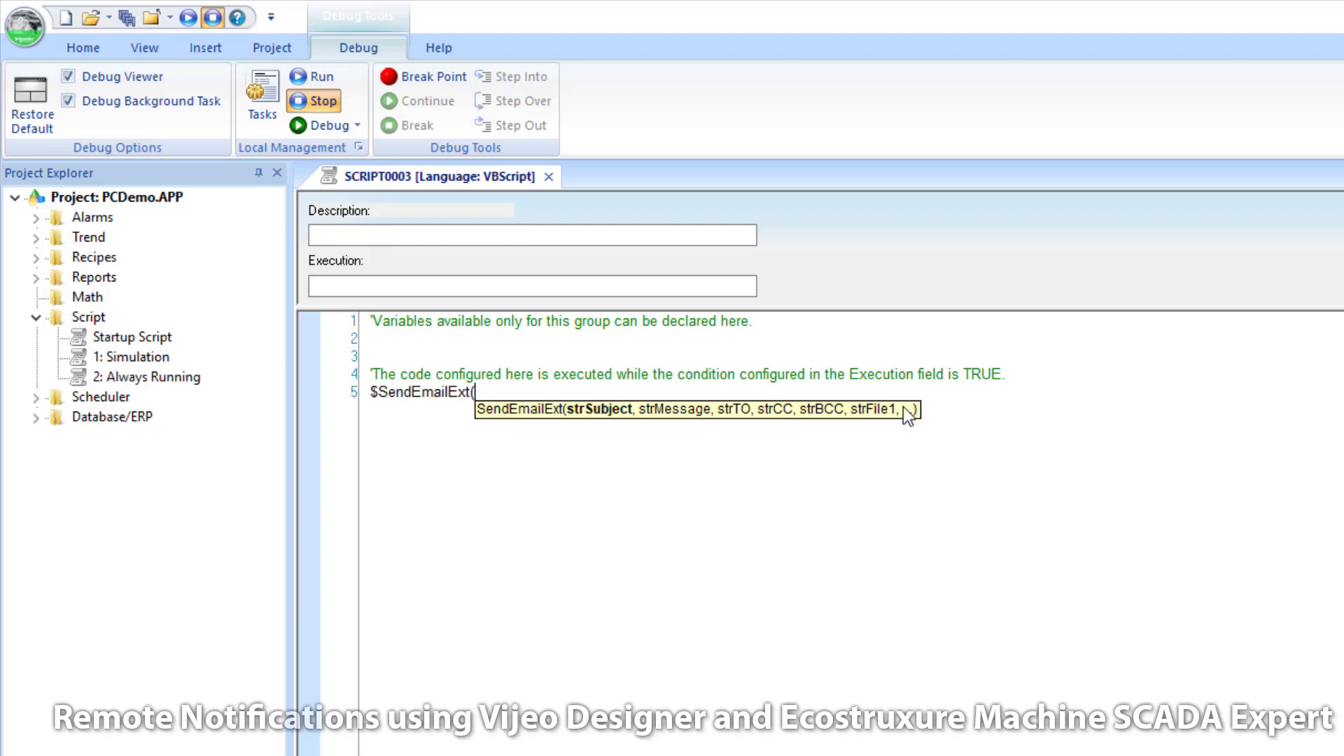
pyautogui.moveTo(481, 389); pyautogui.dragTo(368, 385)
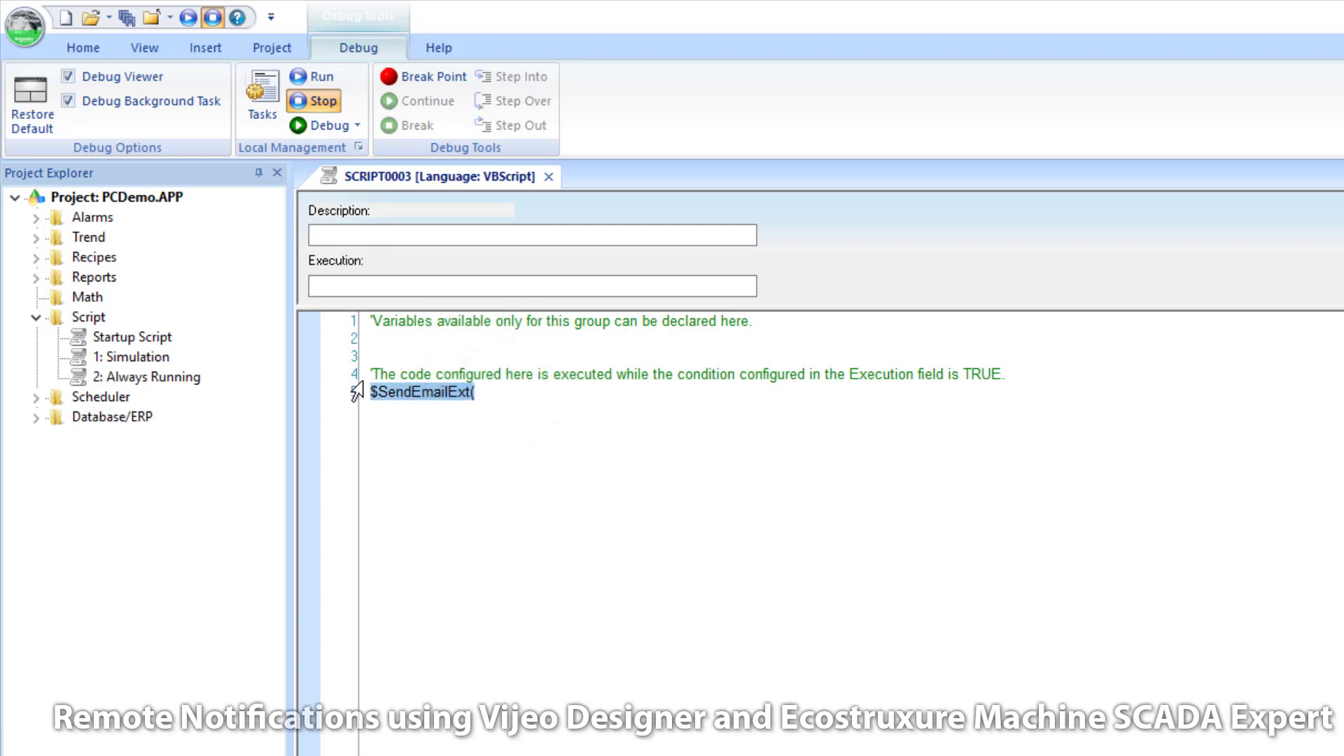
pyautogui.hotkey('ctrl', 'x')
pyautogui.write('$PDF')
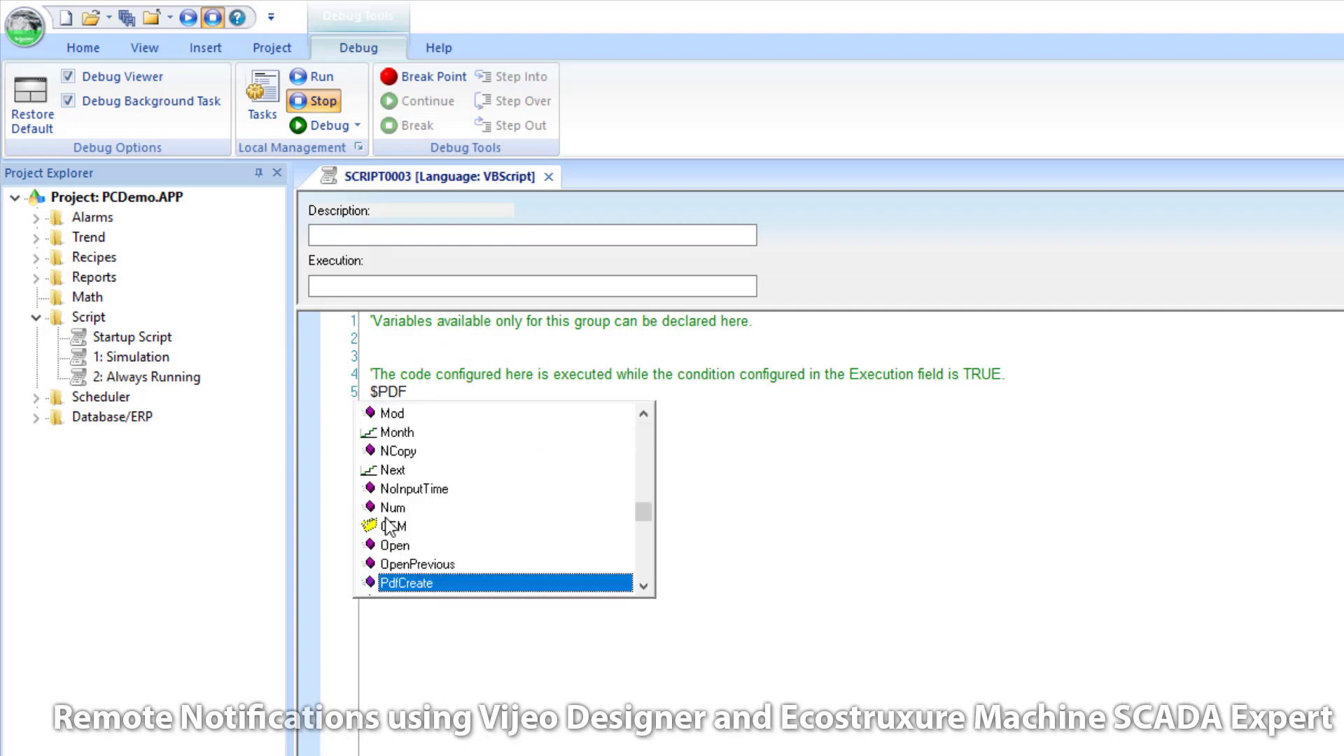
pyautogui.doubleClick(435, 583)
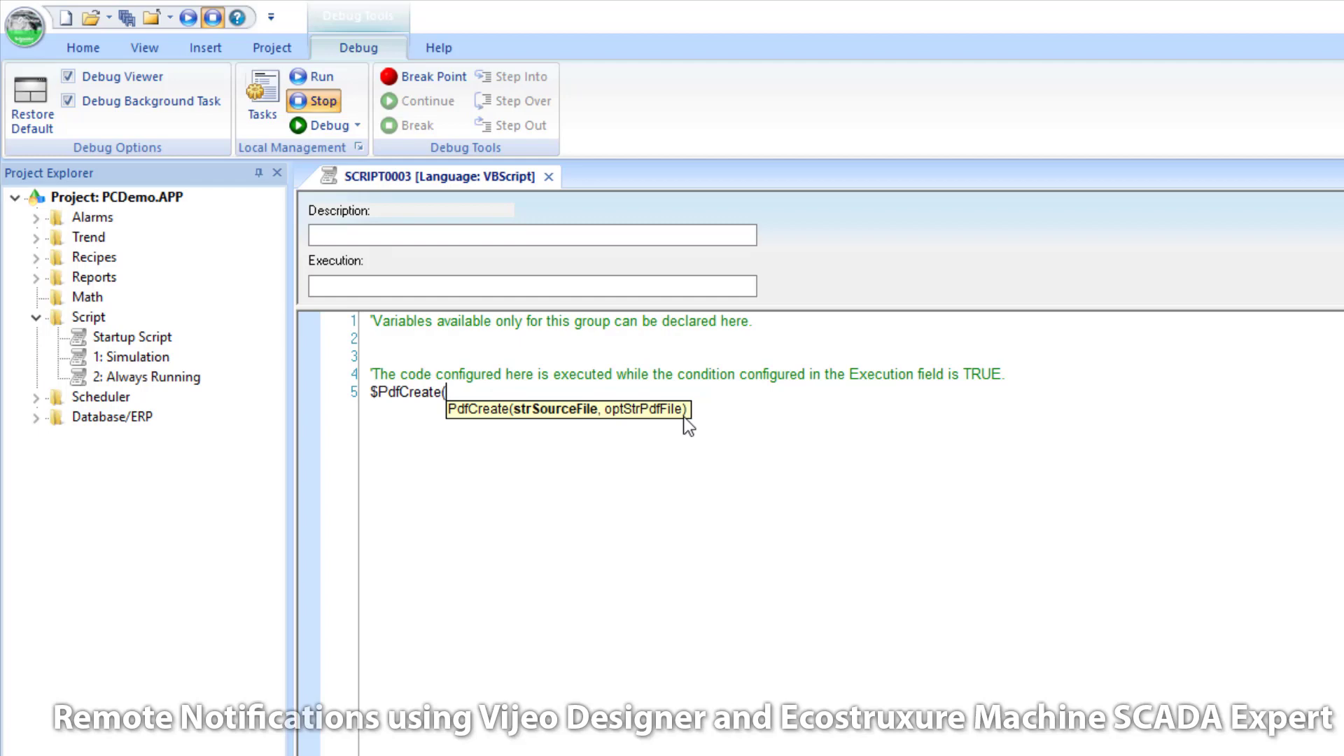
pyautogui.press('BackSpace')
pyautogui.press('BackSpace')
pyautogui.press('BackSpace')
pyautogui.press('BackSpace')
pyautogui.press('BackSpace')
pyautogui.press('BackSpace')
pyautogui.press('BackSpace')
pyautogui.press('BackSpace')
pyautogui.press('BackSpace')
pyautogui.press('BackSpace')
pyautogui.press('BackSpace')
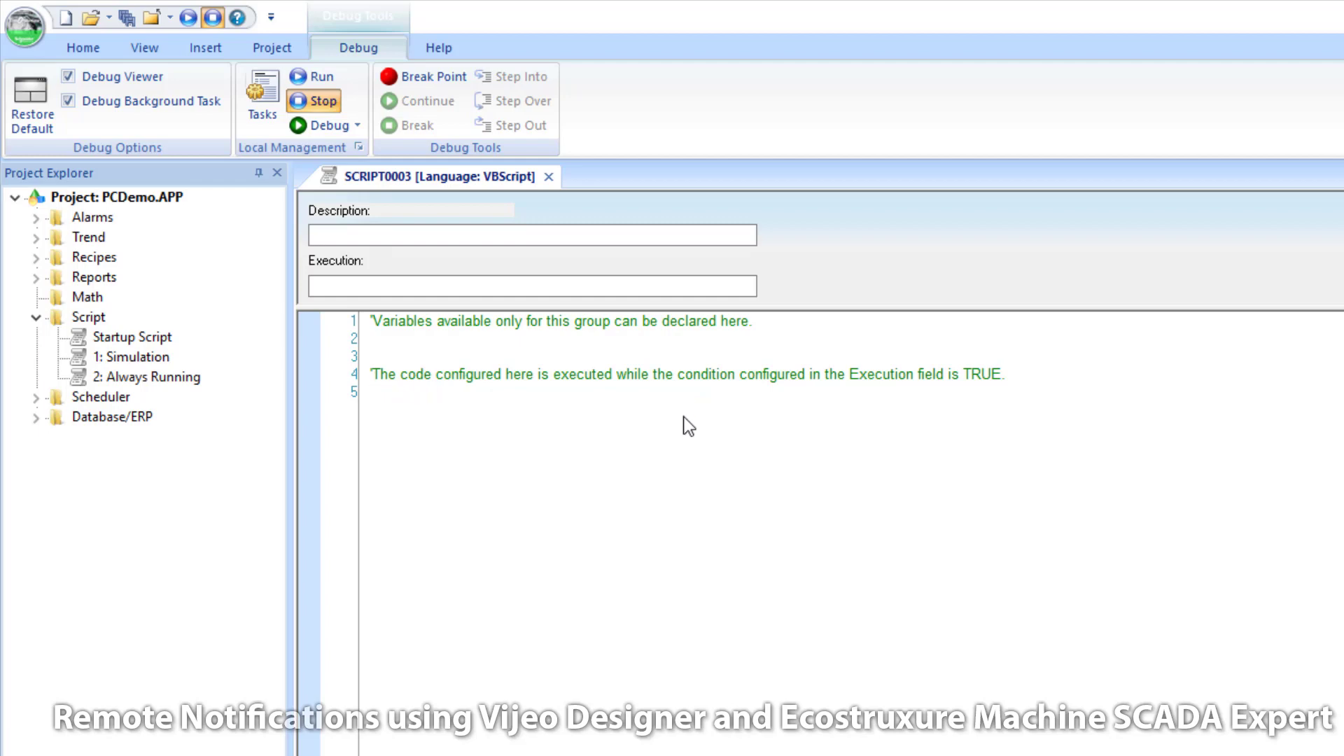
# Step: Close the SCRIPT0003 script, discarding its changes
pyautogui.click(548, 176)
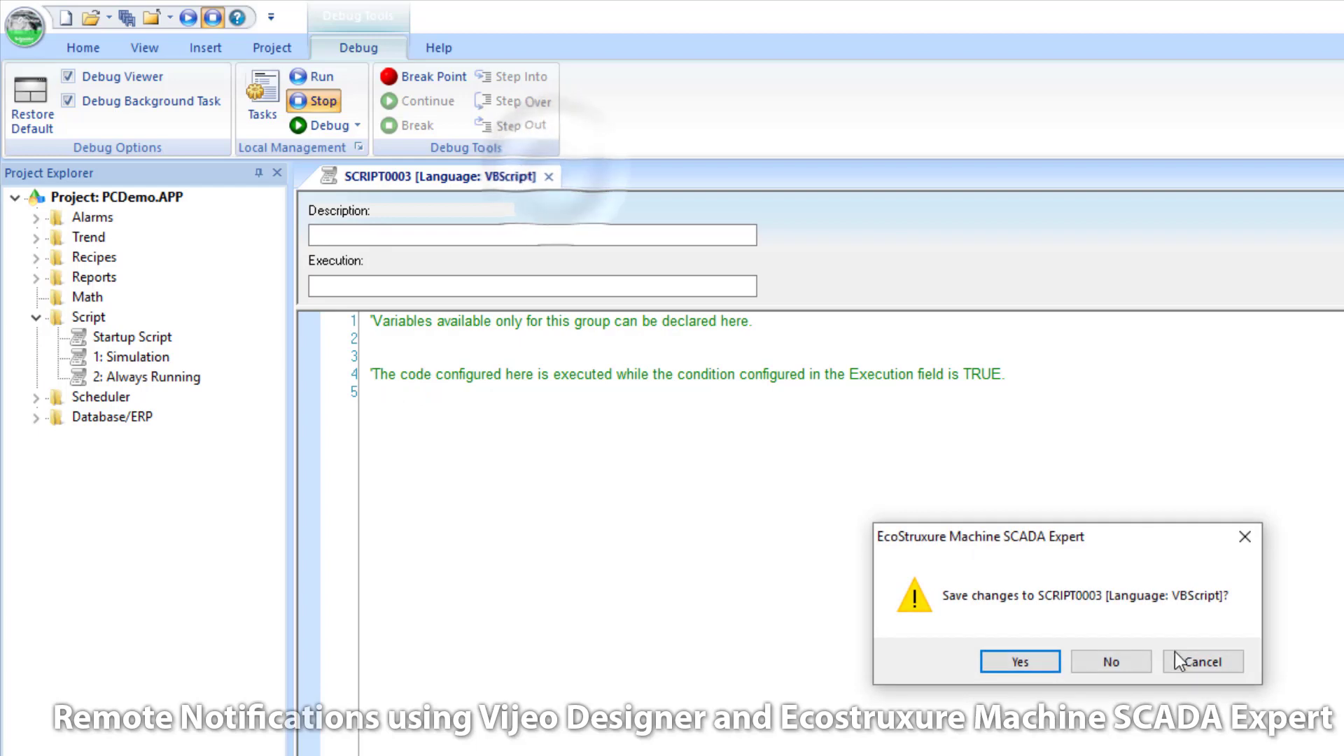
pyautogui.click(1110, 662)
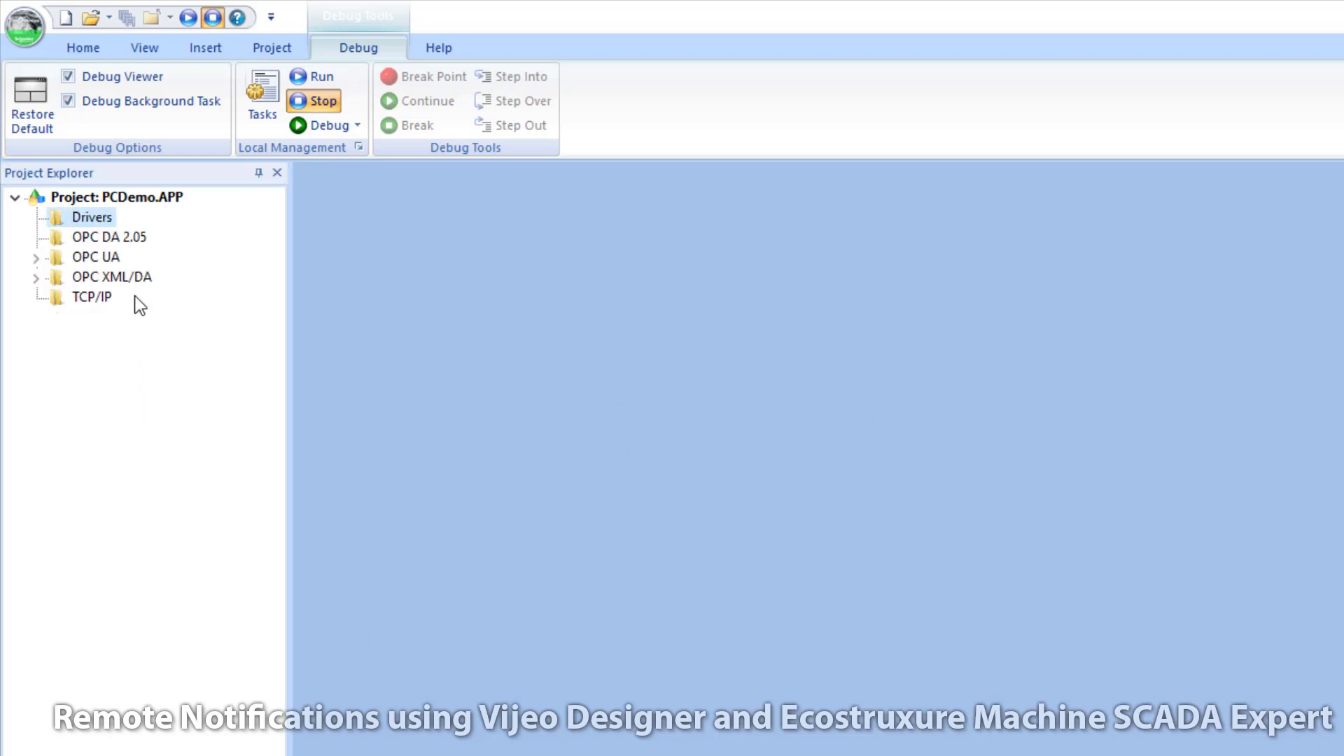
# Step: Add the MQTT driver to the project's Drivers folder
pyautogui.rightClick(92, 217)
pyautogui.click(170, 227)
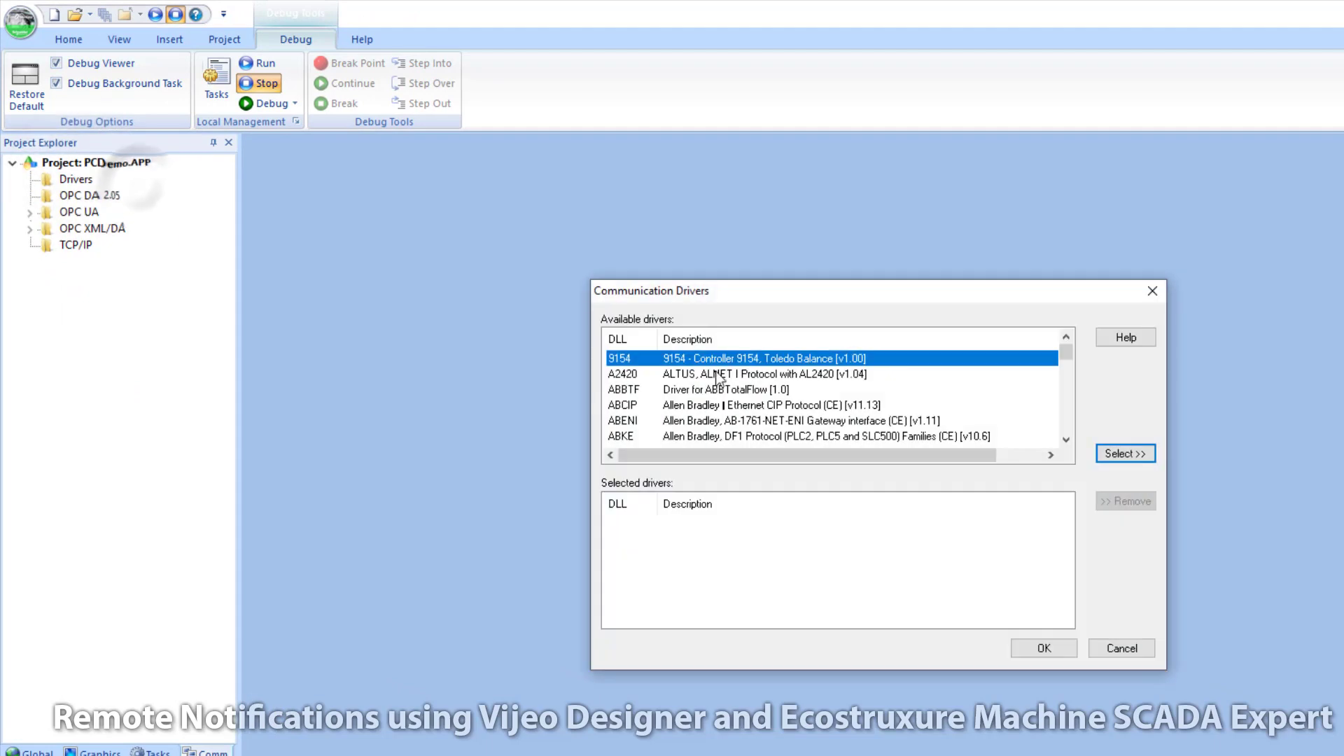
pyautogui.moveTo(1069, 355); pyautogui.dragTo(1069, 394)
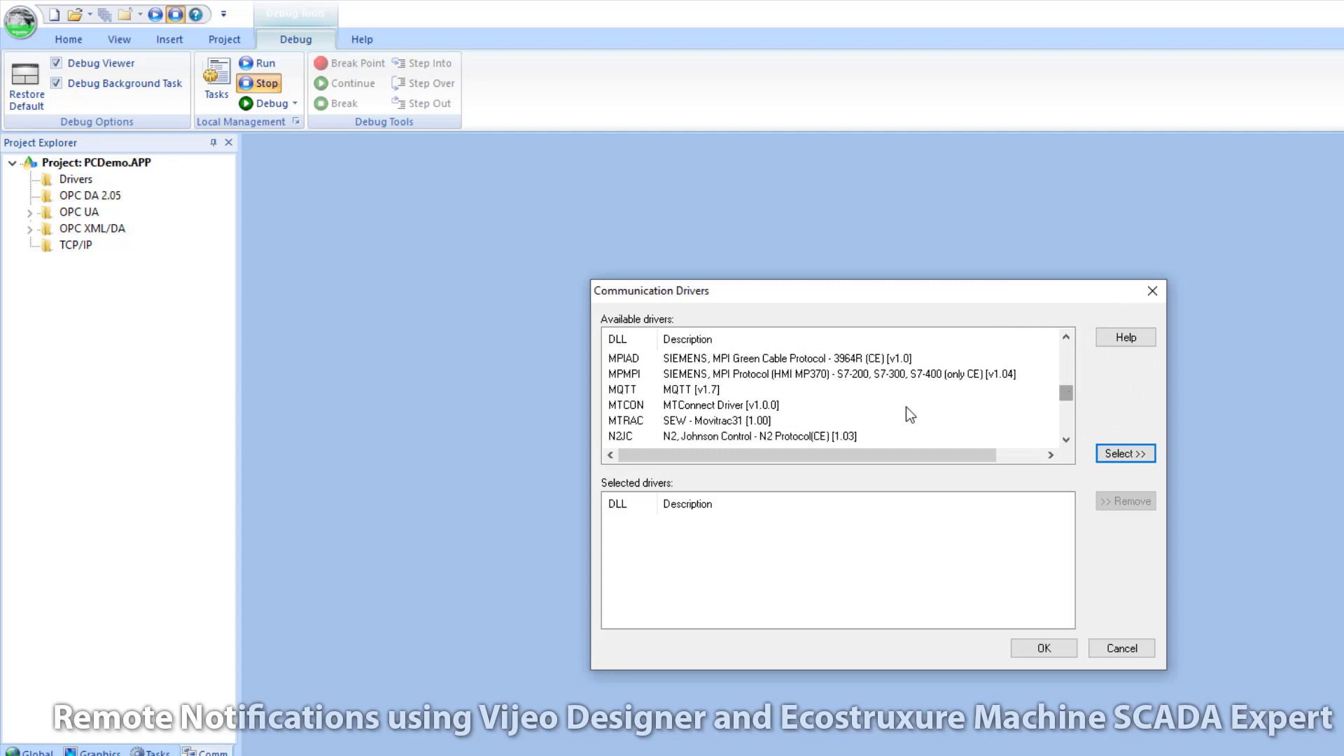
pyautogui.click(633, 390)
pyautogui.click(1125, 453)
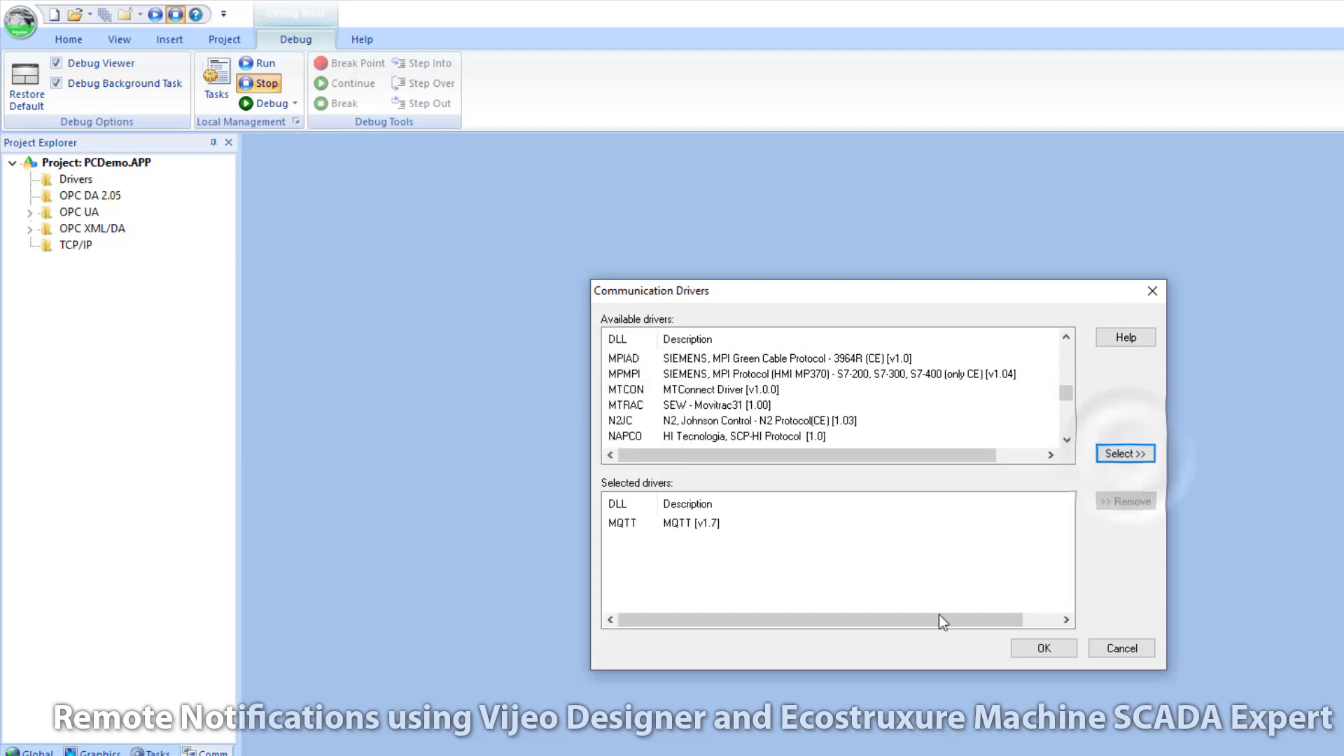
pyautogui.click(1043, 648)
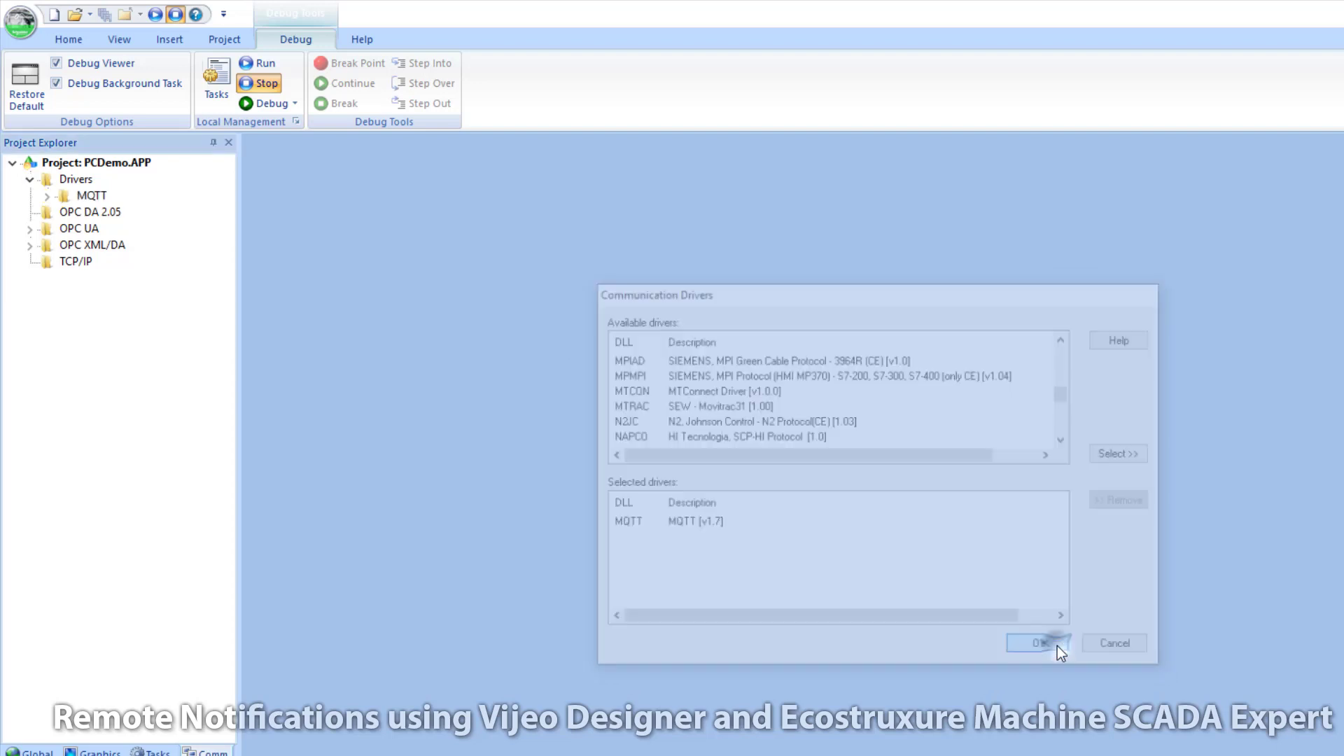
# Step: Set the MQTT driver's client ID to my_mqtt_client_EMSE
pyautogui.rightClick(91, 197)
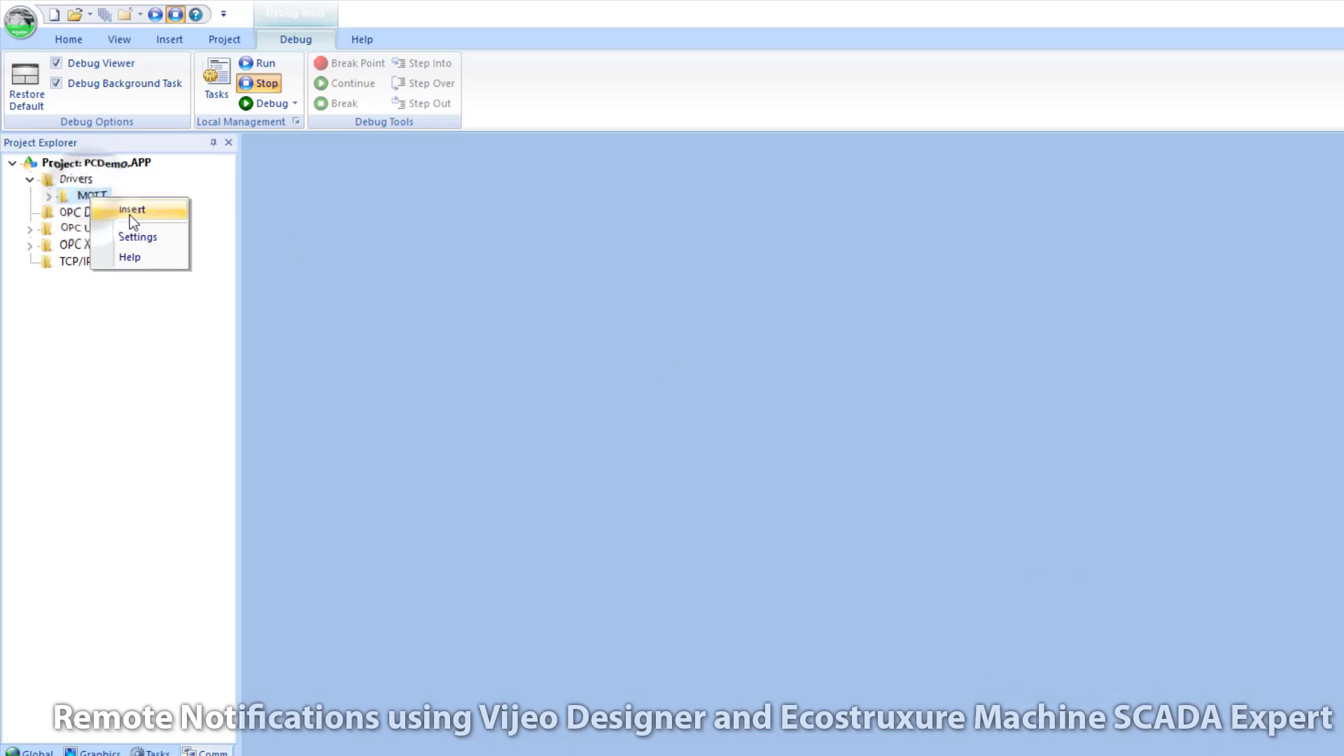
pyautogui.click(141, 236)
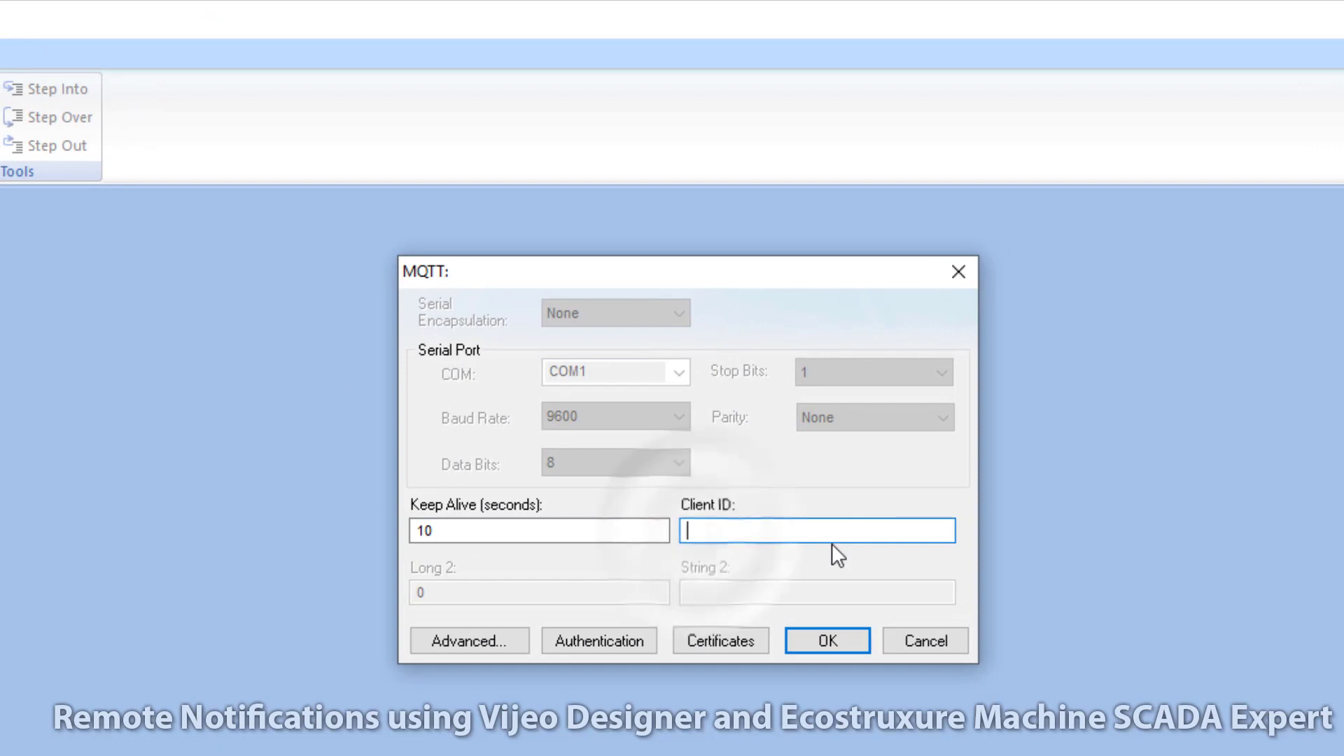
pyautogui.write('m')
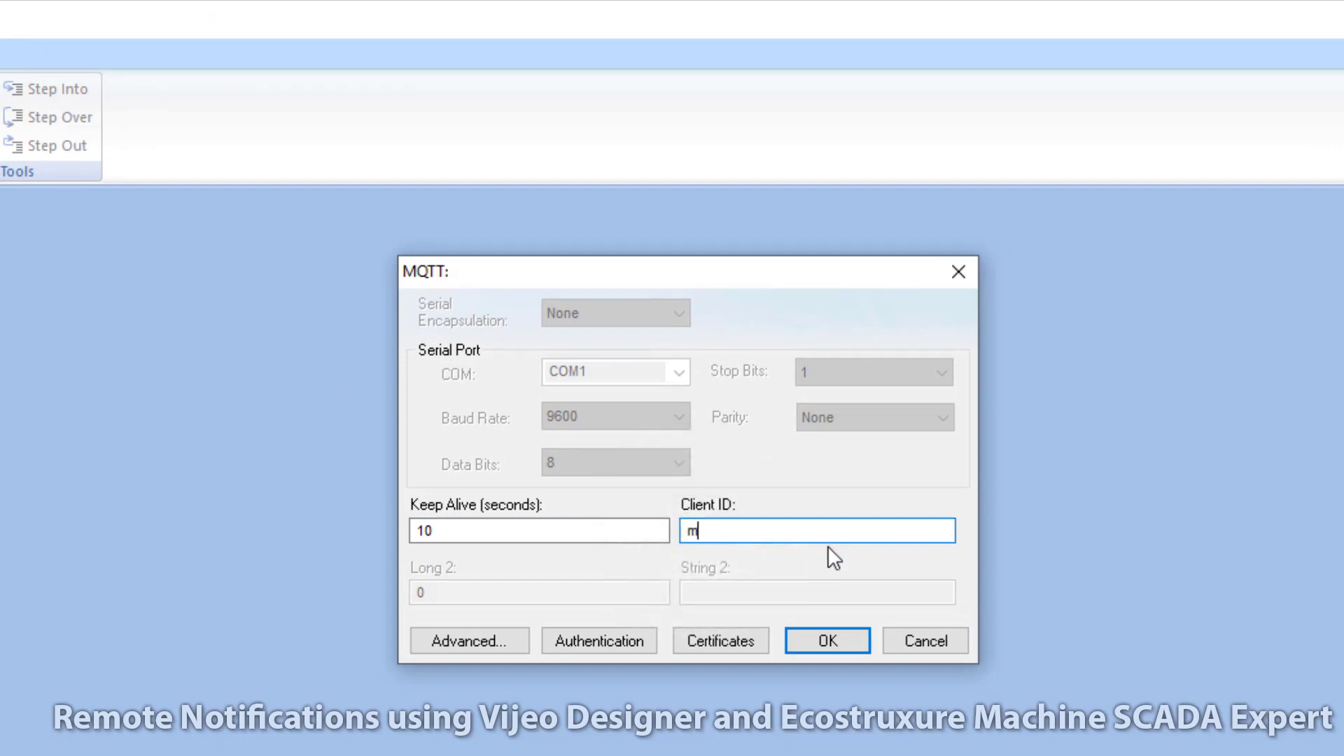
pyautogui.write('y_mqtt_client_EMSE')
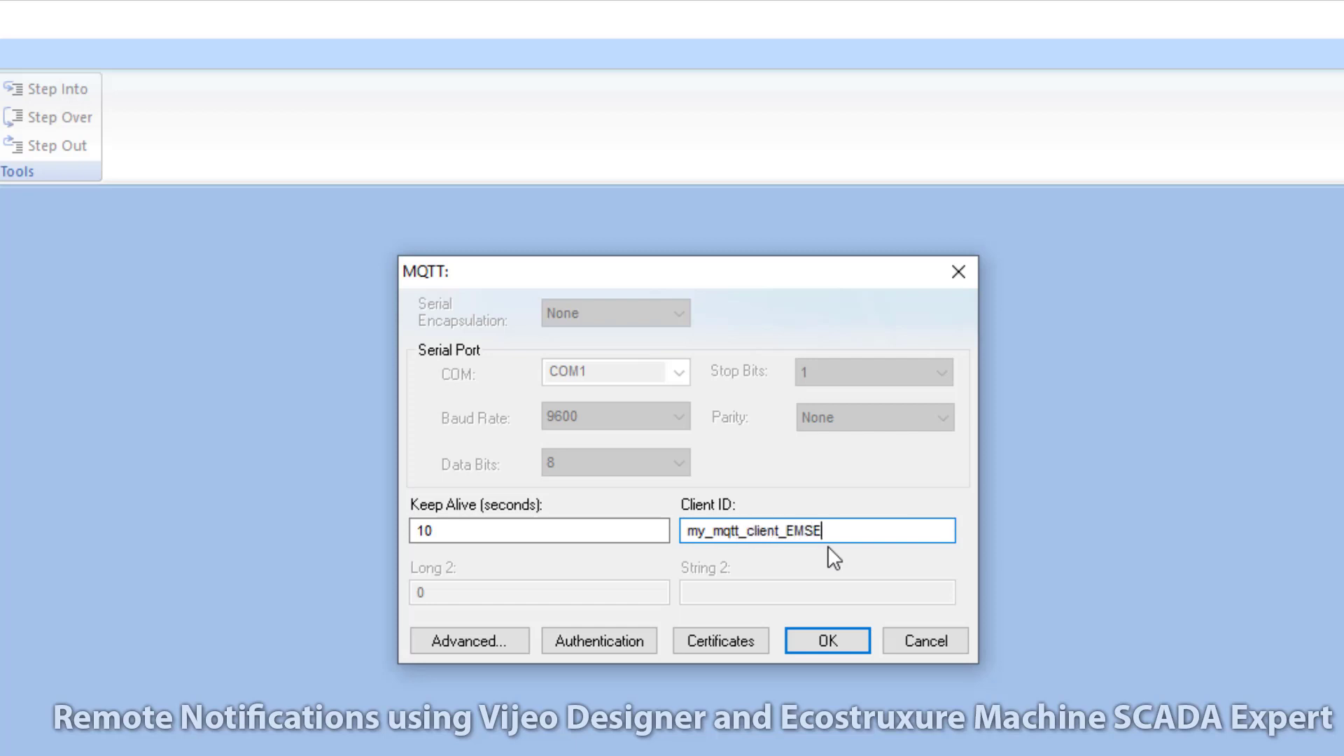
# Step: Set the authentication Station to broker.hivemq.com and save the MQTT driver settings
pyautogui.click(614, 639)
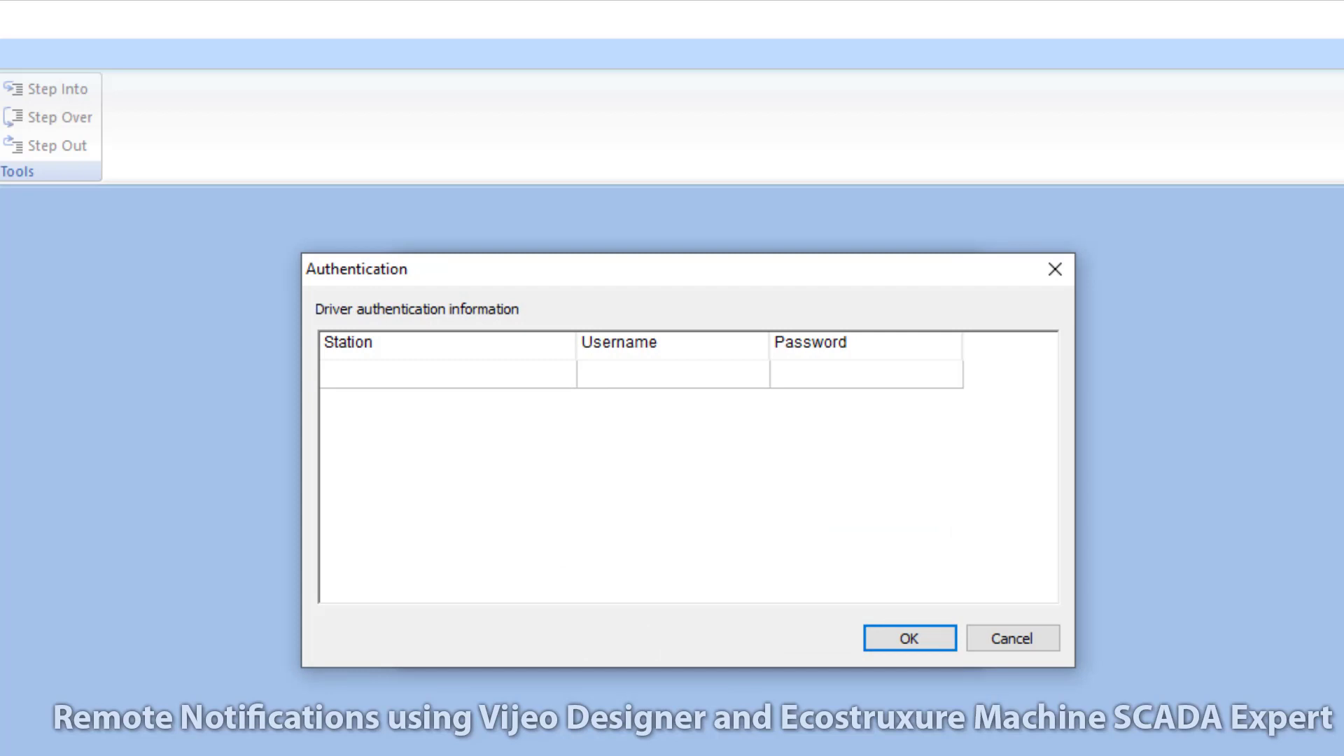
pyautogui.click(372, 377)
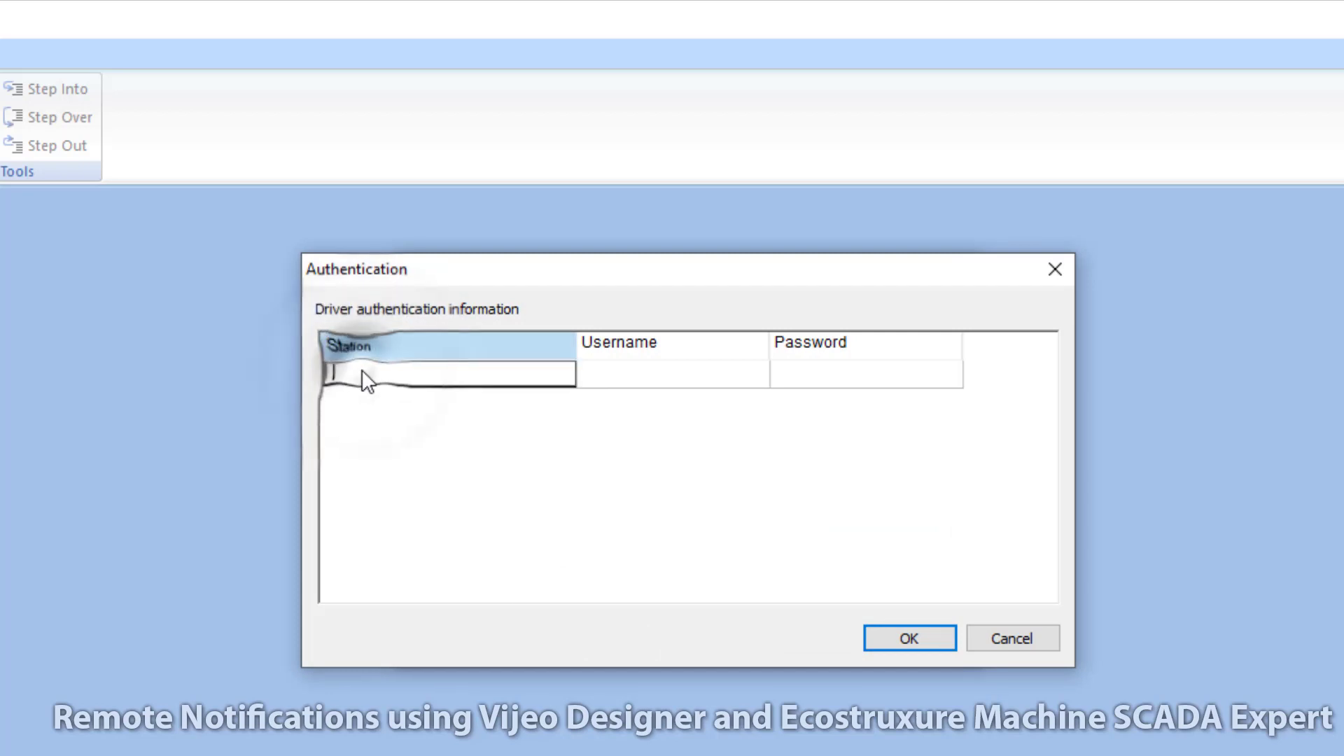
pyautogui.rightClick(369, 381)
pyautogui.click(426, 490)
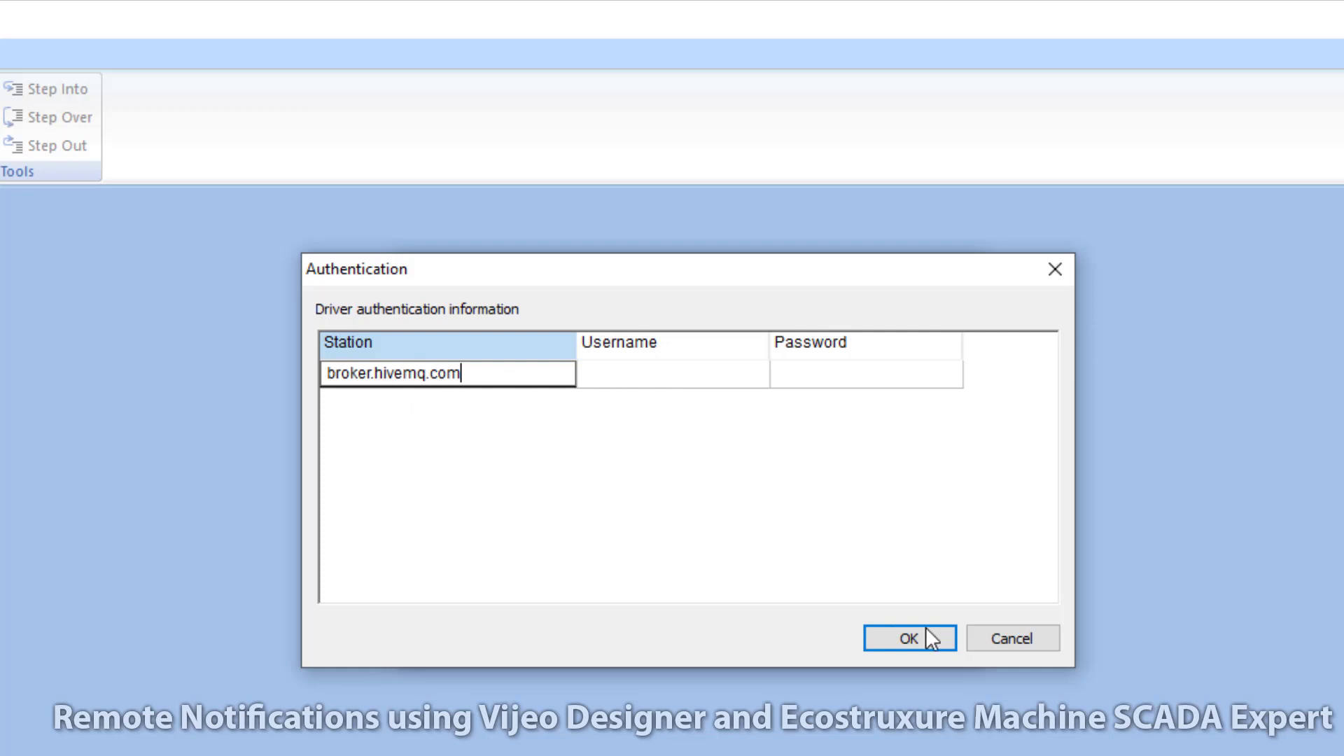
pyautogui.click(708, 375)
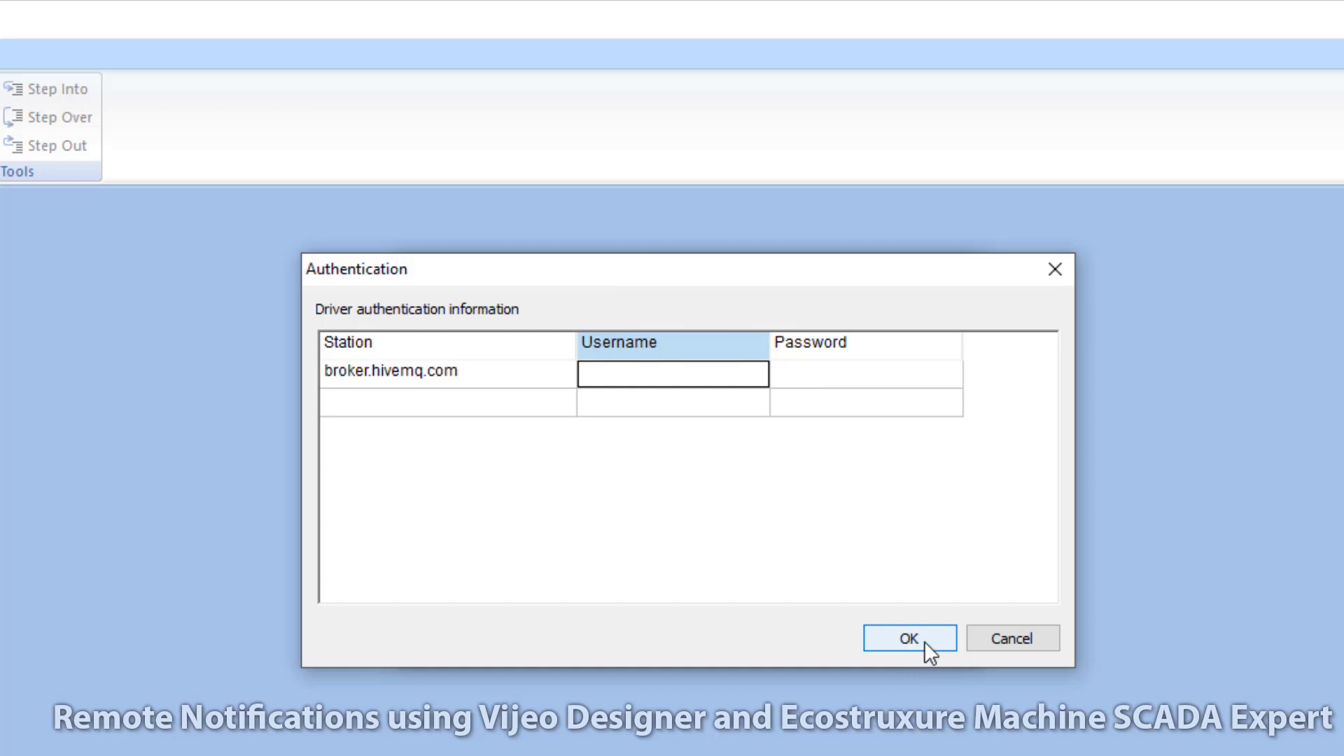
pyautogui.click(924, 640)
pyautogui.click(737, 640)
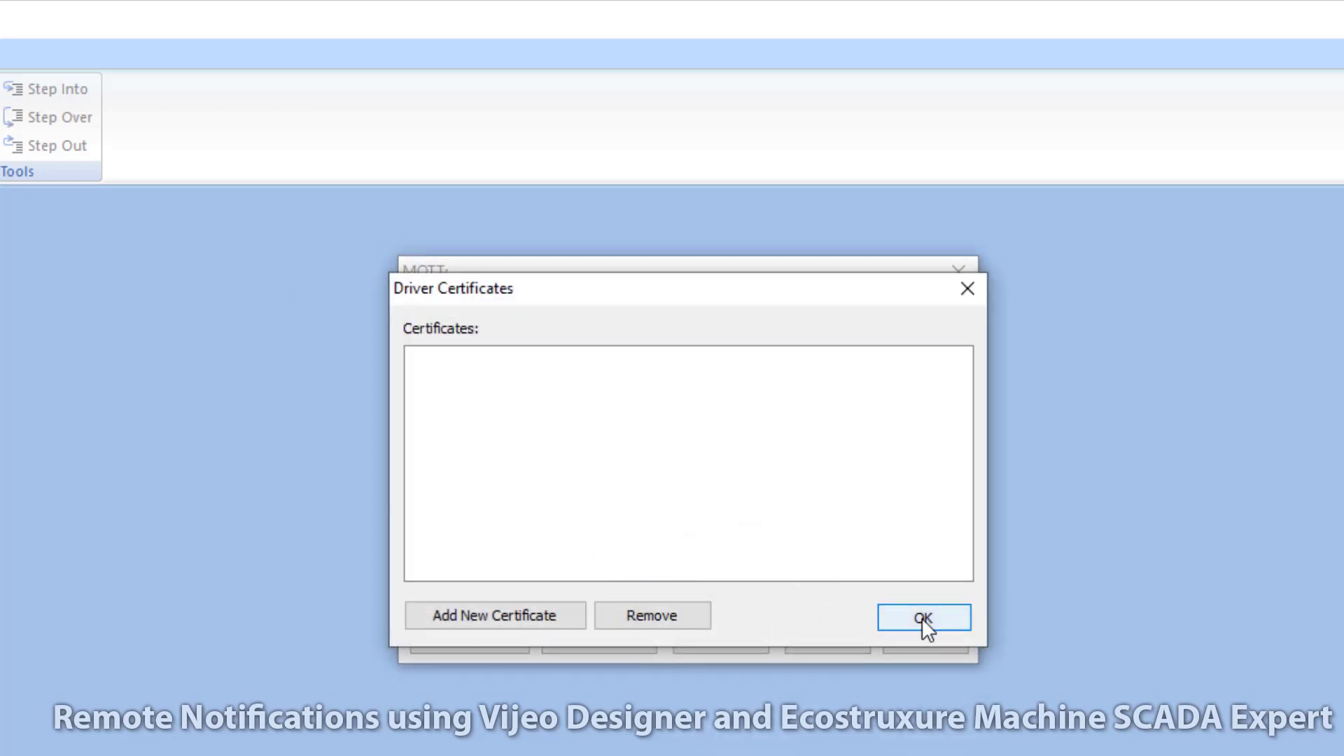
pyautogui.click(921, 617)
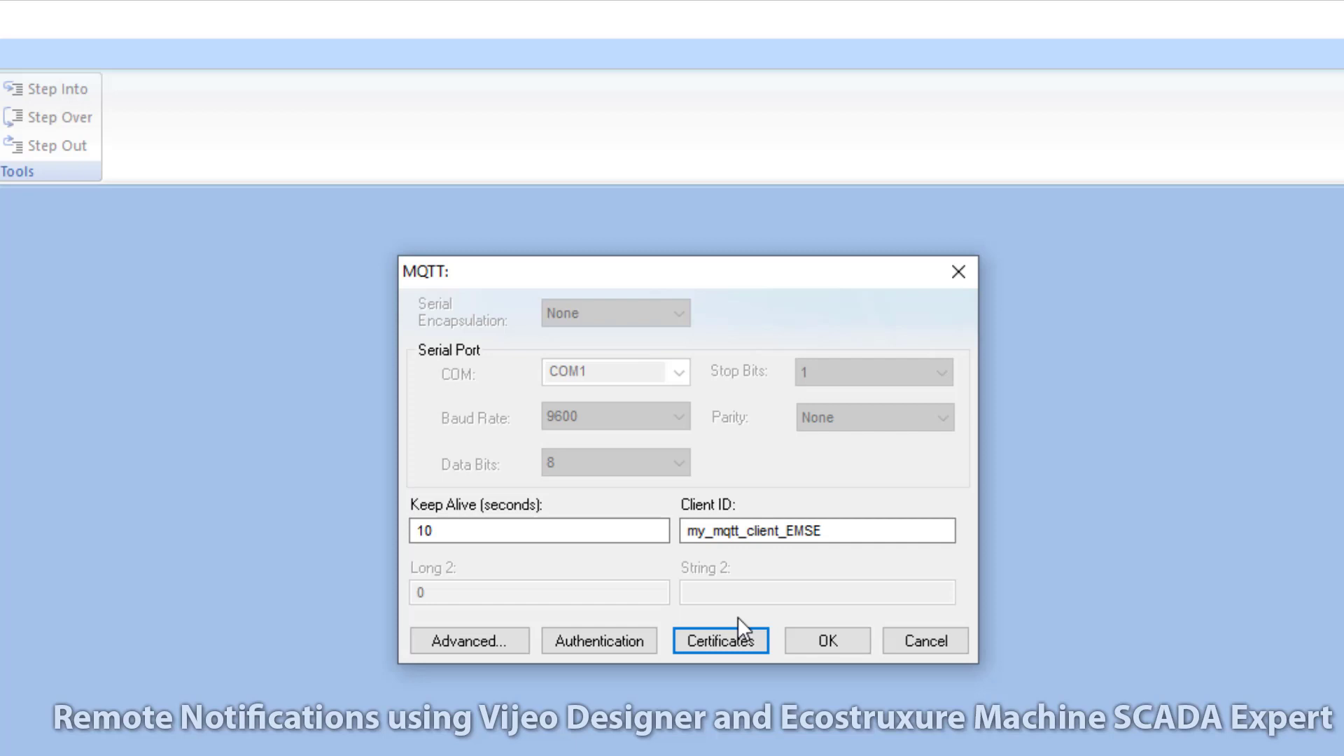
pyautogui.click(828, 641)
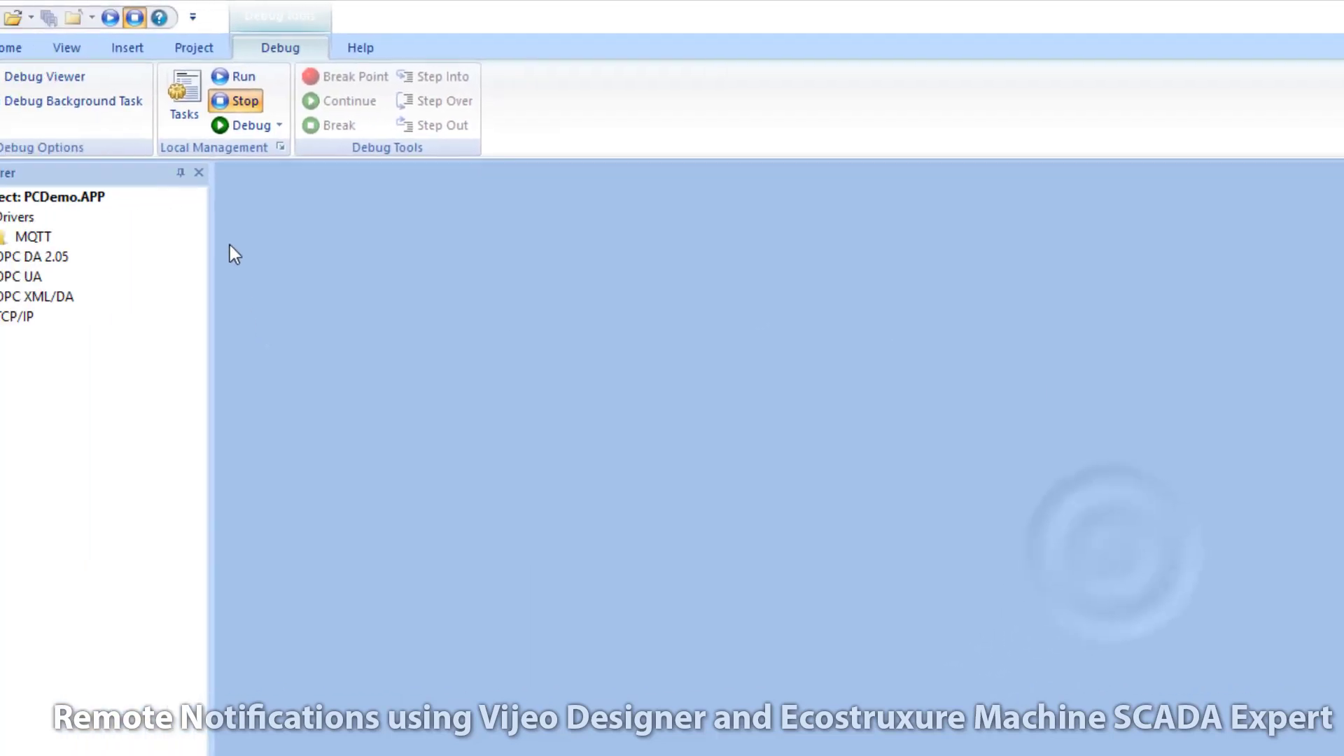
# Step: Review the MQTT main driver sheet, then insert a new MQTT001.DRV driver sheet
pyautogui.click(57, 231)
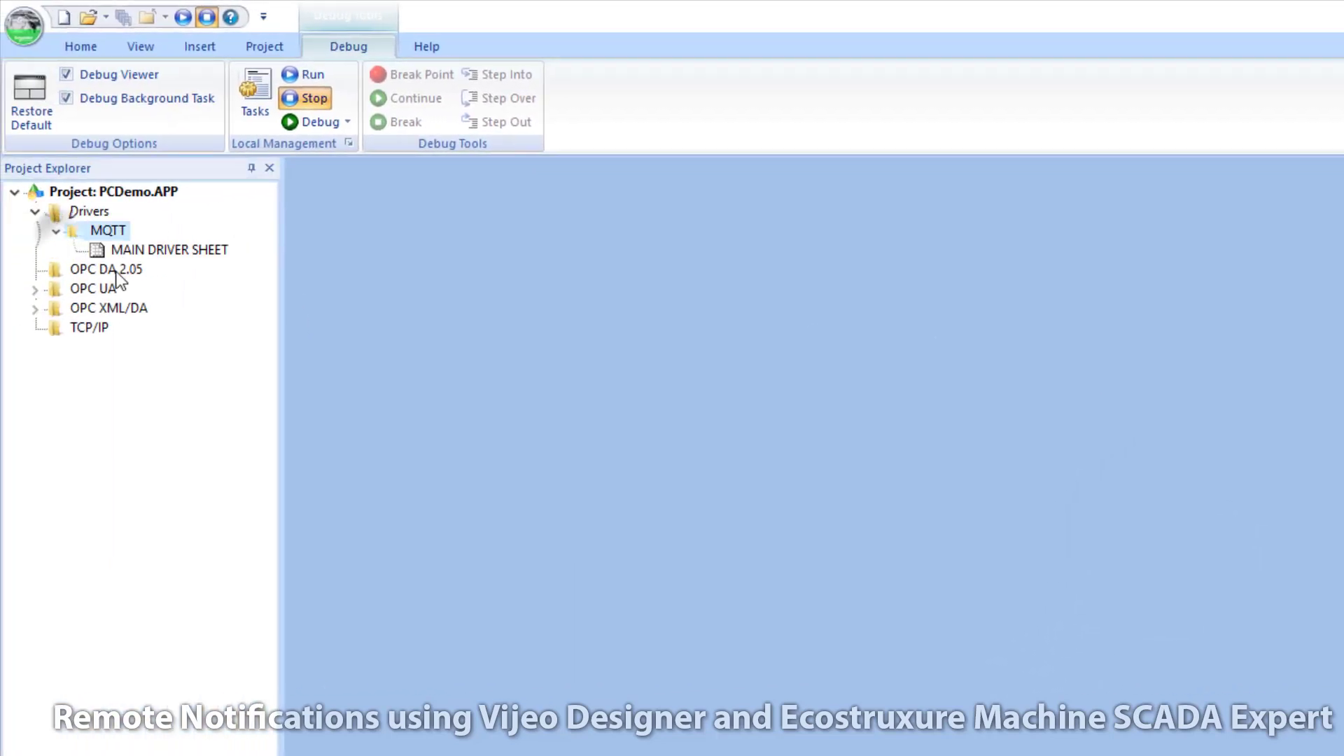
pyautogui.doubleClick(170, 250)
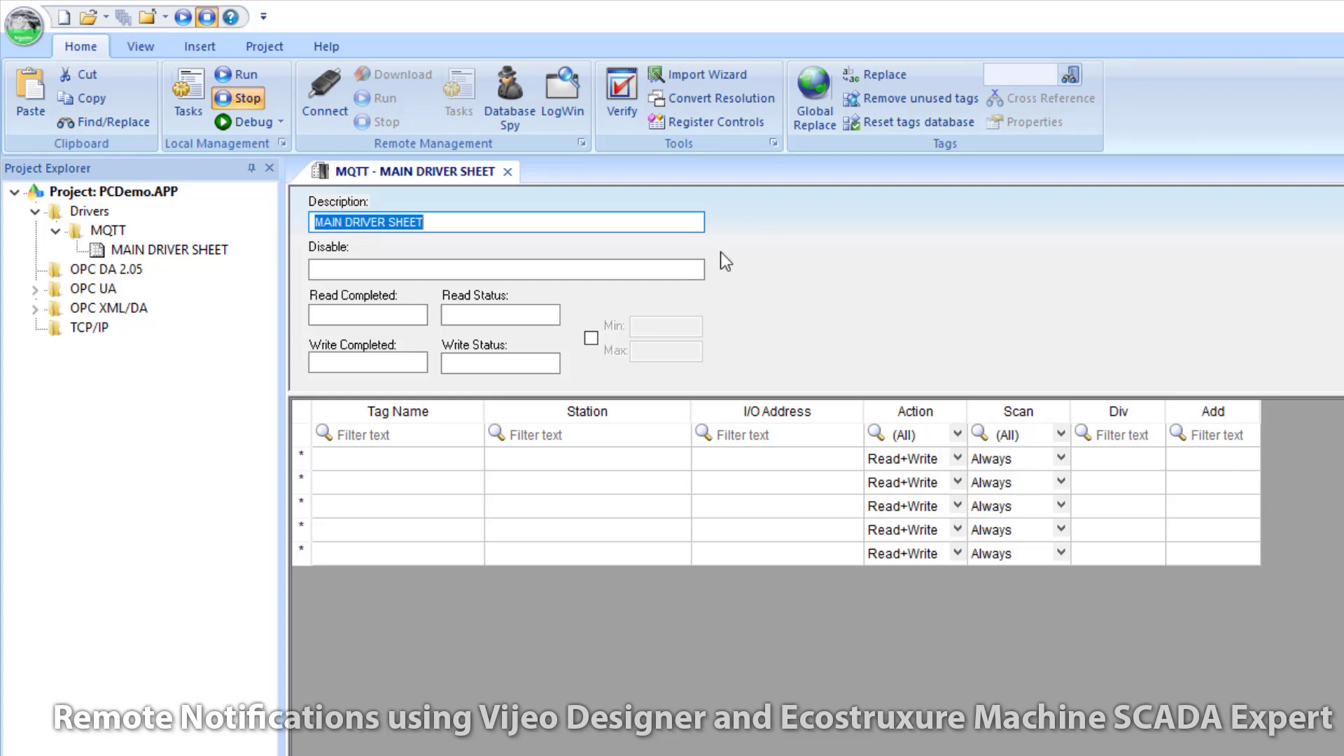
pyautogui.click(509, 172)
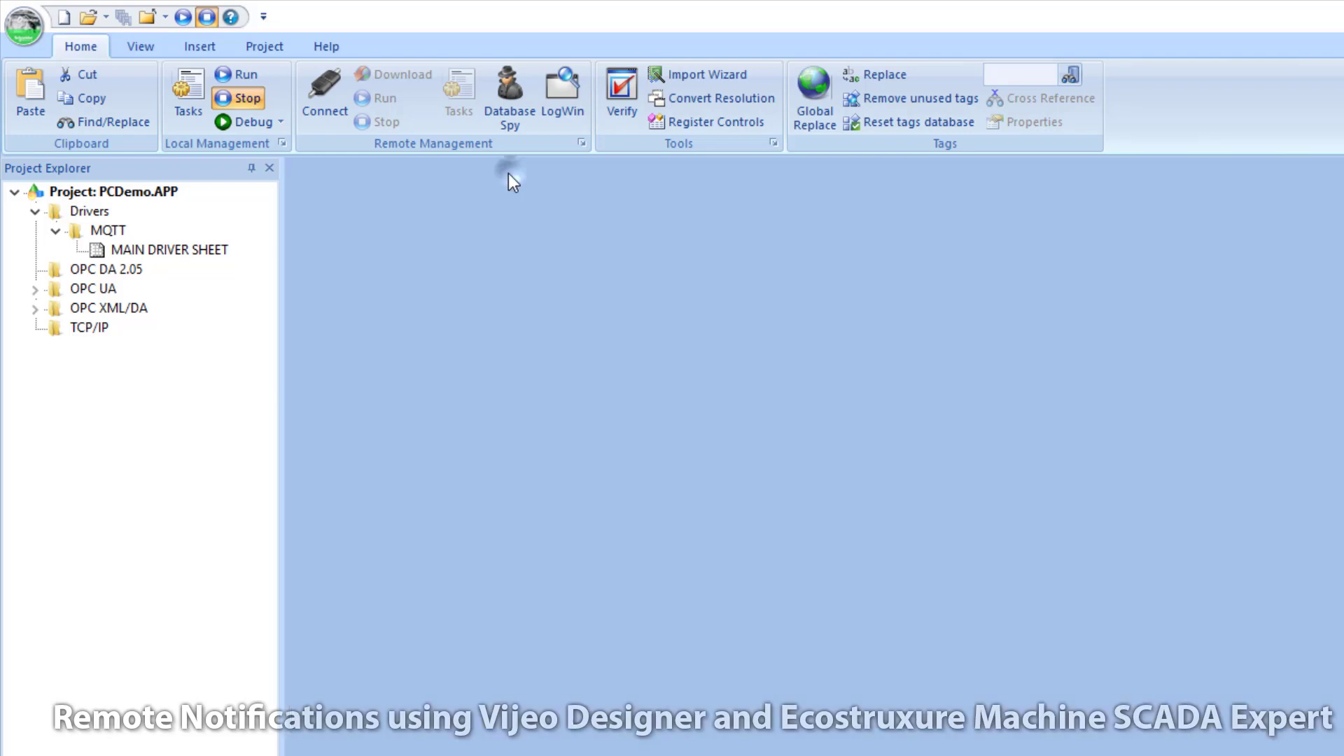
pyautogui.rightClick(105, 234)
pyautogui.click(134, 249)
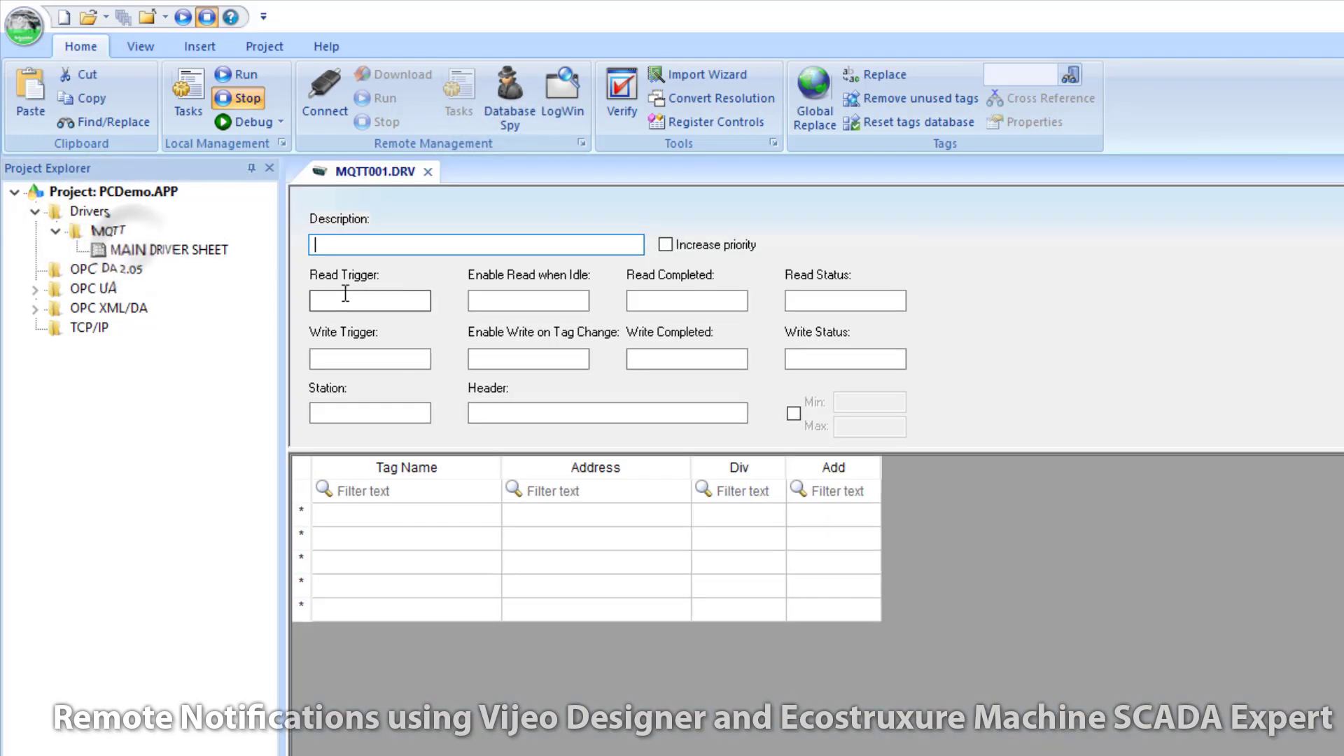
pyautogui.click(353, 359)
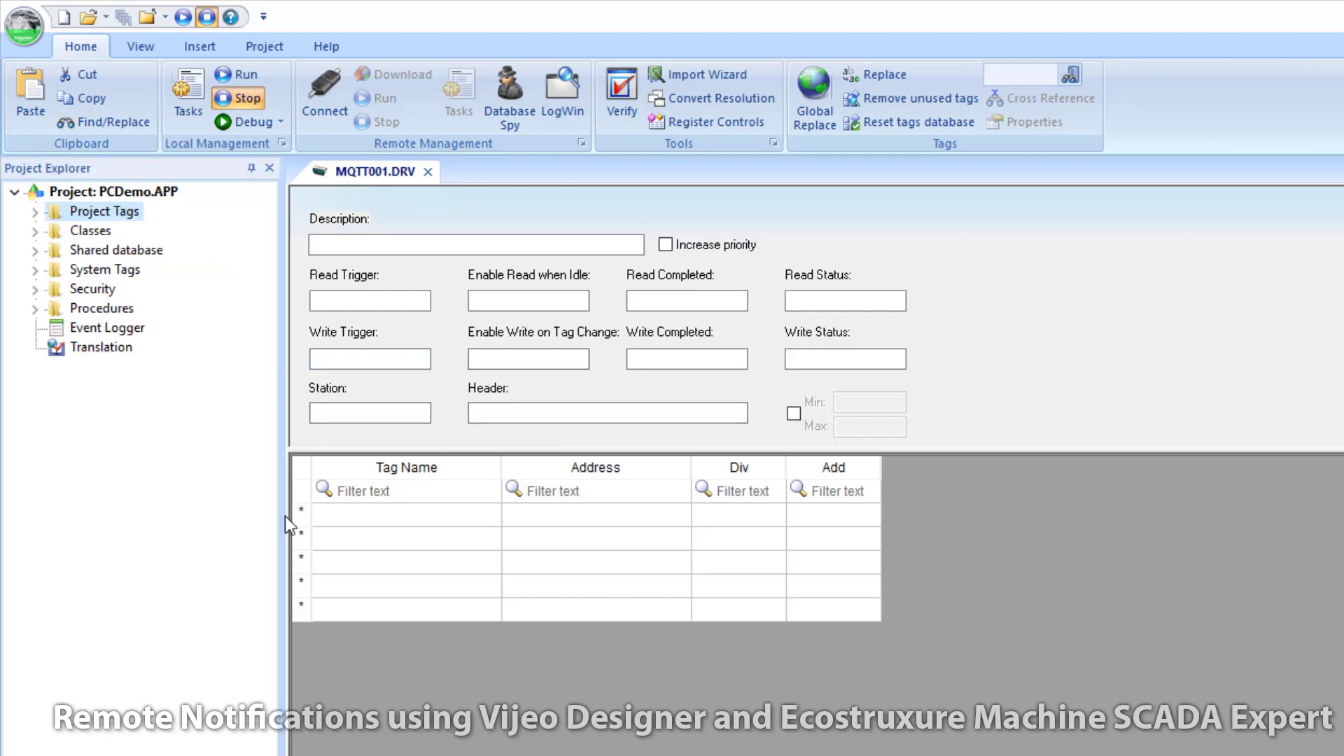
# Step: In Project Tags, name rows 63–65 MQTT_Trigger, MQTT_Message and MQTT_First_Pass
pyautogui.click(37, 212)
pyautogui.doubleClick(137, 231)
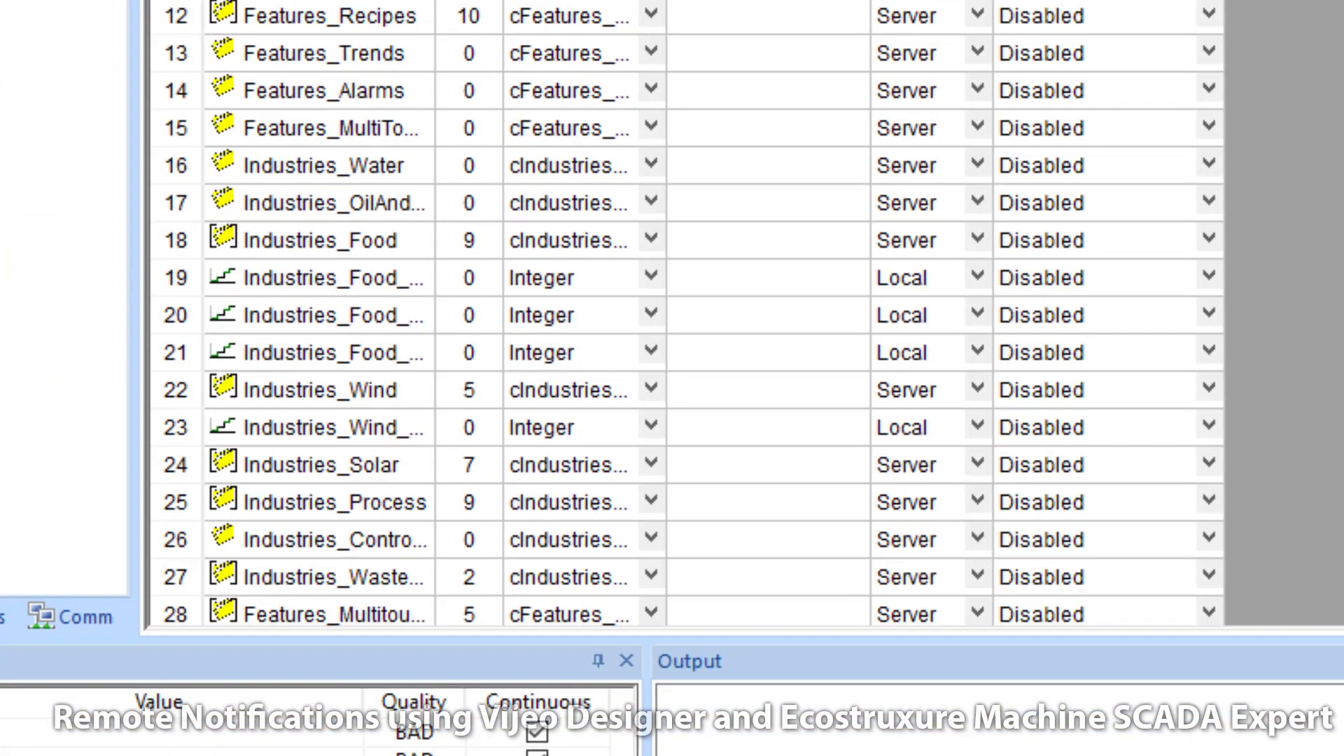
pyautogui.scroll(-14, 542, 483)
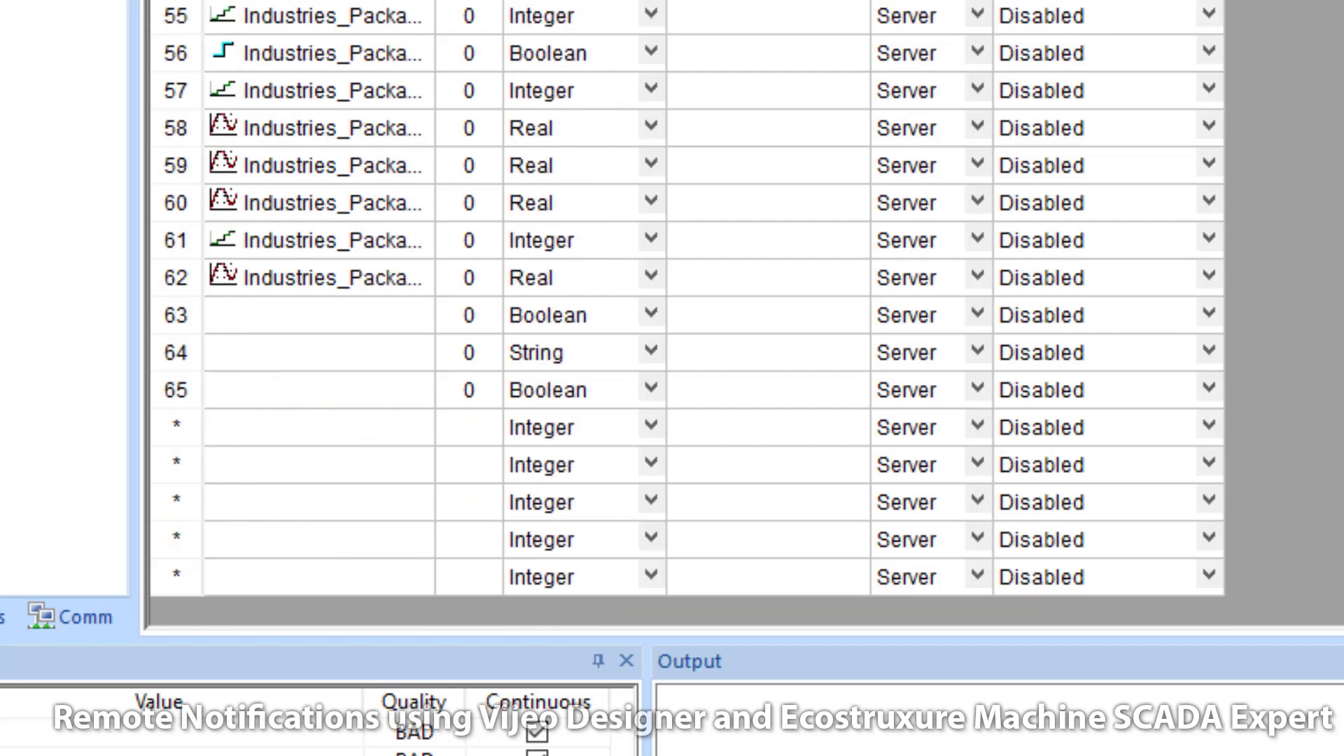
pyautogui.click(266, 325)
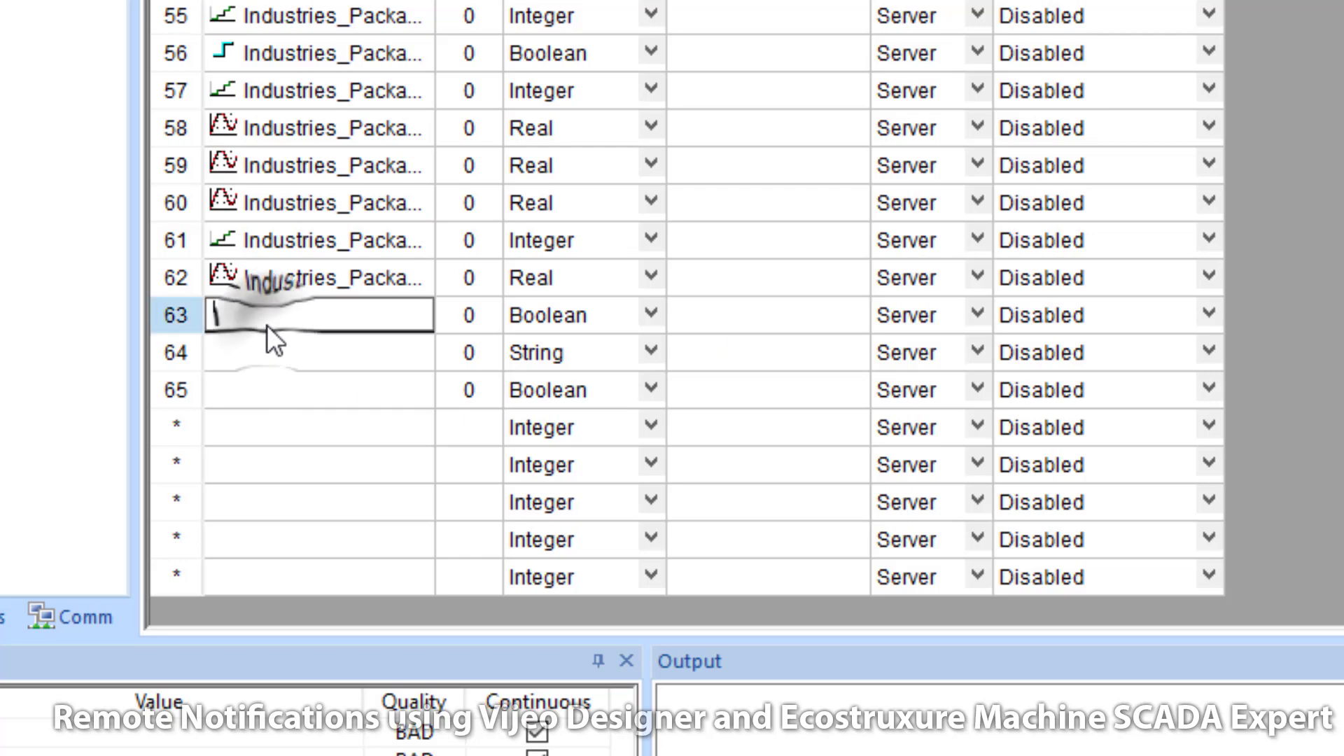
pyautogui.write('MQTT')
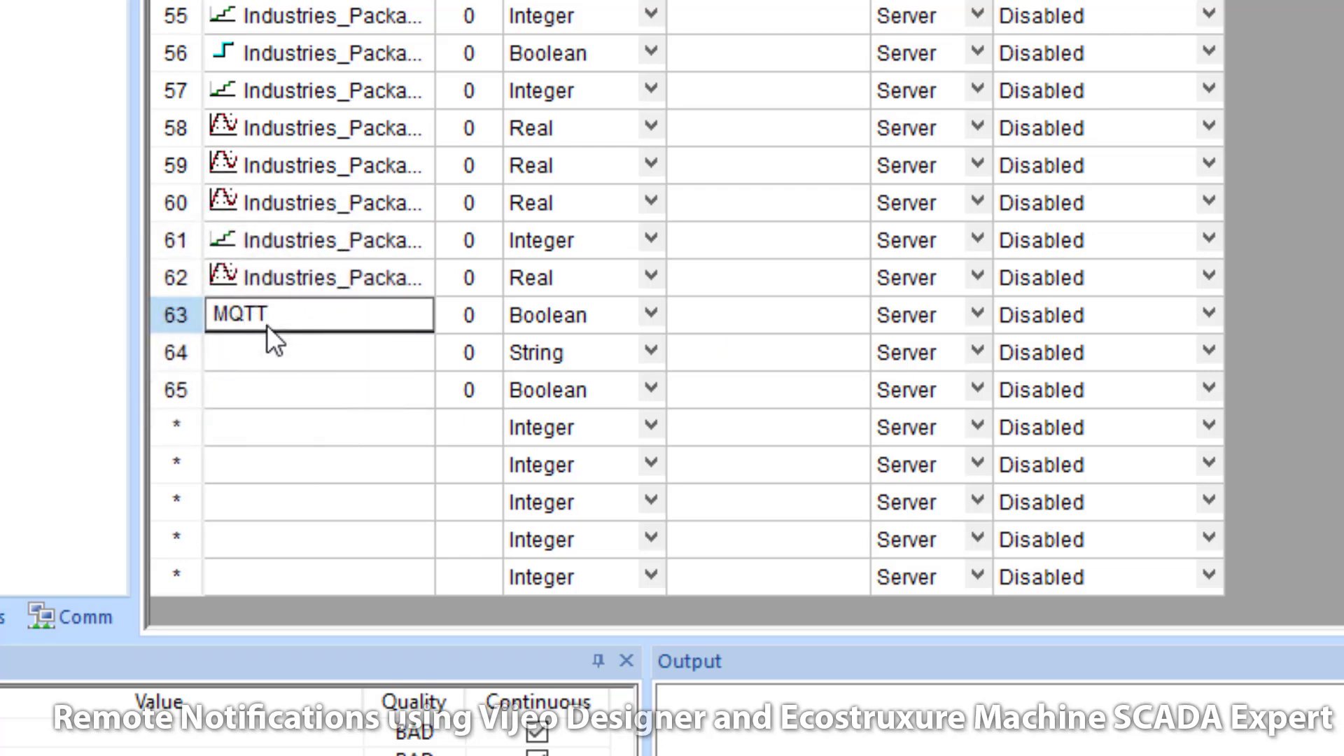
pyautogui.write('_Trigger')
pyautogui.click(297, 343)
pyautogui.click(302, 349)
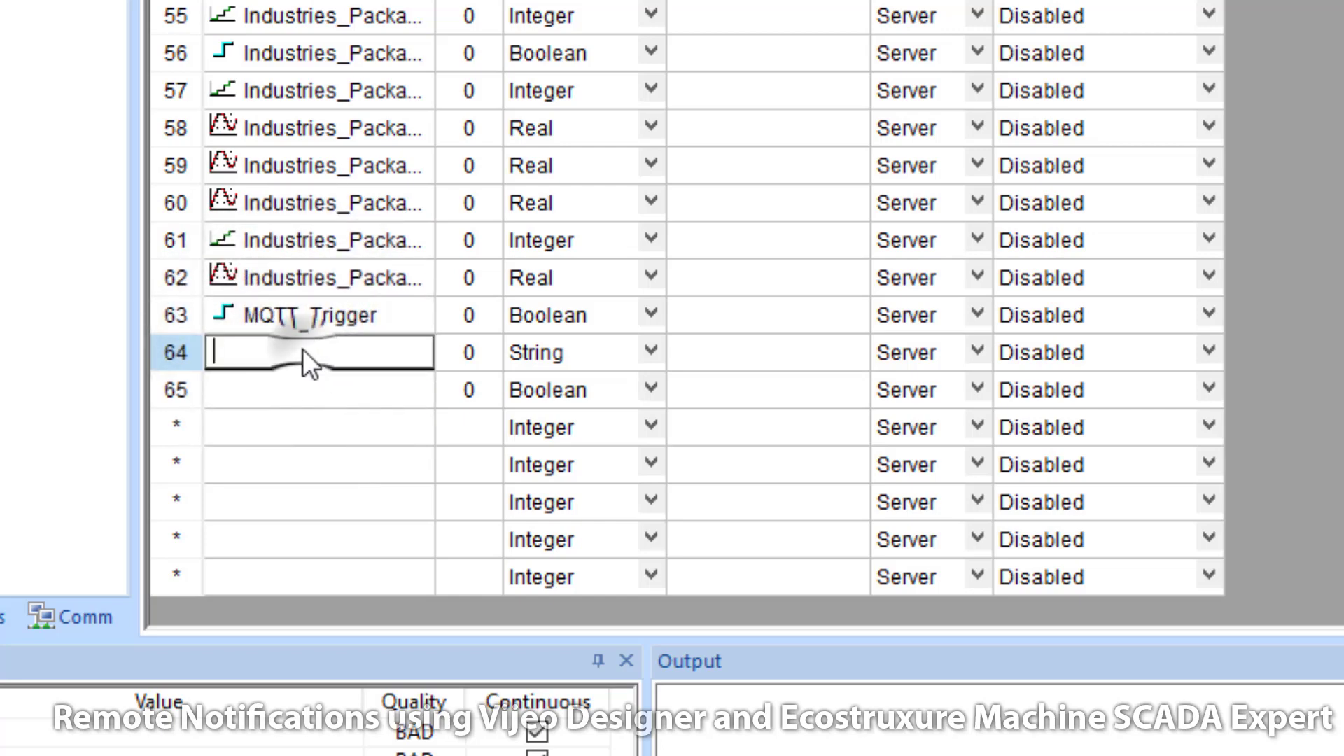
pyautogui.write('M')
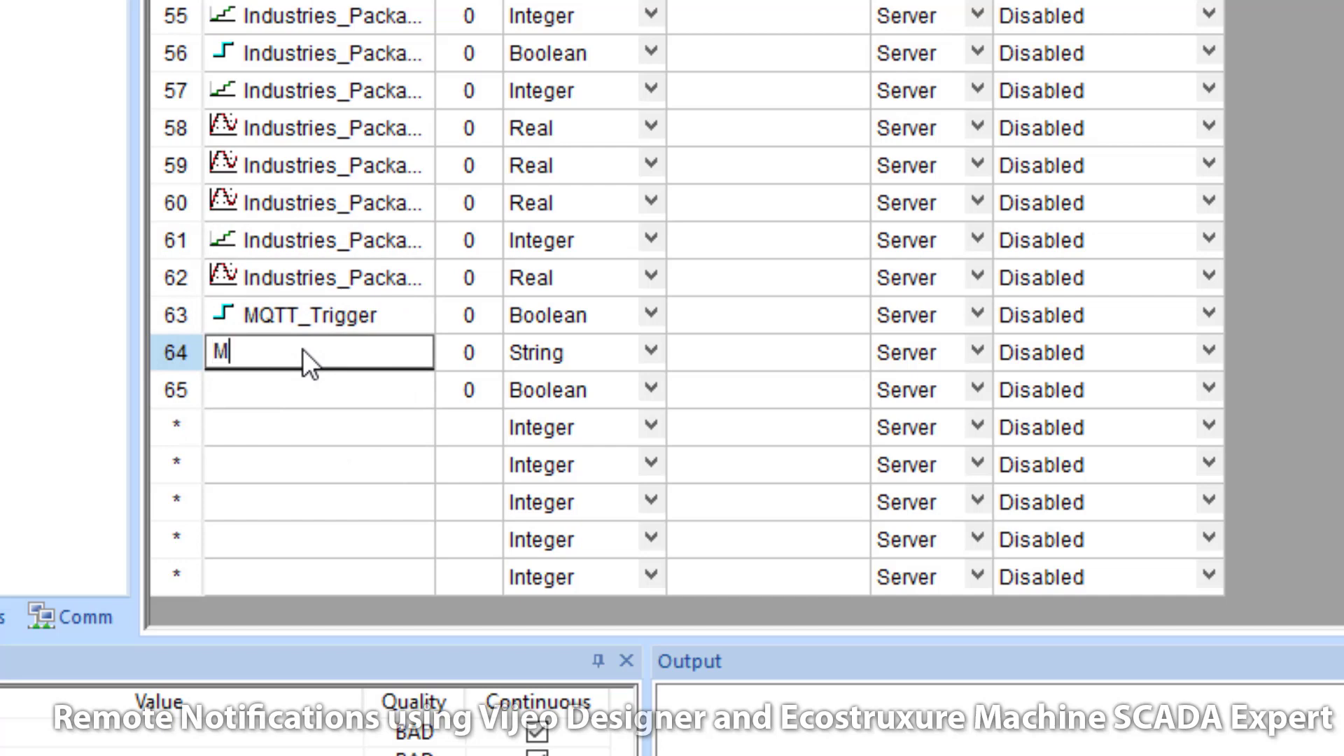
pyautogui.write('QTT_Message')
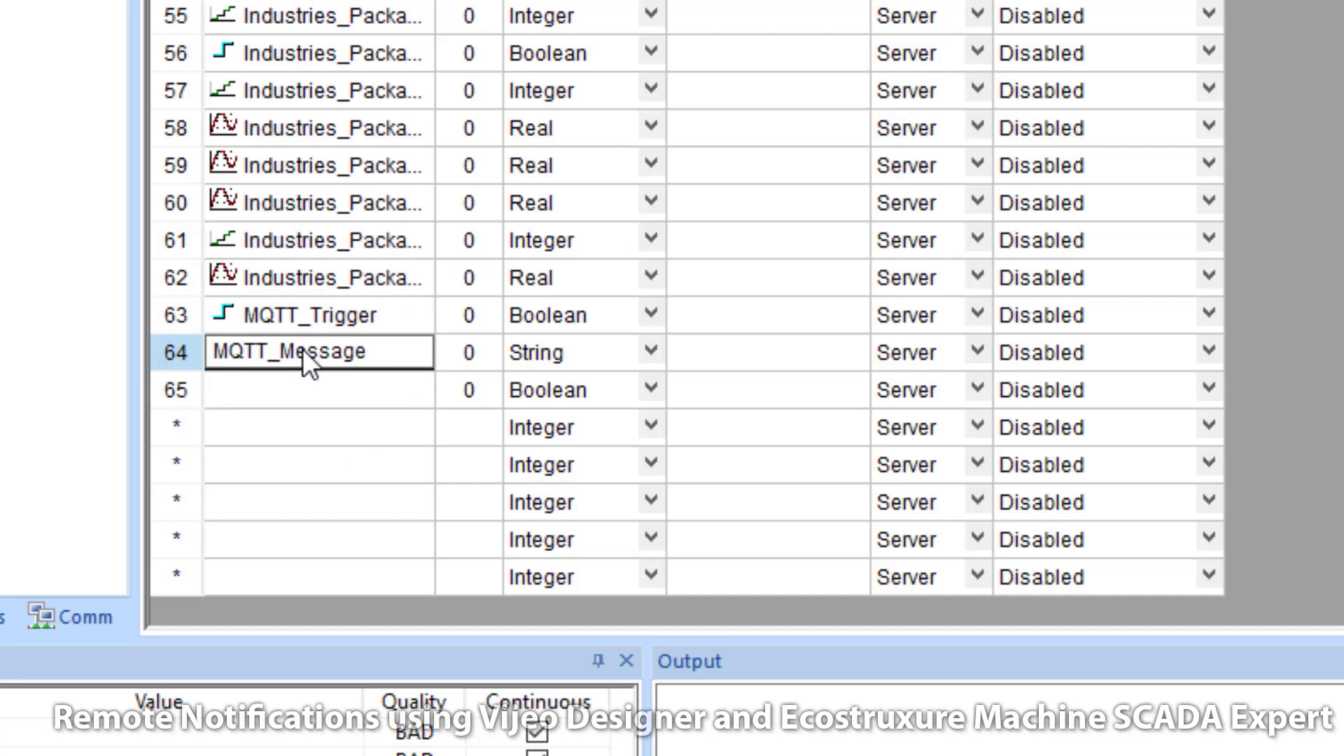
pyautogui.click(322, 388)
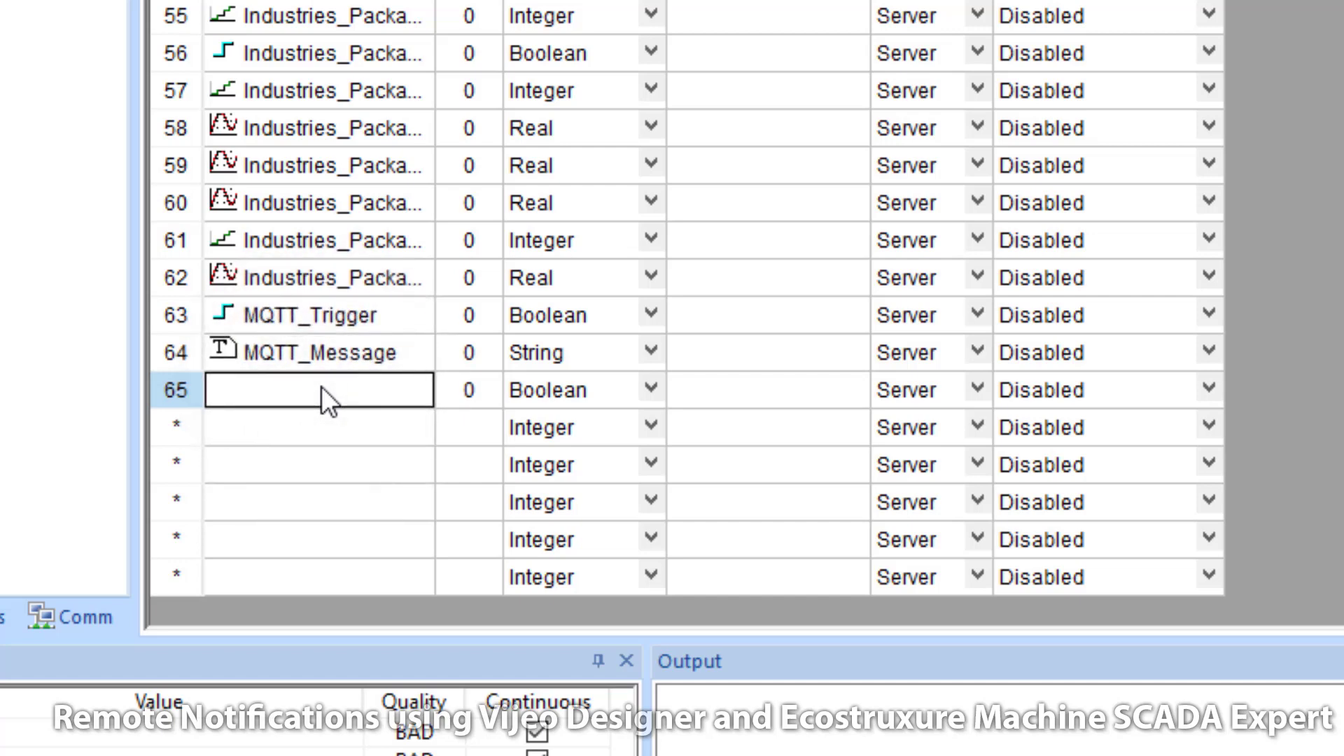
pyautogui.write('MQTT_')
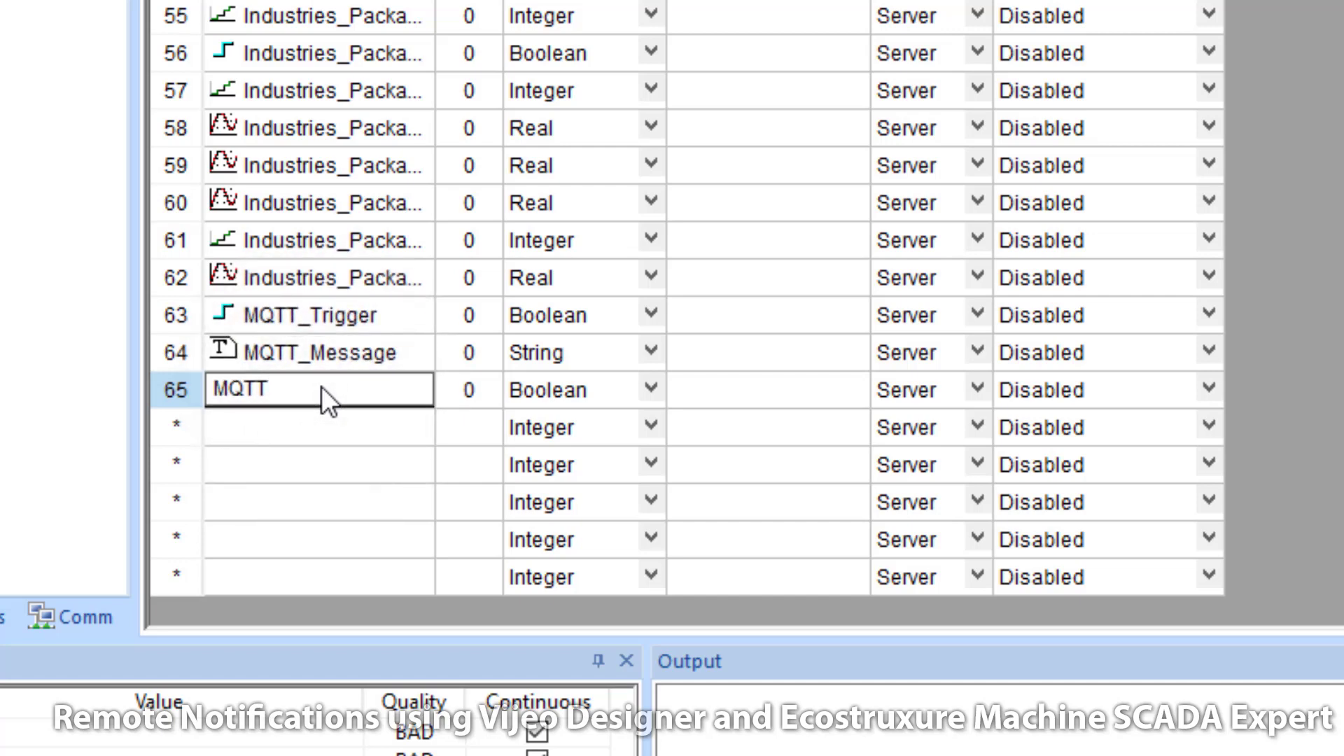
pyautogui.write('First_Pass')
pyautogui.press('Return')
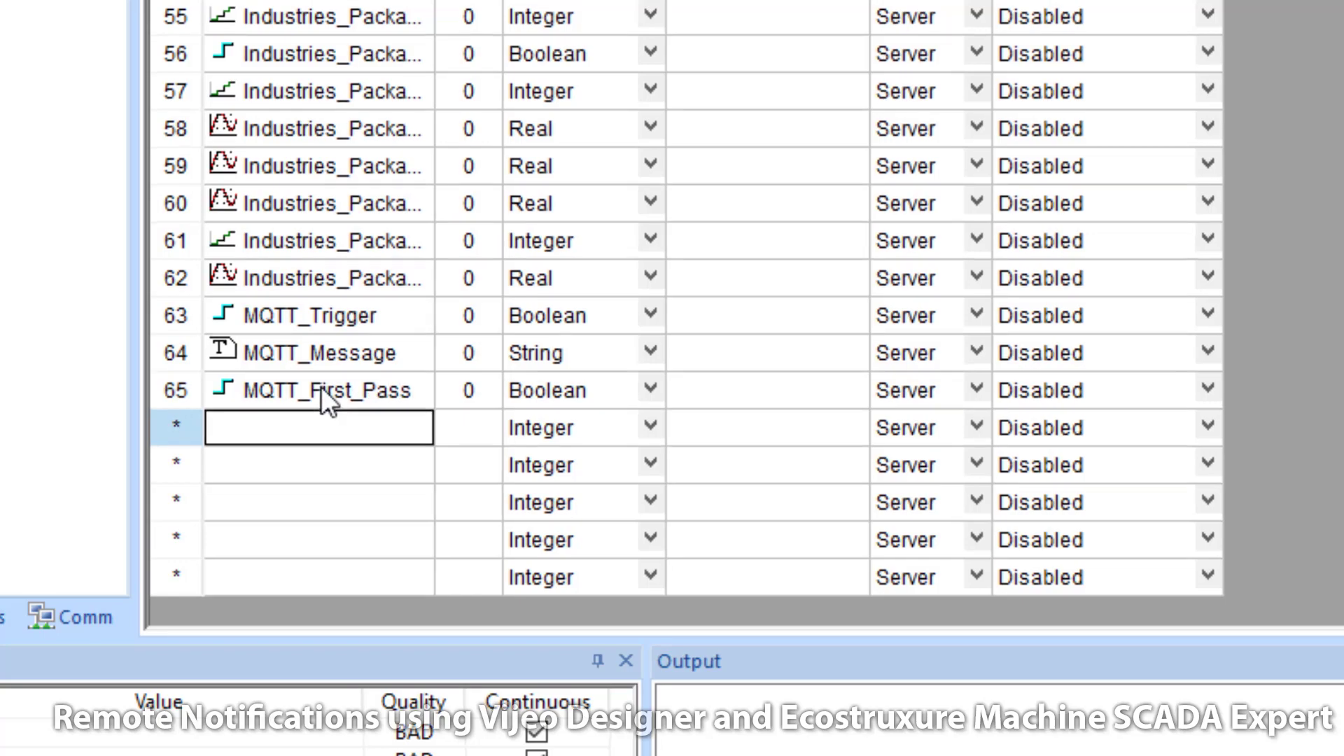
# Step: Set the three new tags' types to Boolean, String and Boolean
pyautogui.click(527, 397)
pyautogui.click(526, 398)
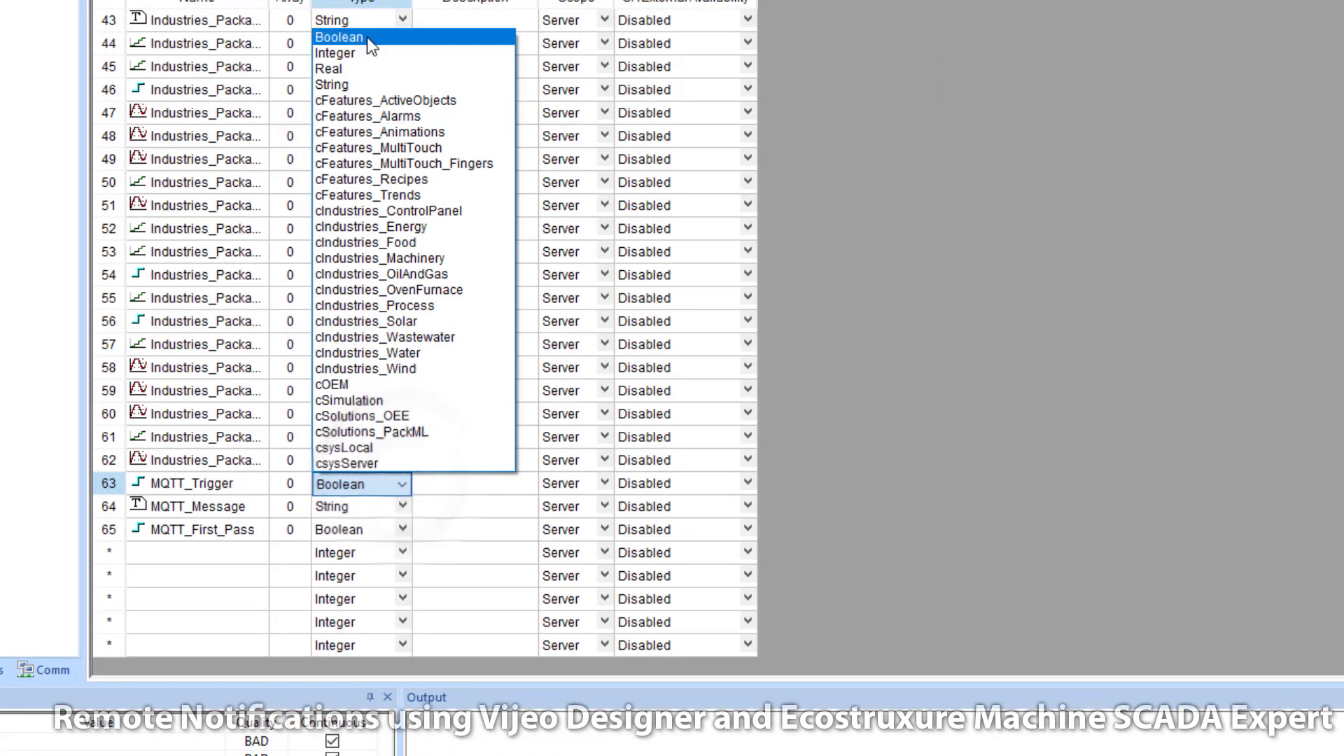
pyautogui.click(369, 41)
pyautogui.click(399, 508)
pyautogui.click(403, 507)
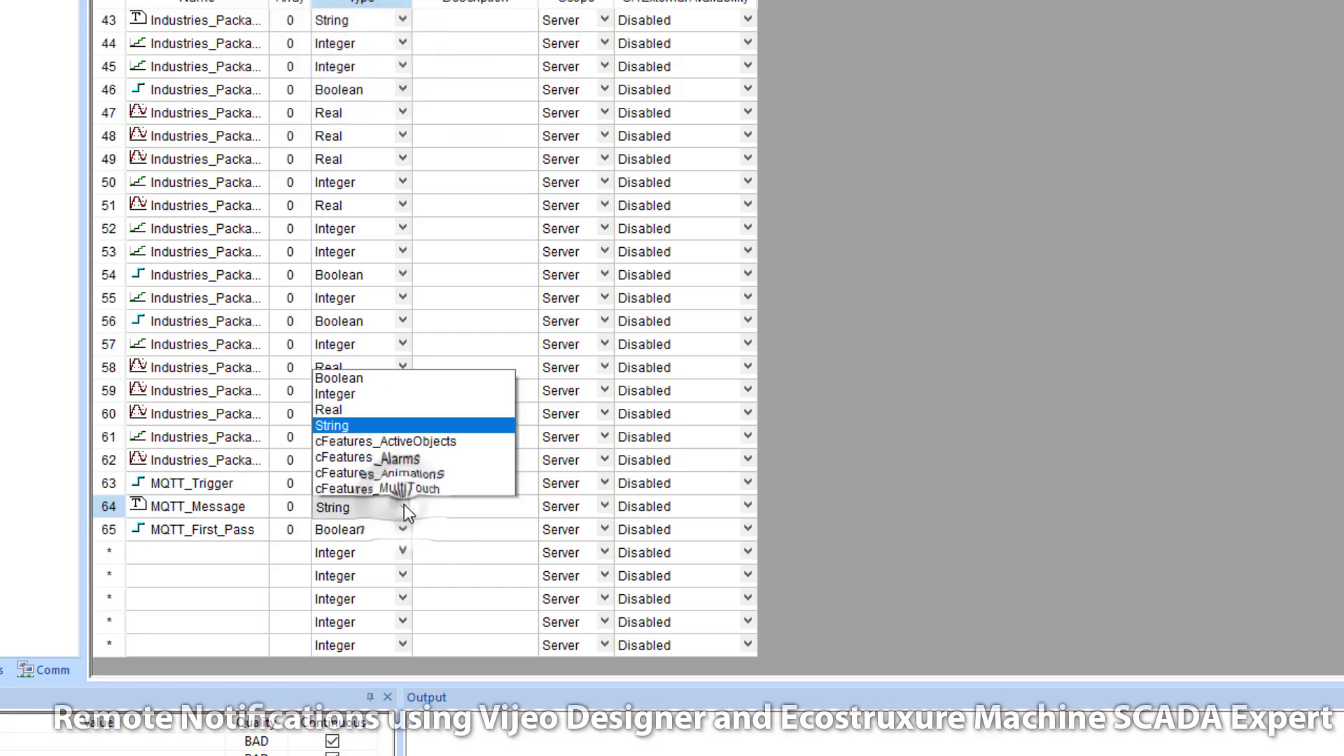
pyautogui.click(350, 107)
pyautogui.click(394, 532)
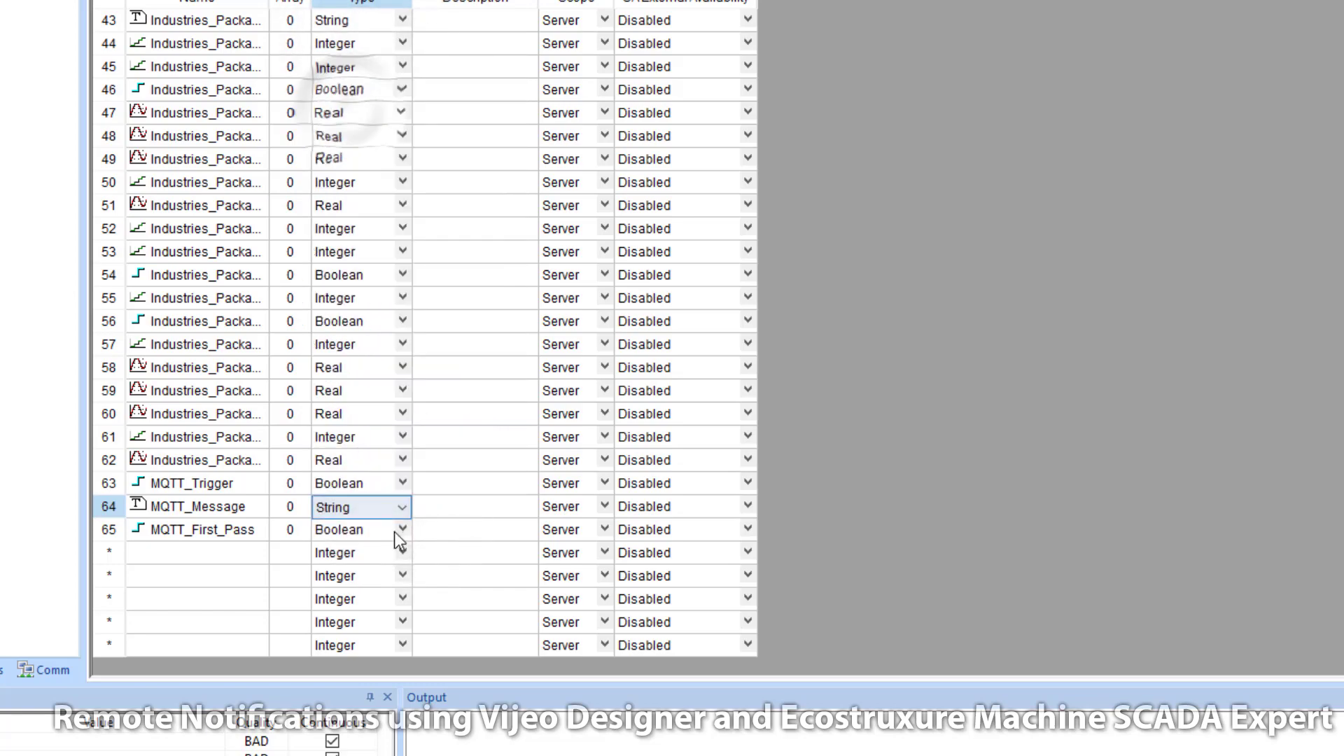
pyautogui.click(400, 531)
pyautogui.click(336, 529)
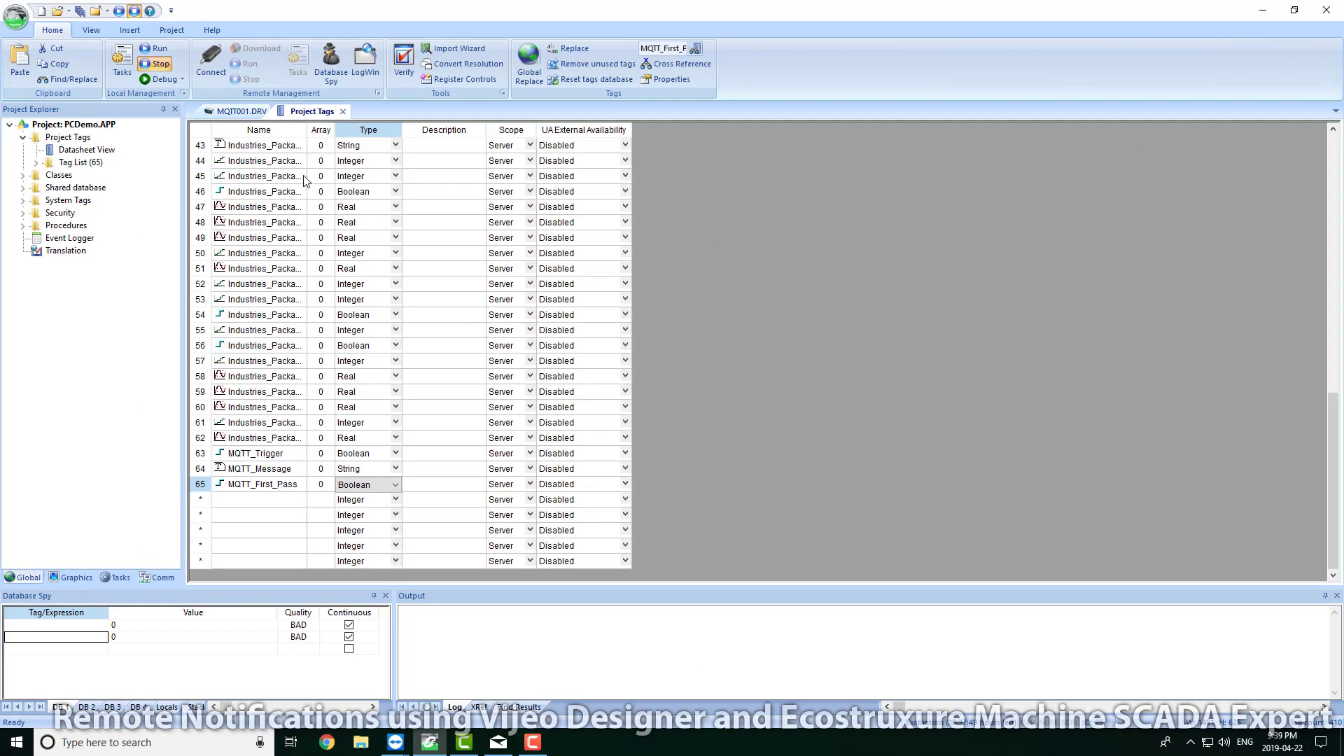
# Step: Close the tags table and add a new background script with execution condition 1
pyautogui.click(342, 111)
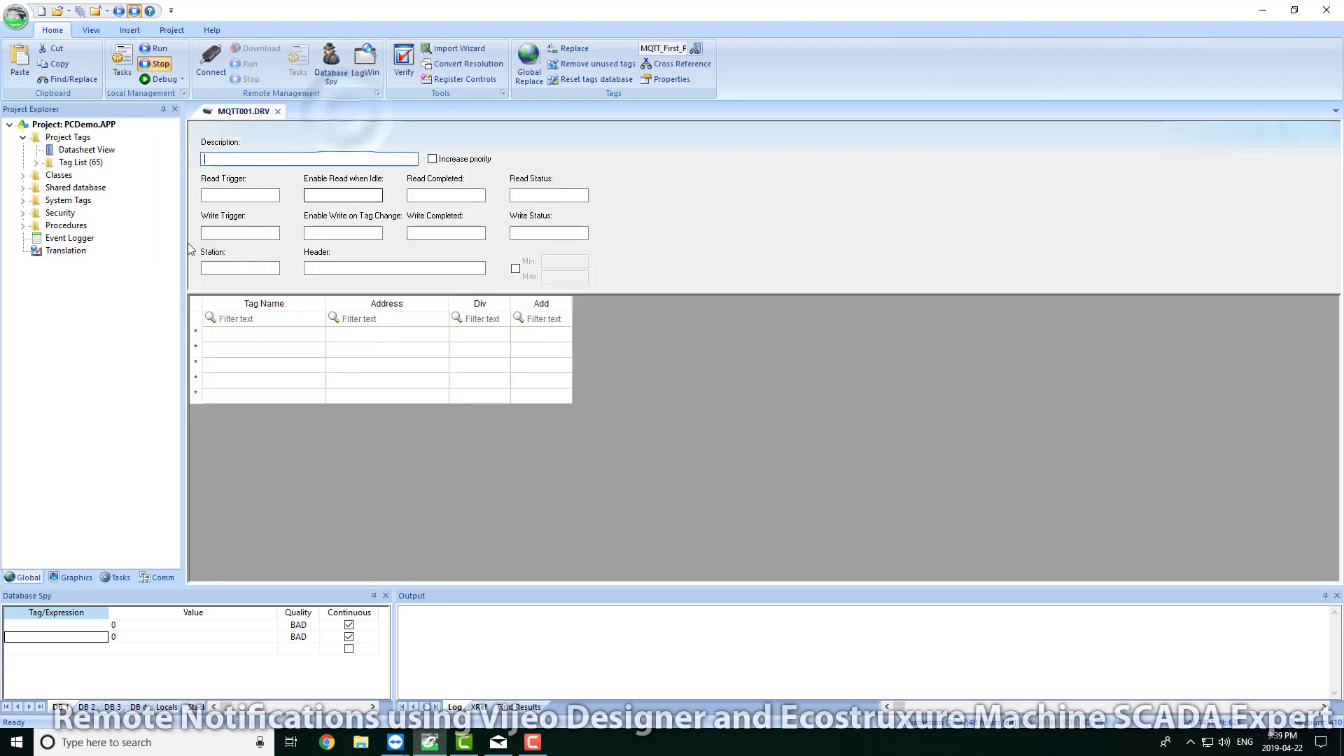
pyautogui.click(119, 578)
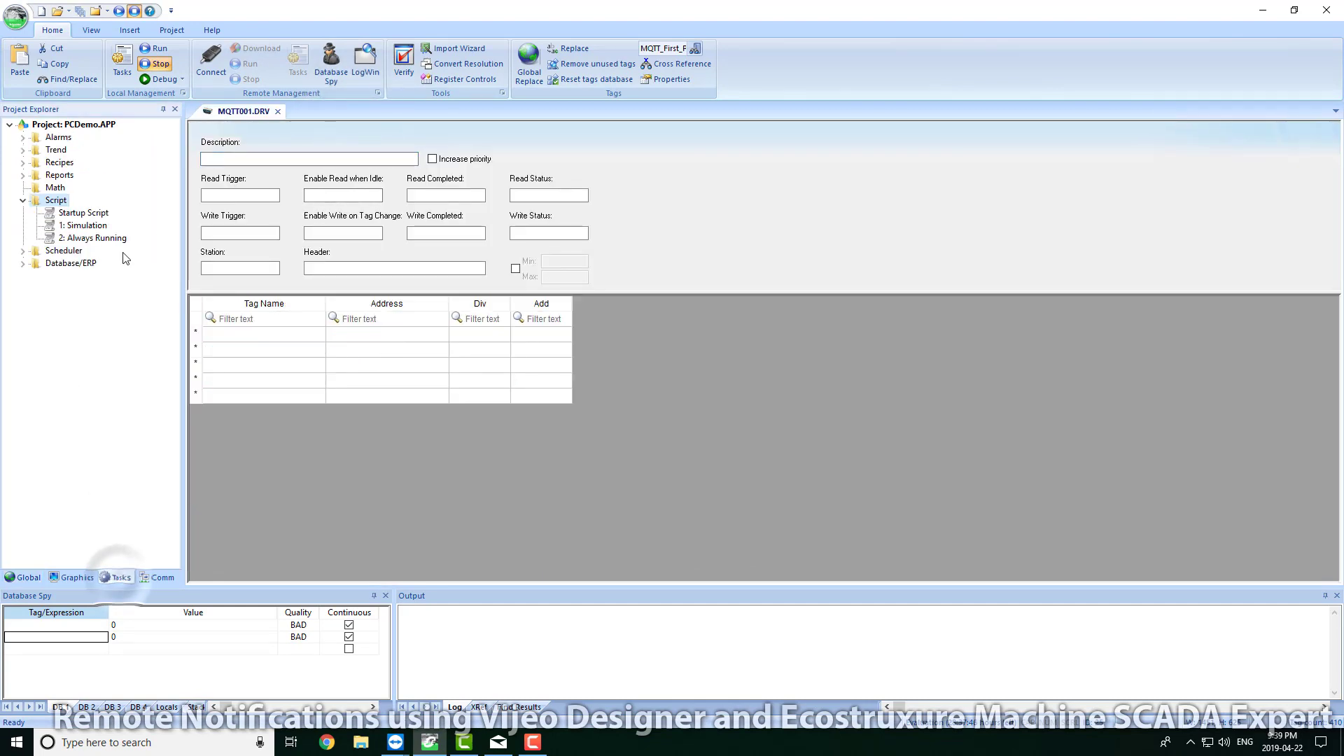
pyautogui.rightClick(62, 205)
pyautogui.click(79, 210)
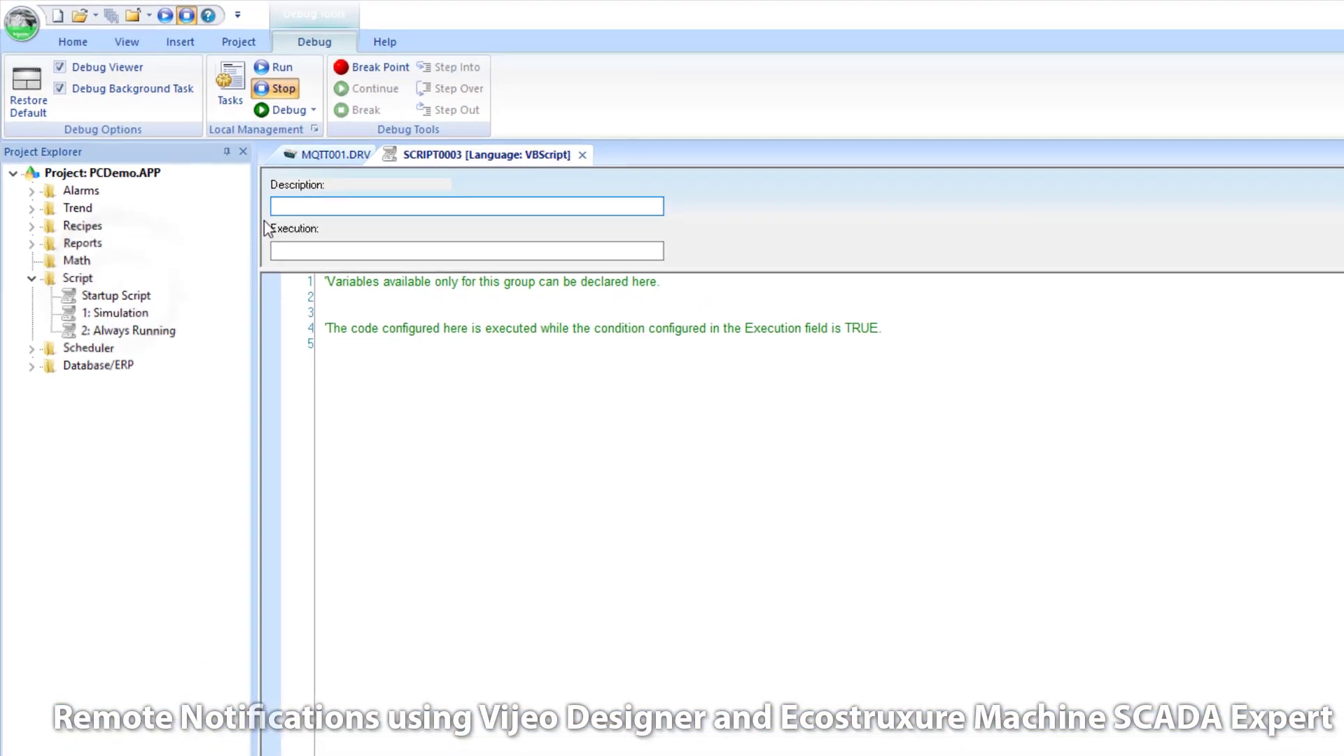
pyautogui.click(281, 251)
pyautogui.write('1')
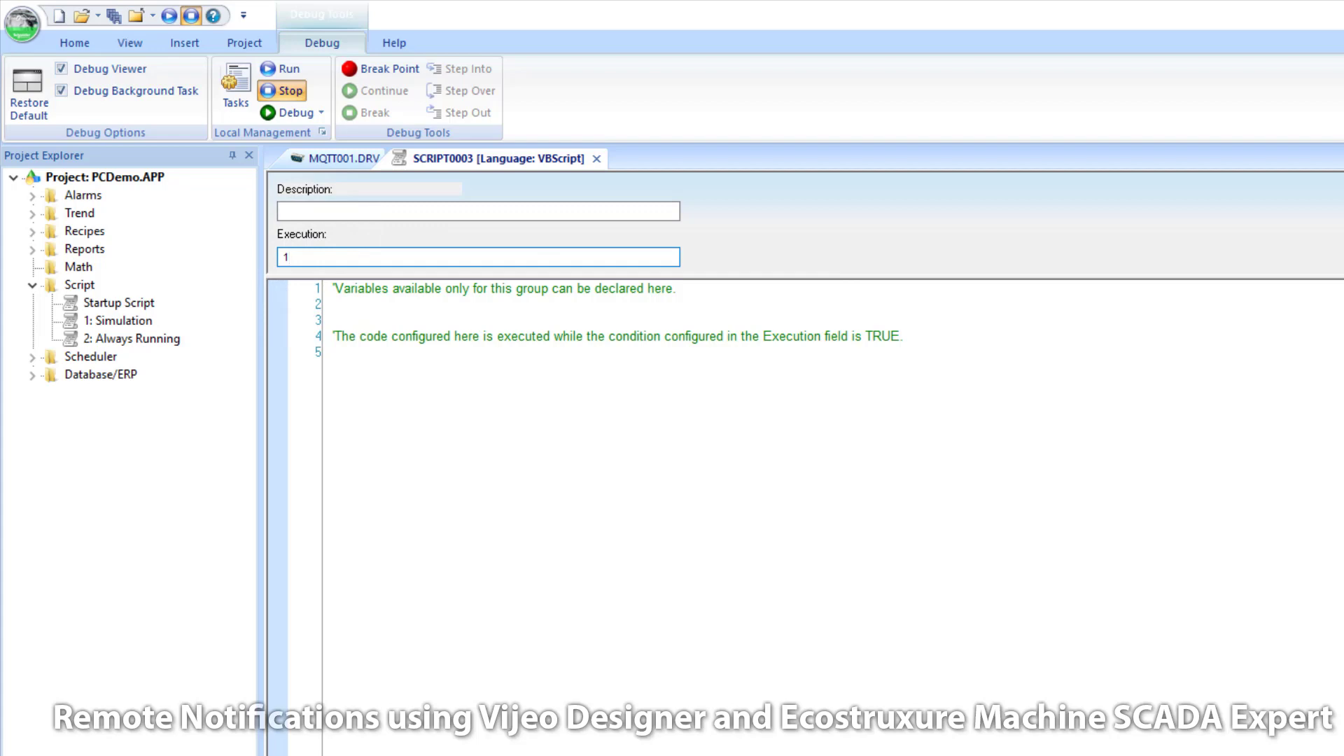
# Step: Paste the MQTT Hi/Lo alarm-handling code into the script and save it as script 3
pyautogui.click(338, 371)
pyautogui.press('Return')
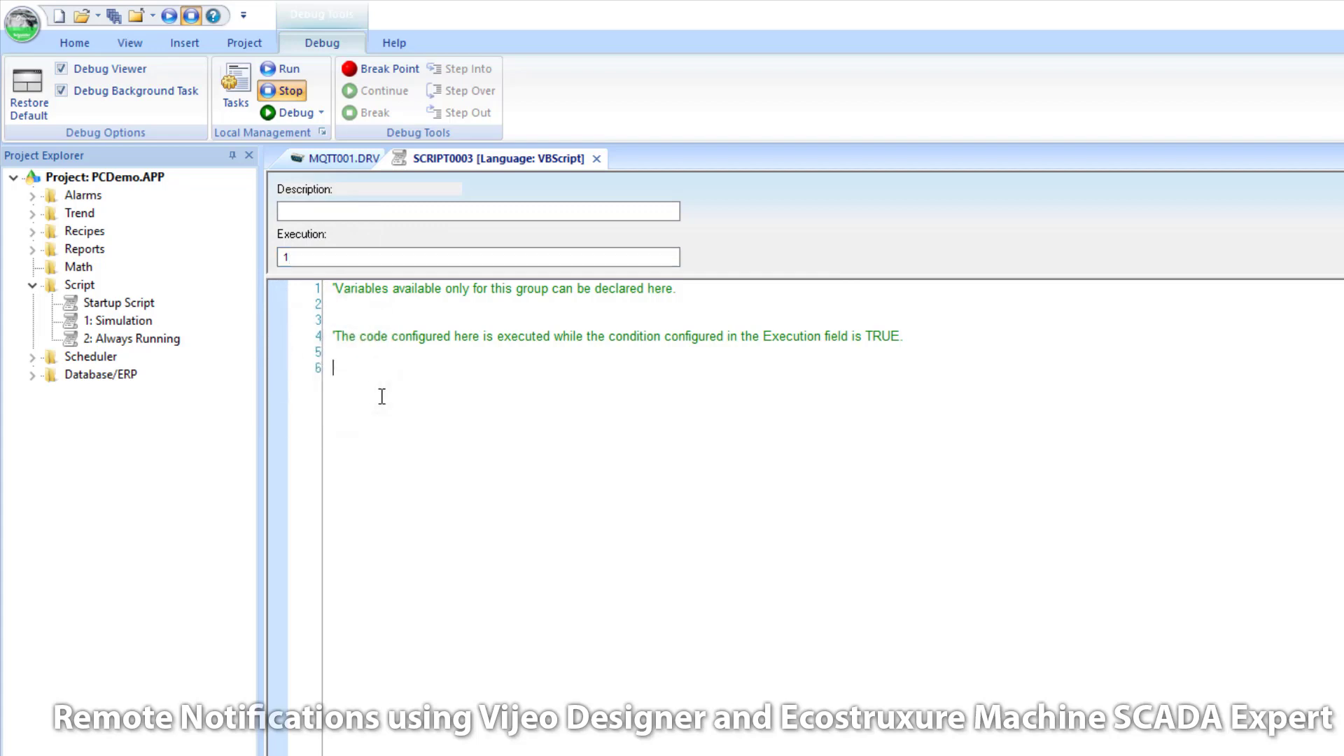
pyautogui.write('If ($Features_Alarms.Analog->Lo=1) And ($MQTT_First_Pass=0 ) Then \t$MQTT_Message = "Analog Lo Alarm!  Value =" & $Features_Alarms.Analog \t$MQTT_Trigger=$Toggle($MQTT_Trigger) \t$MQTT_First_Pass=1 ElseIf ($Features_Alarms.Analog->Hi=1) And ($MQTT_First_Pass=0) Then \t$MQTT_Message = "Analog Hi Alarm!  Value =" & $Features_Alarms.Analog \t$MQTT_Trigger=$Toggle($MQTT_Trigger) \t$MQTT_First_Pass=1 ElseIf ($Features_Alarms.Analog->Hi=0) And ($Features_Alarms.Analog->Lo=0) Then \t$MQTT_First_Pass=0 End If')
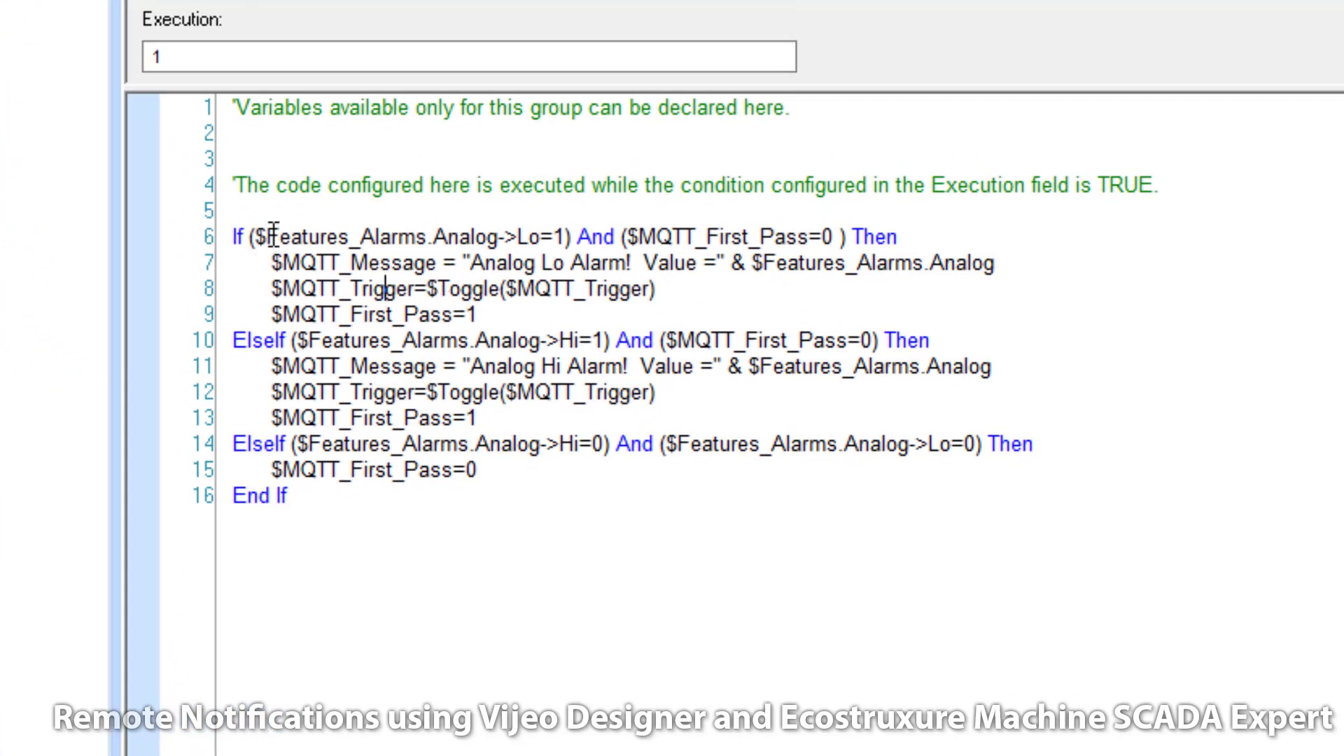
pyautogui.moveTo(265, 236); pyautogui.dragTo(506, 236)
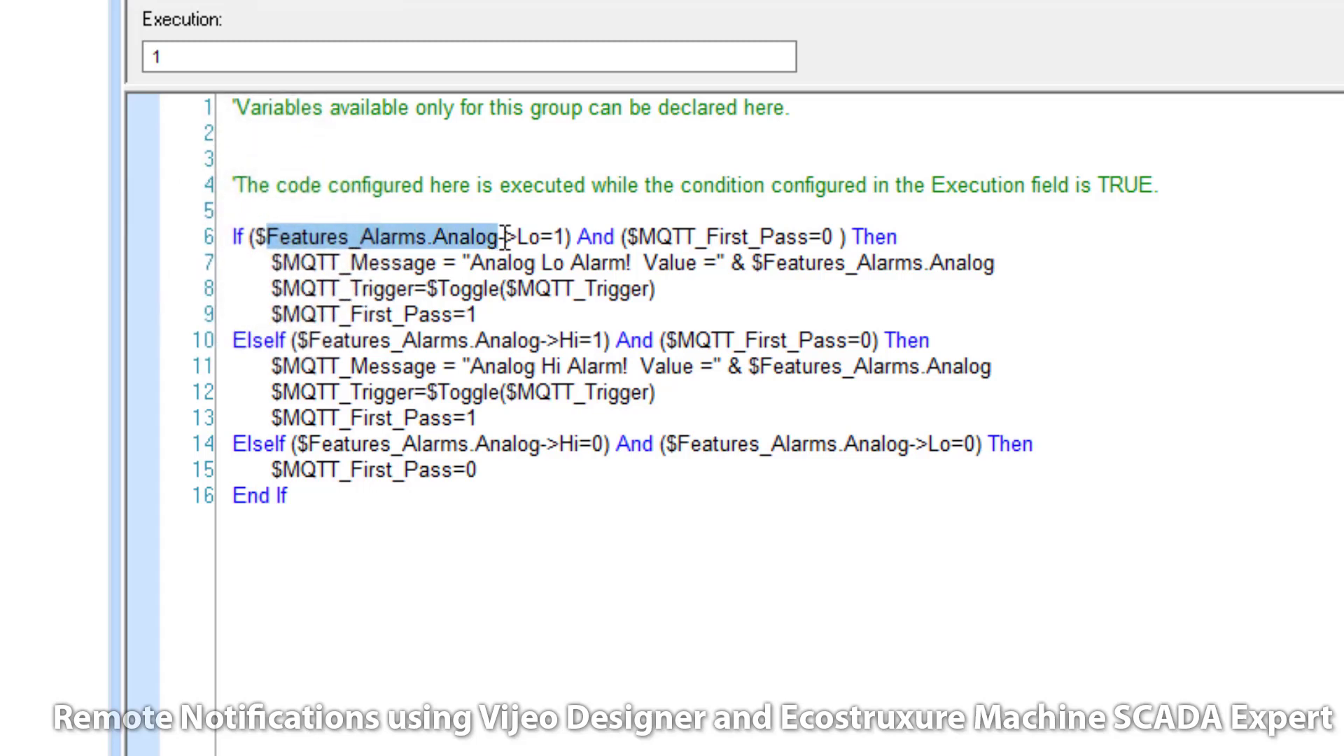
pyautogui.doubleClick(526, 236)
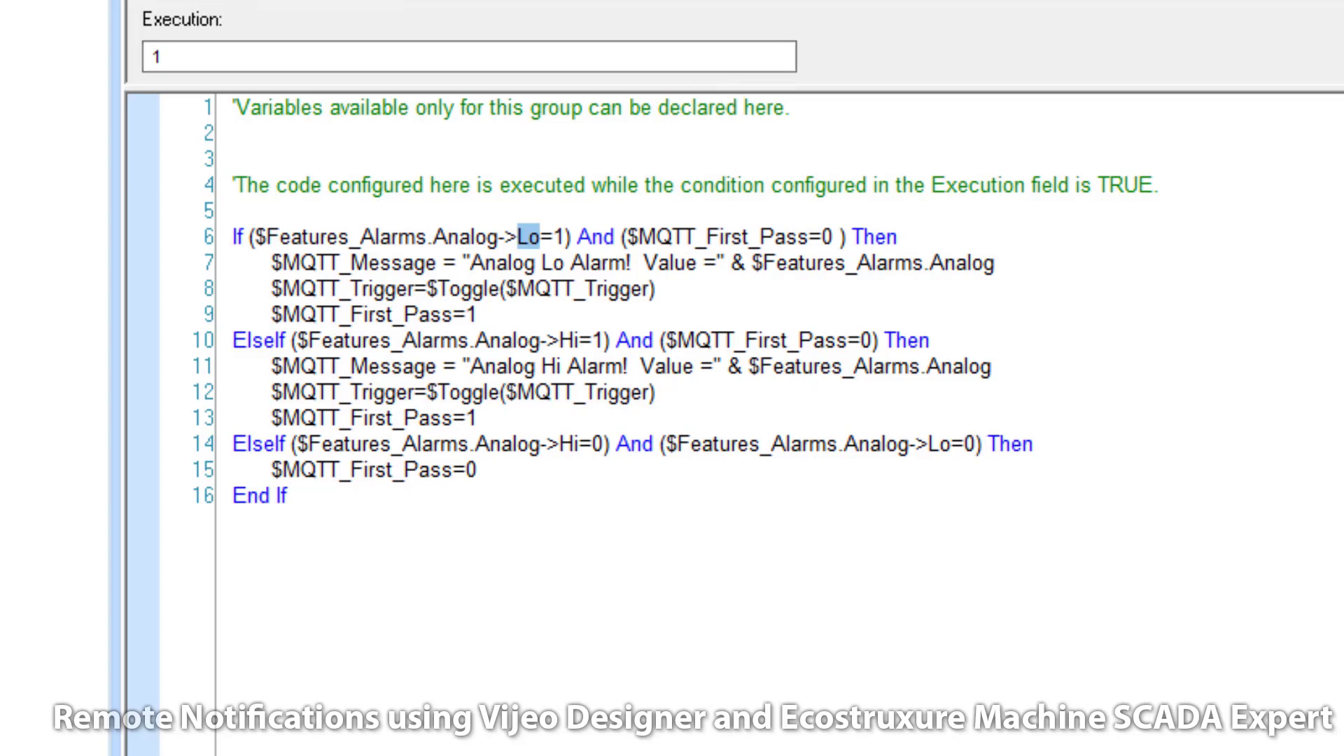
pyautogui.click(1194, 604)
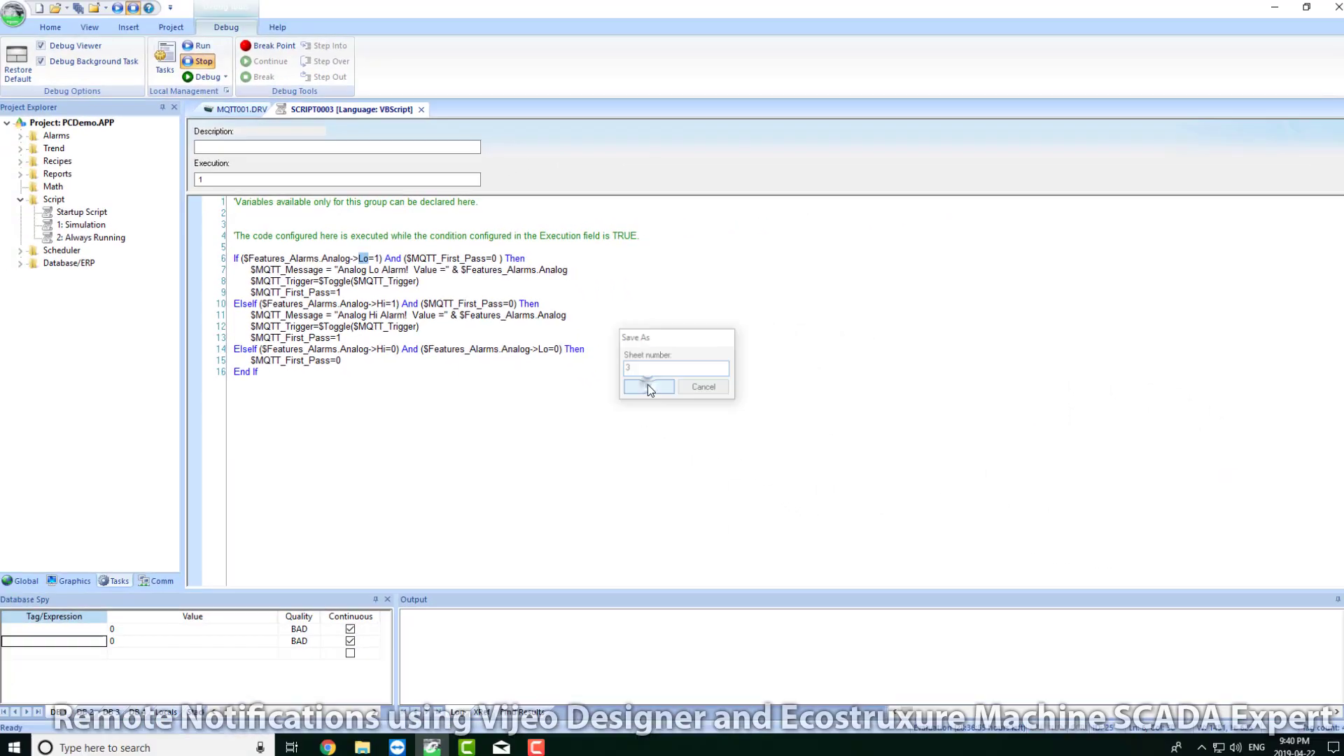
pyautogui.click(1180, 533)
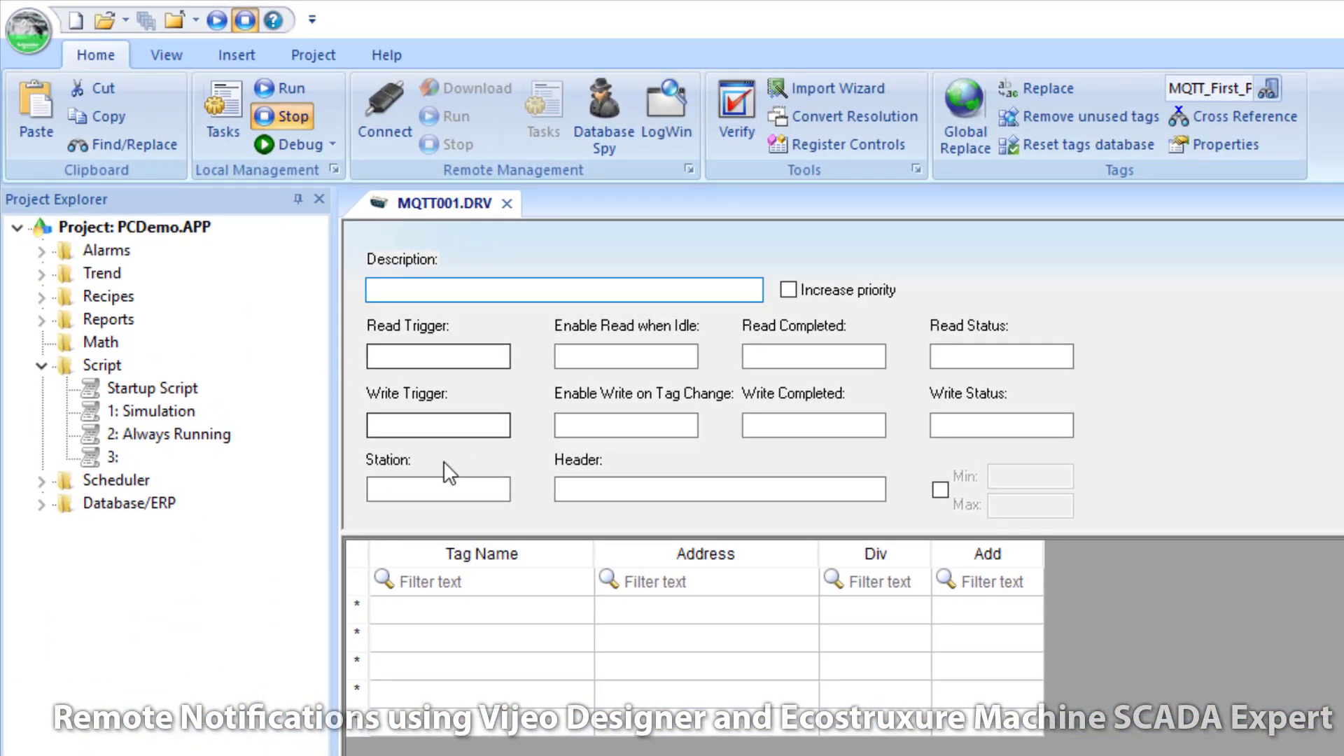
# Step: Set the write trigger to MQTT_Trigger and paste broker.hivemq.com as the station
pyautogui.doubleClick(406, 424)
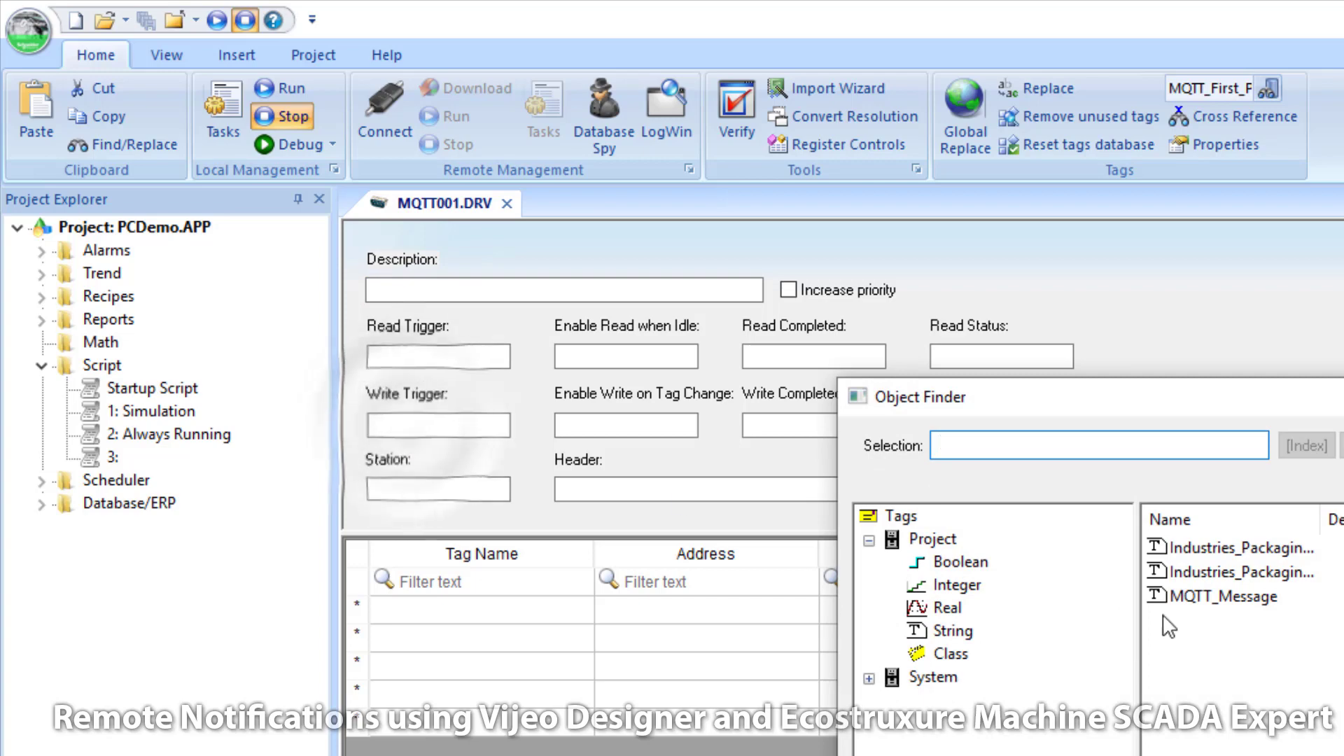
pyautogui.click(963, 561)
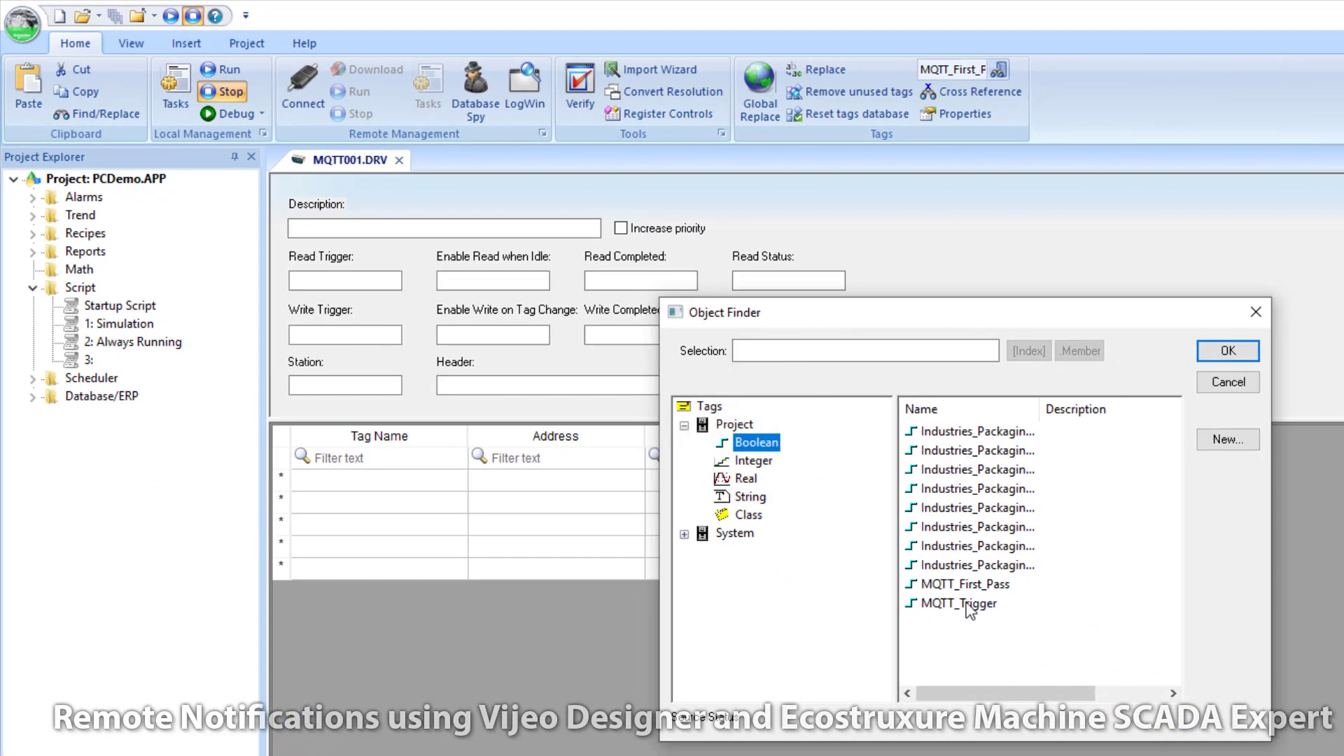
pyautogui.doubleClick(968, 604)
pyautogui.click(327, 382)
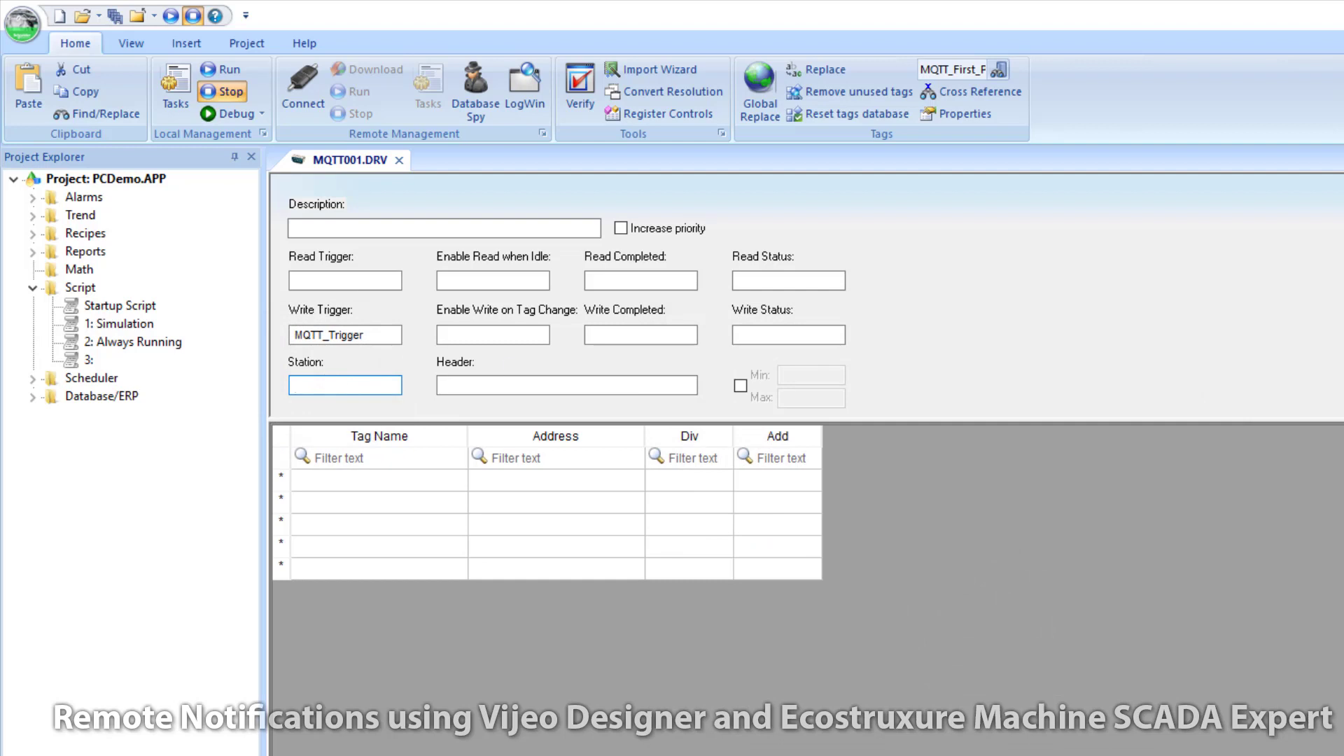
pyautogui.rightClick(317, 387)
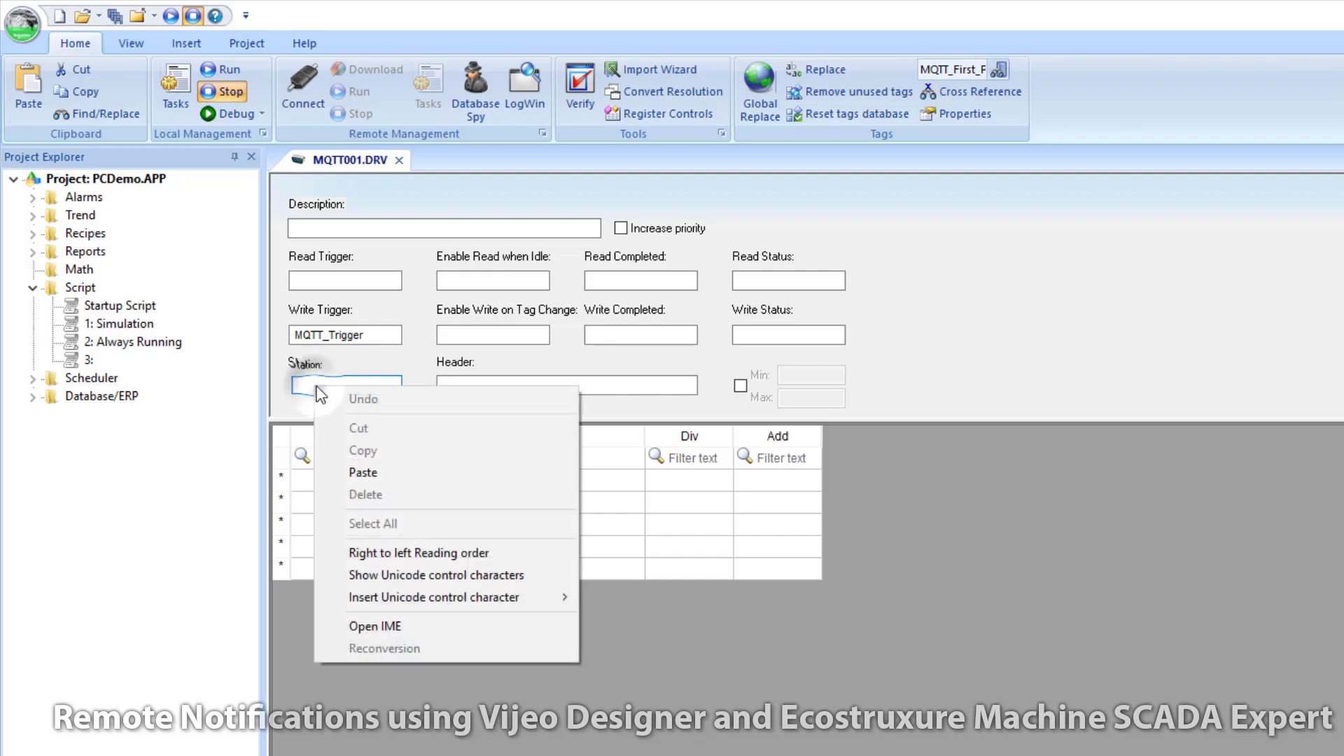
pyautogui.click(380, 472)
# Step: Correct the header to EMSE/ and map row 1 to MQTT_Message at address Analog
pyautogui.click(476, 386)
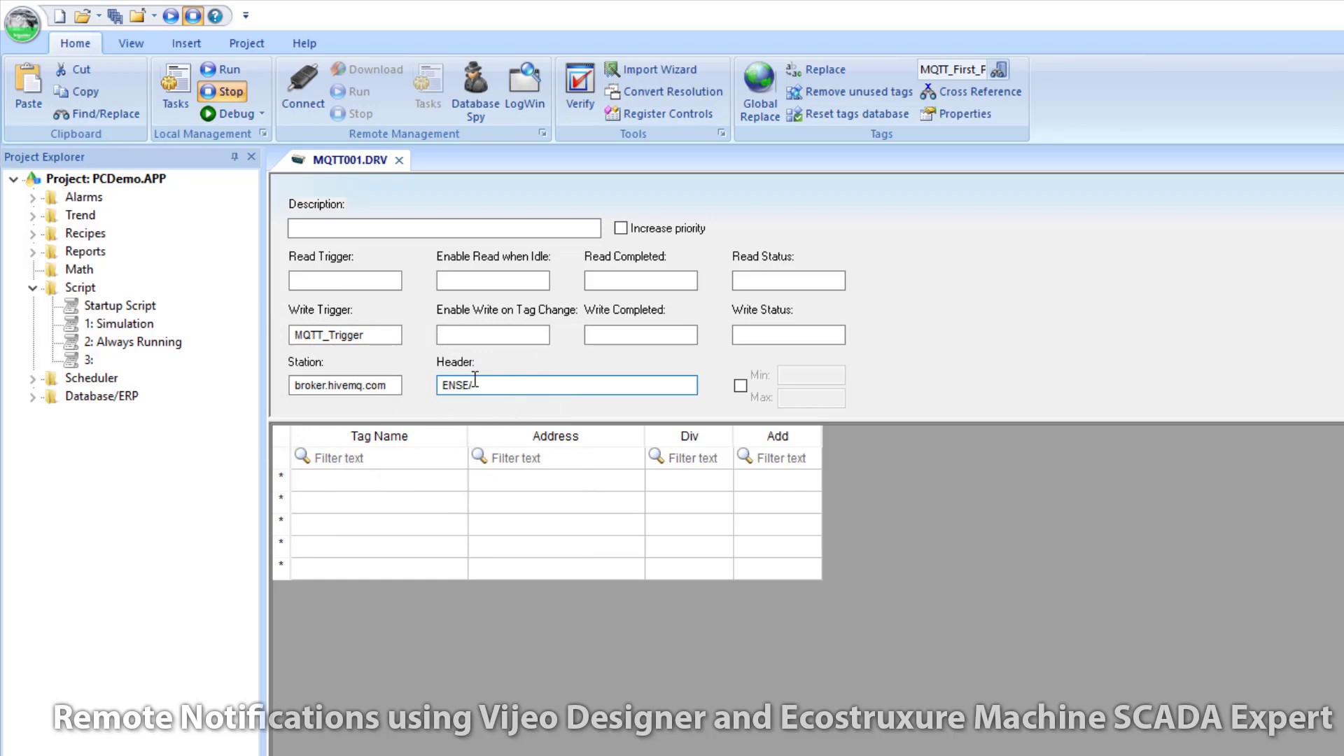
pyautogui.click(494, 481)
pyautogui.write('Anl')
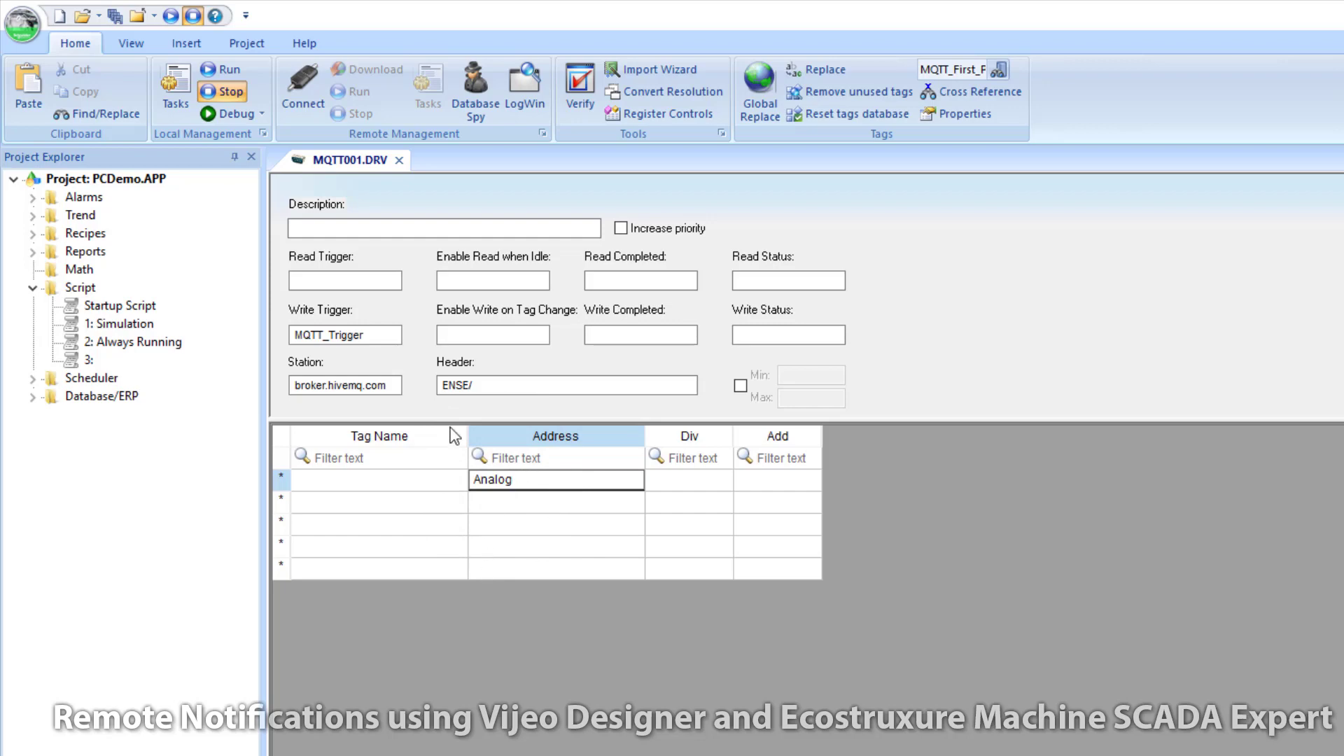
pyautogui.click(457, 387)
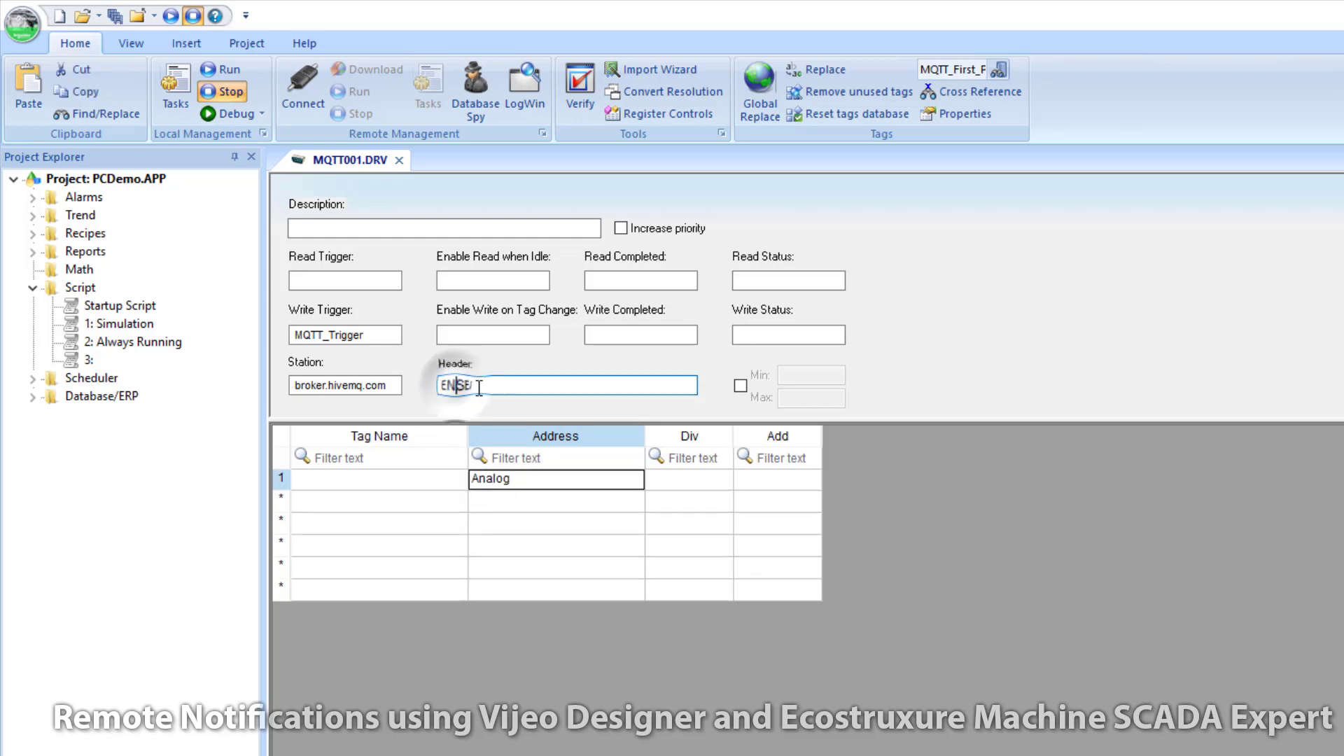
pyautogui.press('BackSpace')
pyautogui.write('M')
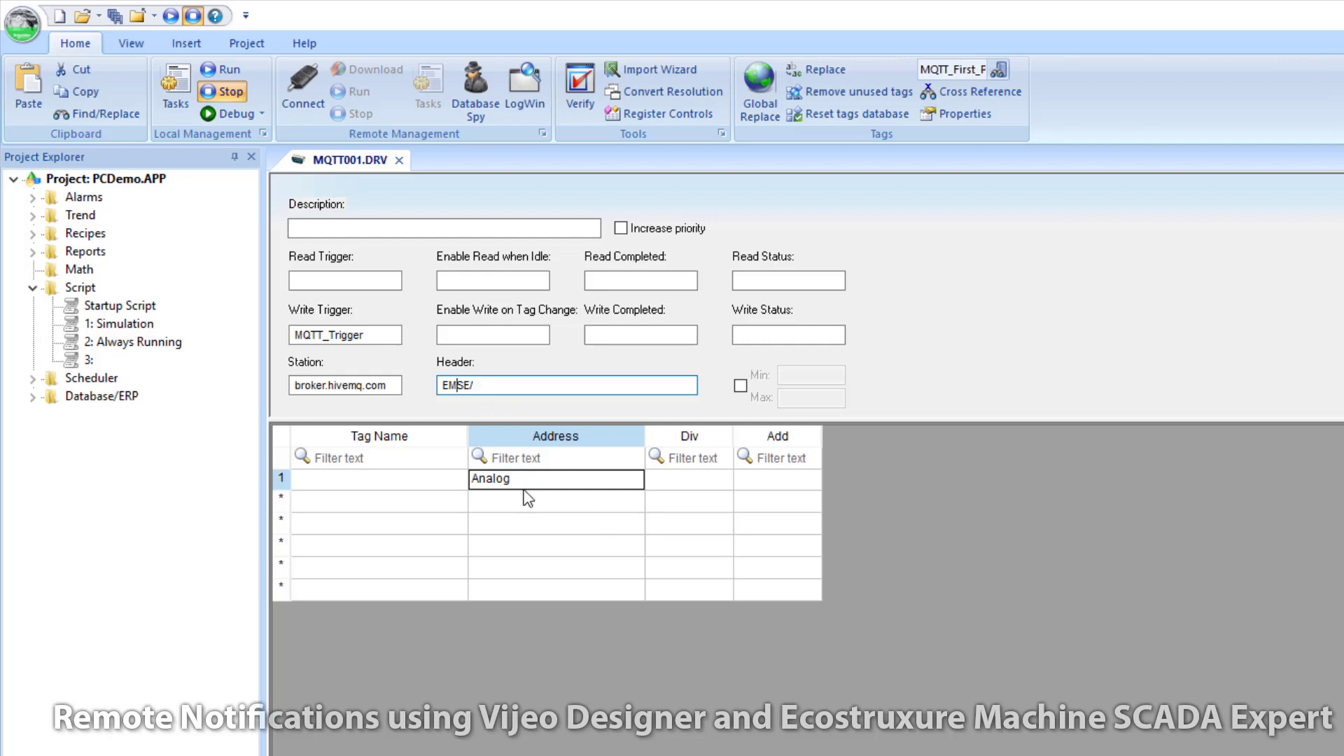
pyautogui.doubleClick(376, 480)
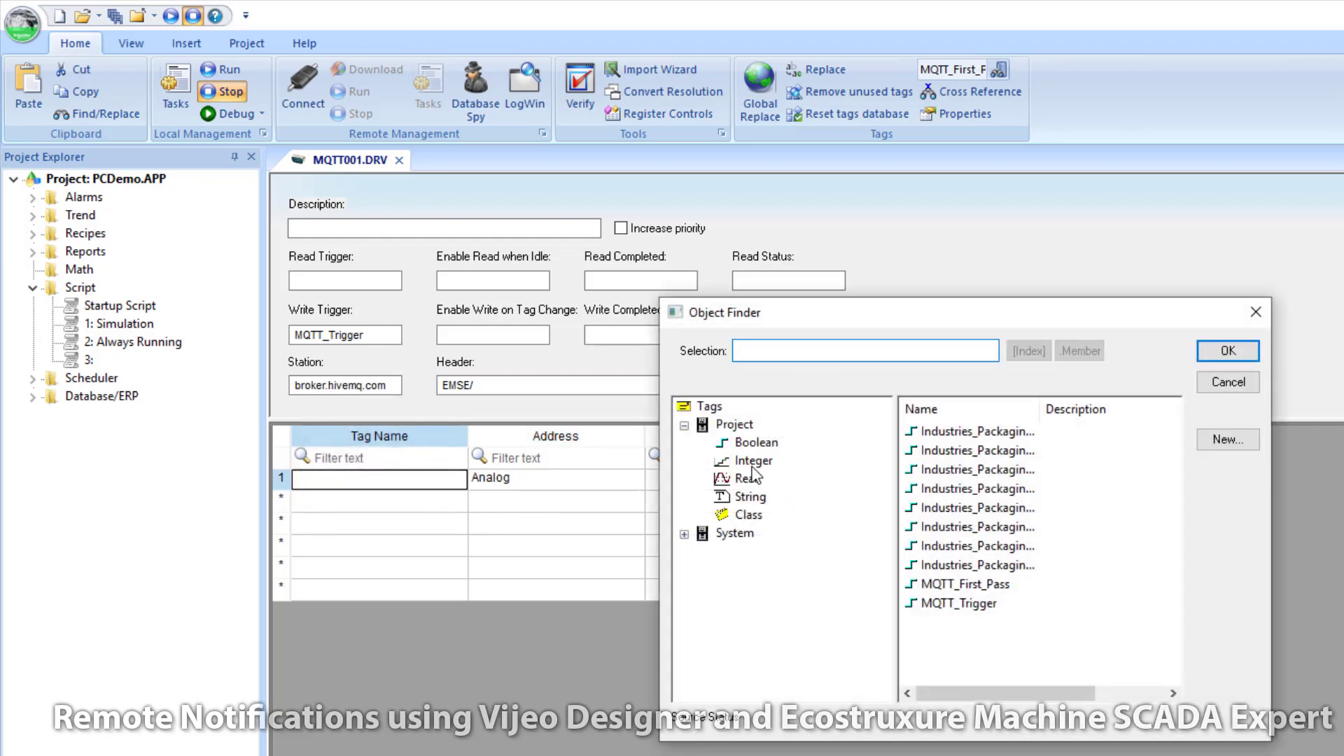
pyautogui.click(749, 496)
pyautogui.doubleClick(963, 470)
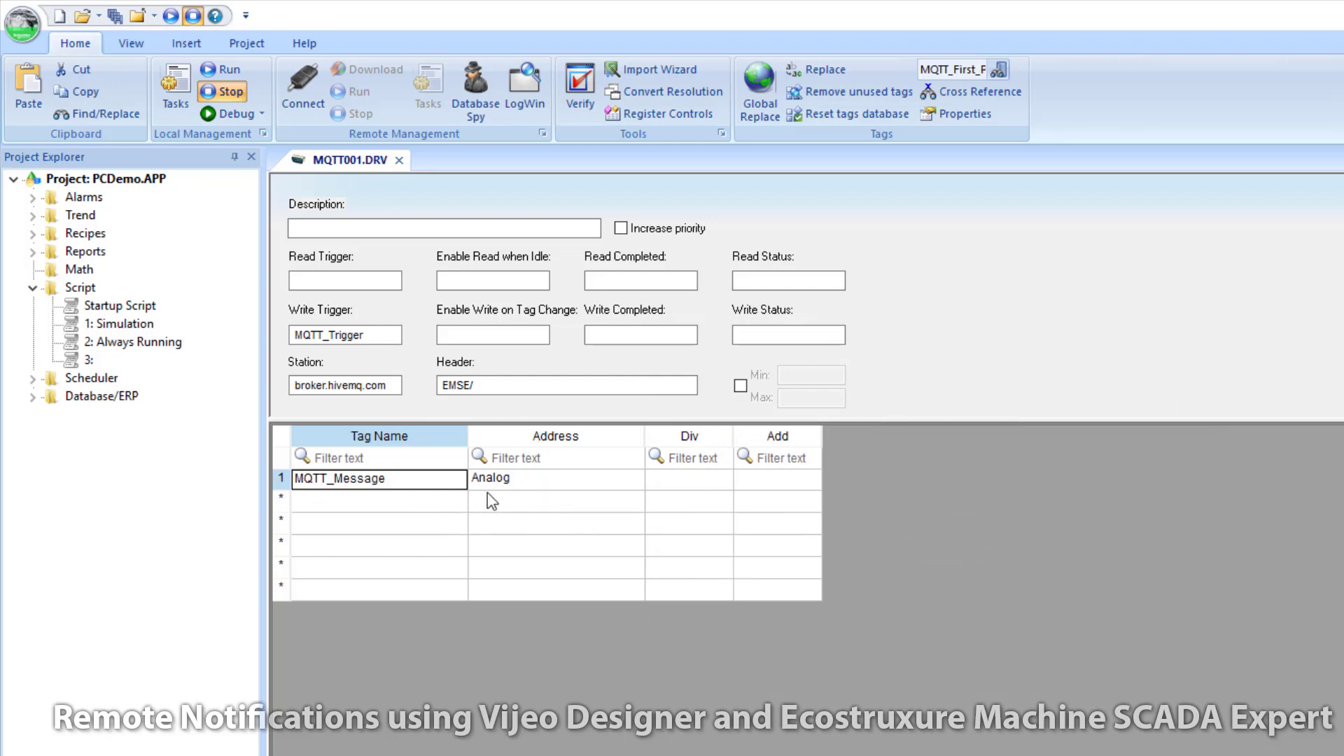
pyautogui.click(454, 391)
# Step: Close the MQTT driver sheet and save it as sheet 1
pyautogui.click(400, 160)
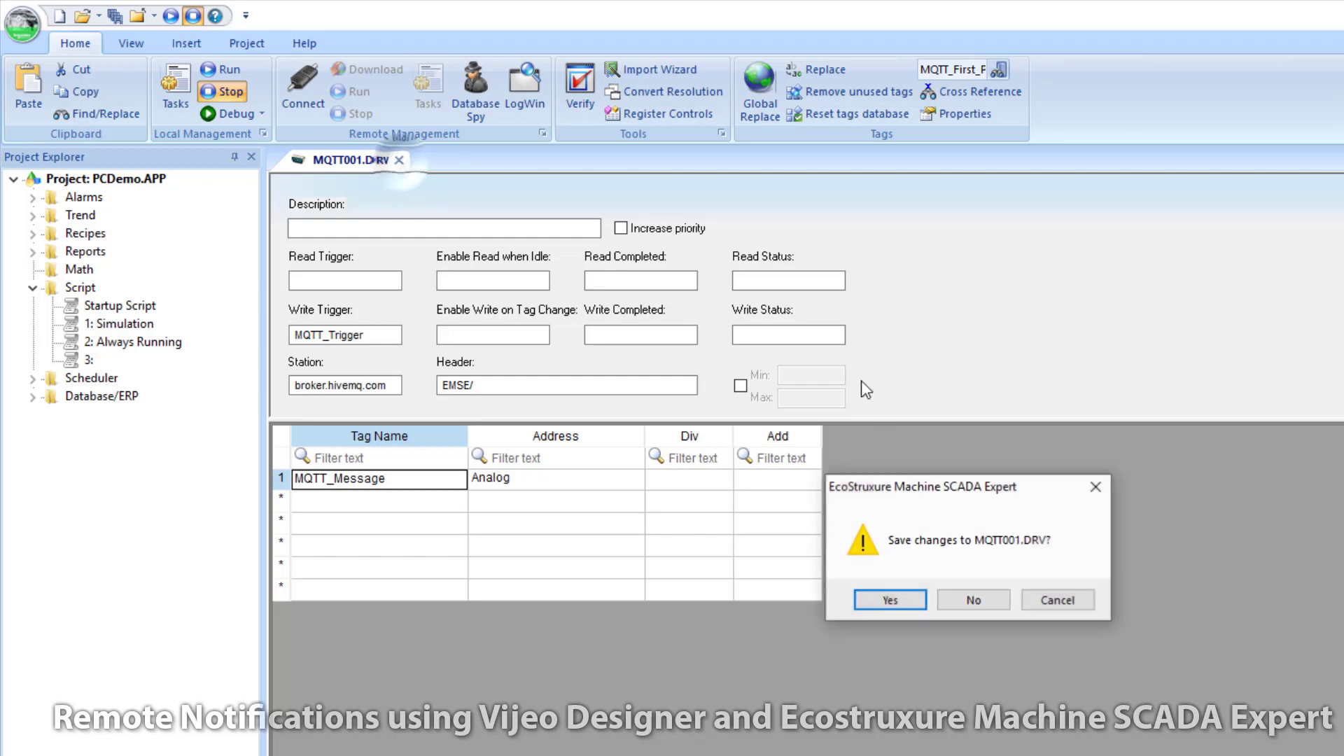
pyautogui.click(890, 601)
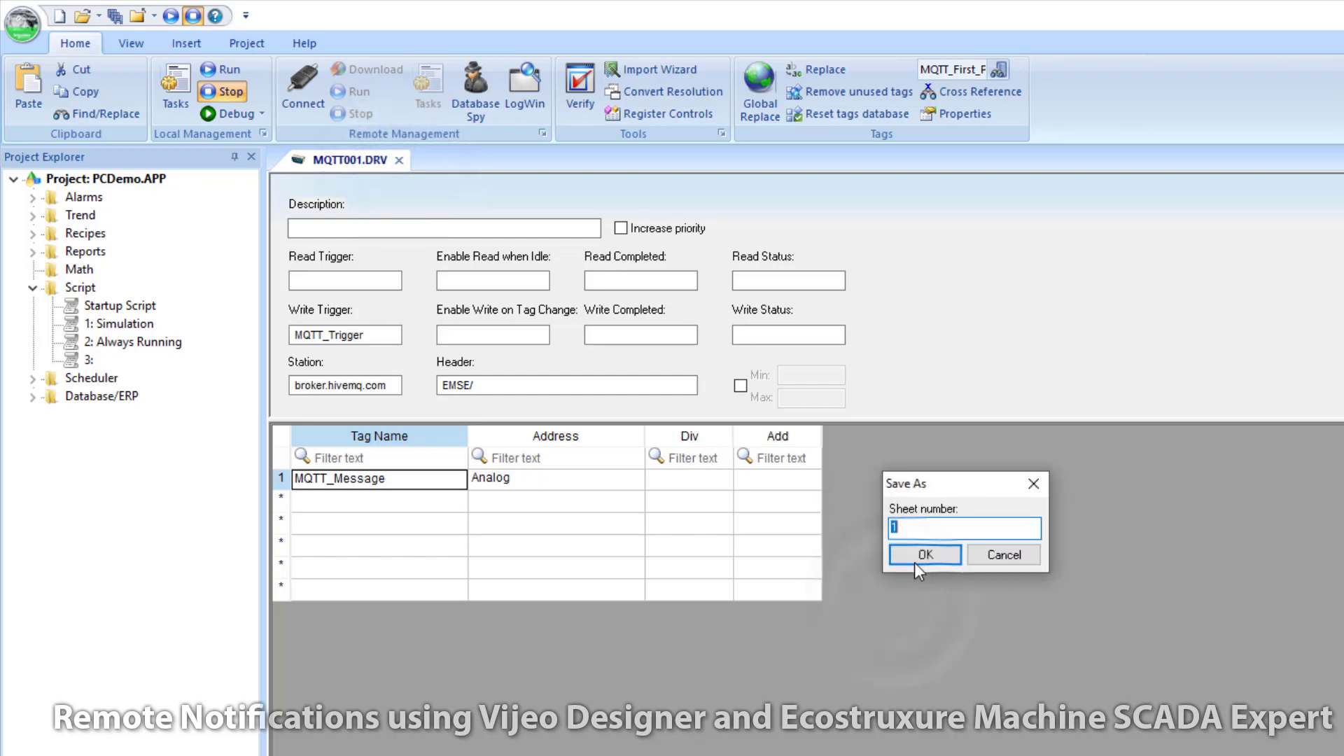
pyautogui.click(925, 555)
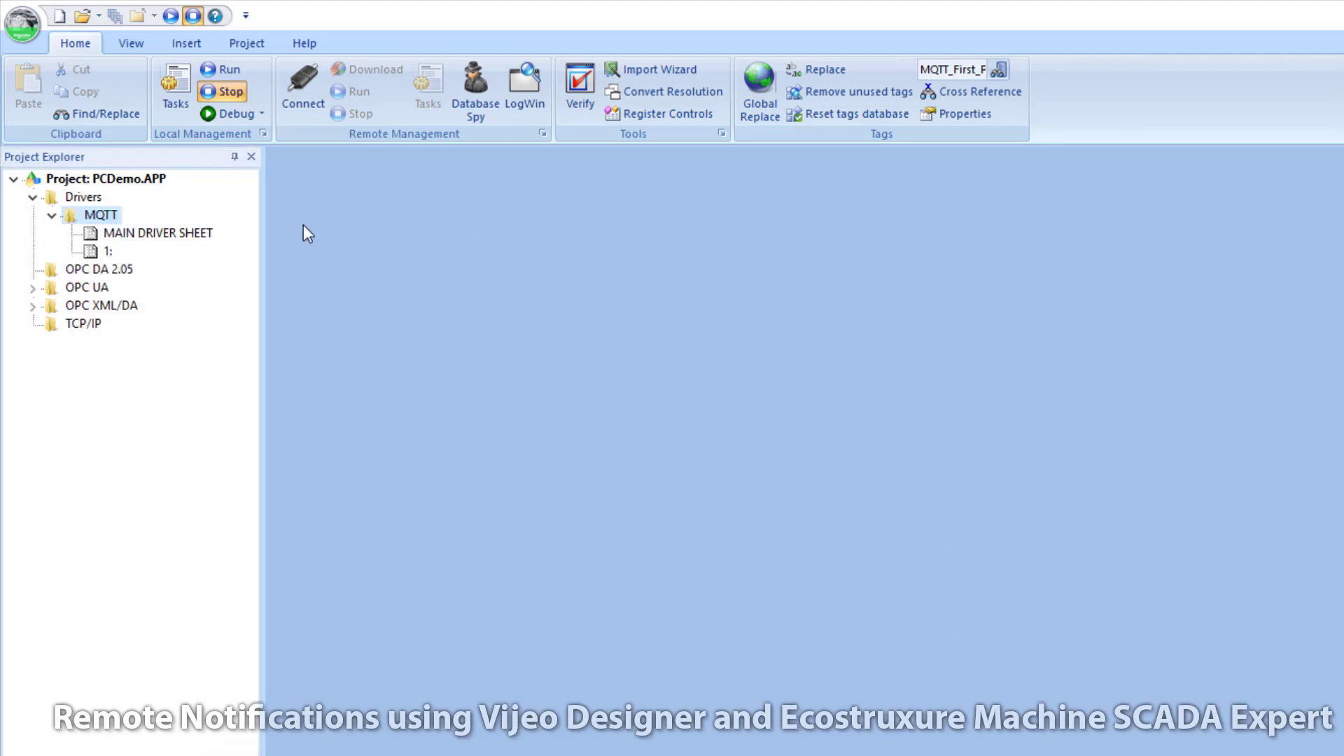
# Step: Run the project and go to the Features > Alarms page in runtime
pyautogui.click(169, 15)
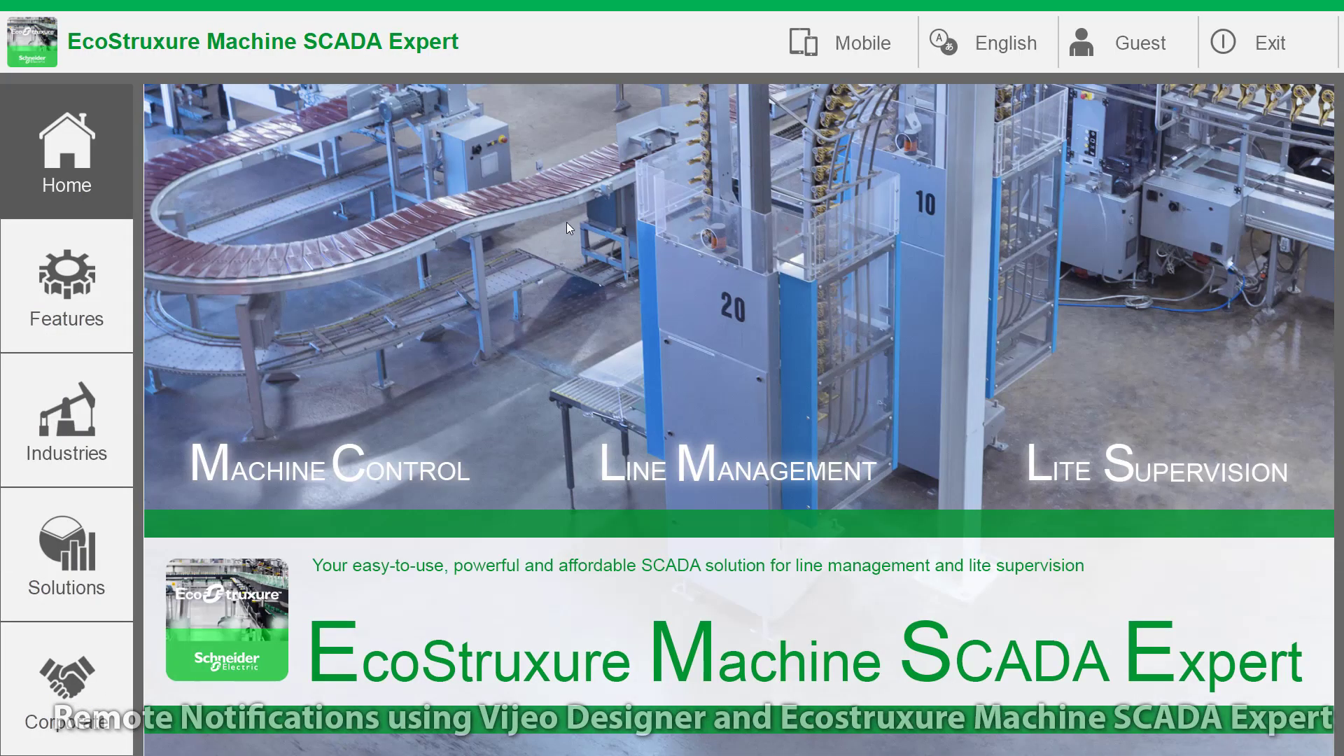
pyautogui.click(94, 301)
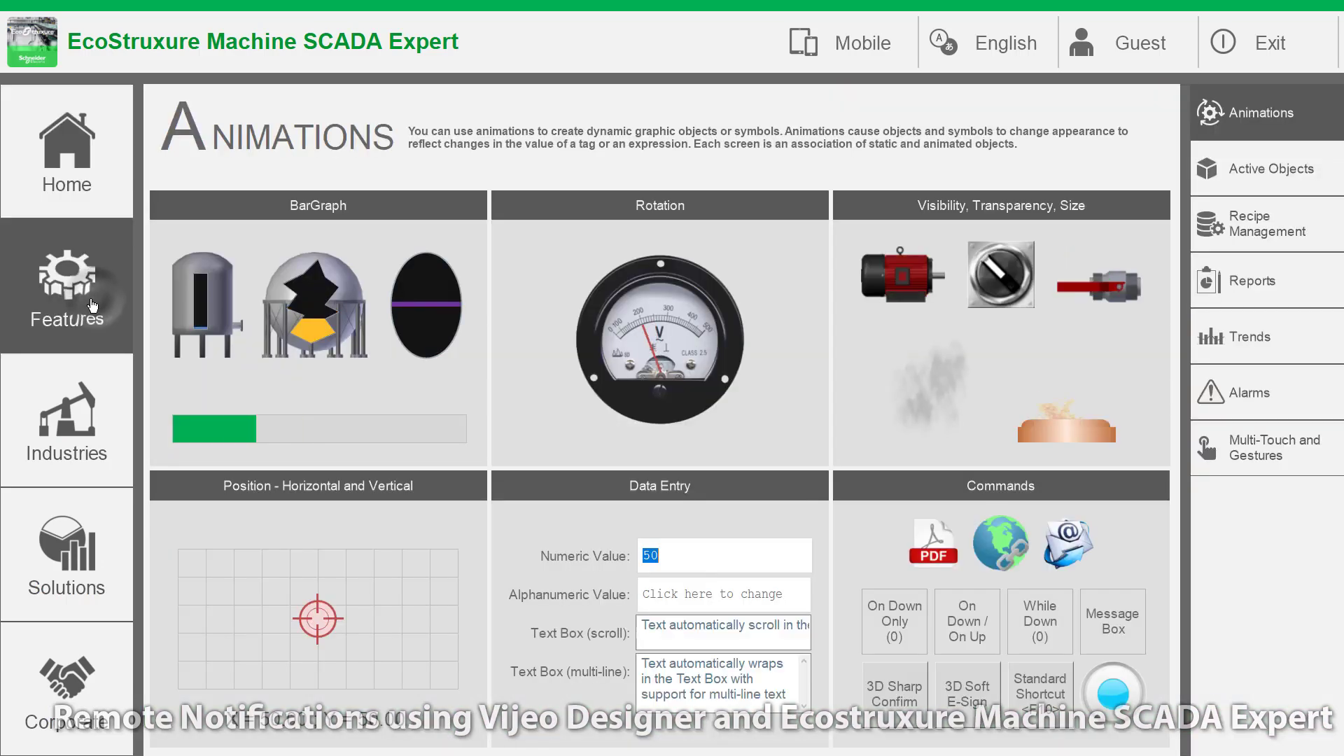
pyautogui.click(1268, 405)
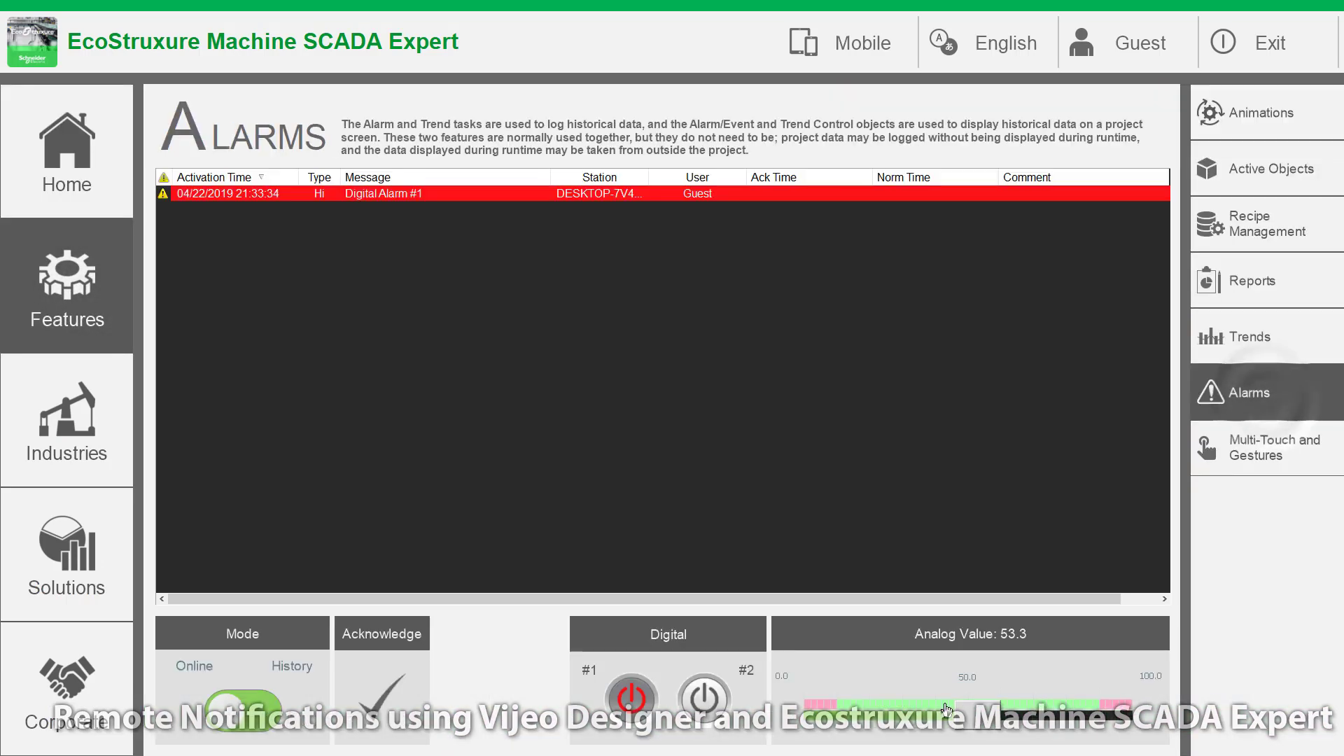
# Step: Switch to the TeamViewer phone view to check for MQTT messages
pyautogui.press('super')
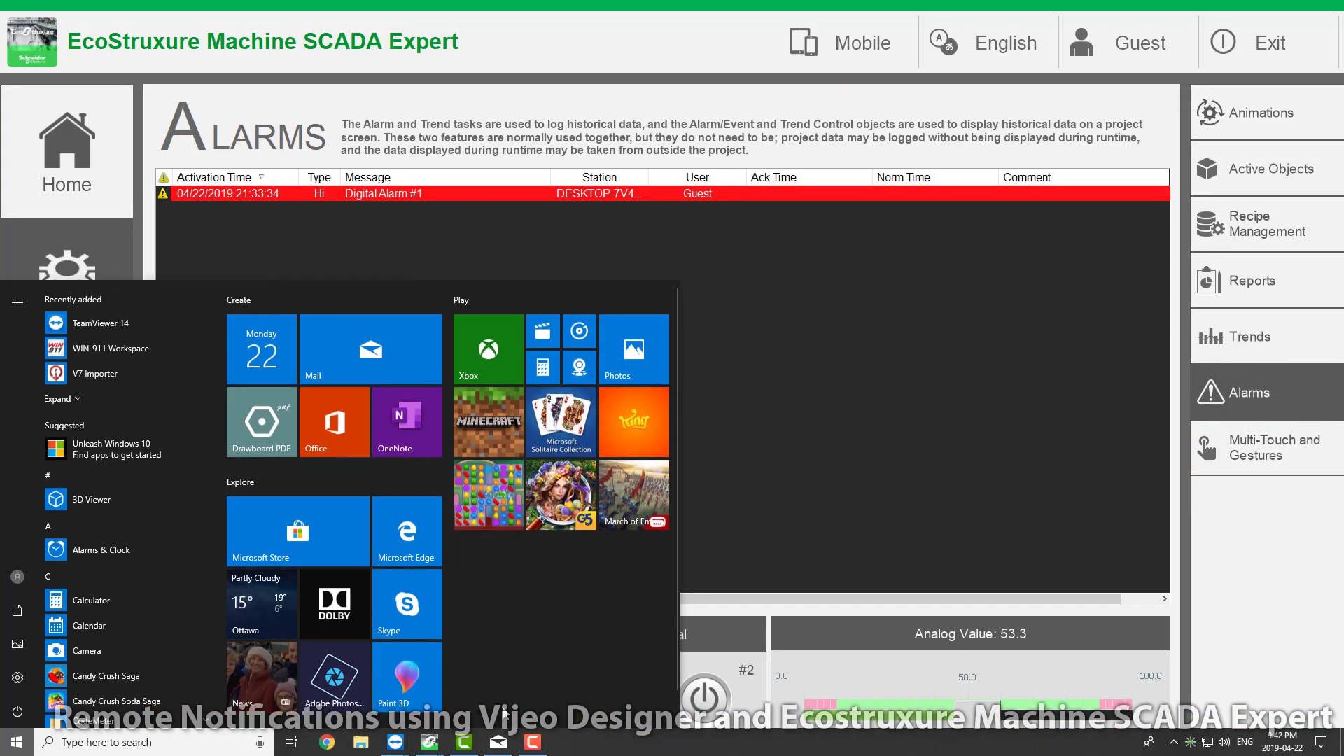
pyautogui.moveTo(398, 742)
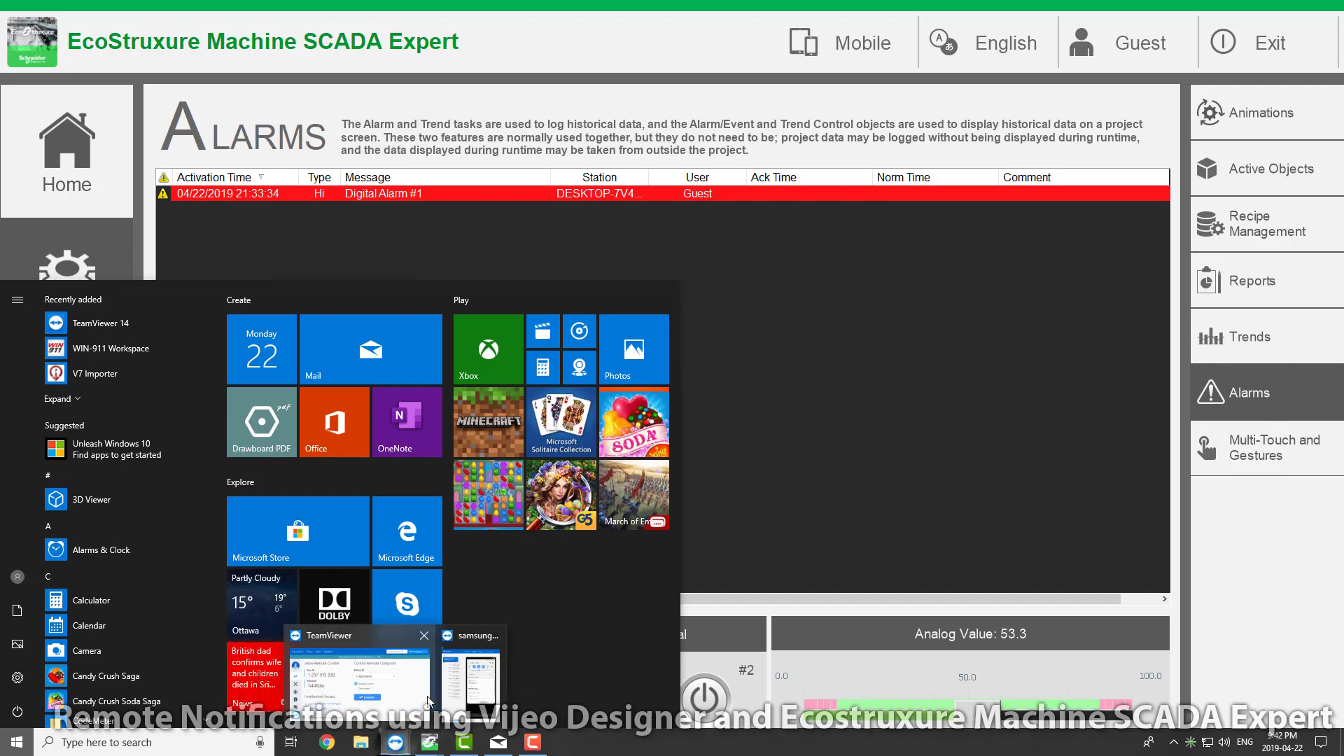
pyautogui.click(487, 672)
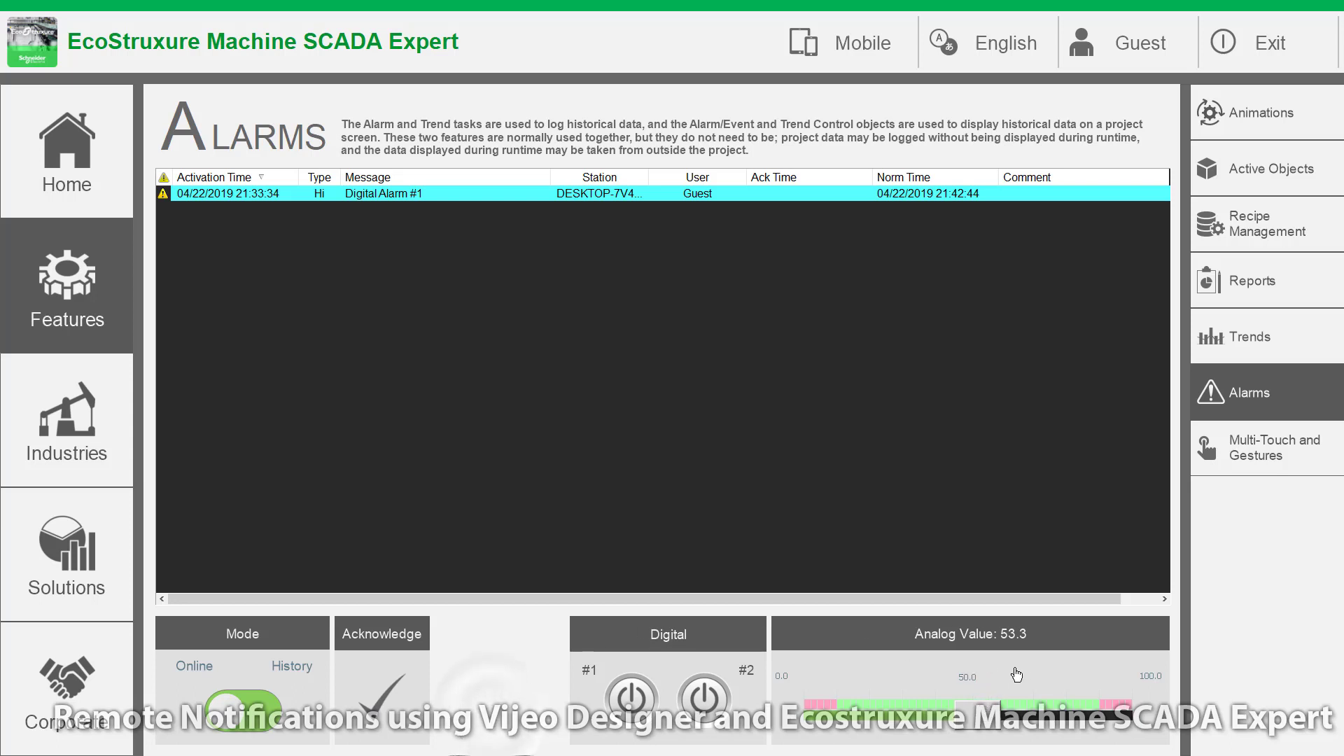
# Step: Move the Analog Value slider to trip Hi/Lo alarms, check the phone's message, then exit runtime
pyautogui.moveTo(982, 717)
pyautogui.mouseDown()
pyautogui.moveTo(839, 719)
pyautogui.moveTo(1117, 718)
pyautogui.moveTo(834, 722)
pyautogui.moveTo(1118, 718)
pyautogui.moveTo(994, 725)
pyautogui.mouseUp()
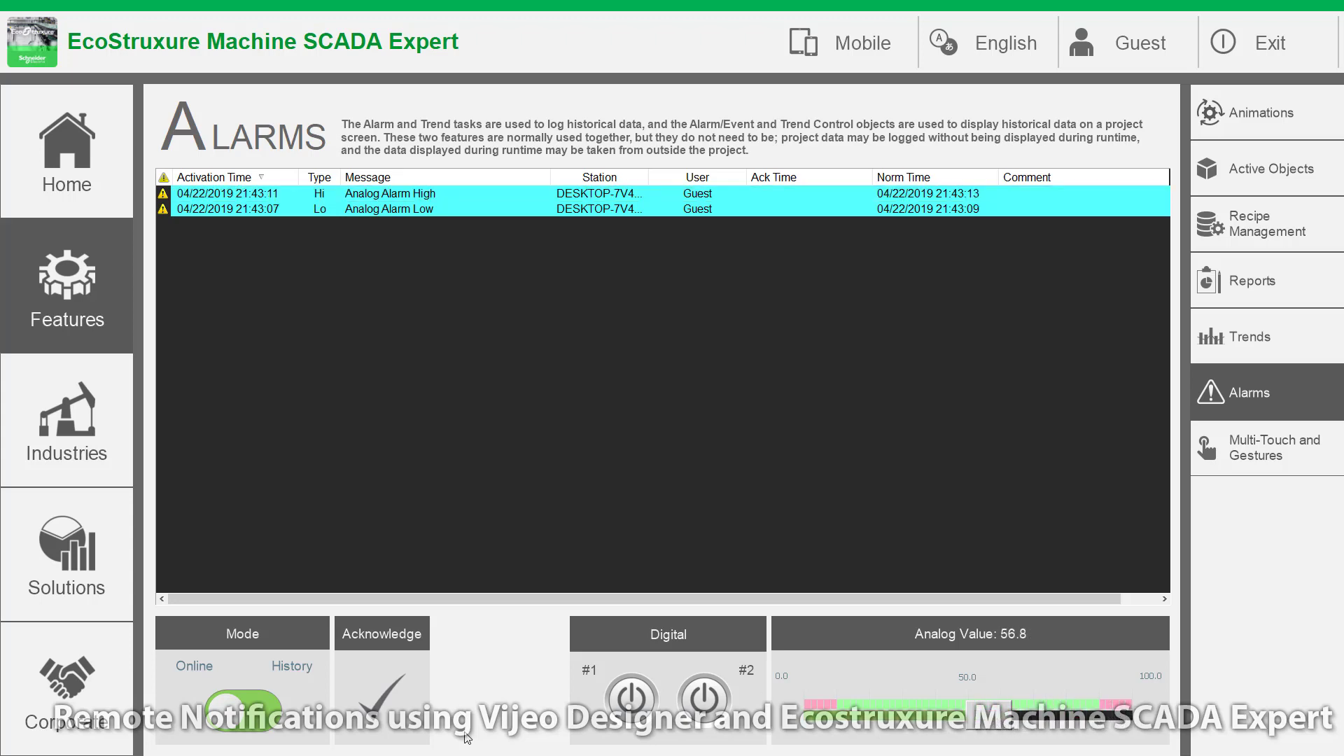
pyautogui.press('super')
pyautogui.moveTo(395, 740)
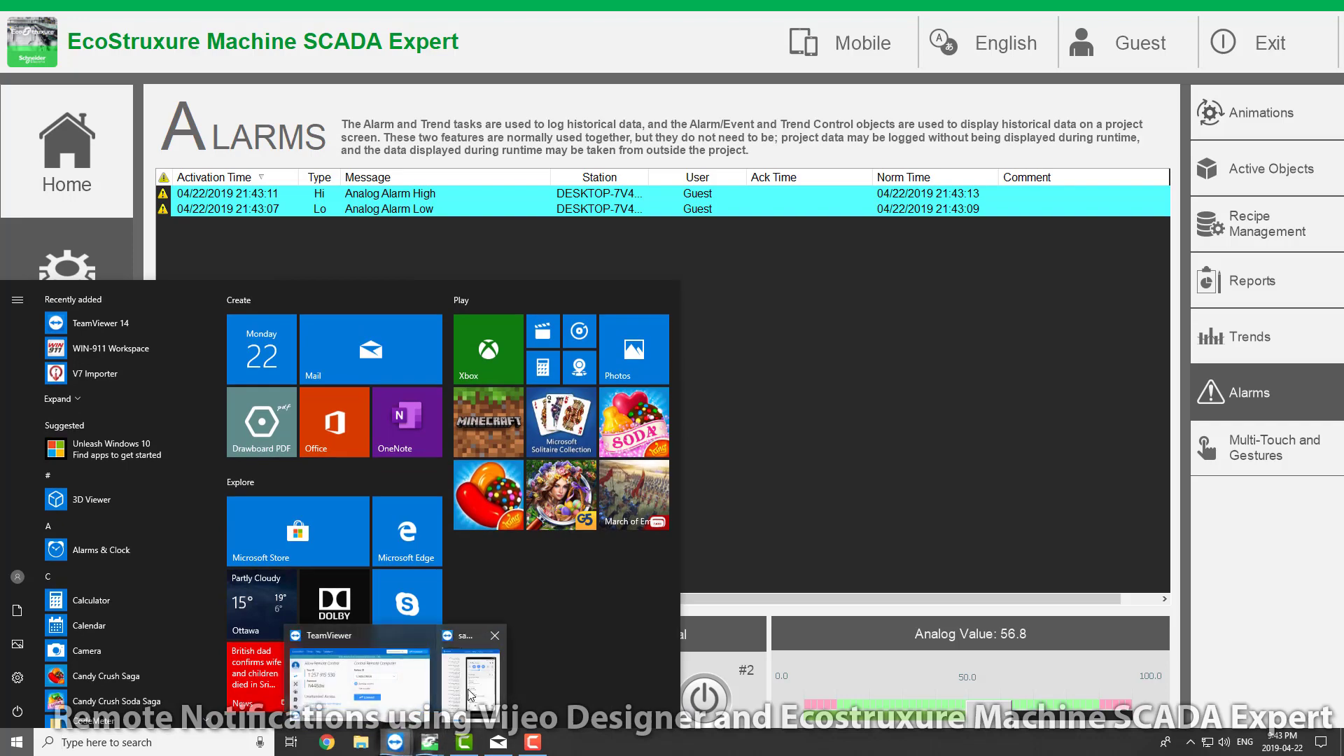
pyautogui.click(466, 696)
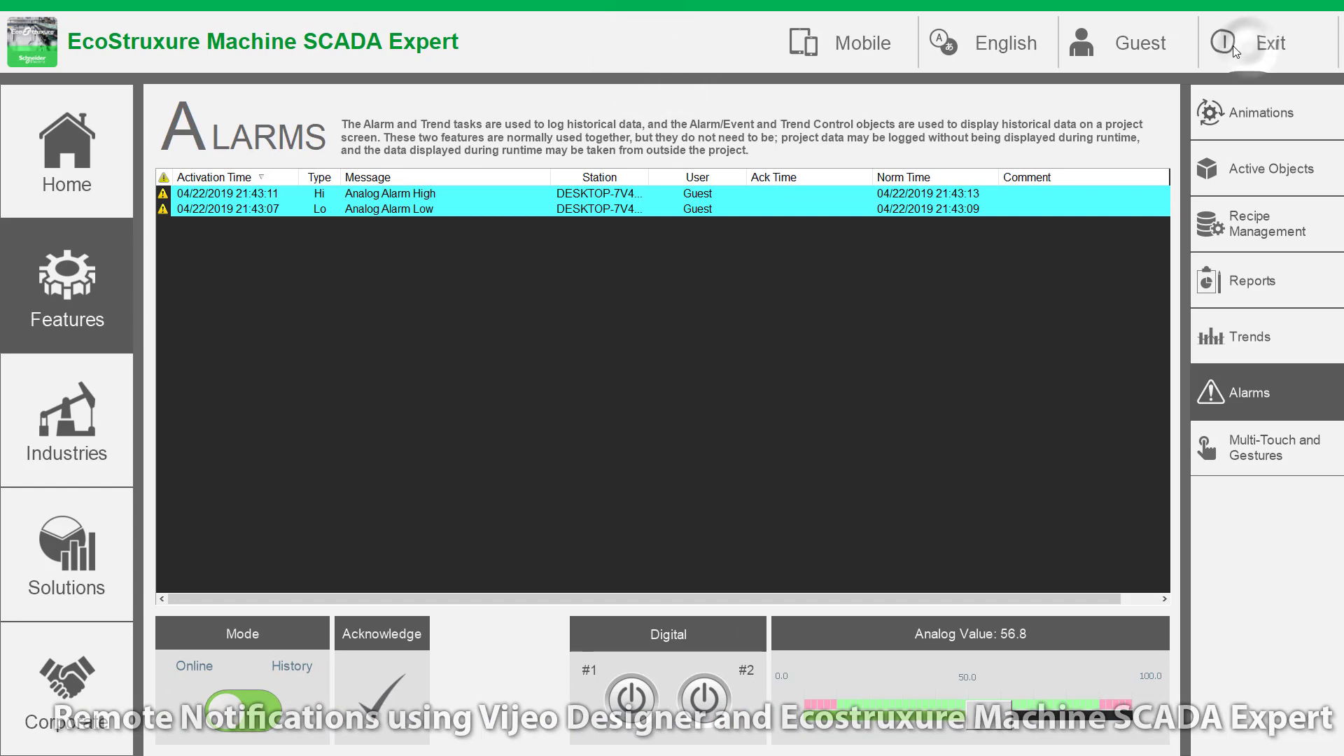
pyautogui.click(1238, 45)
pyautogui.click(695, 418)
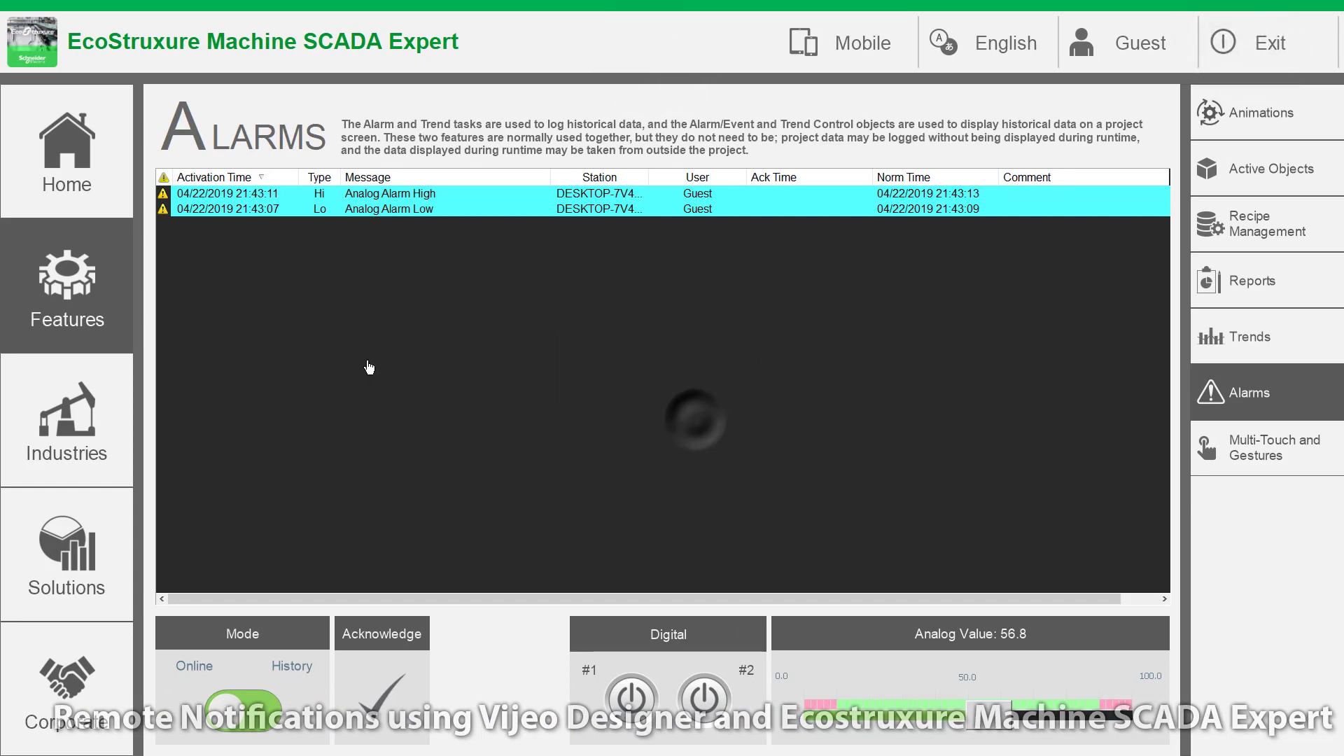
# Step: Open Script 3 from the Tasks tab and highlight the Lo alarm message expression on line 7
pyautogui.click(77, 578)
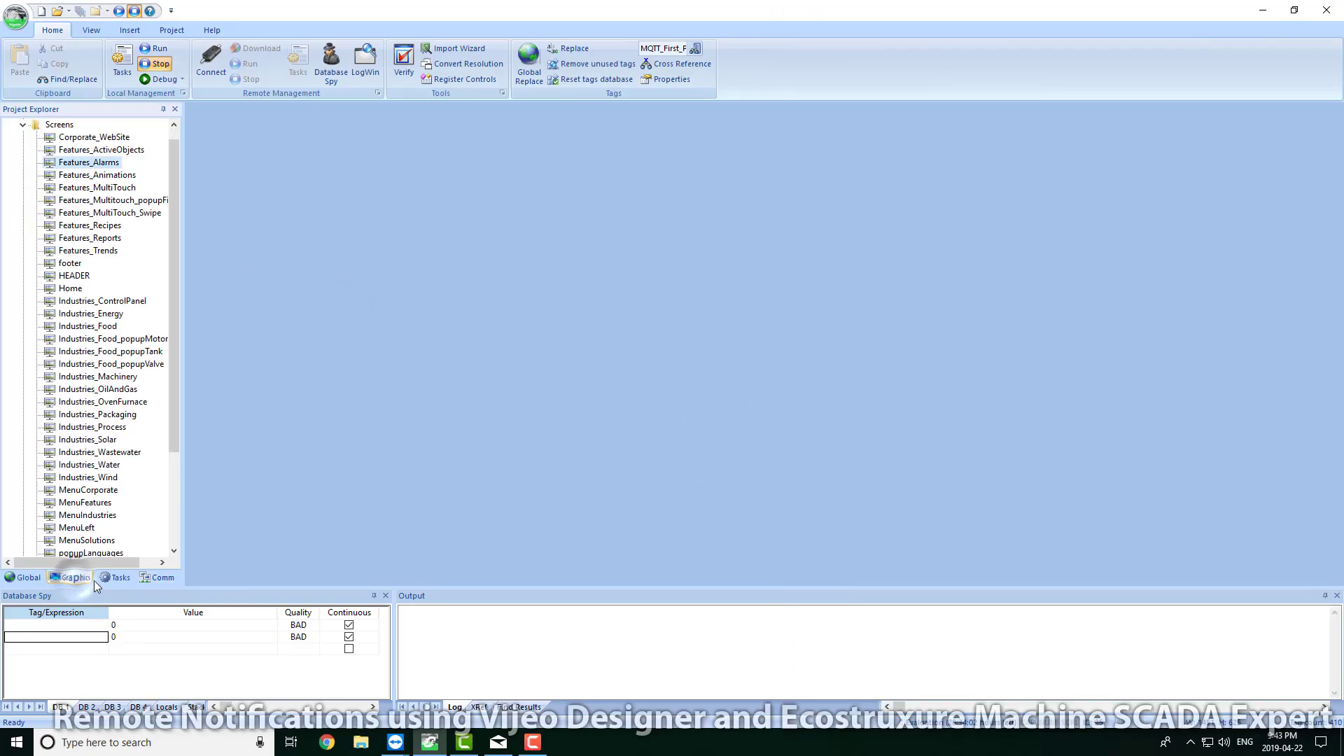
pyautogui.click(112, 578)
pyautogui.doubleClick(61, 252)
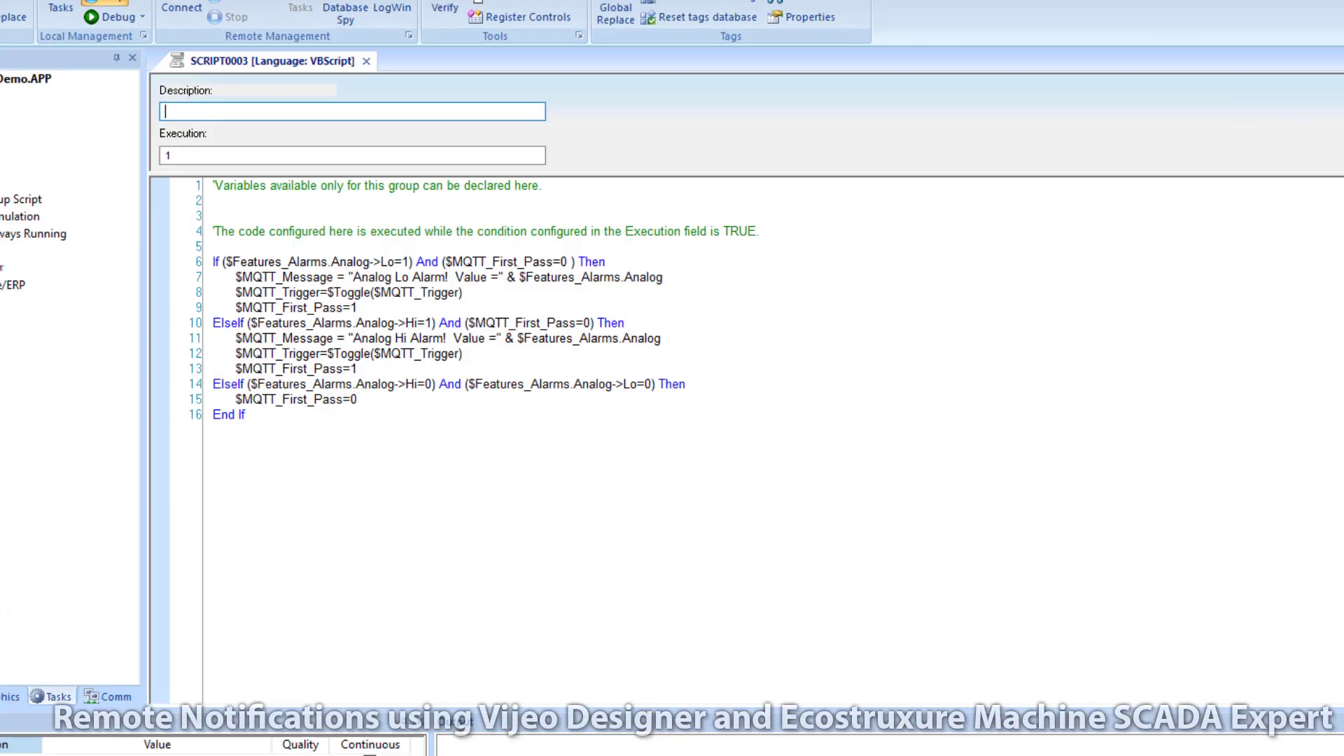
pyautogui.click(408, 306)
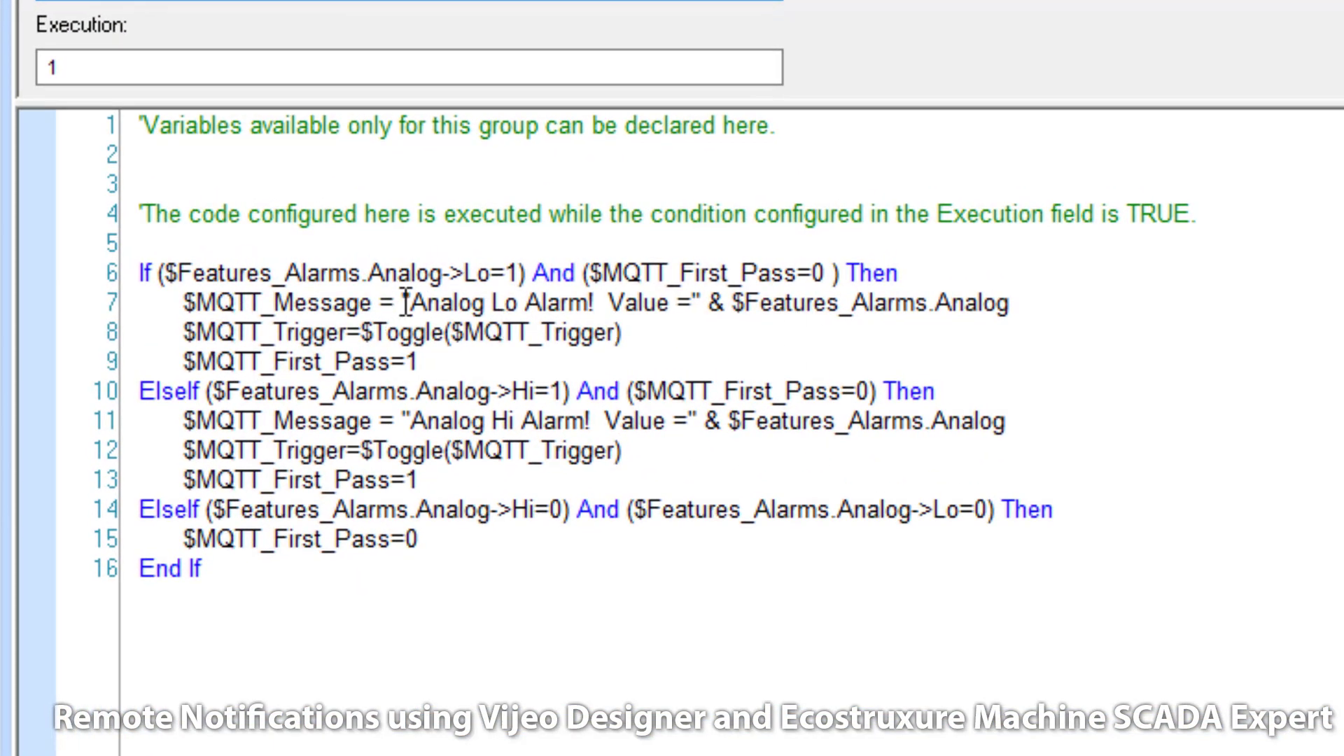
pyautogui.moveTo(522, 306); pyautogui.dragTo(1021, 303)
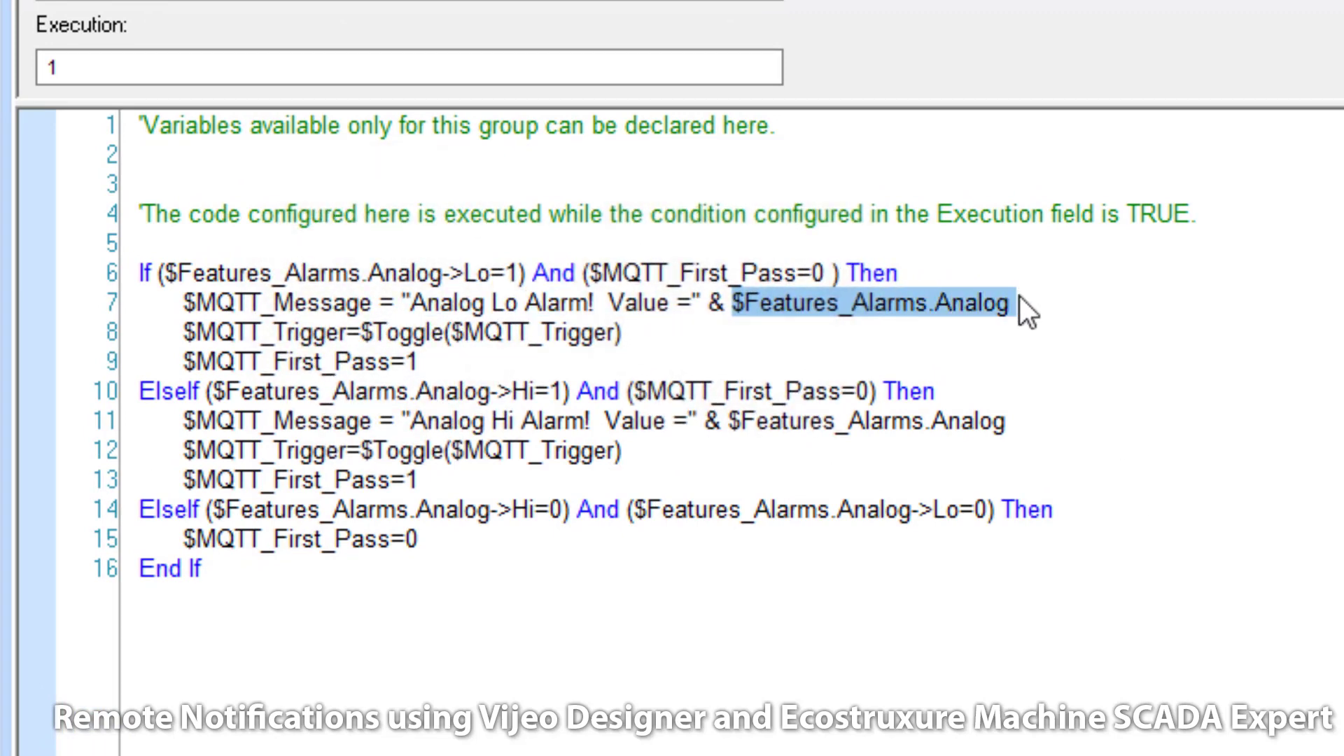